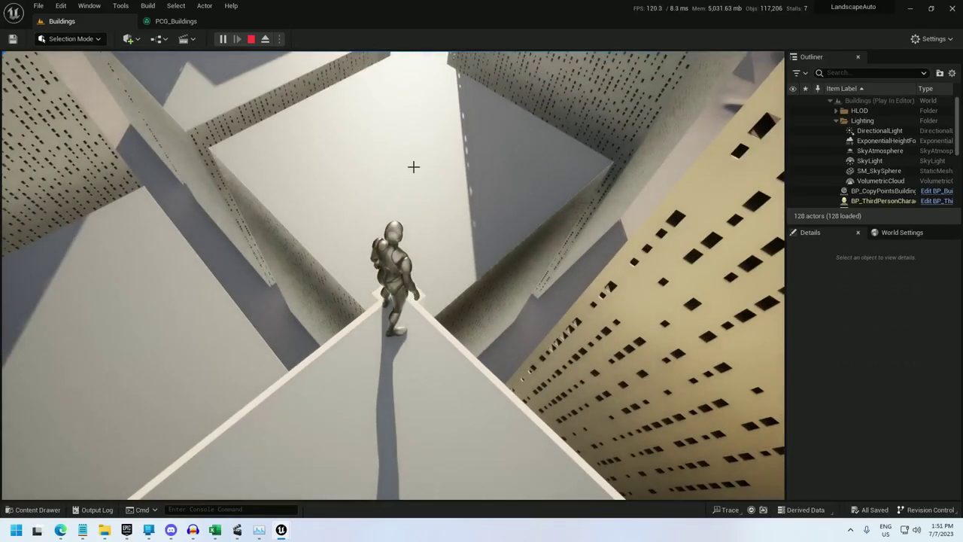
key(Escape)
key(s)
right_drag(420, 166, 453, 164)
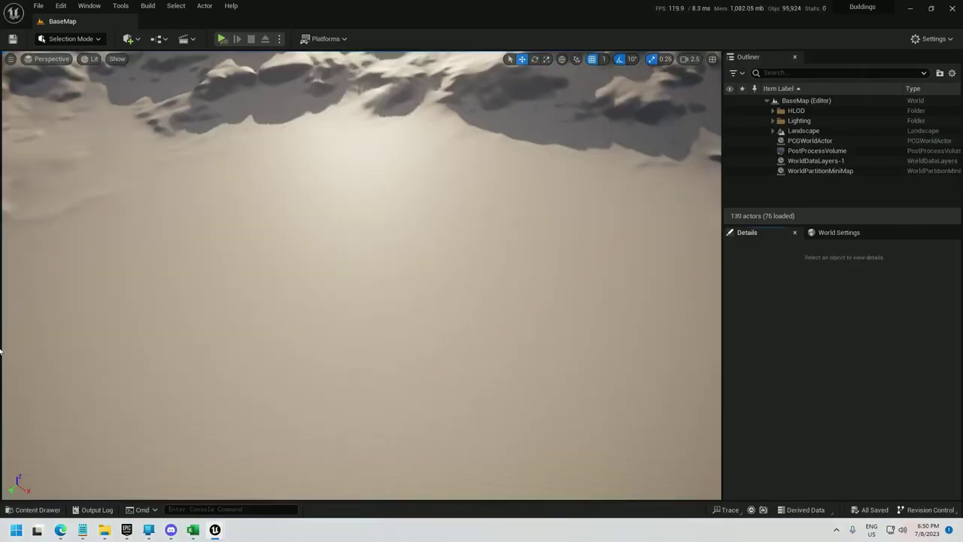
Create an Actor-based Blueprint class named BP_Buildings in the Main/Buildings content folder
key(ctrl+space)
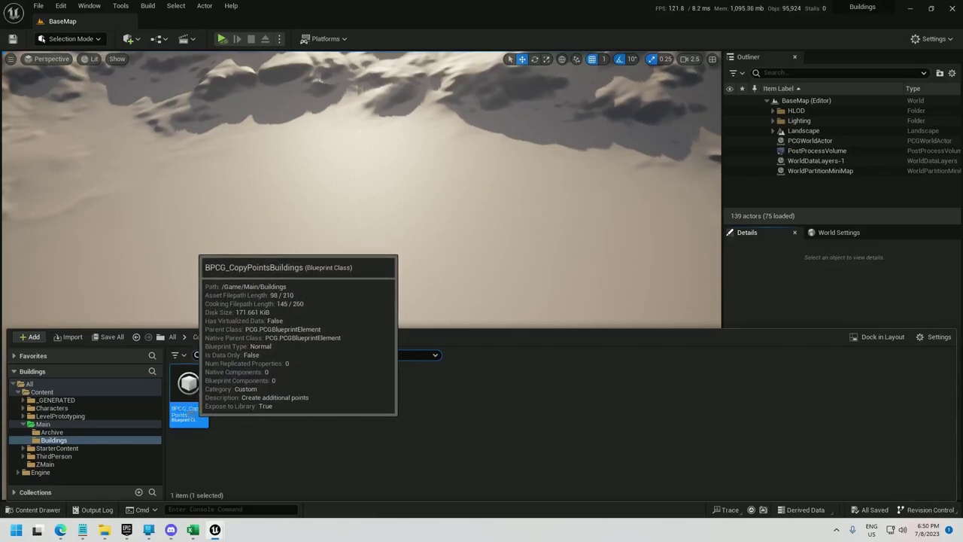
click(250, 385)
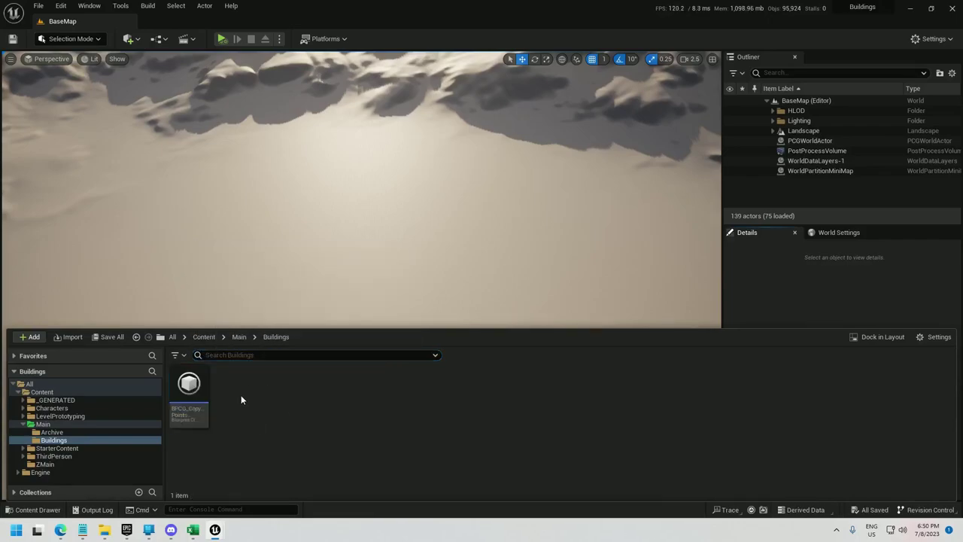
right_click(241, 395)
click(277, 97)
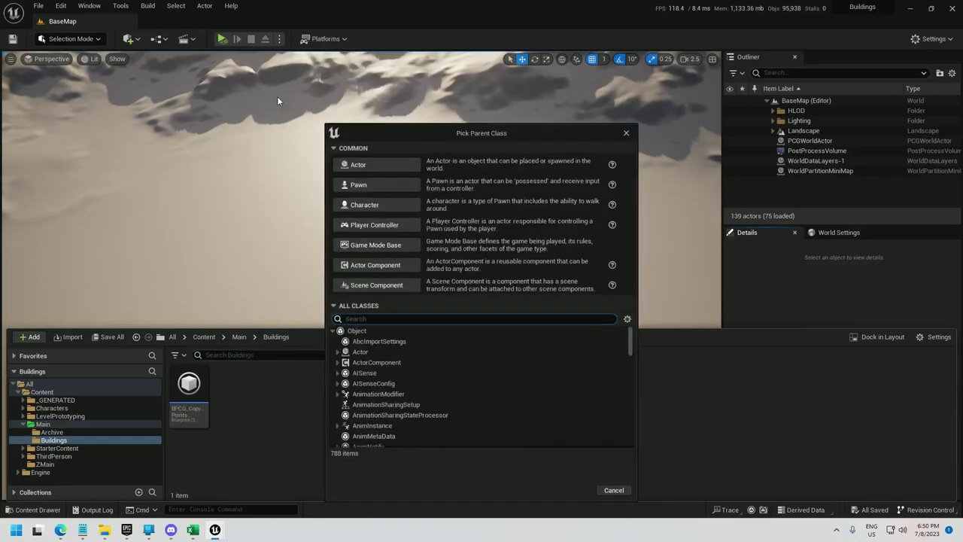
click(365, 163)
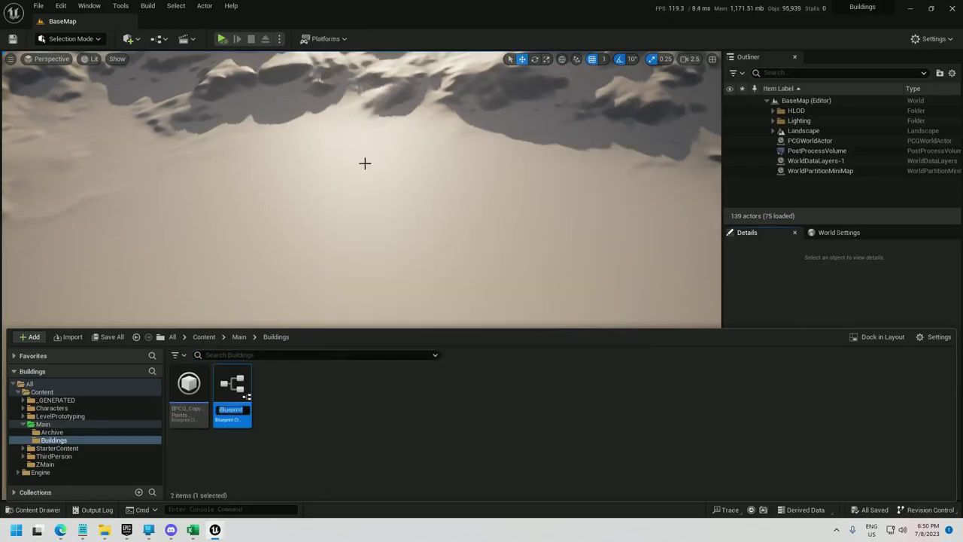
text(B)
text(P_Buildings)
key(Return)
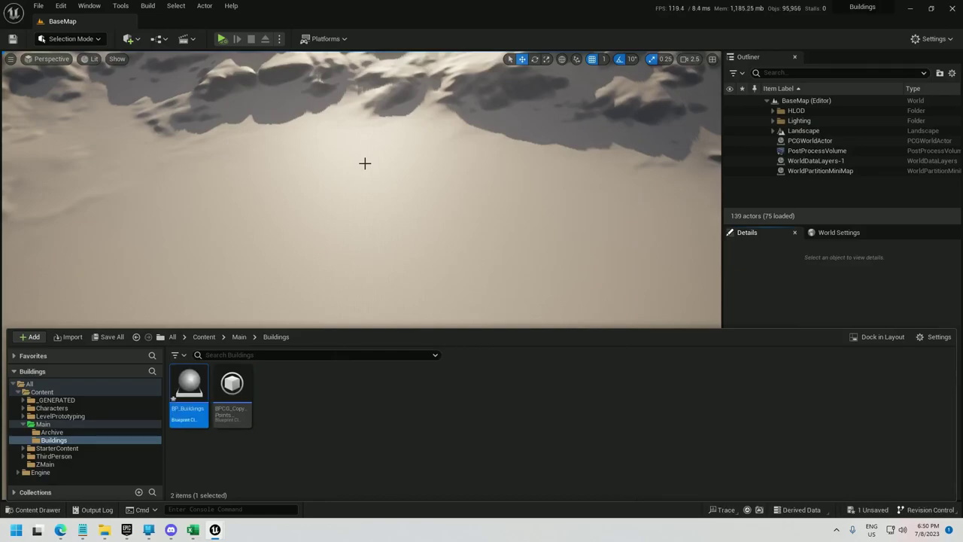
Create a PCG Graph asset named PCG_AlsoBuildings in the same Buildings folder
right_click(293, 412)
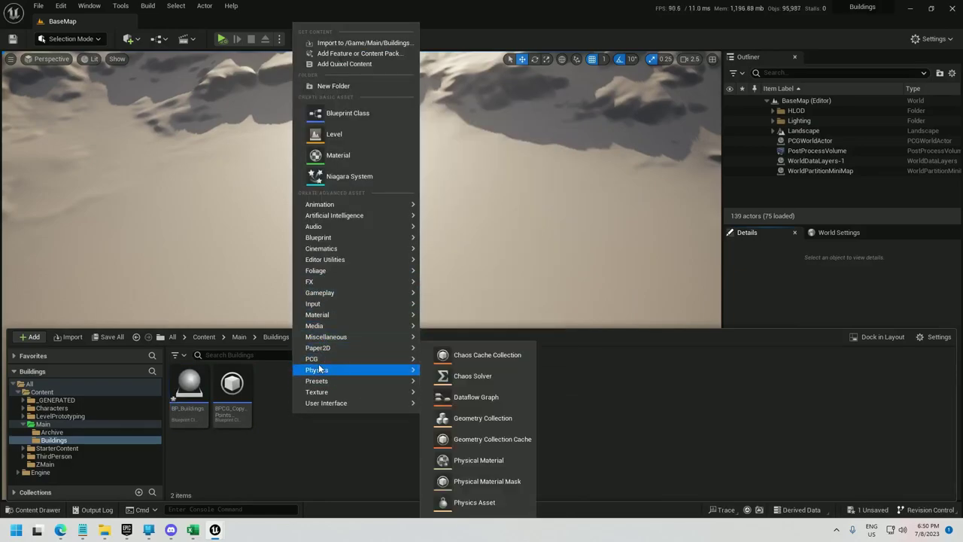
mouse_move(321, 361)
click(452, 367)
text(PCG)
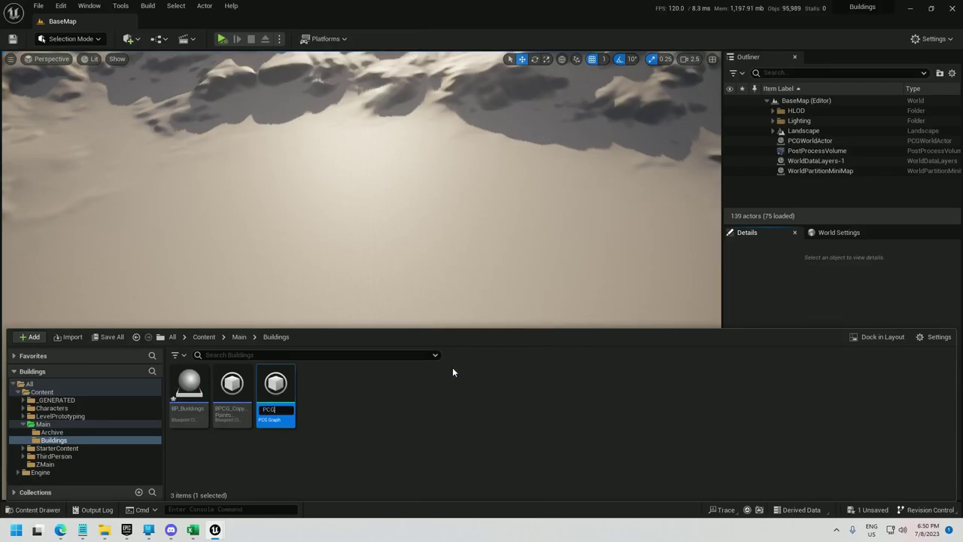
text(_AlsoBuil)
key(Return)
Open the BP_Buildings blueprint for editing and add a Spline component to it
double_click(188, 386)
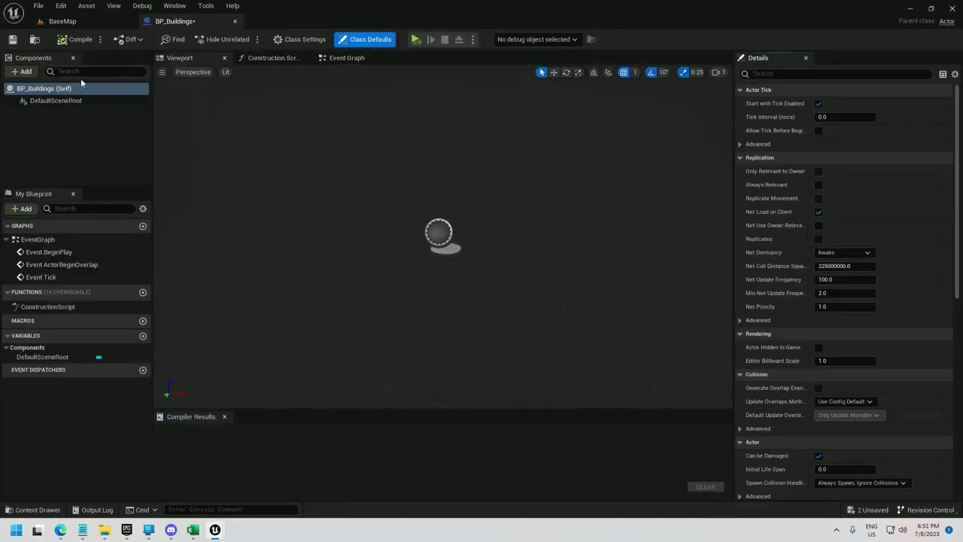
click(25, 72)
text(s)
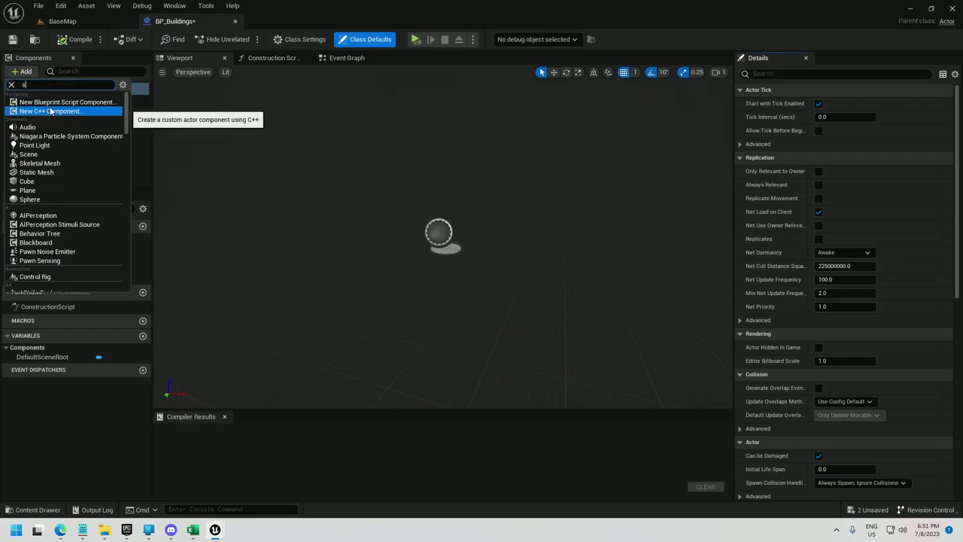
text(pline)
click(41, 115)
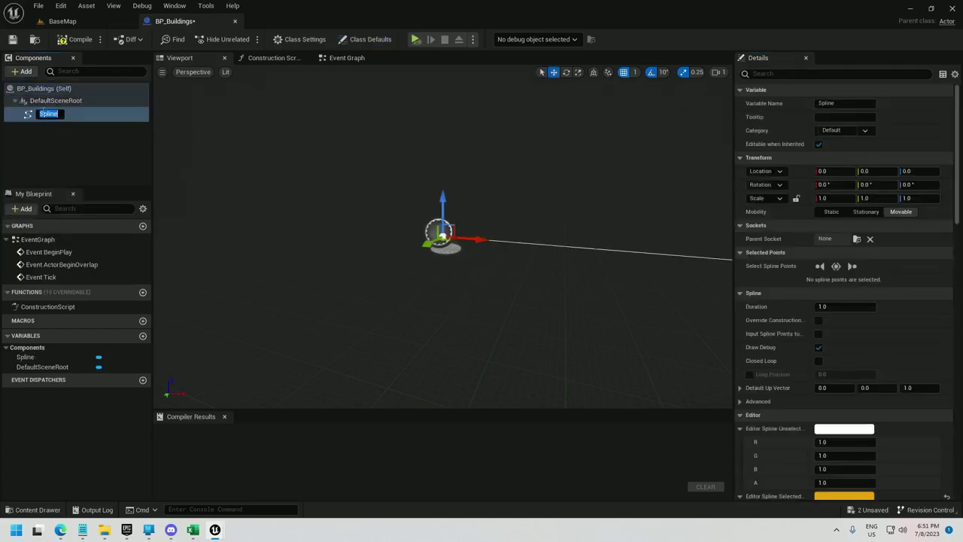
Add a PCG component to BP_Buildings, keeping its default name, and compile the blueprint
click(25, 72)
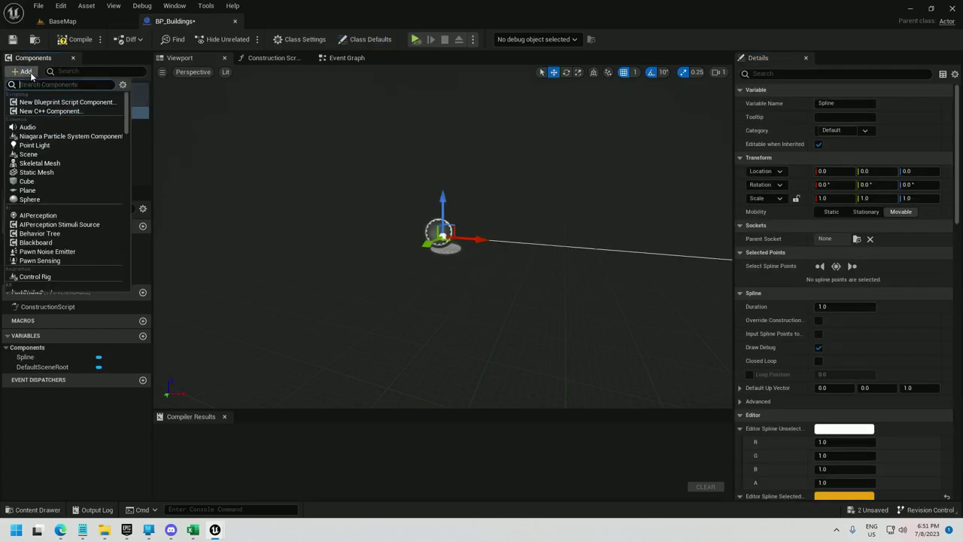
text(pcg)
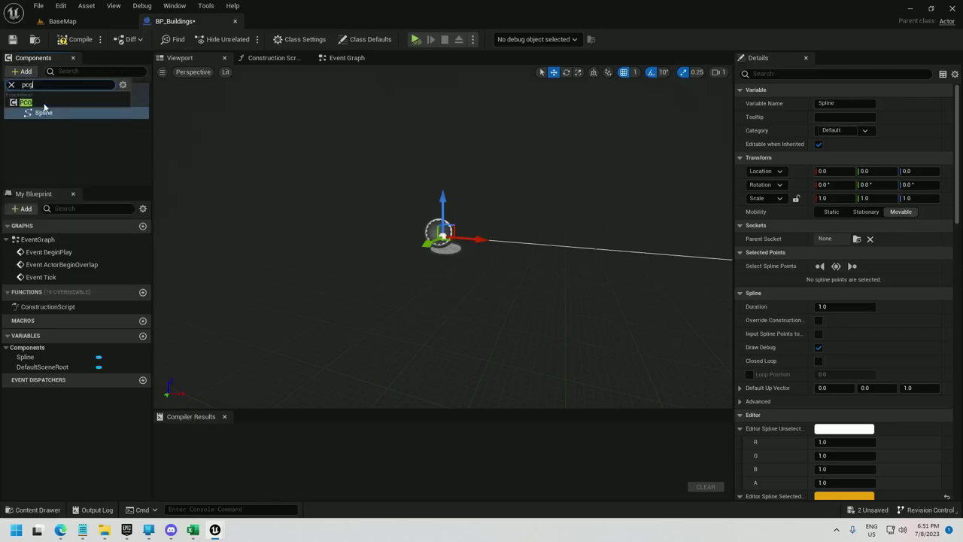
click(40, 103)
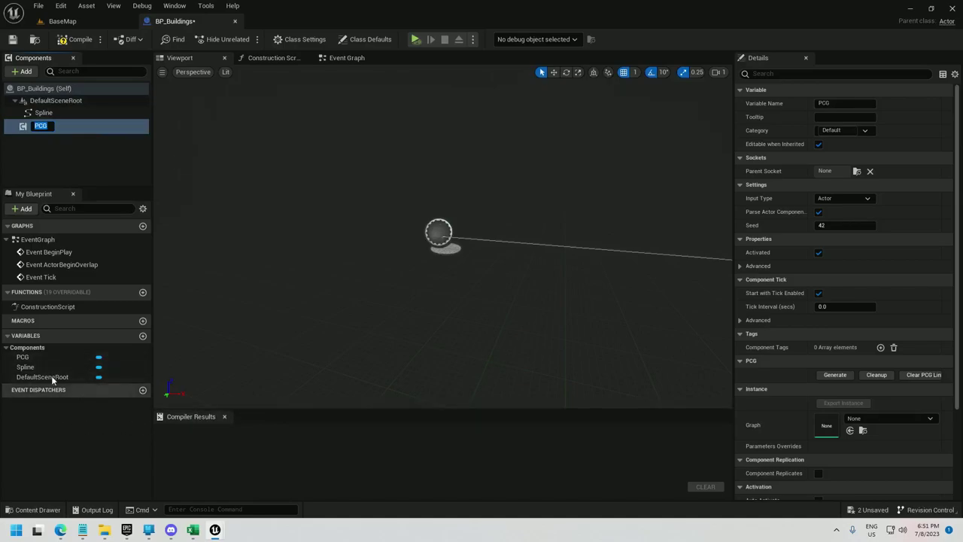
click(59, 144)
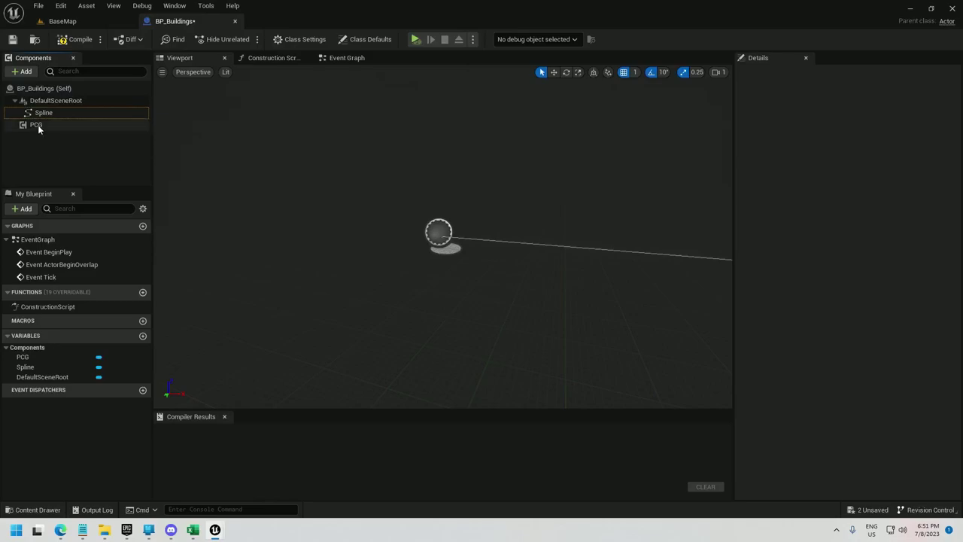
click(75, 39)
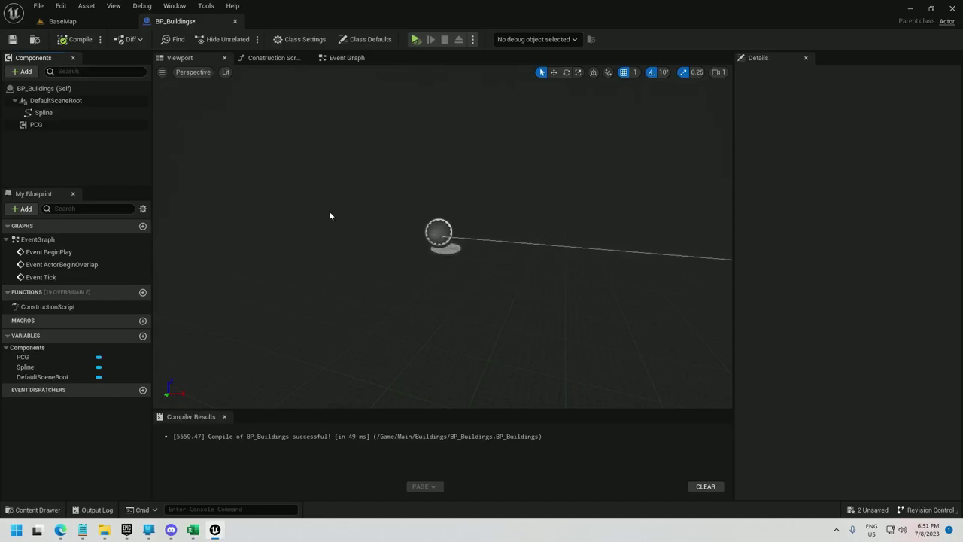
Move the spline's end point away from its start to about X 952, Y -90
key(s)
right_drag(336, 218, 420, 217)
click(452, 221)
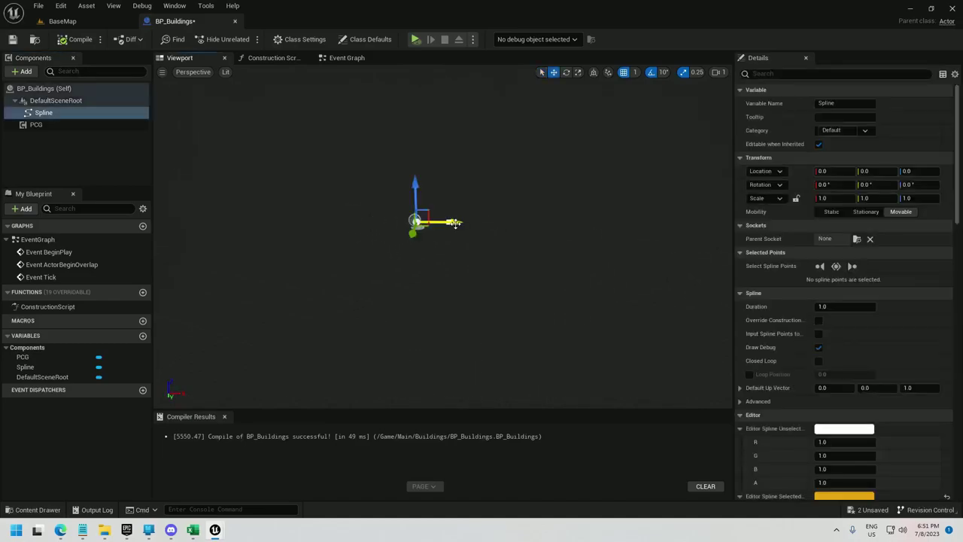
drag(470, 206, 684, 202)
click(441, 209)
key(s)
right_drag(674, 205, 687, 220)
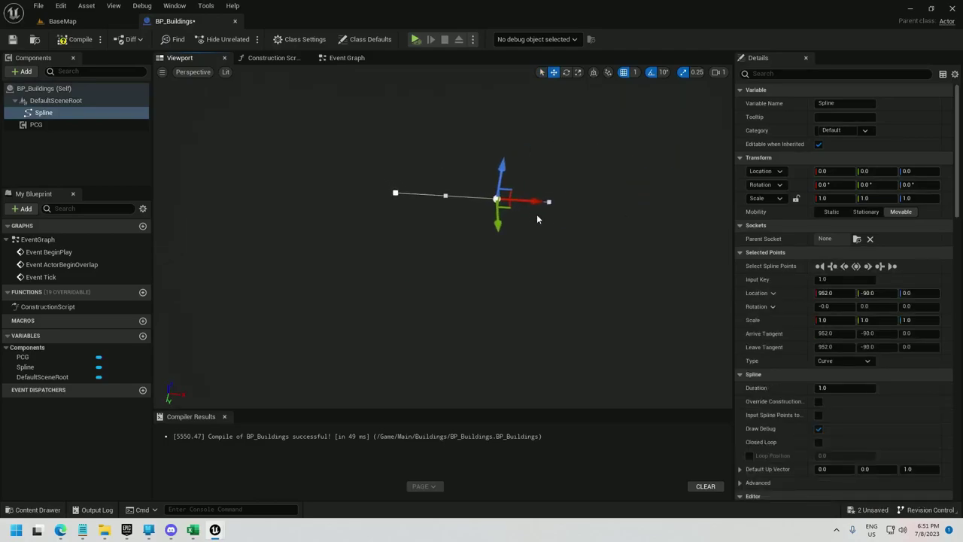
Duplicate the spline's end point twice to form a four-point outline, make it a closed loop, and compile the blueprint
alt+drag(507, 205, 399, 309)
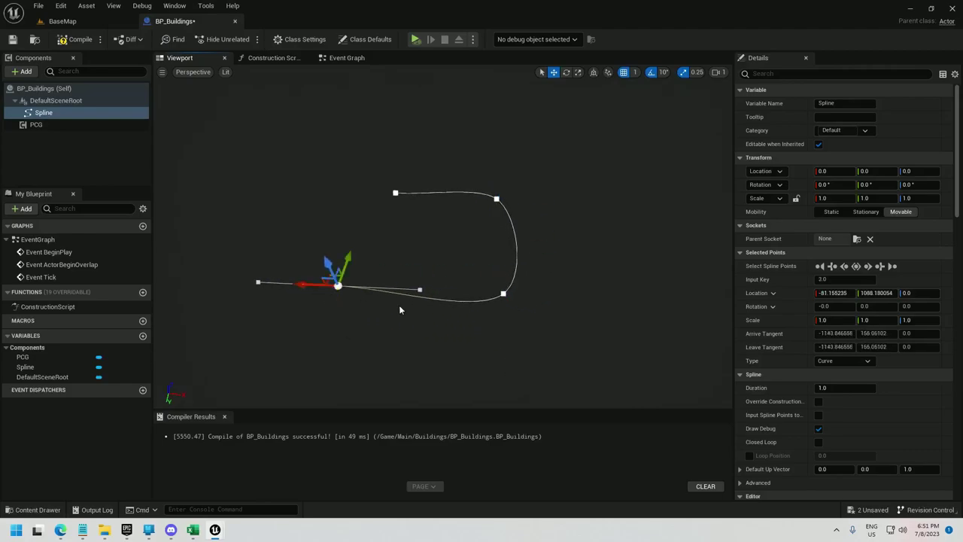
click(819, 443)
click(72, 42)
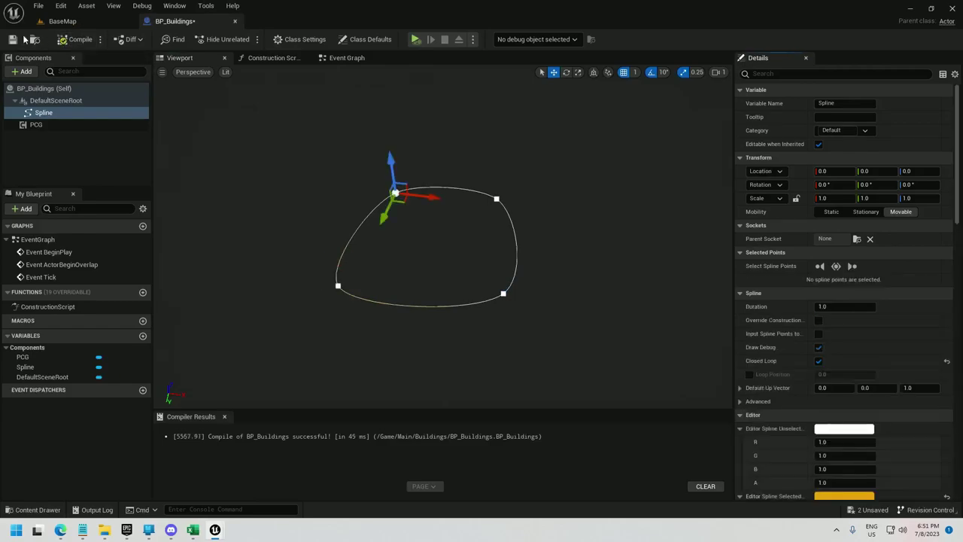
Assign PCG_AlsoBuildings as the PCG component's graph, then compile and save the blueprint
click(38, 123)
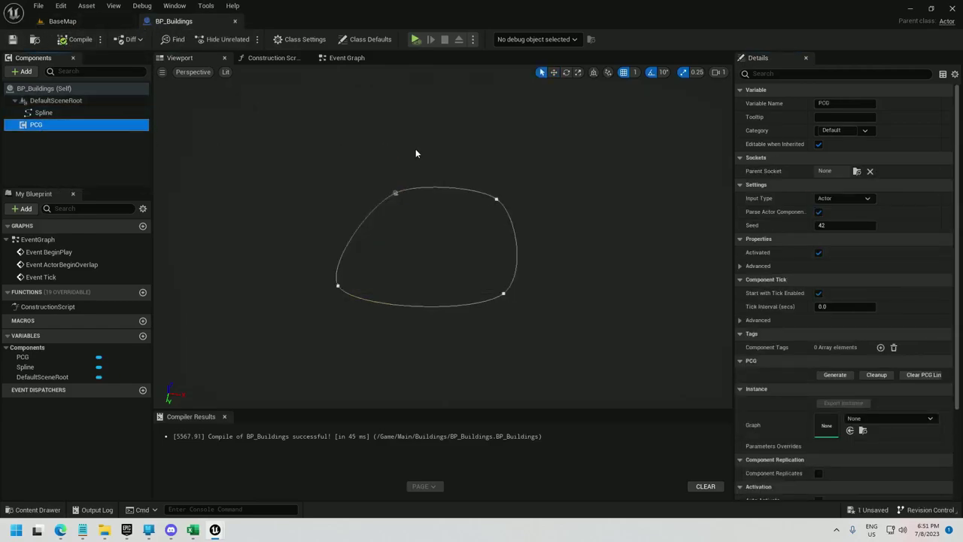
click(876, 420)
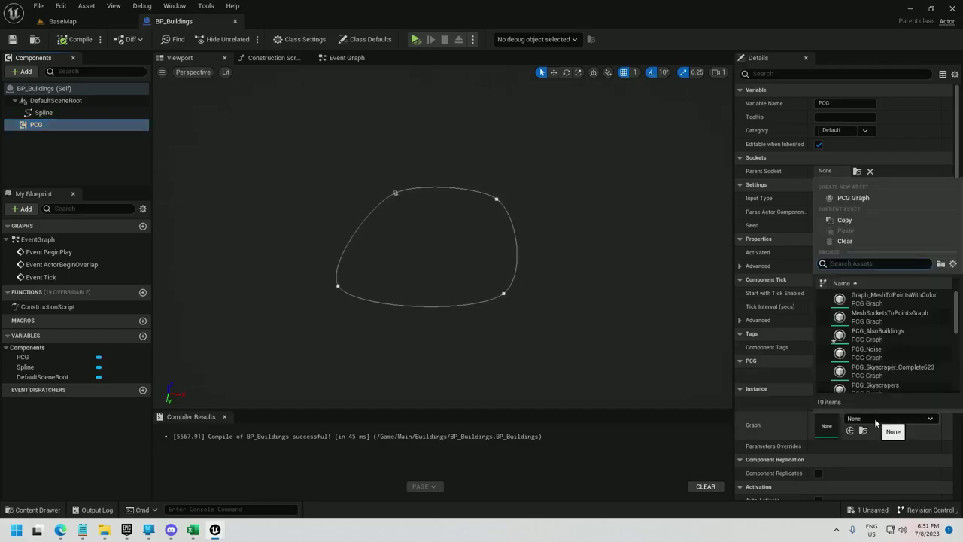
click(858, 336)
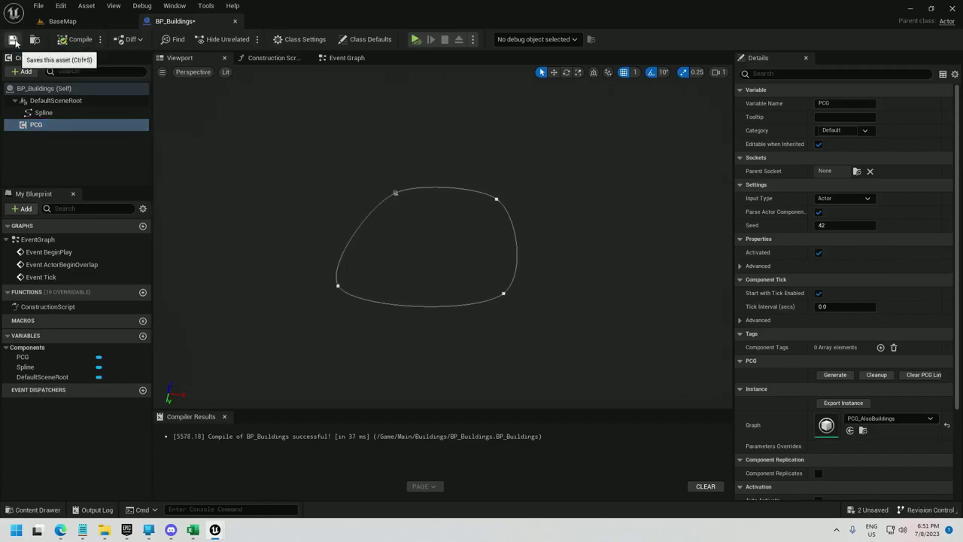
Close the blueprint editor and place BP_Buildings in the BaseMap level at about X -9332, Y 1885
click(62, 21)
click(235, 21)
key(ctrl+space)
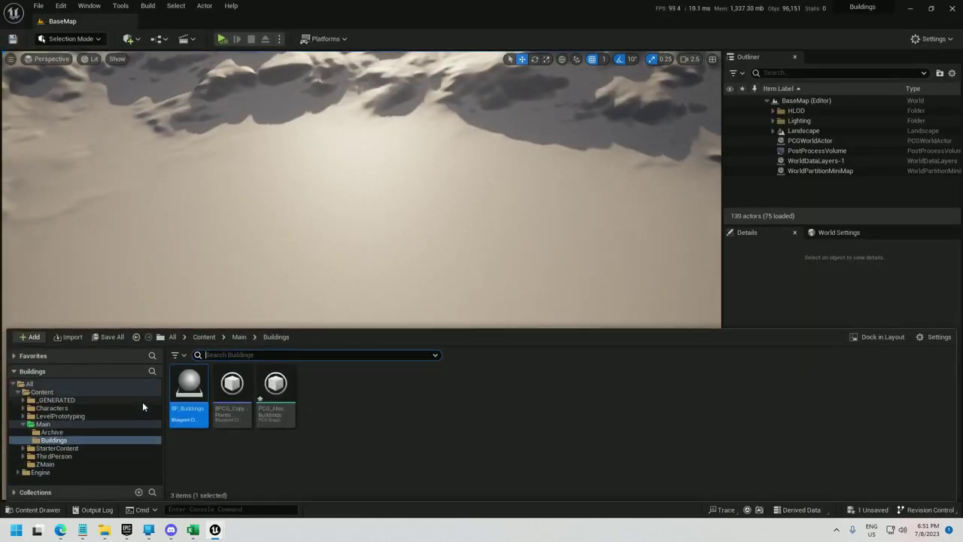
drag(198, 395, 312, 328)
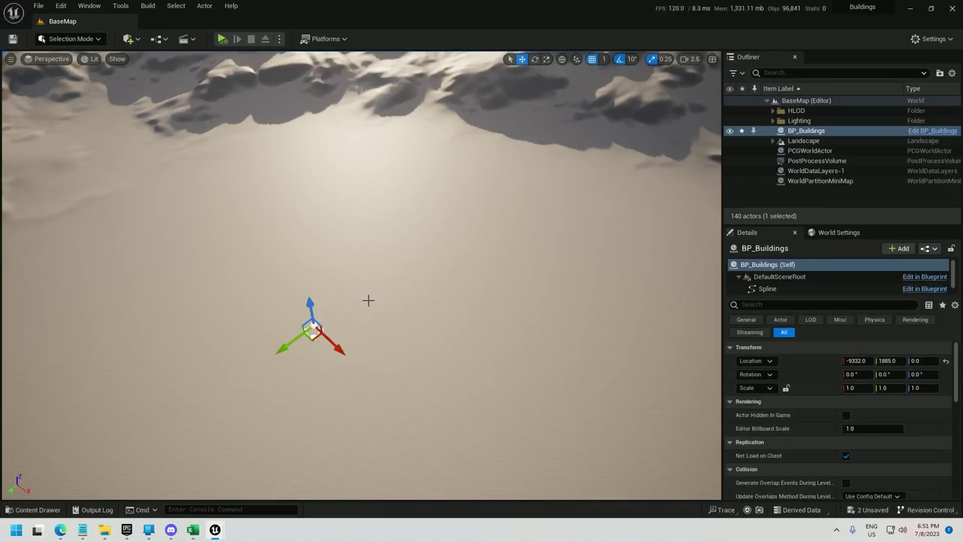
Open the PCG_AlsoBuildings graph and add a Get Spline Data node in the empty area below the Input node
key(ctrl+space)
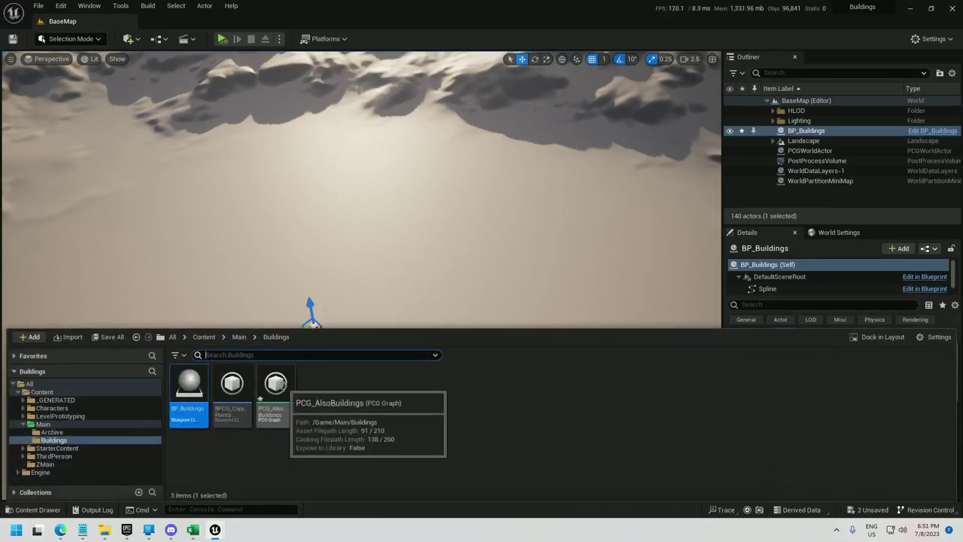
key(ctrl+space)
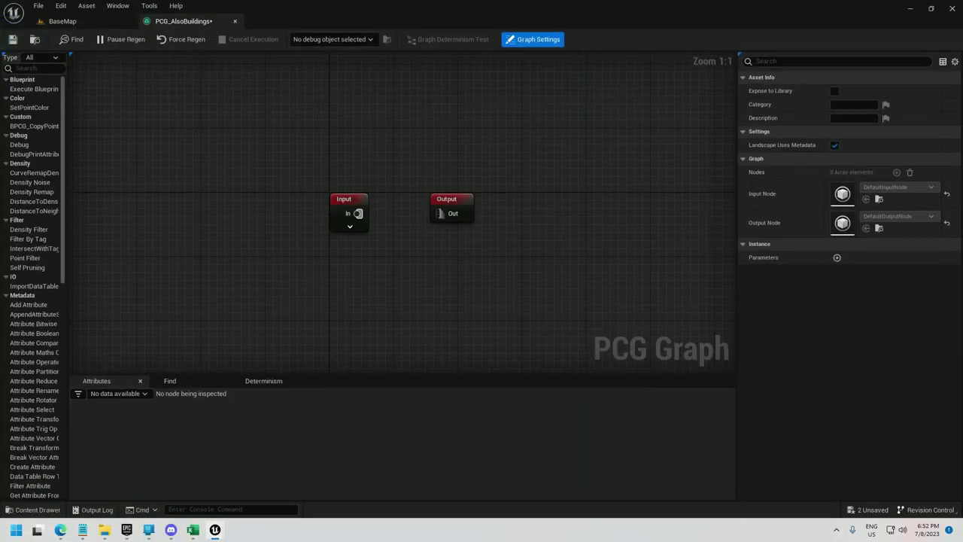
right_drag(240, 314, 309, 221)
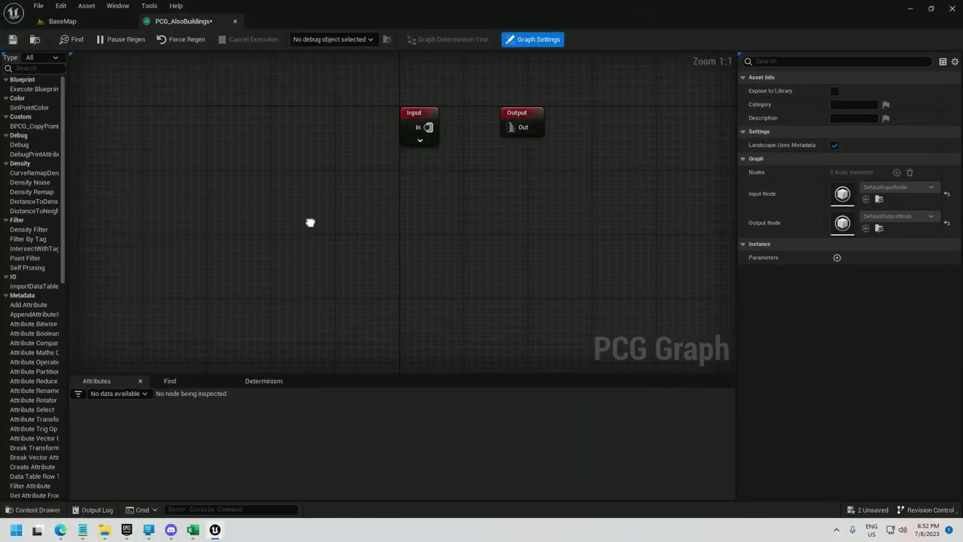
right_click(193, 217)
text(get spline)
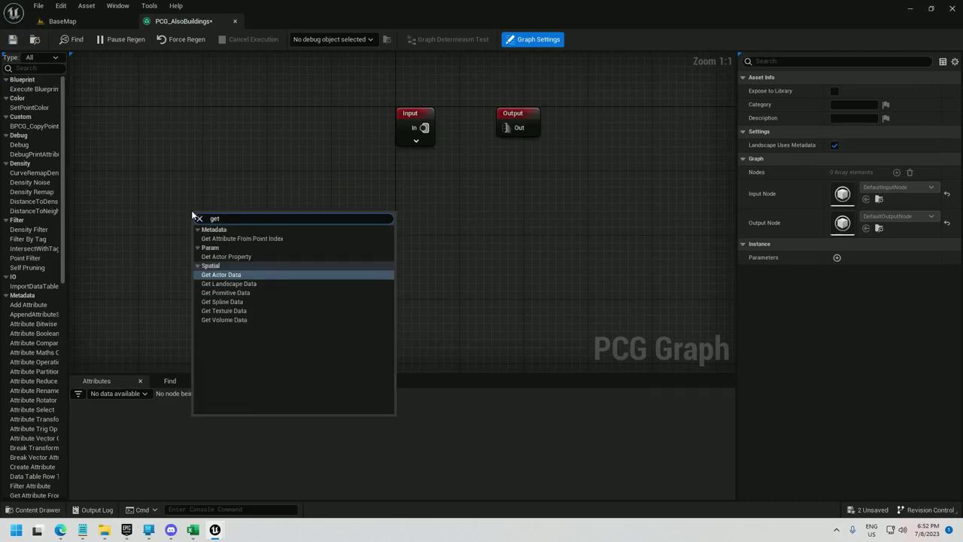
key(Return)
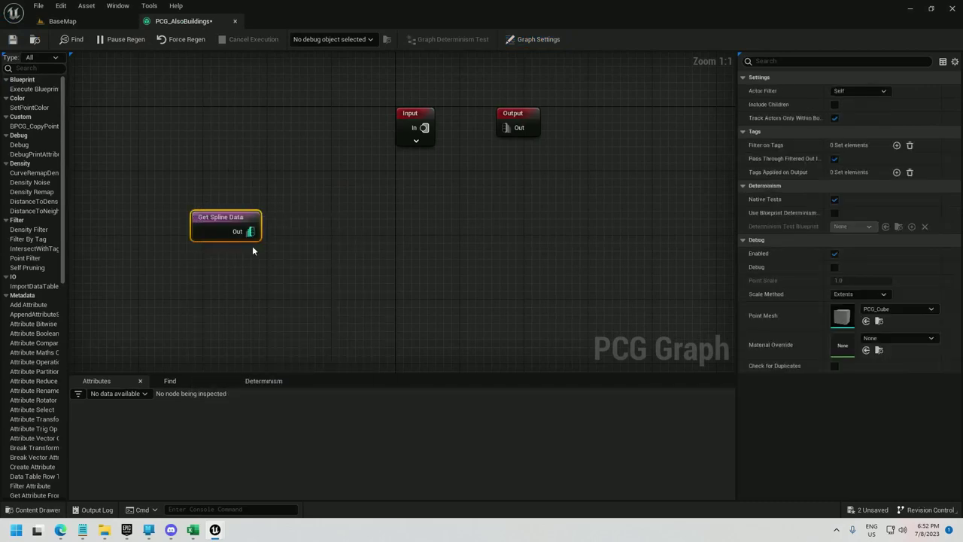
Add a Spline Sampler node connected to the output of Get Spline Data
drag(251, 231, 291, 232)
text(sp)
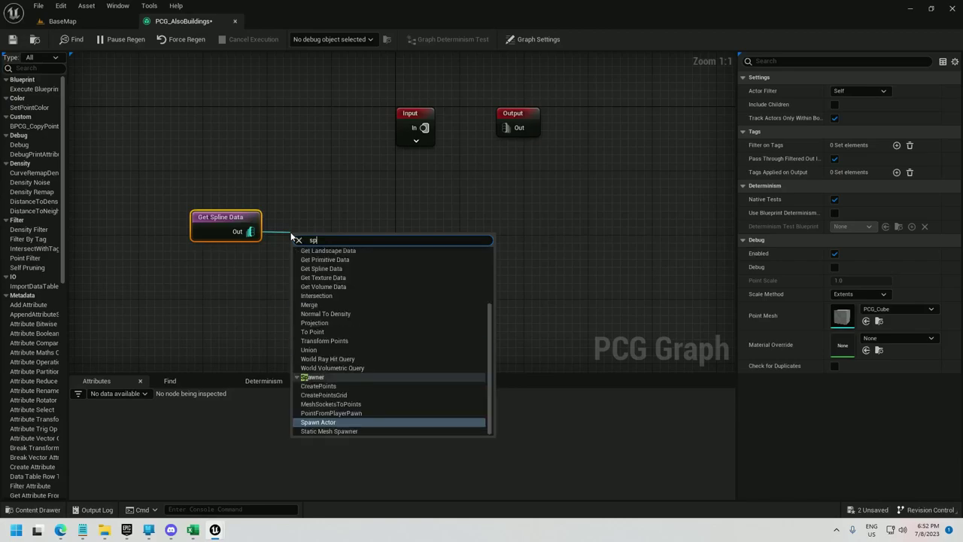
text(line sampler)
key(Return)
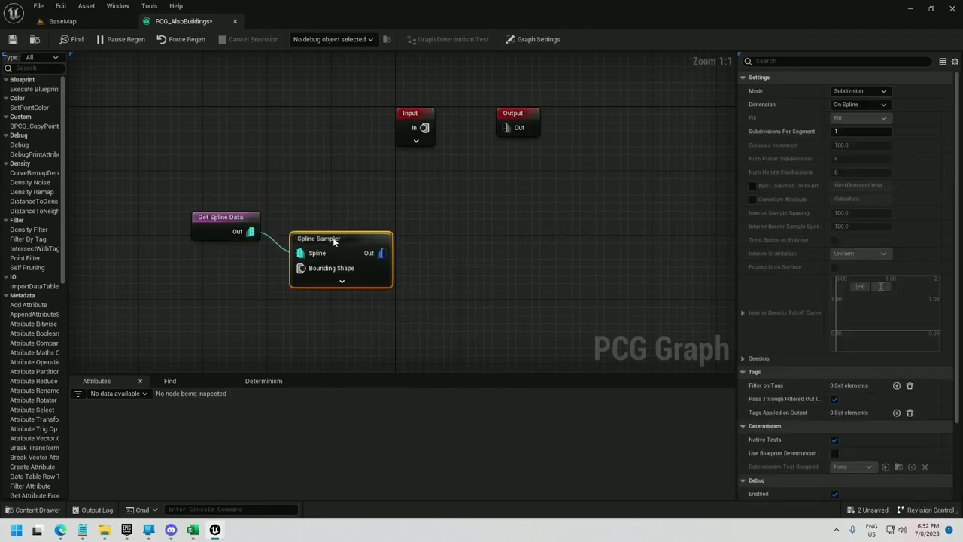
Set the Spline Sampler's mode to Distance and its dimension to On Interior
click(859, 91)
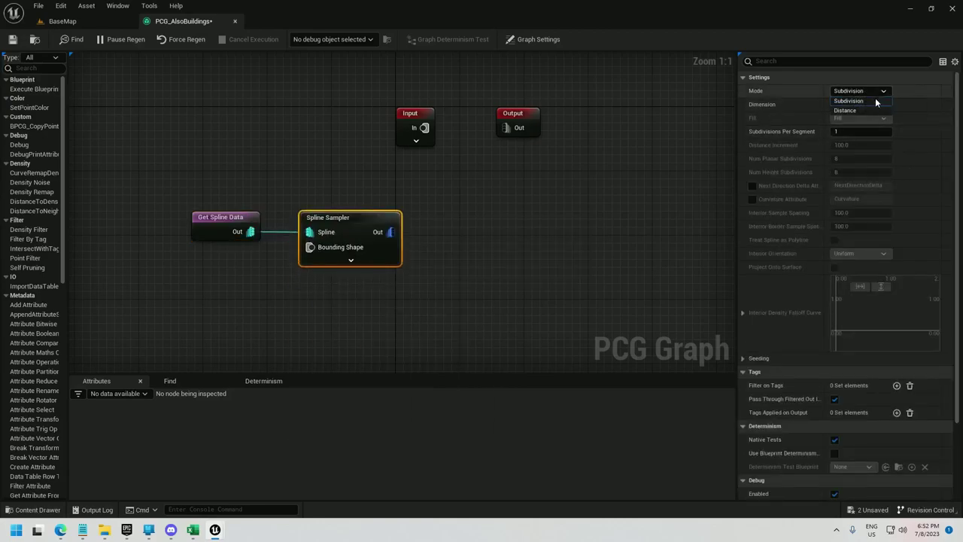
click(863, 108)
click(865, 106)
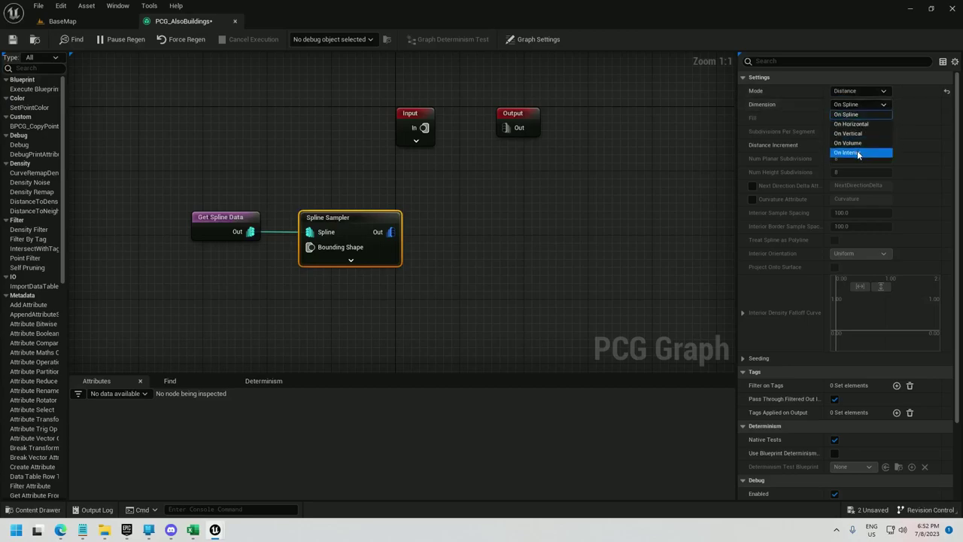
click(864, 152)
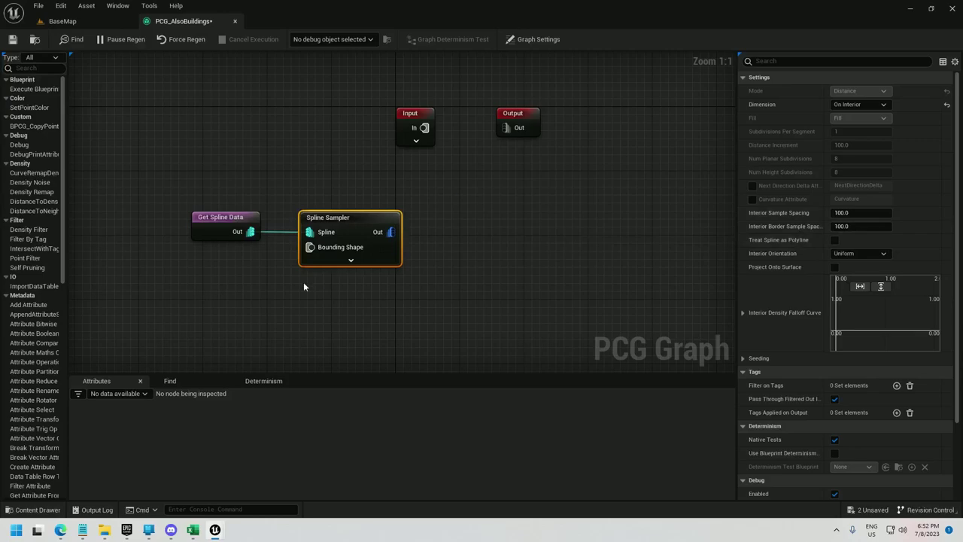
Add a Get Actor Data node below the Spline Sampler node
right_drag(487, 271, 489, 226)
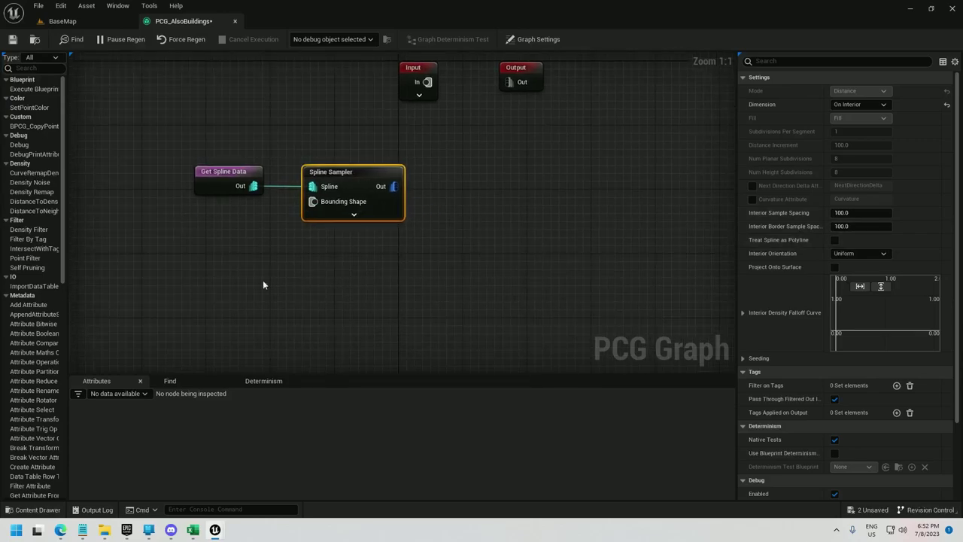
right_drag(330, 289, 320, 257)
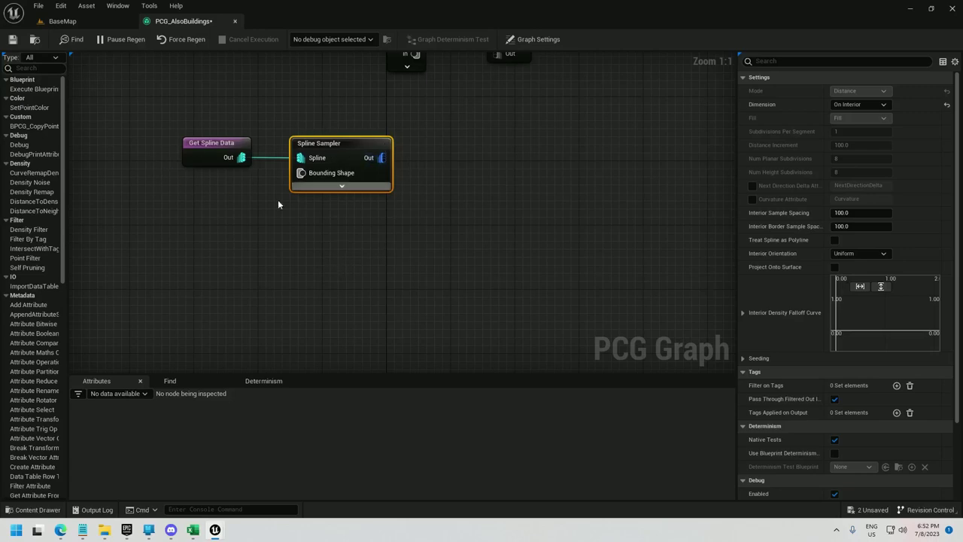
right_click(326, 305)
text(get)
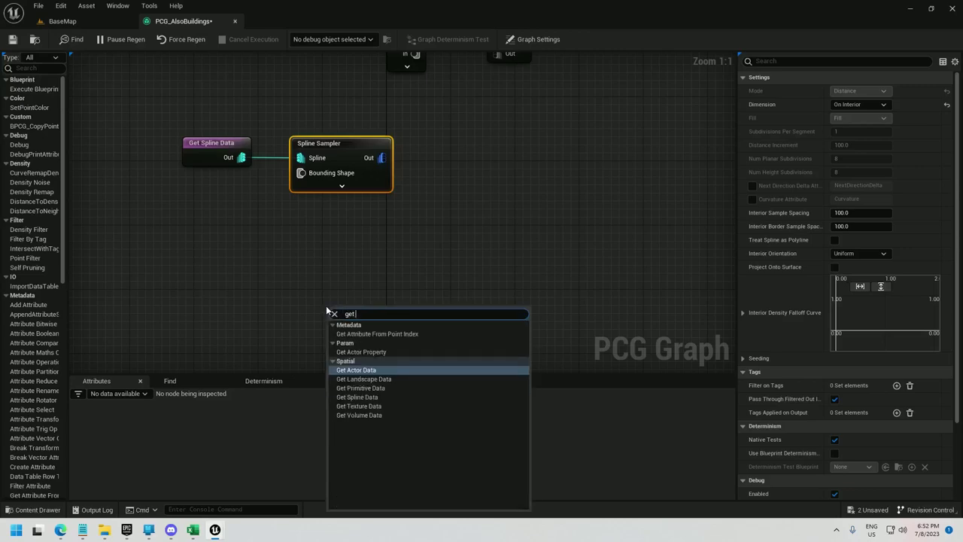
click(422, 370)
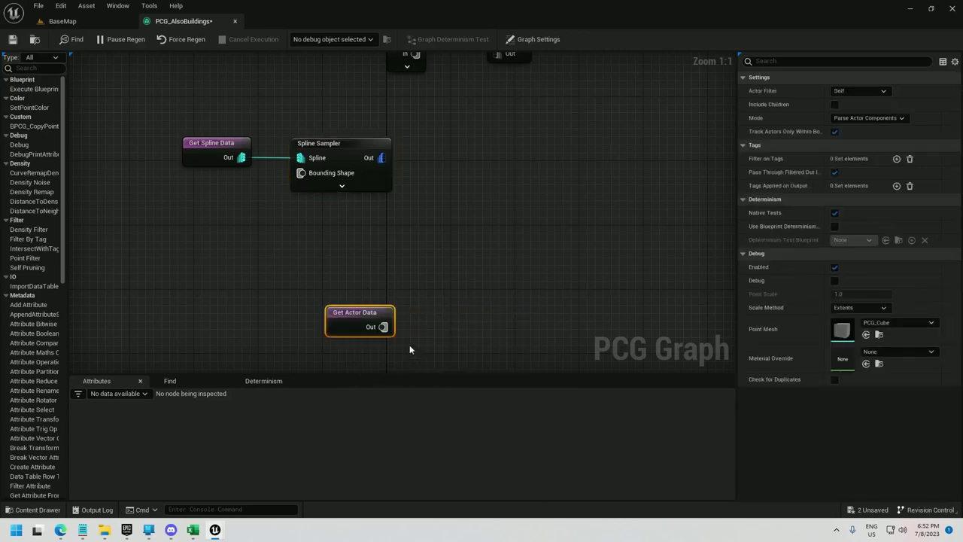
drag(369, 303, 376, 255)
drag(324, 234, 452, 317)
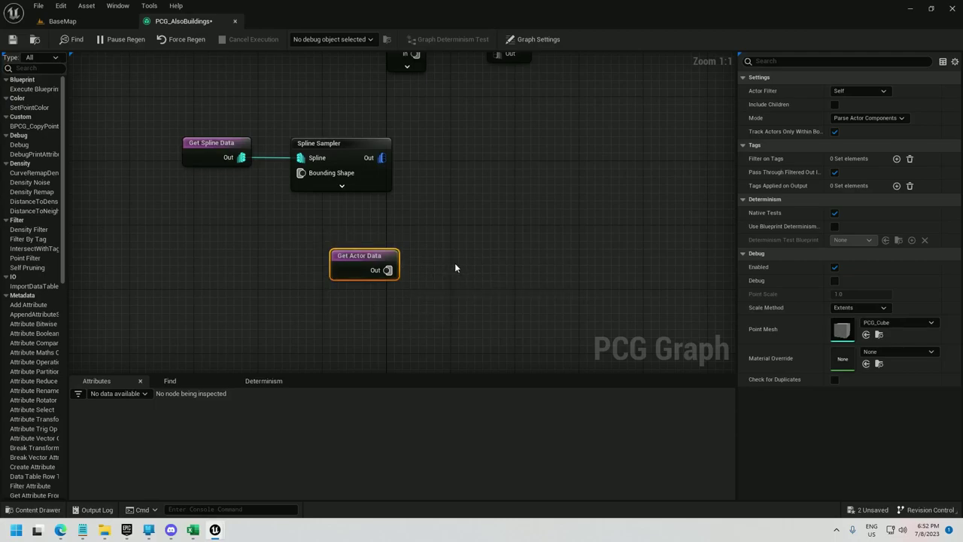
Set the Get Actor Data node's mode to Get Single Point and move the node closer to the Spline Sampler
click(849, 118)
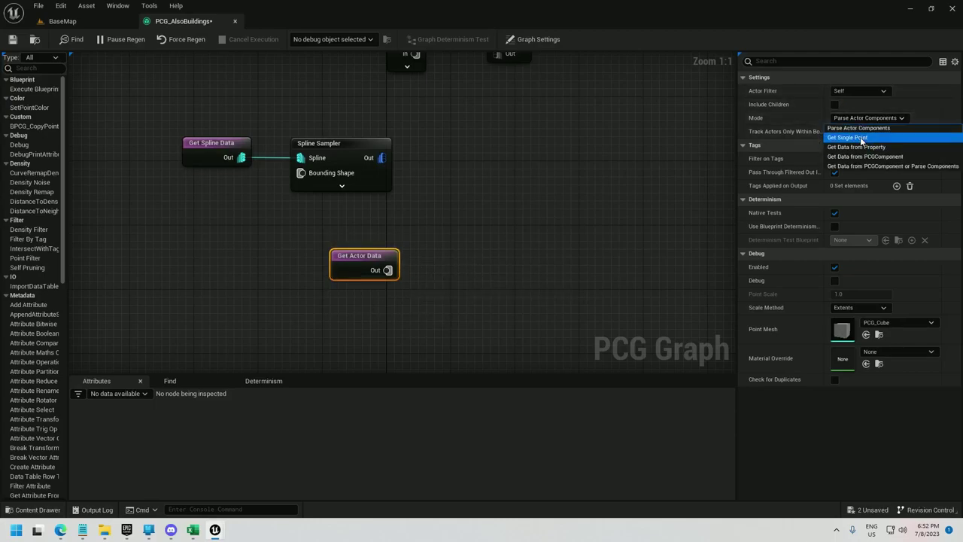
click(862, 138)
drag(376, 260, 369, 252)
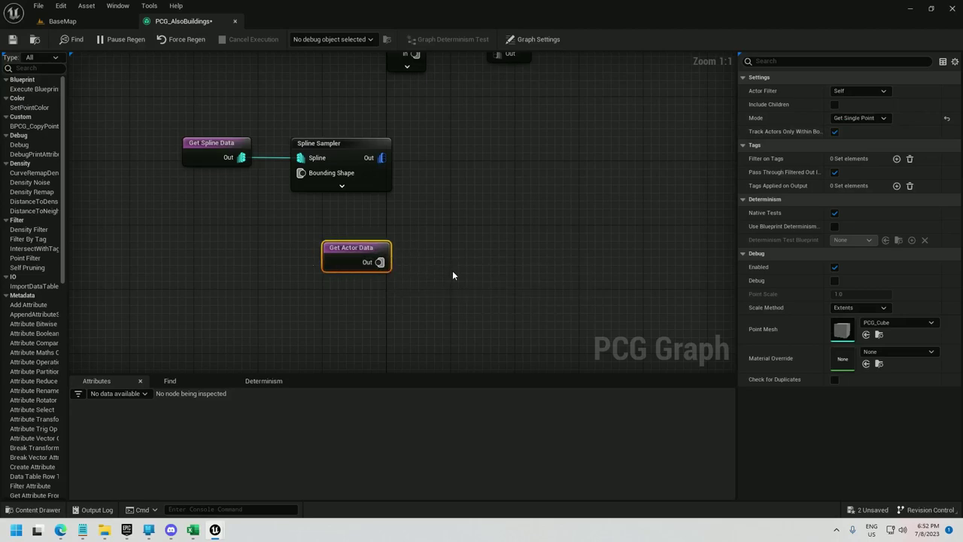
drag(120, 112, 374, 202)
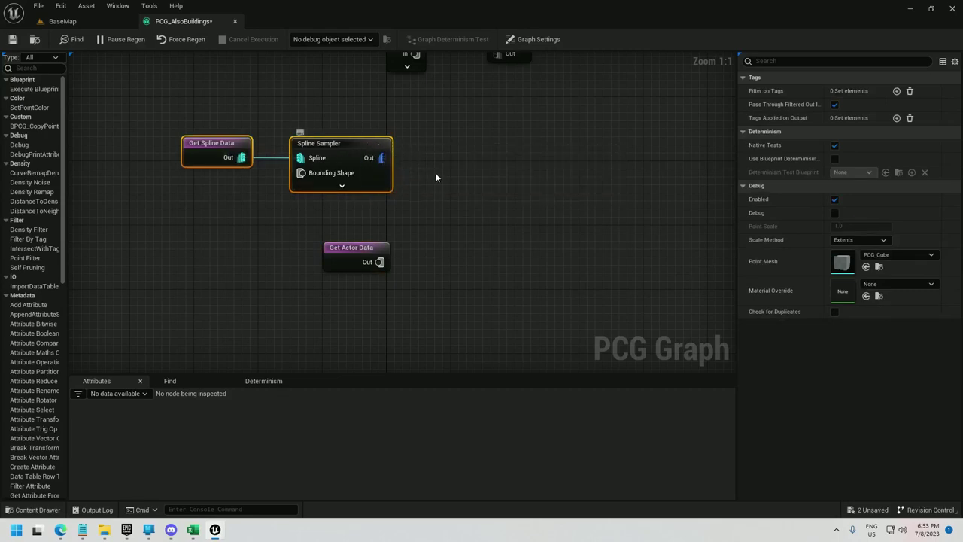
drag(415, 204, 288, 136)
click(370, 259)
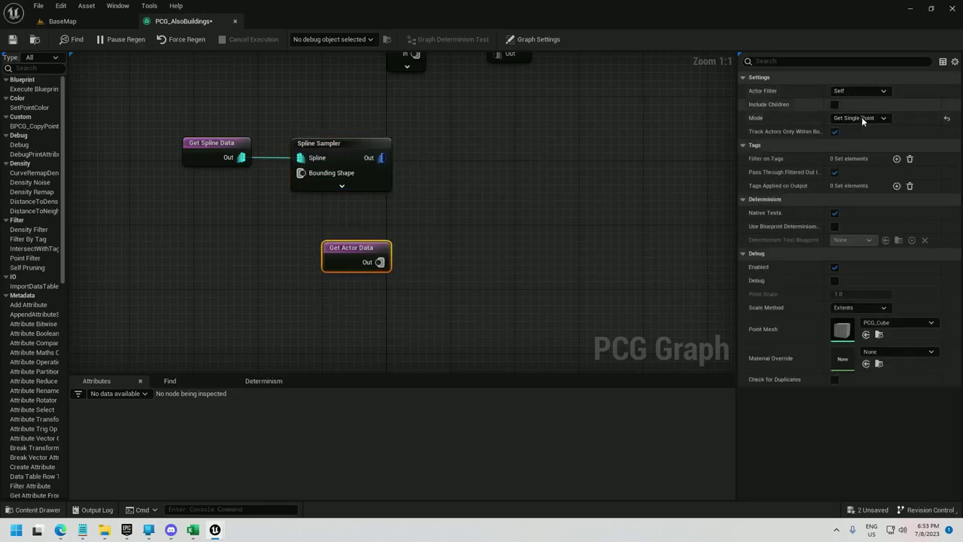
Add a Projection node connected to the output of Get Actor Data
right_drag(587, 148, 504, 172)
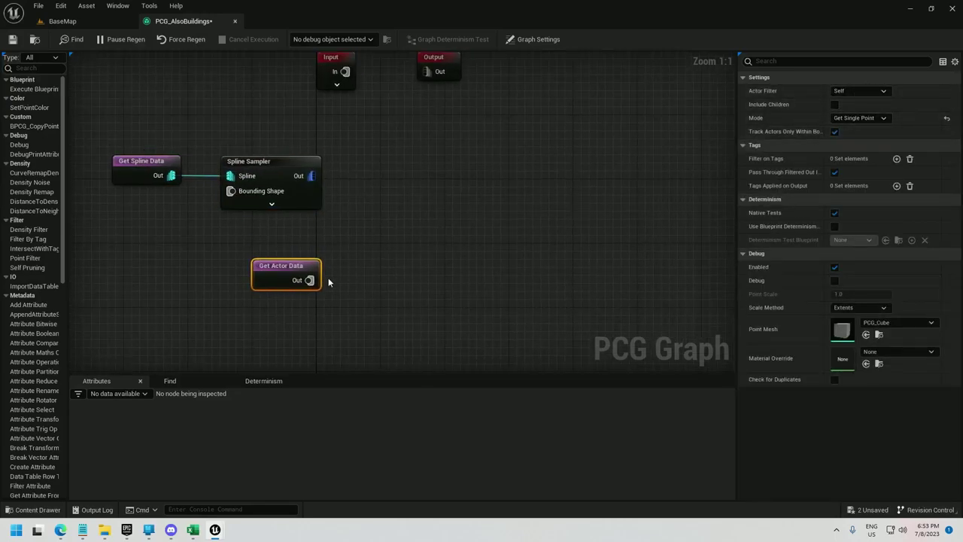
drag(310, 280, 391, 176)
text(proj)
key(Return)
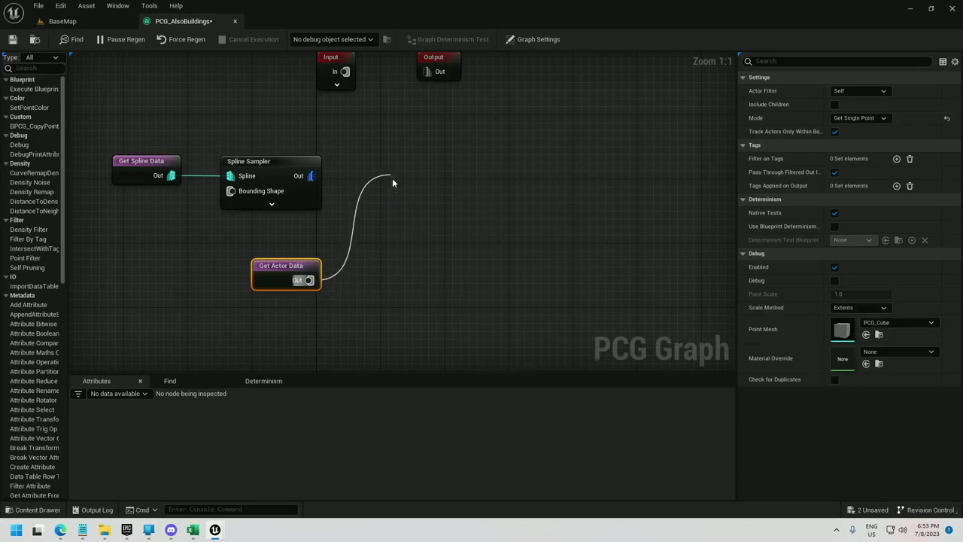
Connect the Input node's Landscape Height to the Projection Target and disable Project Rotations on the Projection node
click(336, 84)
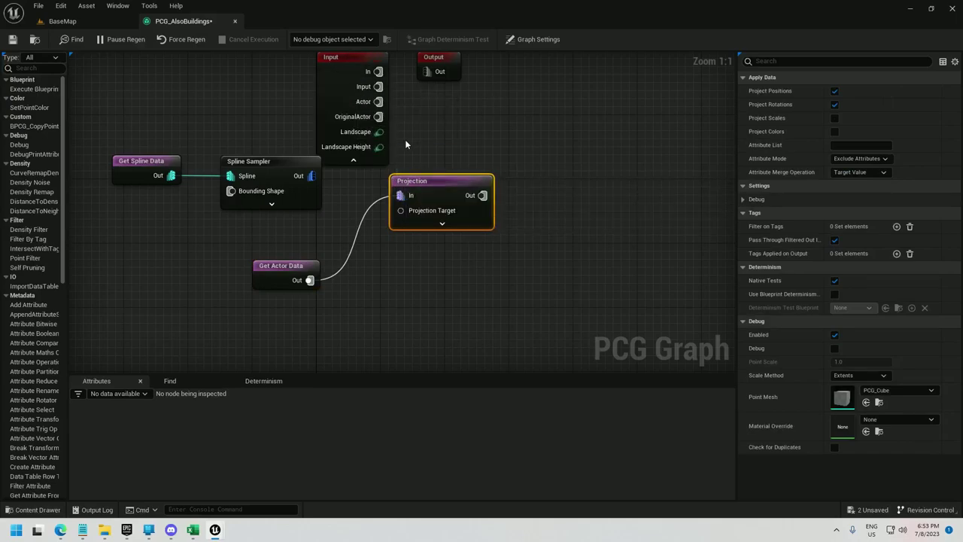
drag(378, 147, 407, 211)
click(835, 104)
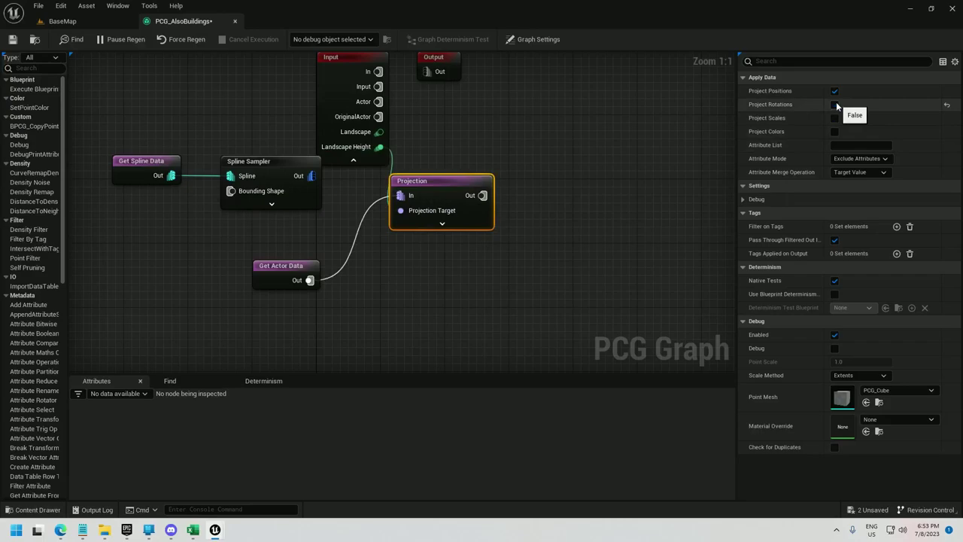
click(354, 161)
drag(448, 187, 488, 167)
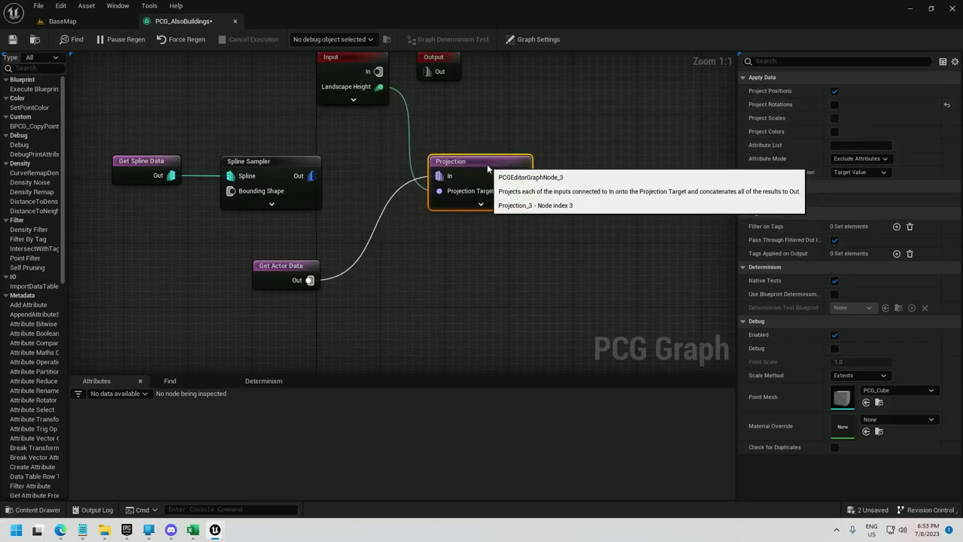
Add a Bounds Modifier node connected to the Projection output and align it with the Projection node
right_drag(564, 168, 364, 203)
scroll(364, 204, down, 1)
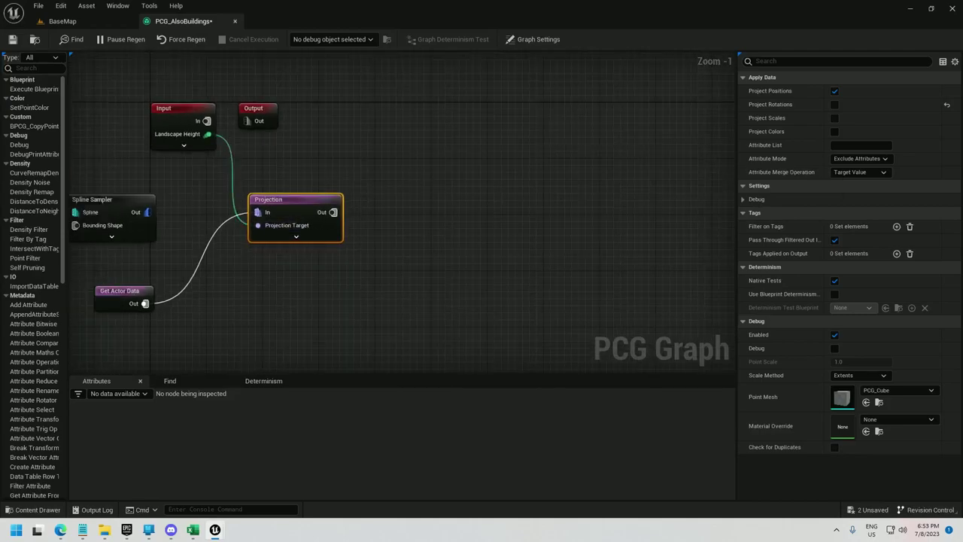
drag(333, 212, 428, 213)
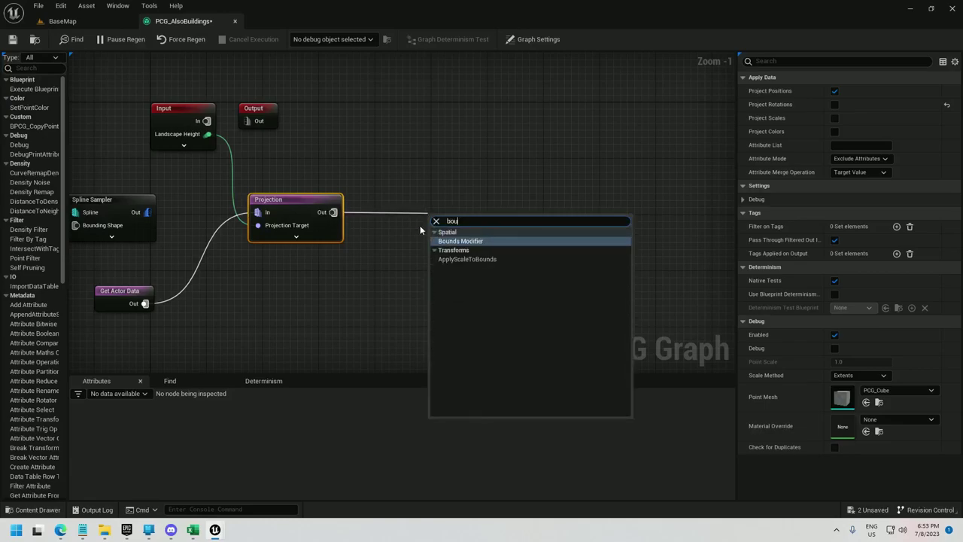
text(ndsmodifier)
key(Return)
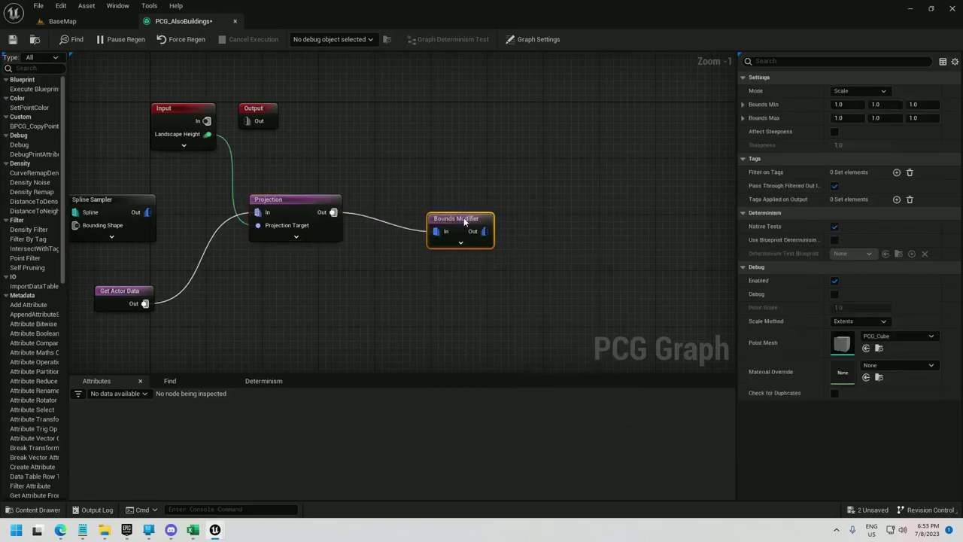
drag(465, 220, 448, 202)
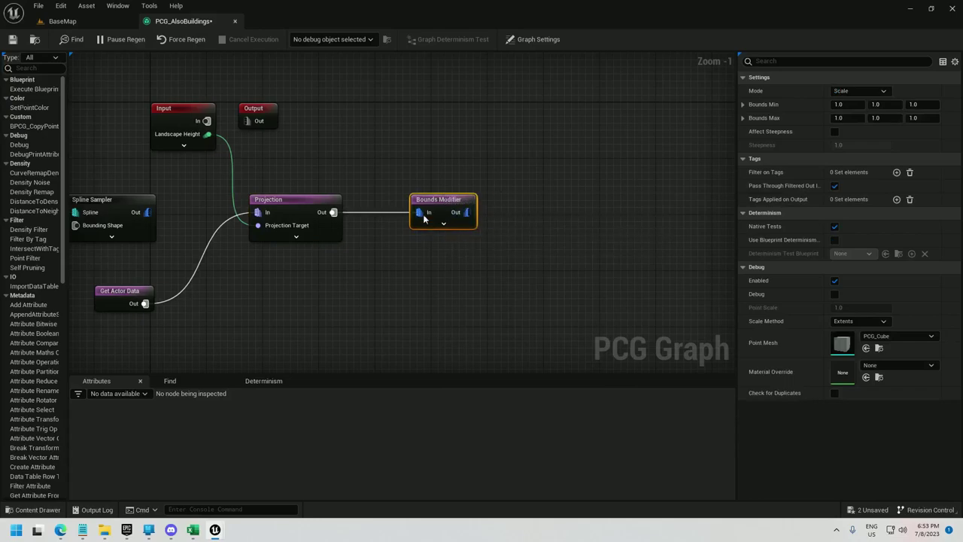
Set the Bounds Modifier's mode to Set, with X bounds of -2000 minimum and 2000 maximum
click(866, 90)
click(855, 113)
click(841, 119)
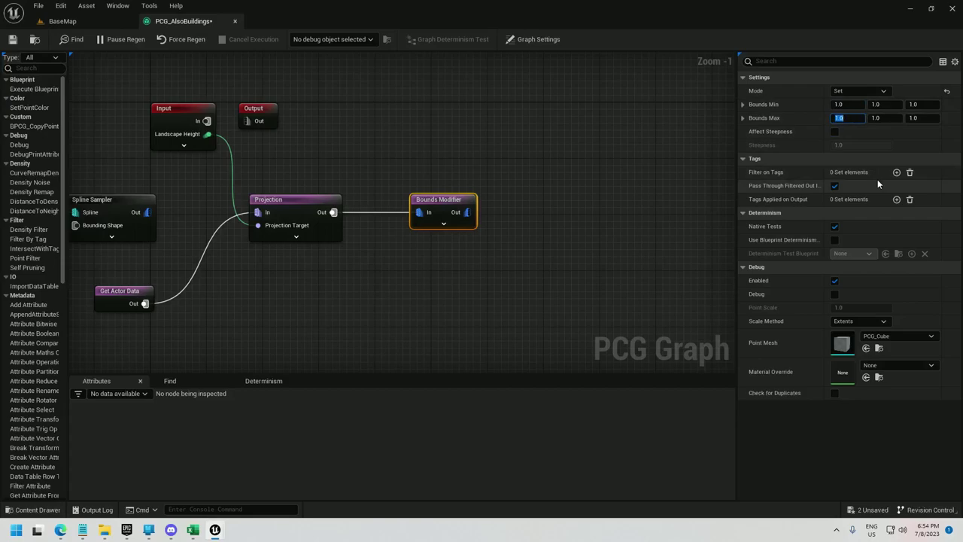
click(841, 104)
text(-5)
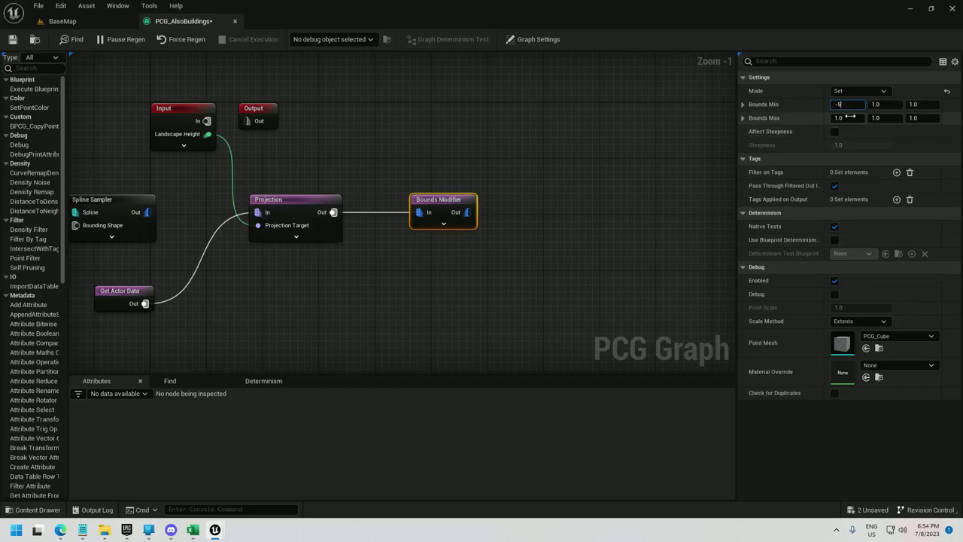
click(850, 118)
text(5)
key(Return)
key(Return)
click(853, 105)
text(-)
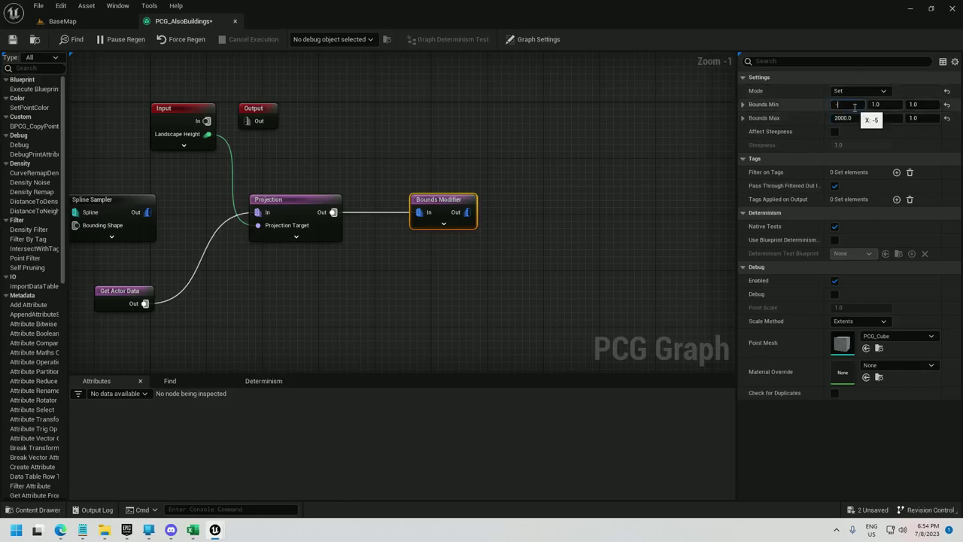
text(2000)
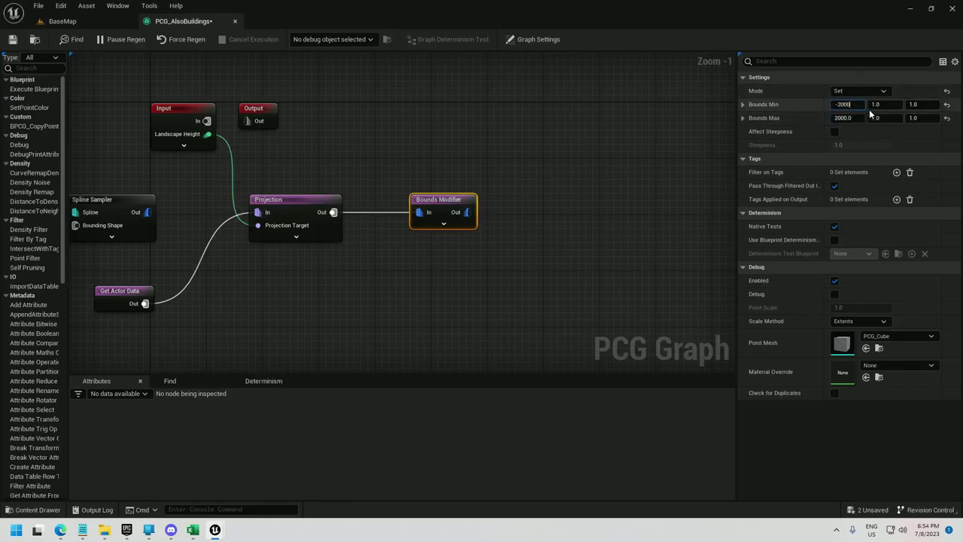
Set the Bounds Modifier's Y bounds to -2000 and 2000 and Z bounds to -5000 and 5000, with Affect Steepness enabled
click(875, 105)
text(-2000)
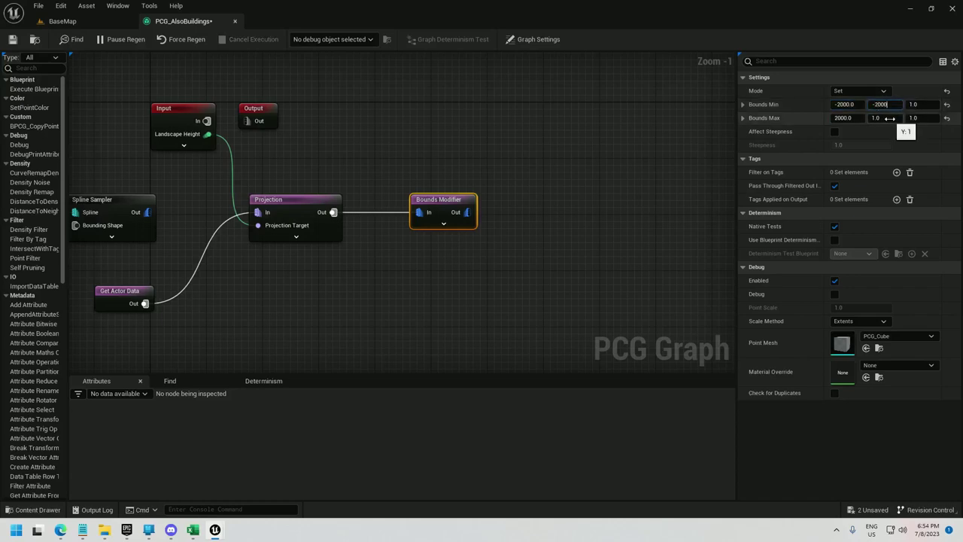
click(880, 118)
text(2000)
click(920, 105)
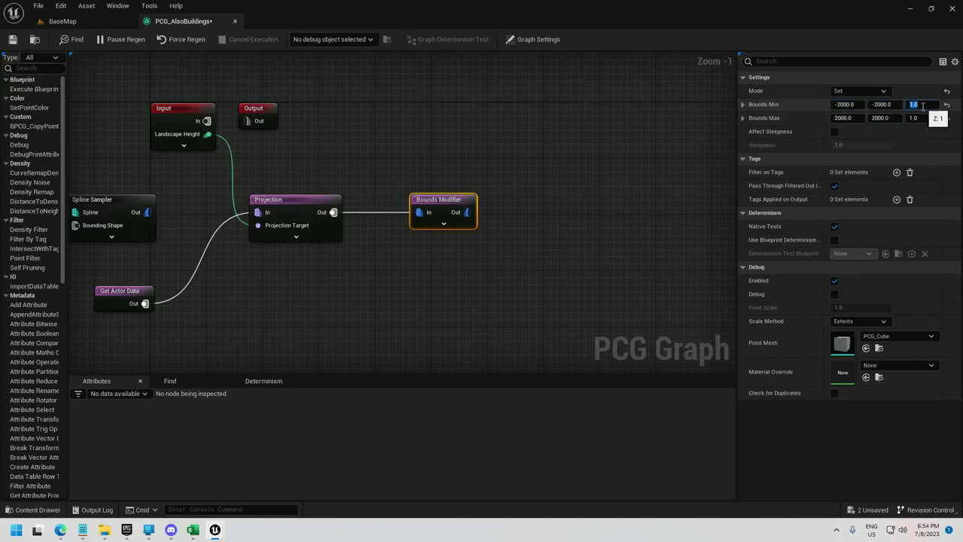
text(-5000)
click(922, 118)
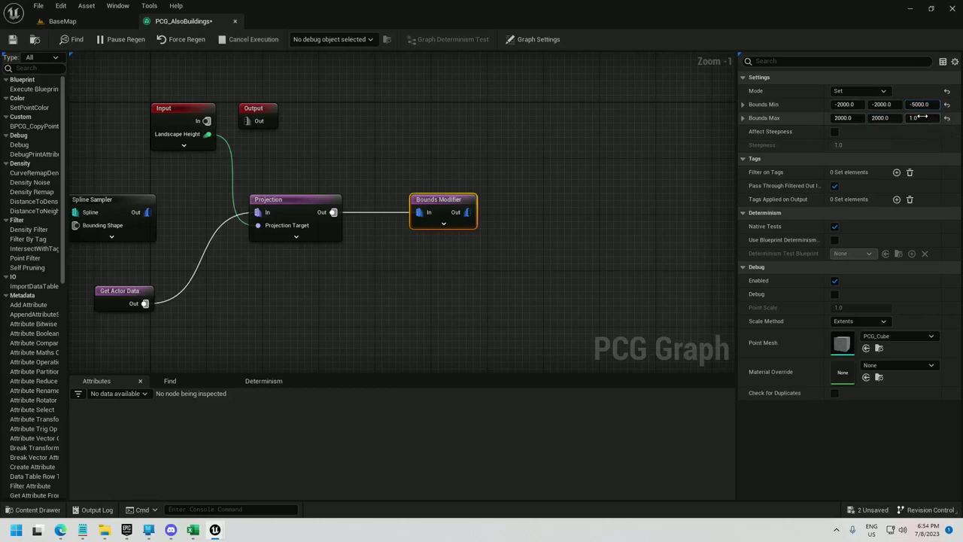
text(5000)
key(Return)
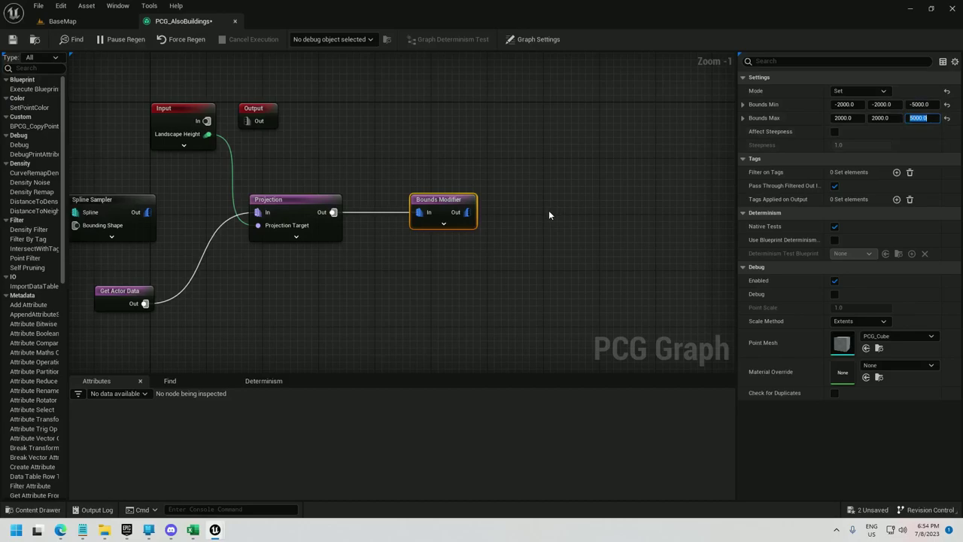
click(833, 133)
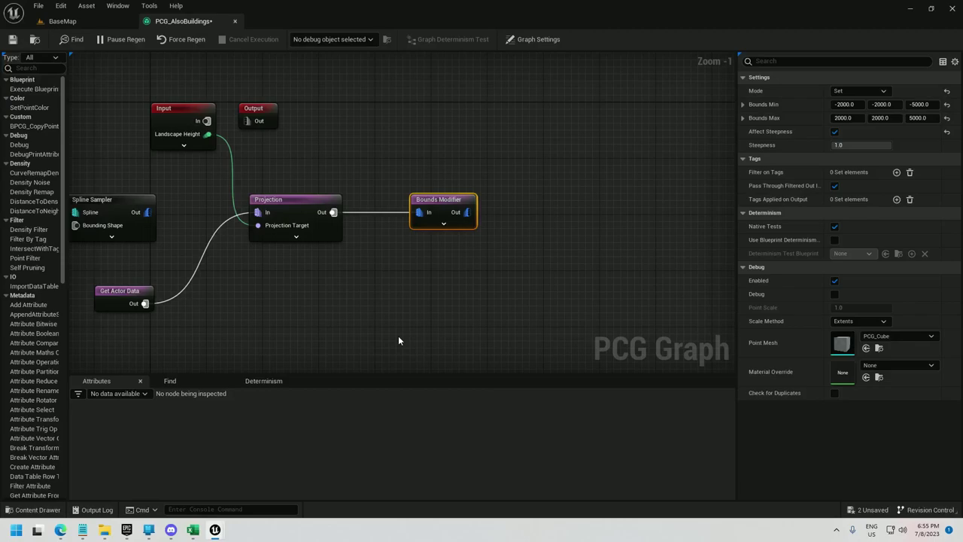
Add a Self Pruning node connected to the Bounds Modifier output and align it with the chain
right_drag(673, 198, 457, 214)
drag(258, 231, 308, 236)
text(selfpruni)
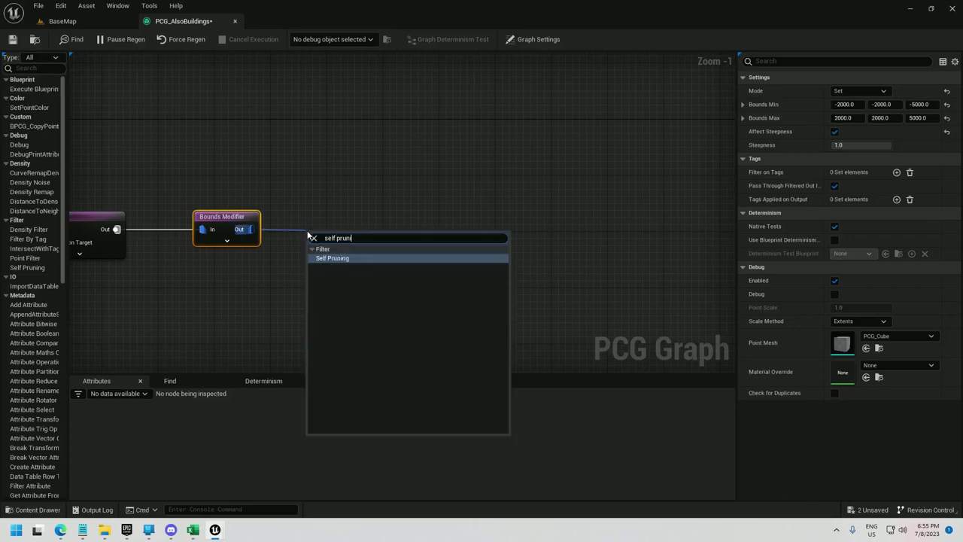
key(Return)
drag(340, 252, 347, 233)
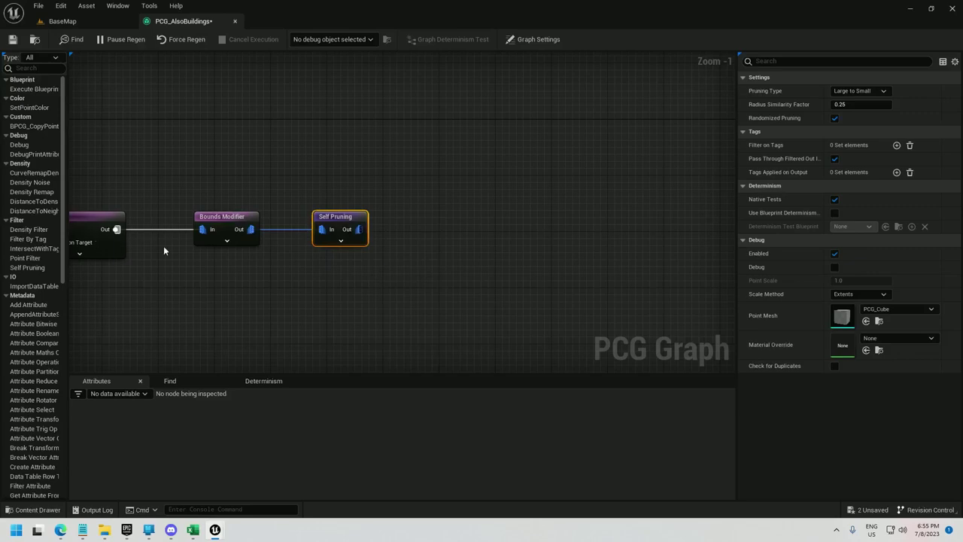
Add a Density Noise node connected to the Self Pruning output and align it with the chain
drag(358, 229, 407, 235)
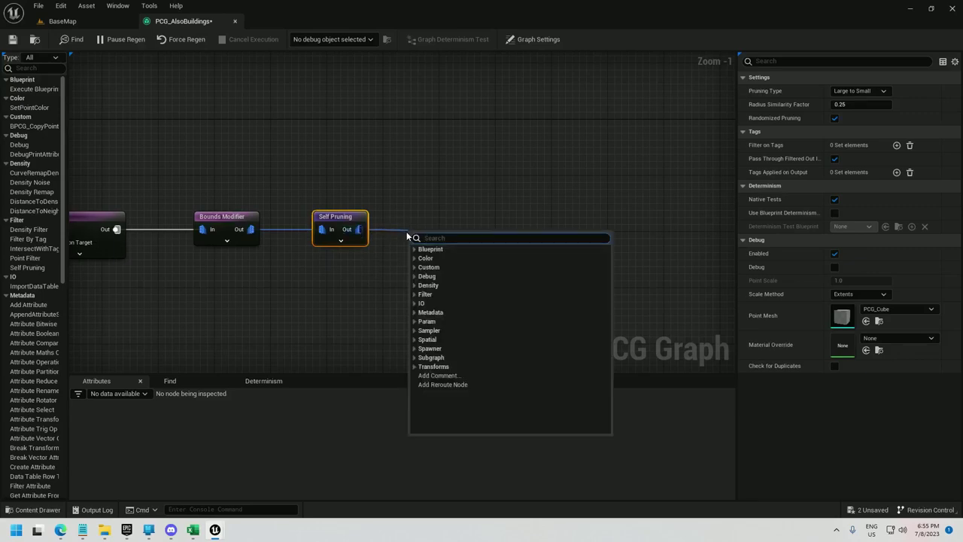
text(density)
key(Return)
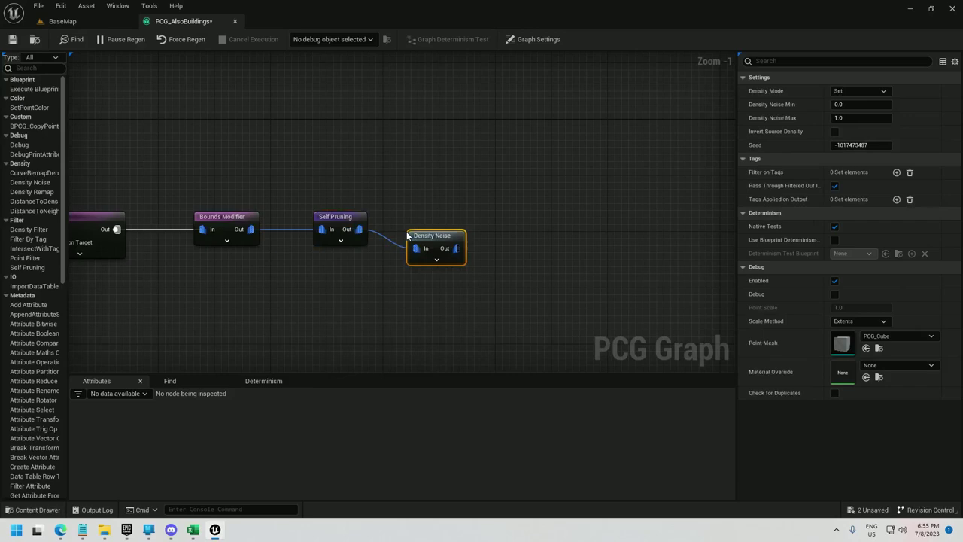
drag(446, 243, 449, 223)
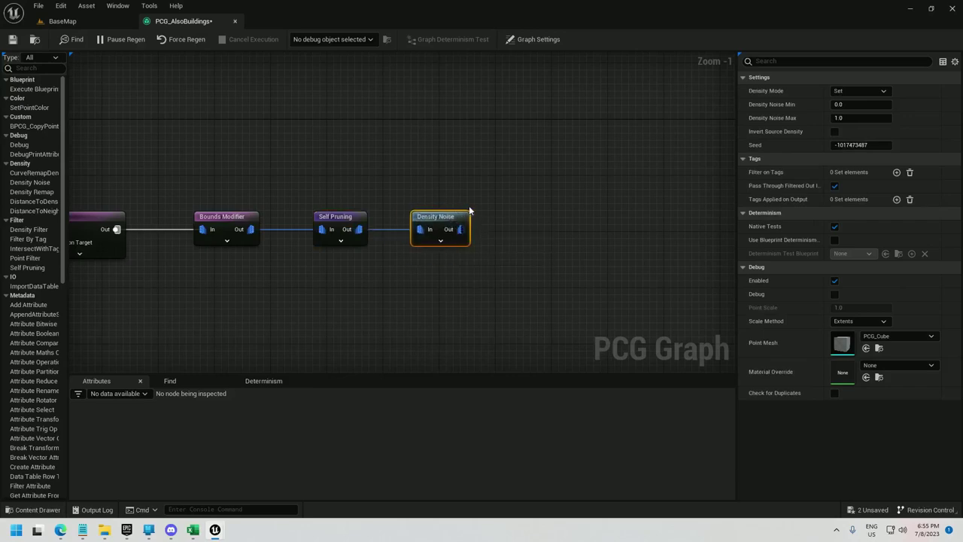
Inspect the Self Pruning node with BP_Buildings / PCG as the debug object and examine its point attributes, including bounds and density
right_click(354, 214)
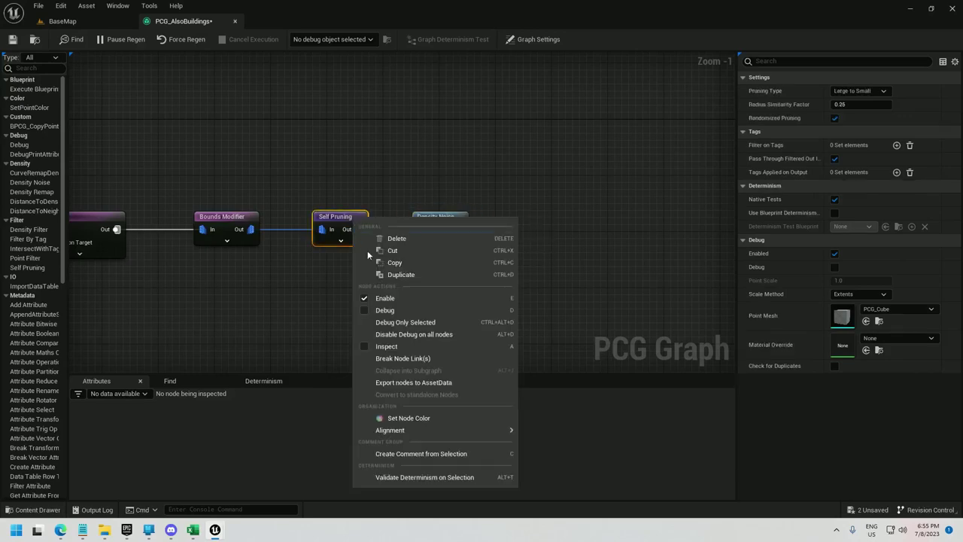
click(397, 357)
click(334, 39)
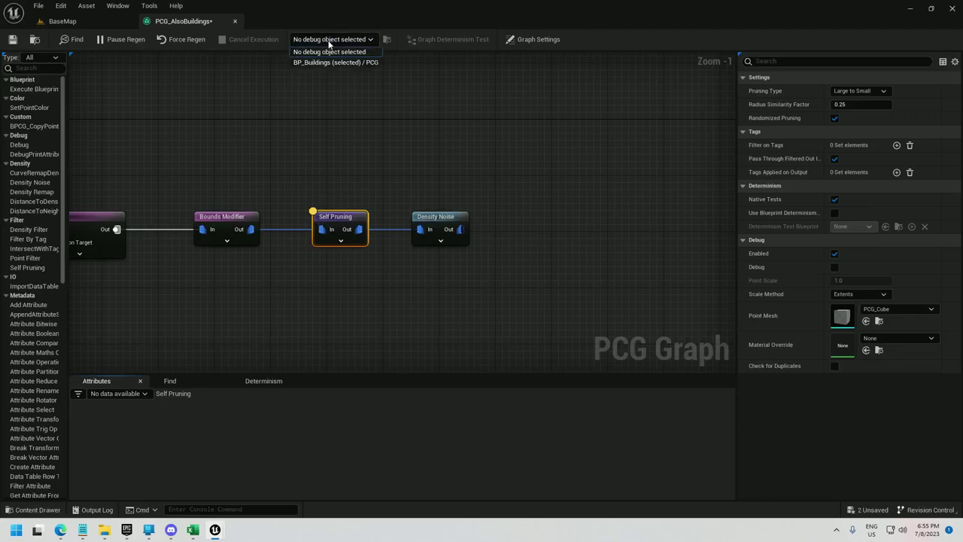
click(322, 84)
drag(362, 497, 567, 498)
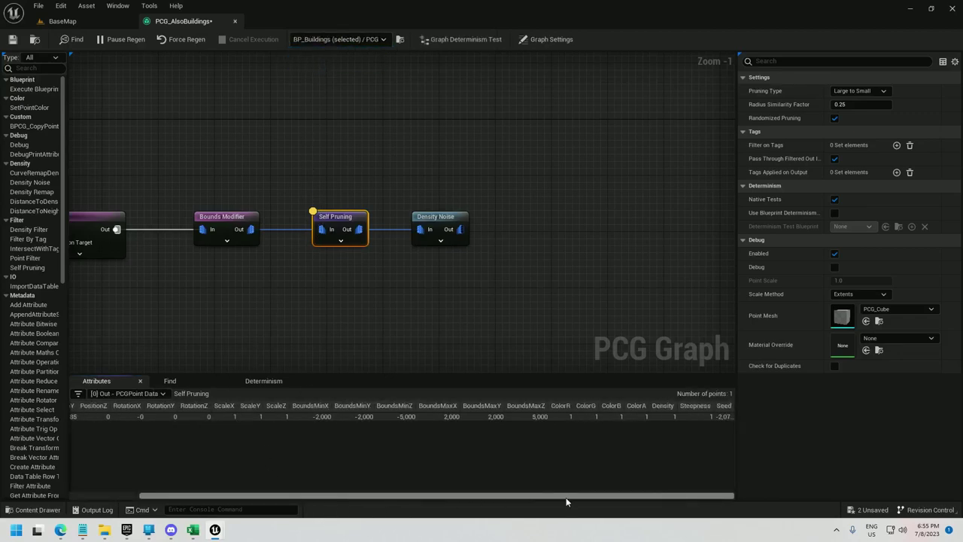
Inspect the Density Noise node's output point attributes
right_click(415, 218)
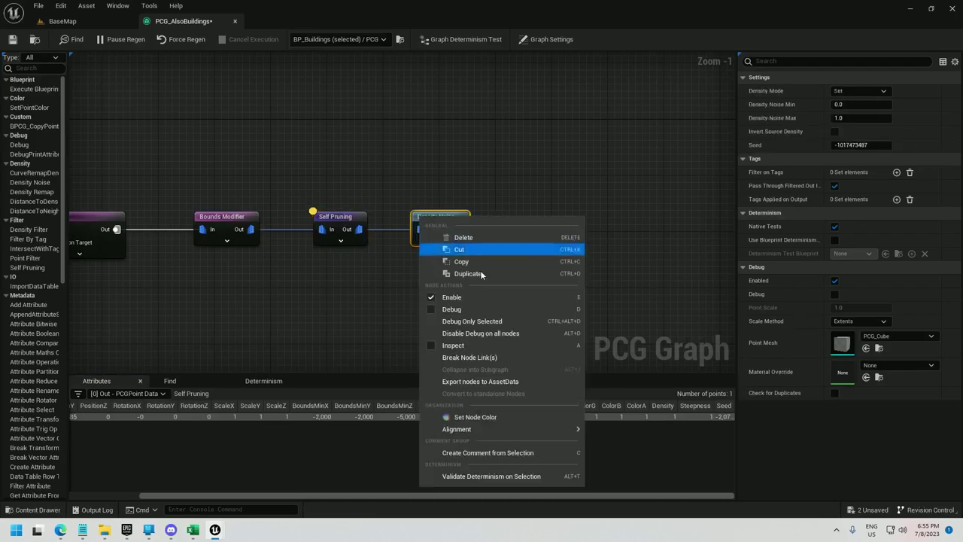
click(455, 345)
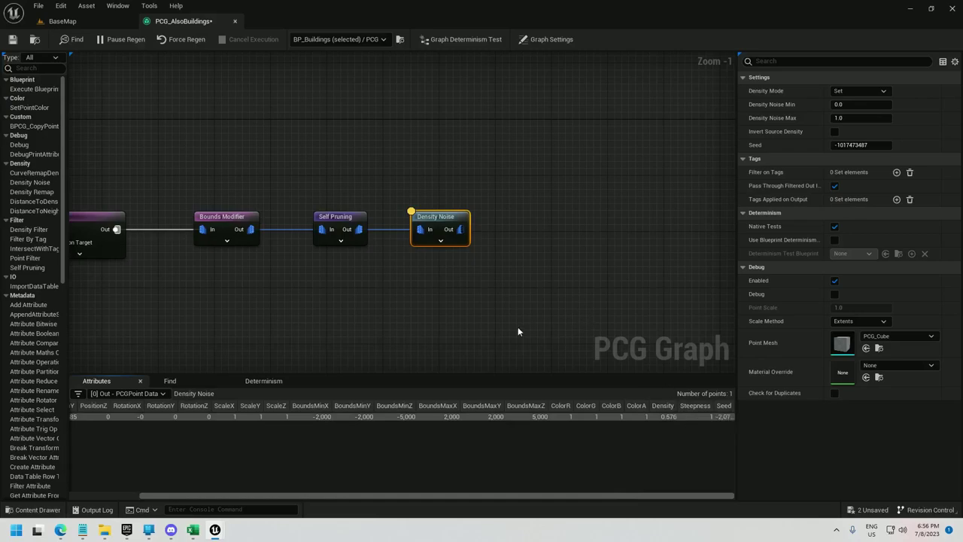
Add the custom BPCG_CopyPointsBuildings node after Density Noise and rename it Copy Point To Corners
right_drag(622, 223, 370, 211)
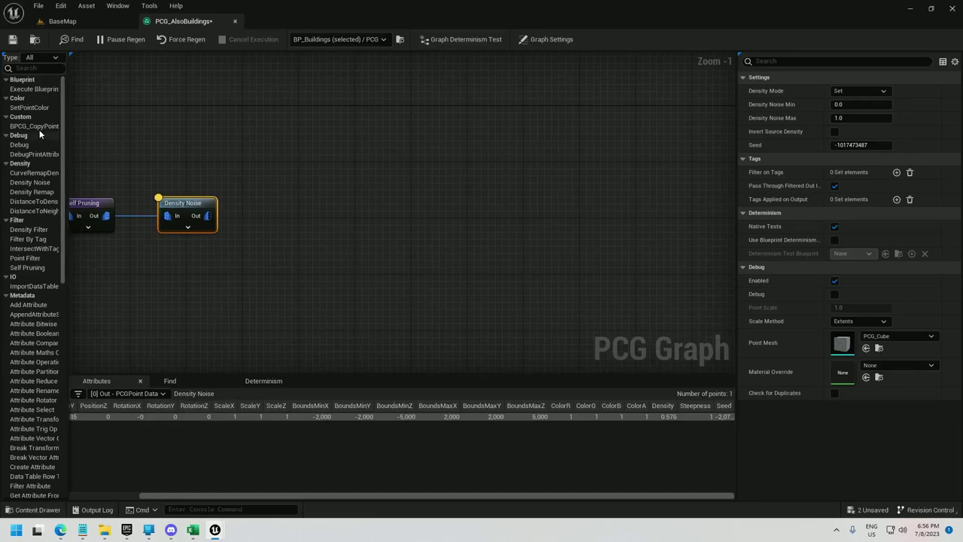
drag(36, 129, 273, 215)
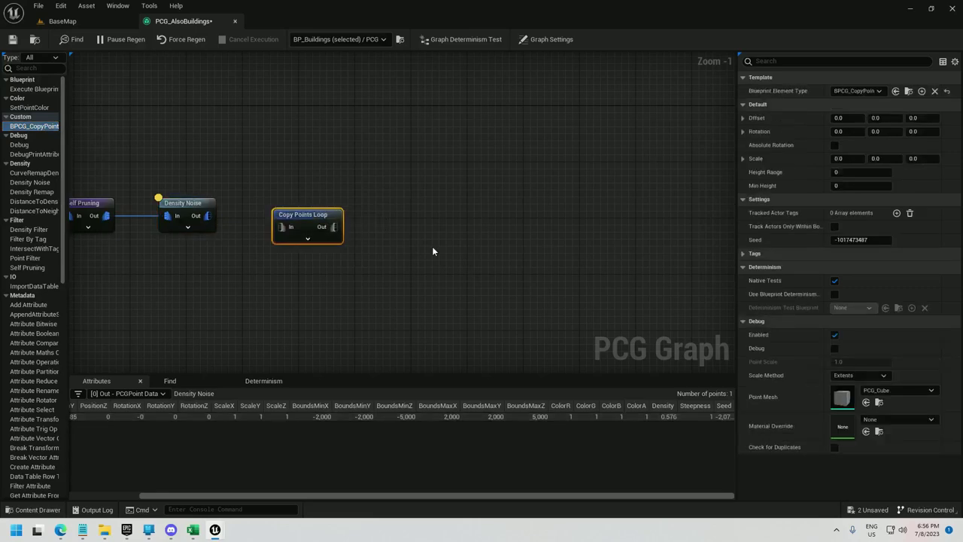
double_click(310, 204)
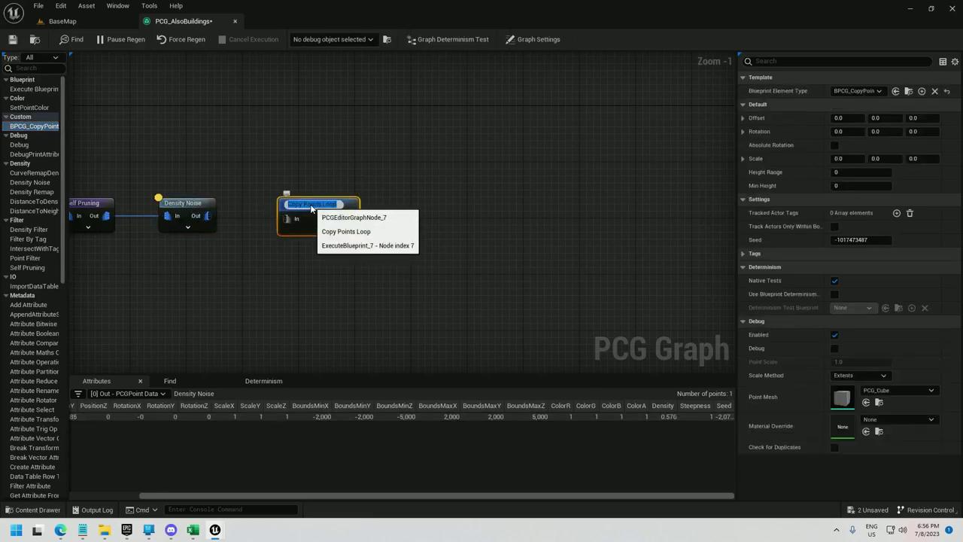
text(Copy)
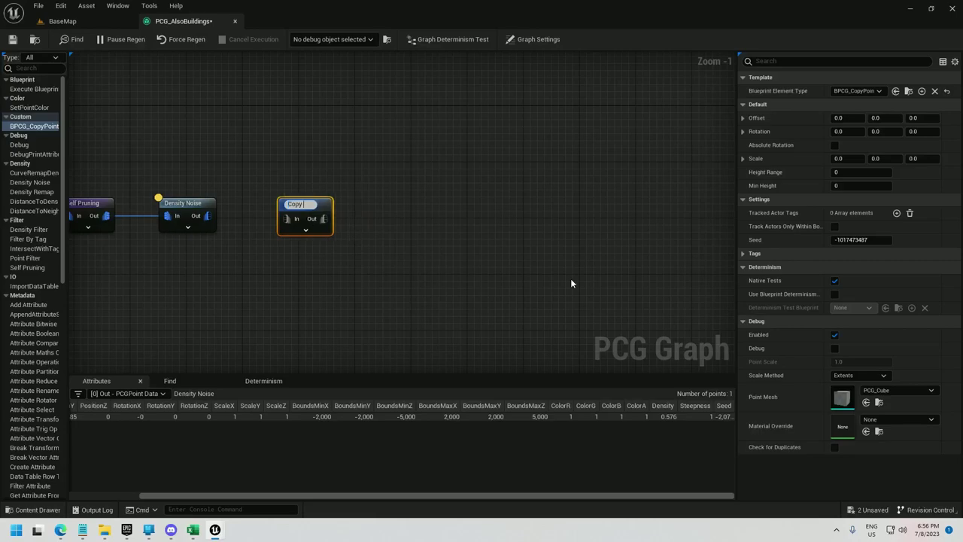
text( Point To Corners)
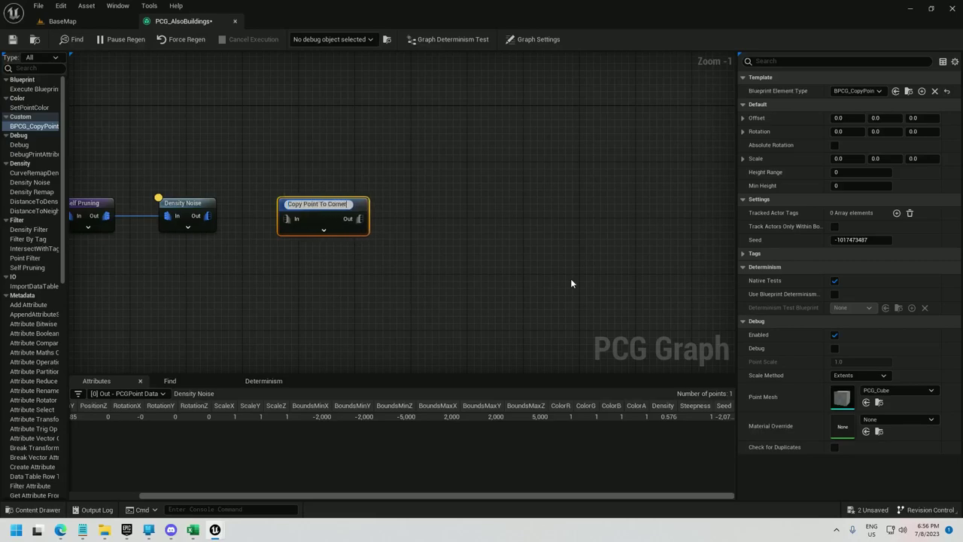
key(Return)
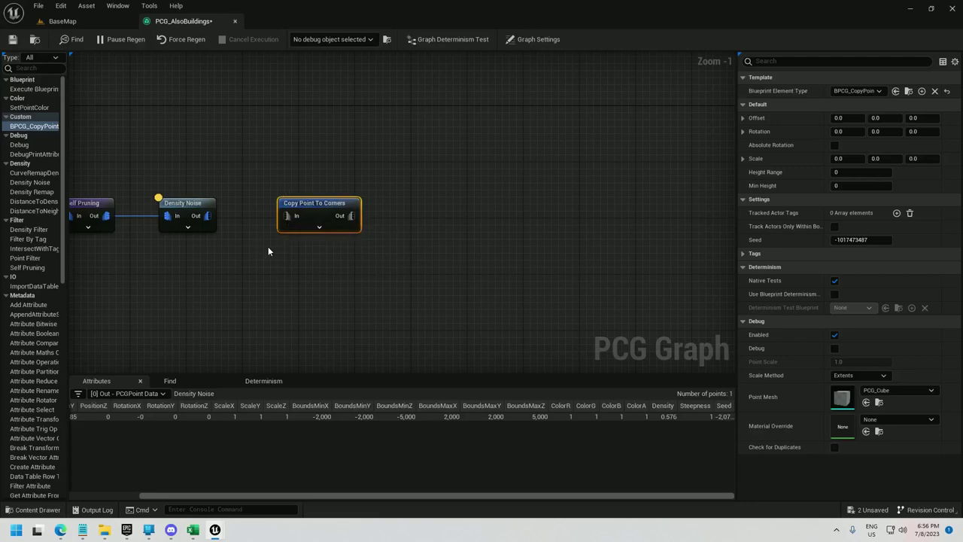
Connect the Density Noise output to the input of the Copy Point To Corners node
drag(215, 219, 287, 217)
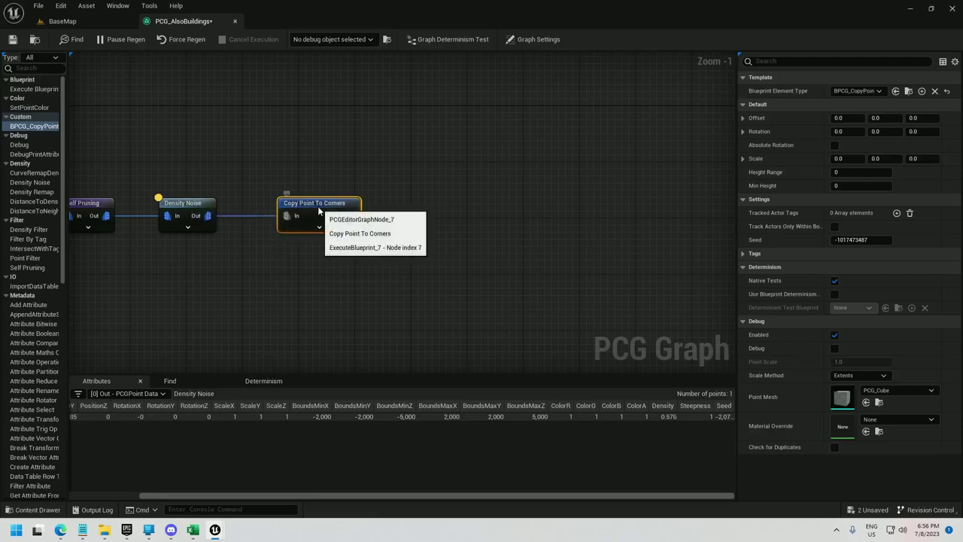
right_drag(246, 204, 476, 216)
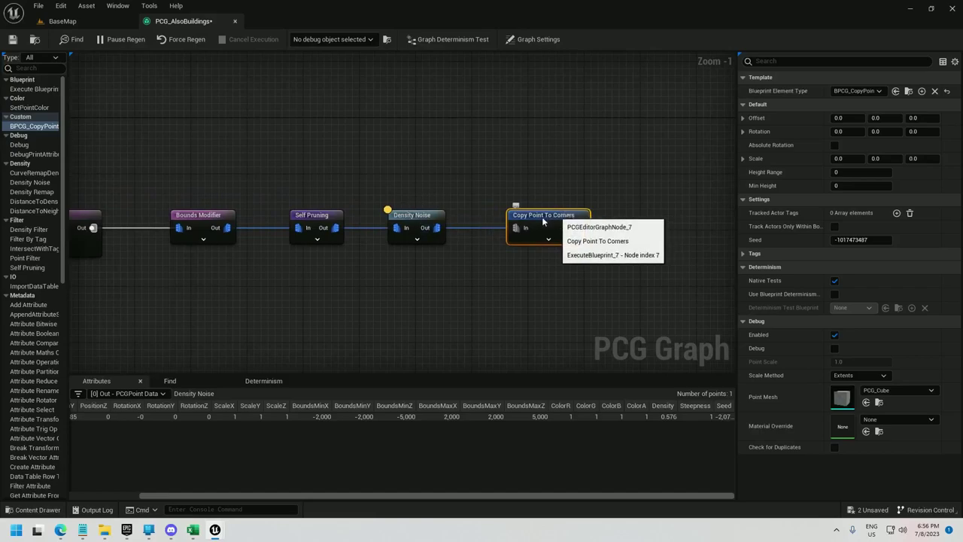
click(365, 276)
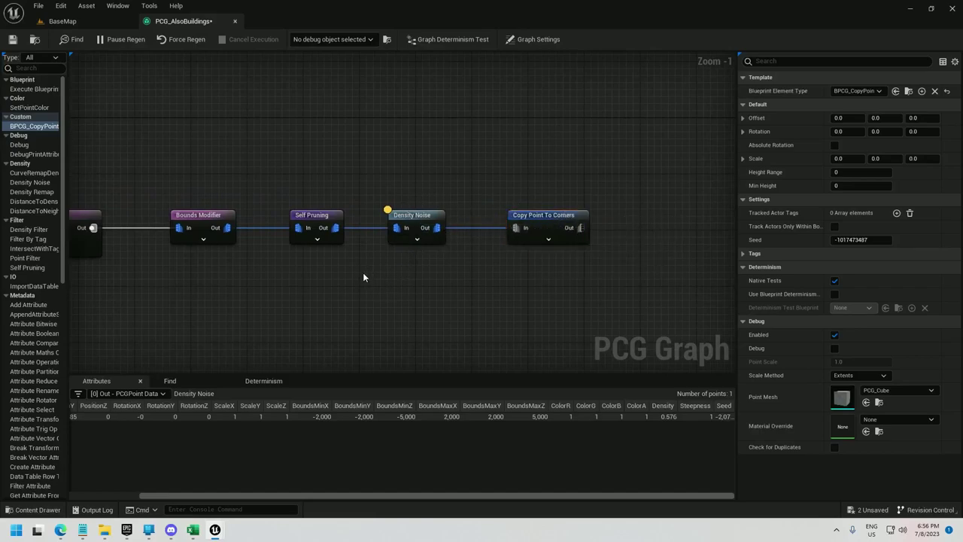
drag(365, 273, 507, 133)
Set the Z rotation of the Copy Point To Corners node to -90
click(539, 220)
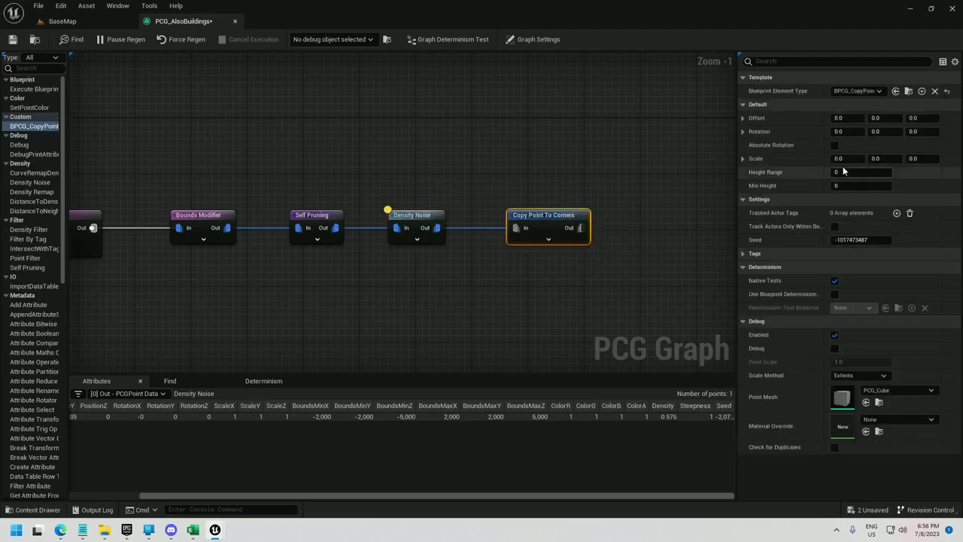
click(923, 132)
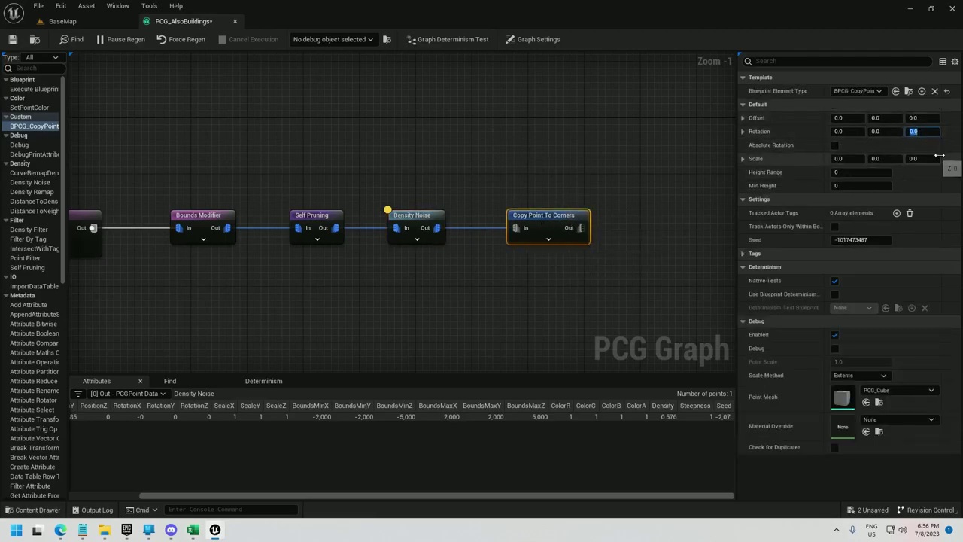
text(-90)
key(Return)
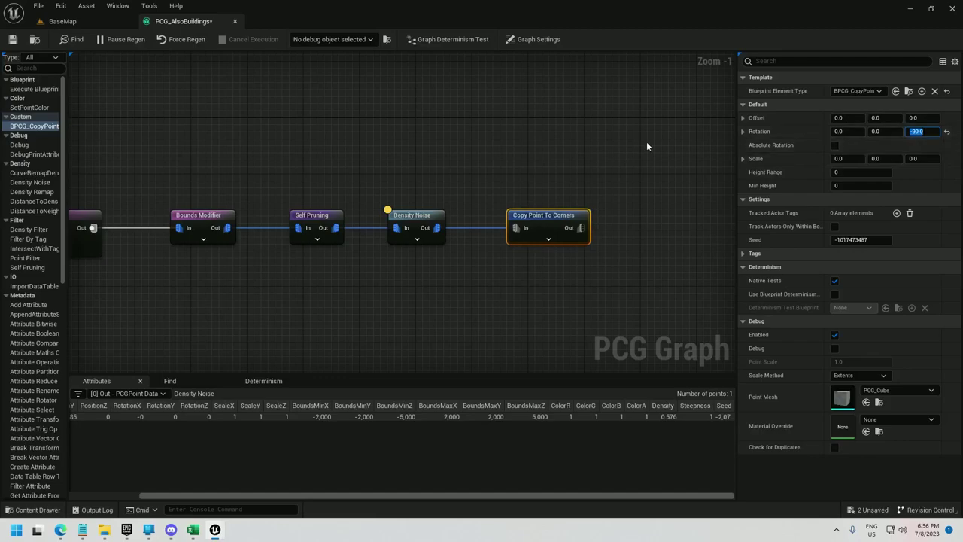
Check the Bounds Modifier's extents and set the Copy Point To Corners node's X offset to 4000
right_drag(377, 197, 540, 193)
click(385, 216)
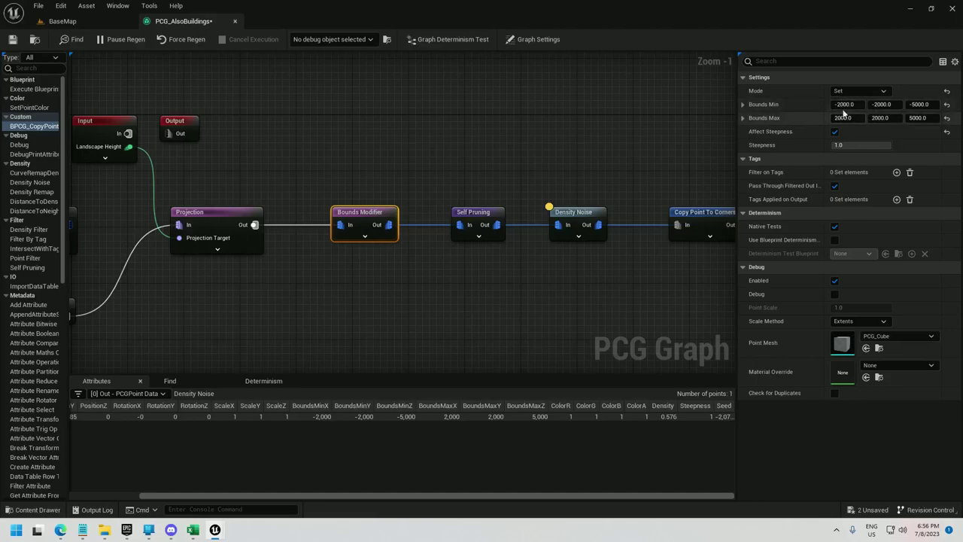
right_drag(668, 162, 482, 181)
click(547, 234)
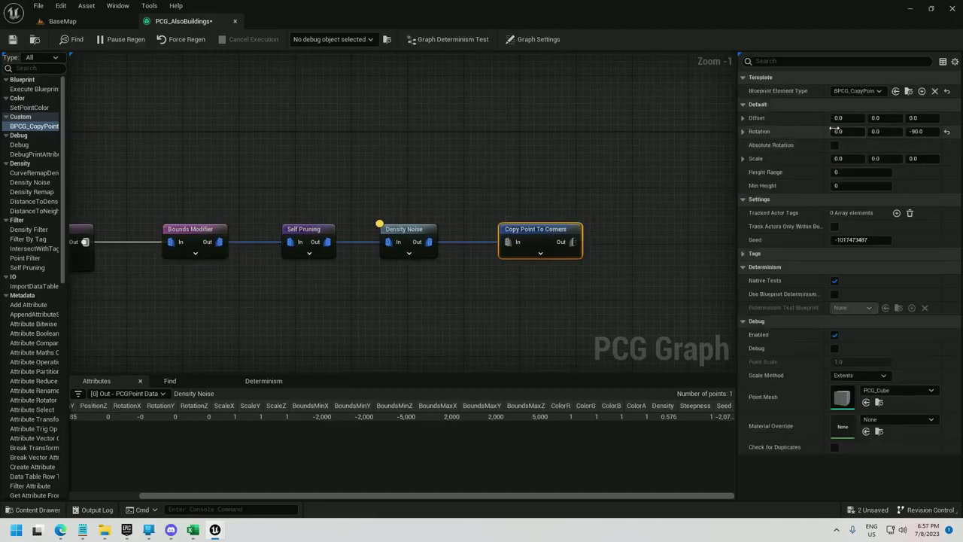
click(849, 118)
text(4000)
key(Return)
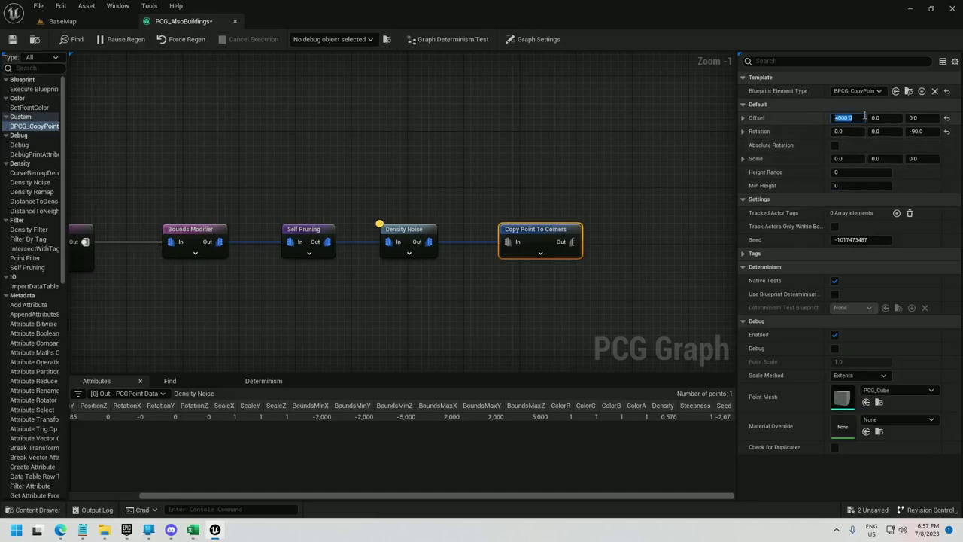
Set the Copy Point To Corners node's scale to 1 on the X, Y and Z axes
click(849, 157)
click(843, 158)
text(1)
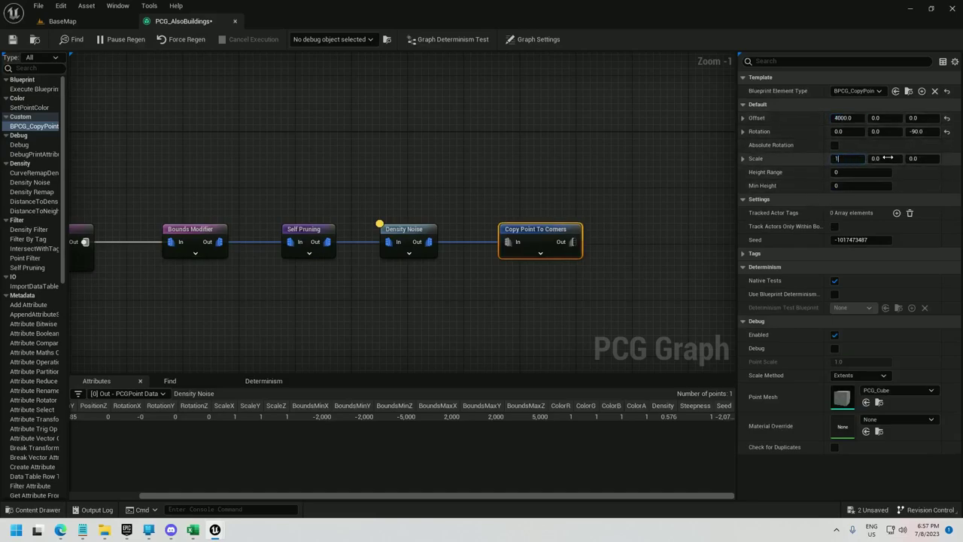
click(880, 158)
text(1)
click(917, 158)
text(1)
key(Return)
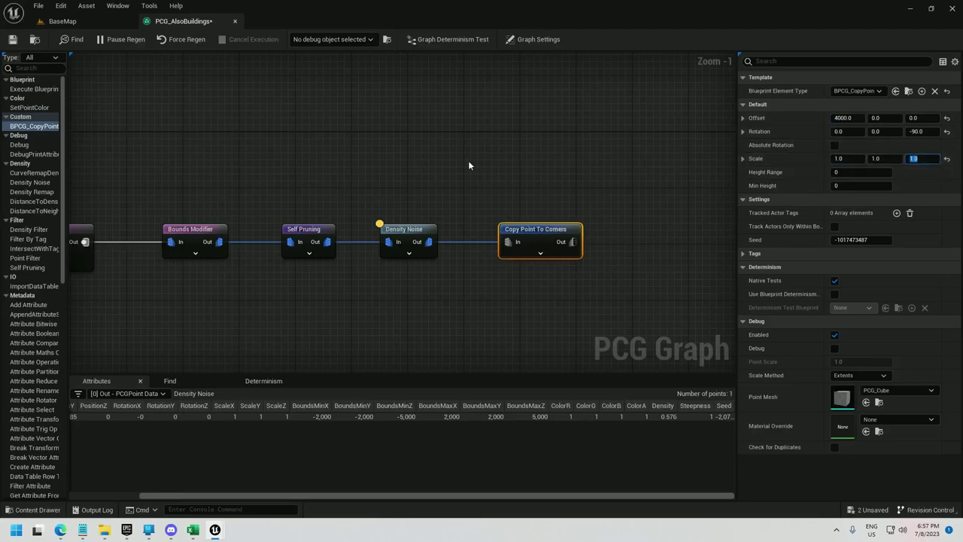
In the BPCG_CopyPointsBuildings blueprint, set the Scale variable's default value to 1, 1, 1, and save and close the blueprint
key(ctrl+space)
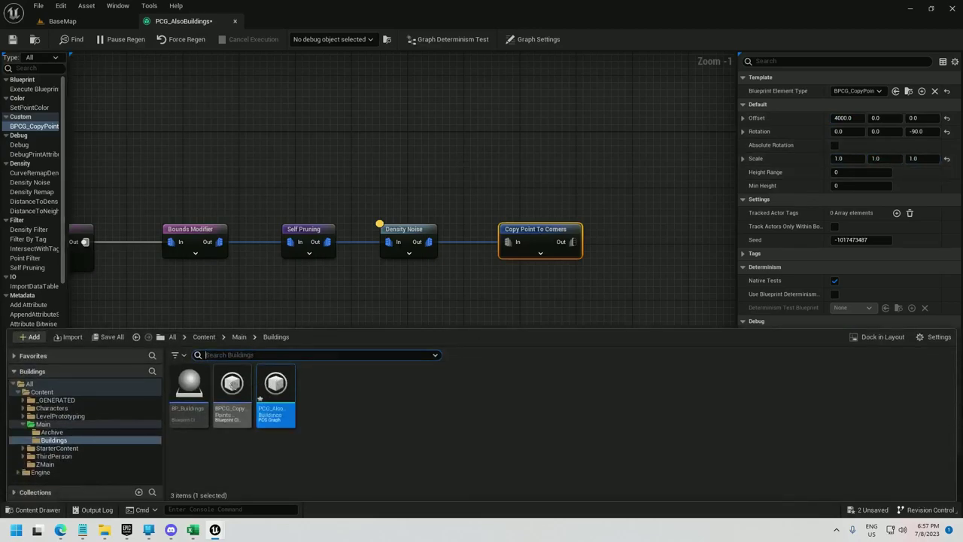
double_click(234, 387)
click(46, 212)
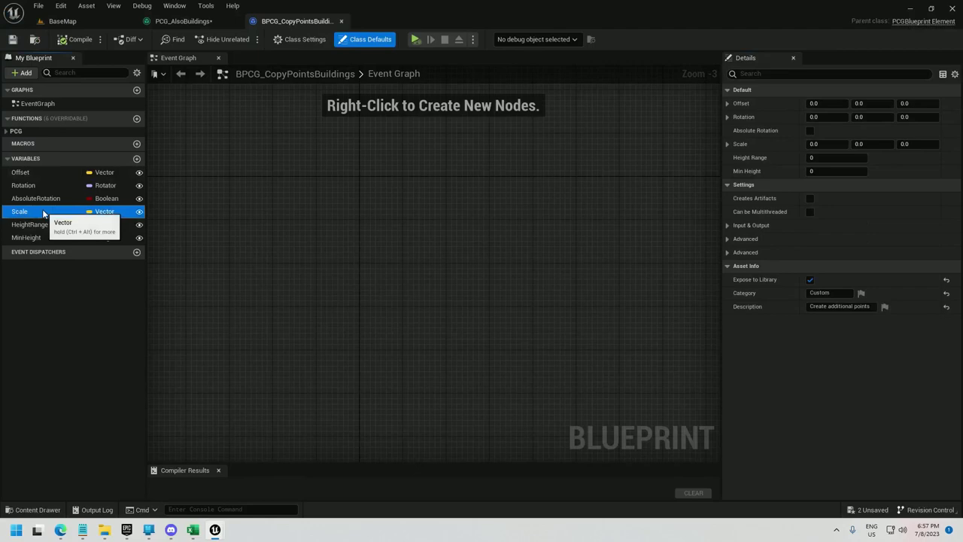
click(825, 320)
text(1)
key(Tab)
text(1)
key(Tab)
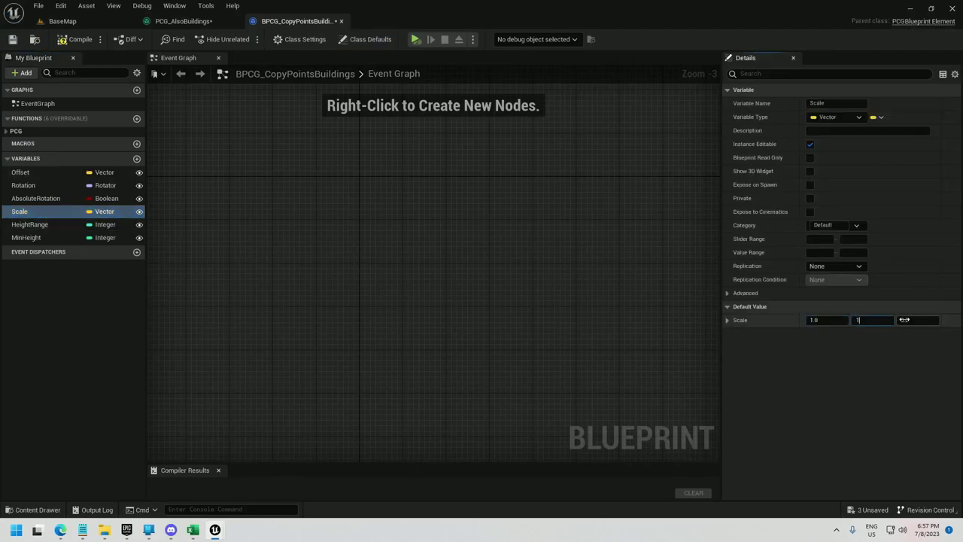
text(1)
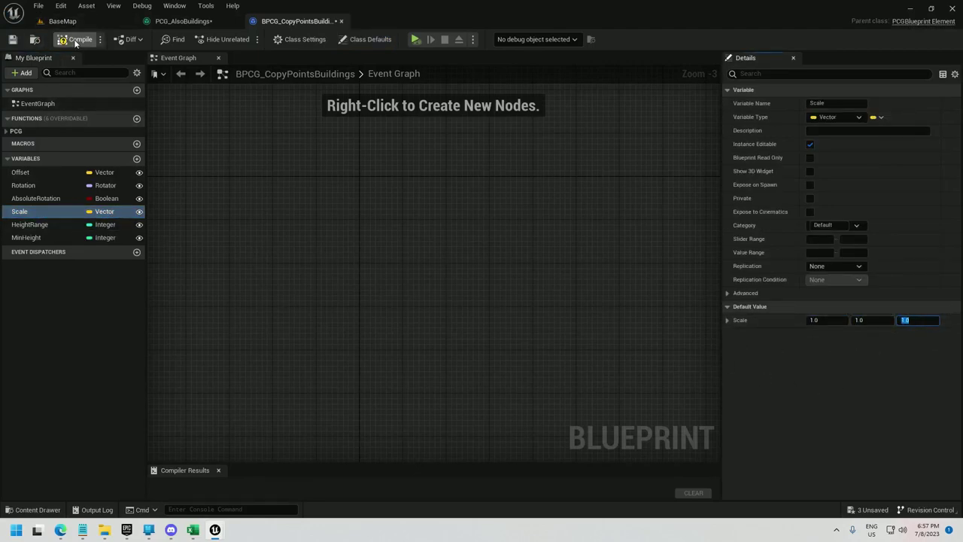
click(13, 40)
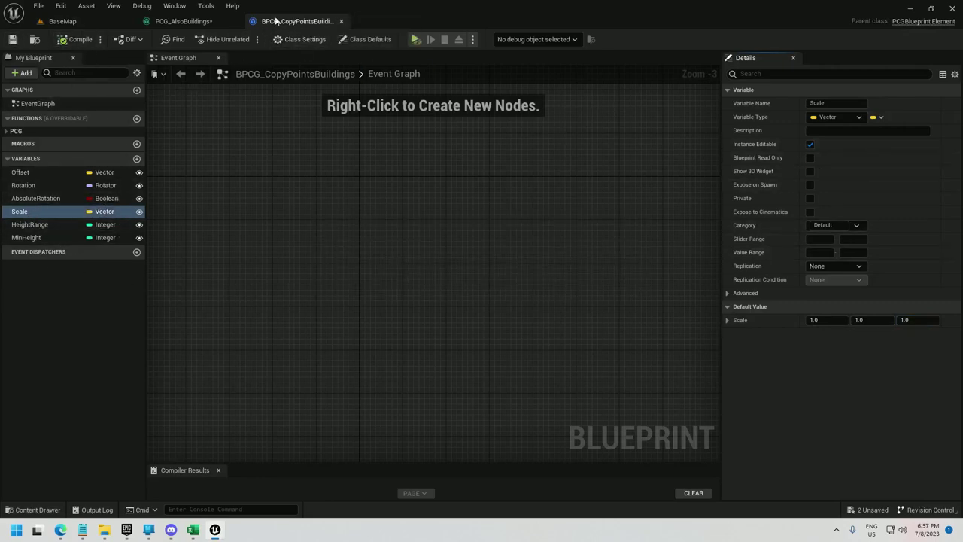
click(341, 21)
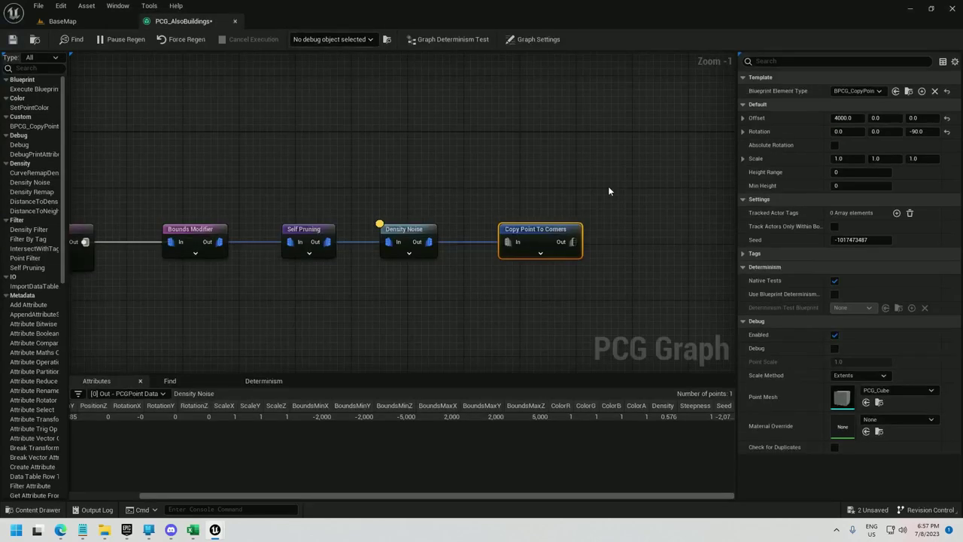
Set the Copy Point To Corners node's Min Height to 4 and save the PCG graph
right_drag(609, 192, 490, 193)
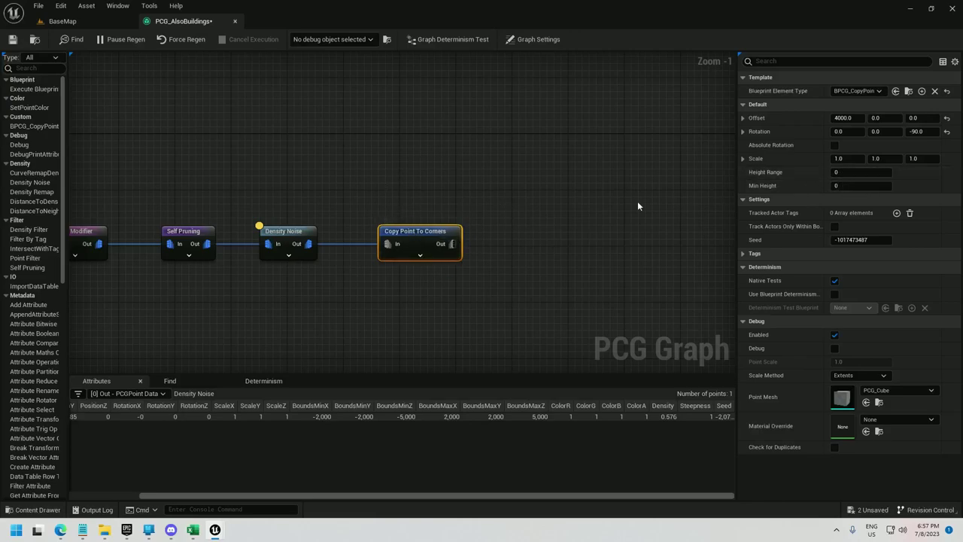
click(851, 187)
text(4)
key(Return)
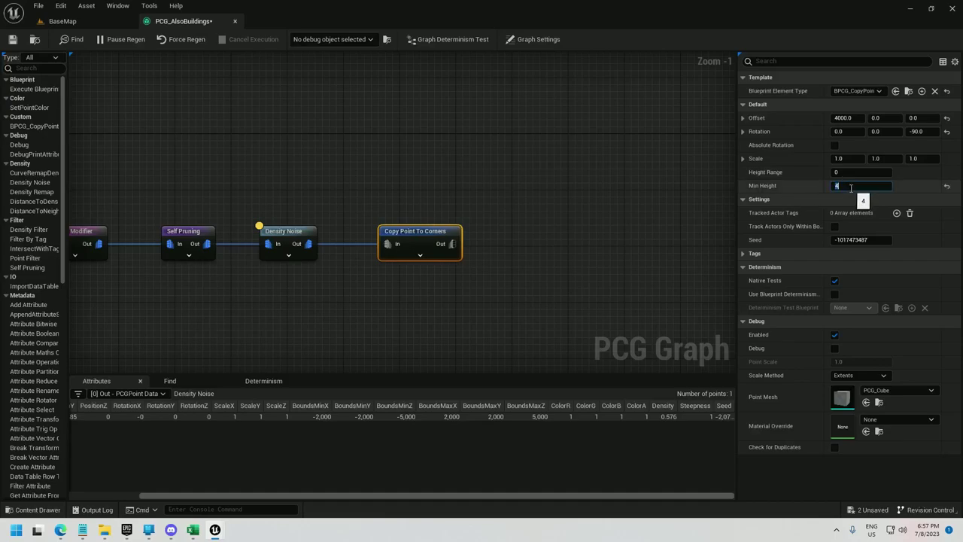
click(16, 43)
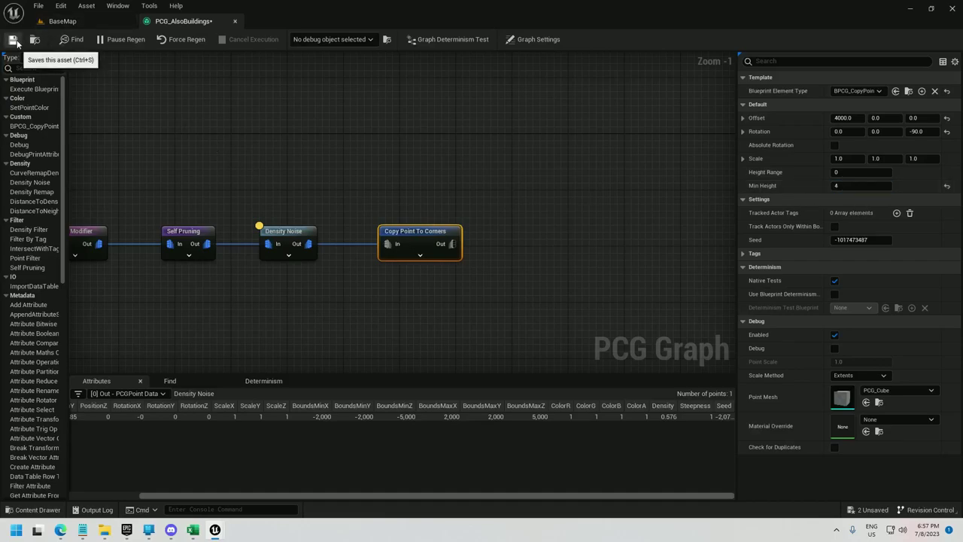
Configure the node's debug display with Absolute scale method, a point scale of 5 and the PCG_AxisTripod point mesh
click(861, 375)
click(849, 394)
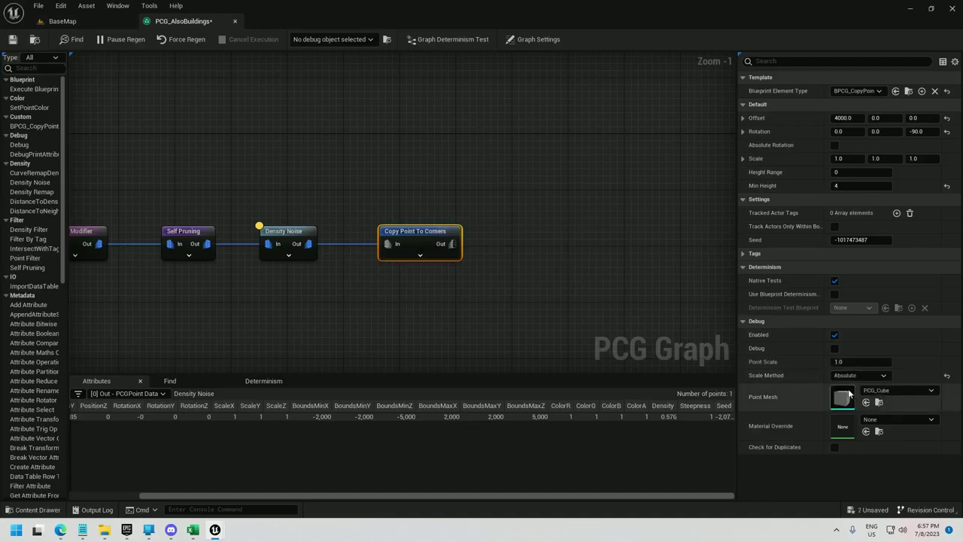
click(857, 363)
text(5)
key(Return)
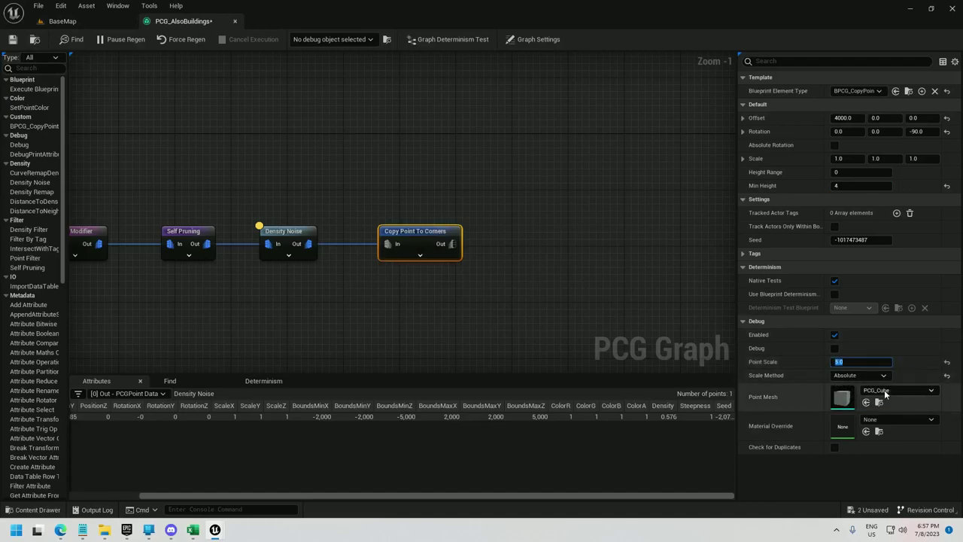
click(886, 393)
click(868, 284)
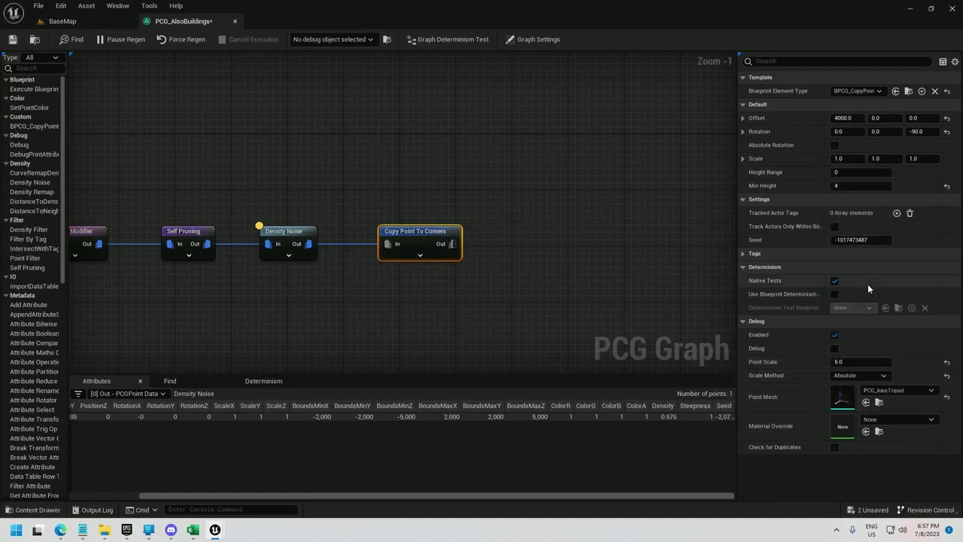
Enable debug on the Copy Point To Corners node and examine the axis tripods around the spline in the BaseMap level
right_click(432, 231)
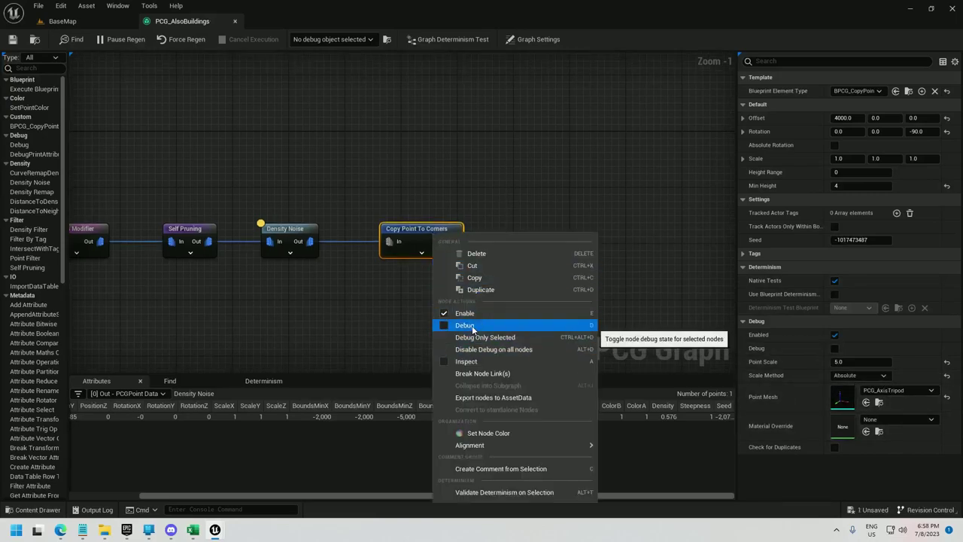
click(465, 325)
click(67, 21)
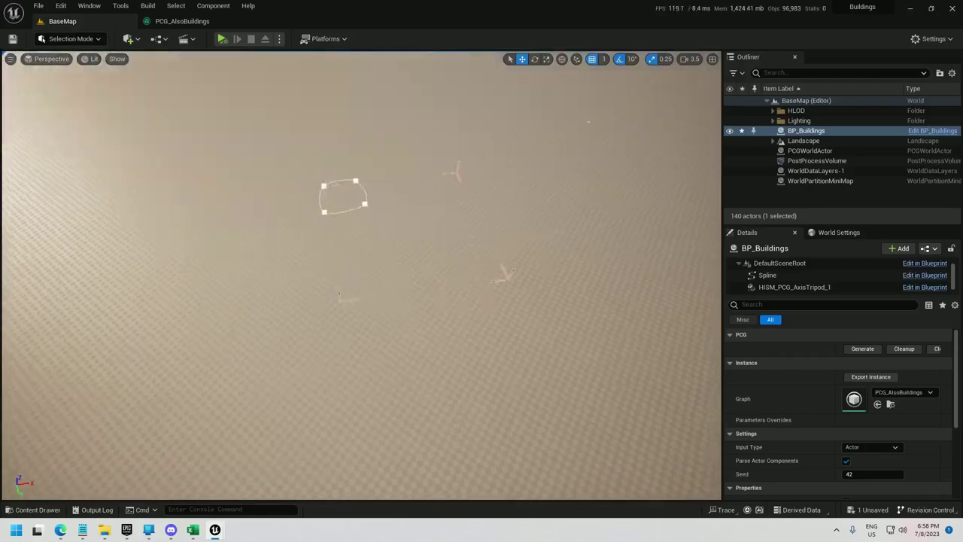
key(w)
right_drag(361, 275, 527, 260)
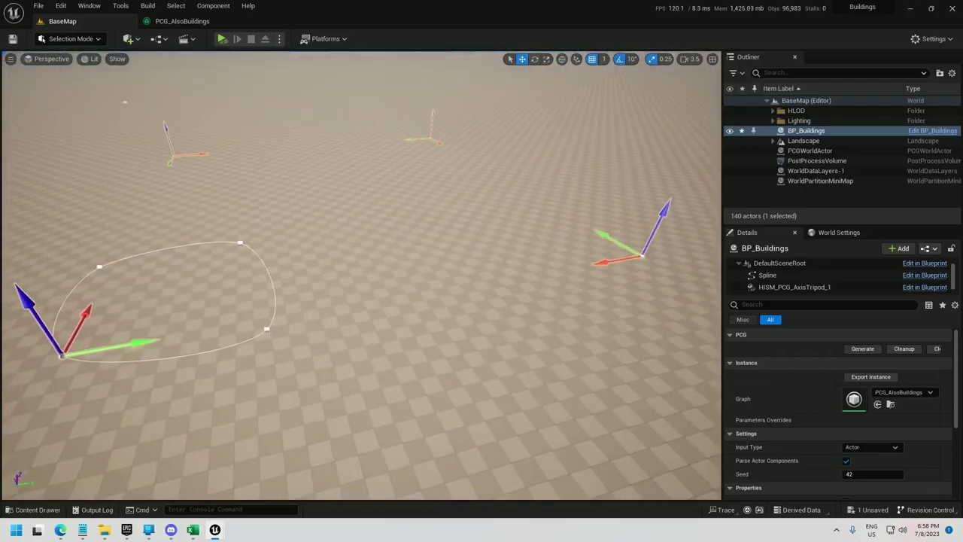
right_drag(331, 231, 366, 226)
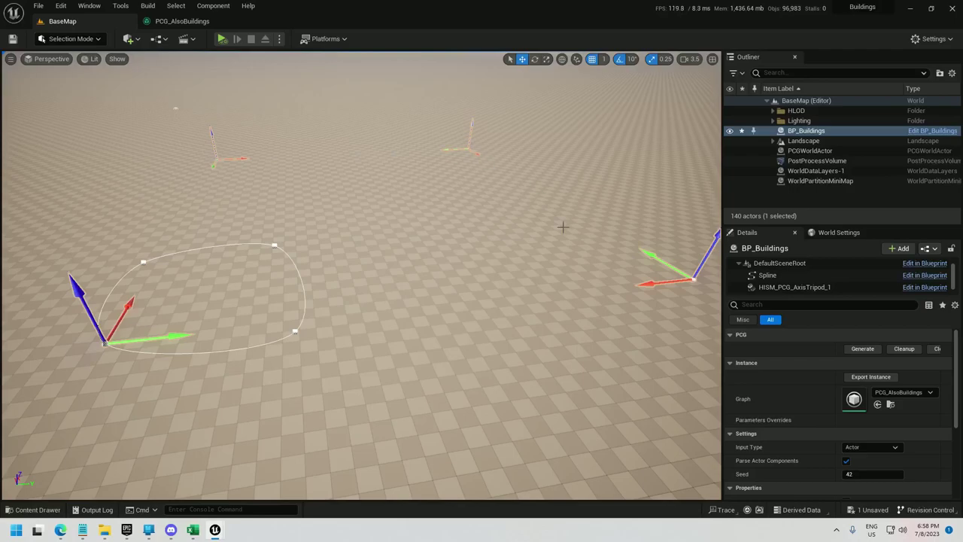
In the PCG_AlsoBuildings graph, duplicate the Copy Point To Corners node and rename the copy to Copy Corners To Walls
click(180, 21)
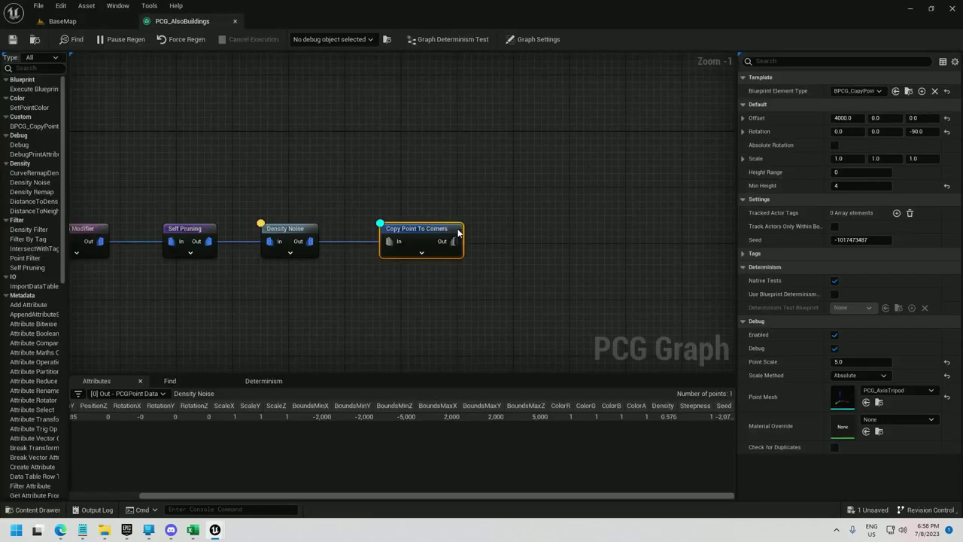
key(ctrl+d)
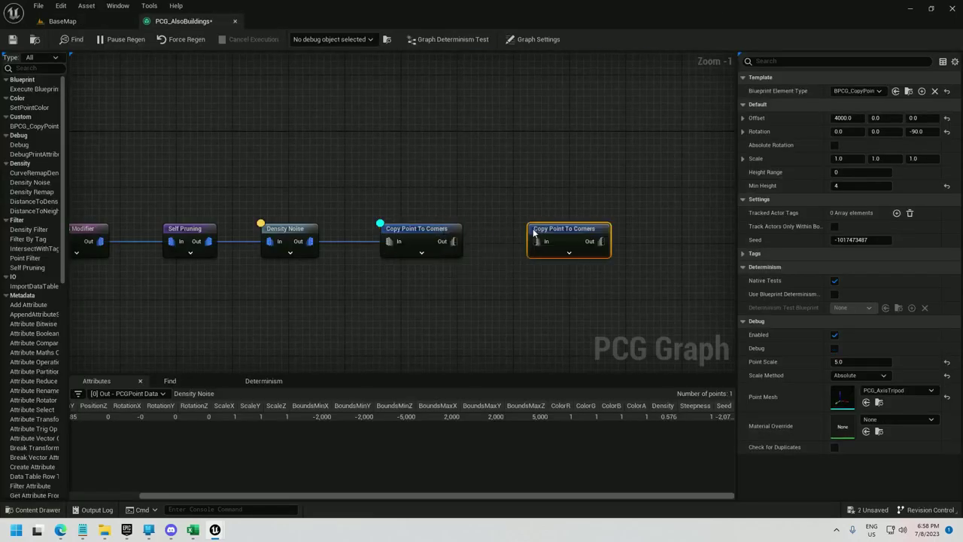
key(F2)
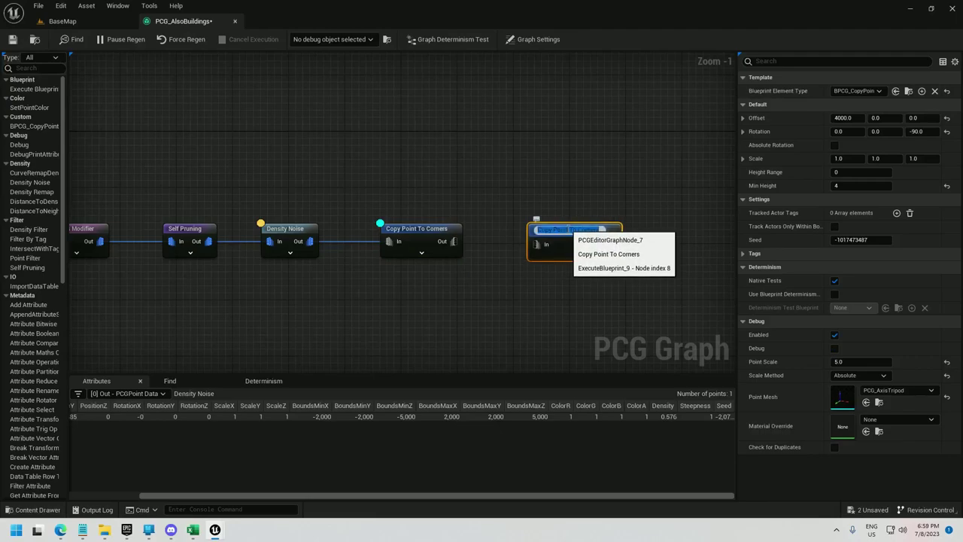
drag(570, 231, 625, 230)
key(BackSpace)
key(BackSpace)
key(BackSpace)
key(BackSpace)
key(BackSpace)
key(BackSpace)
key(BackSpace)
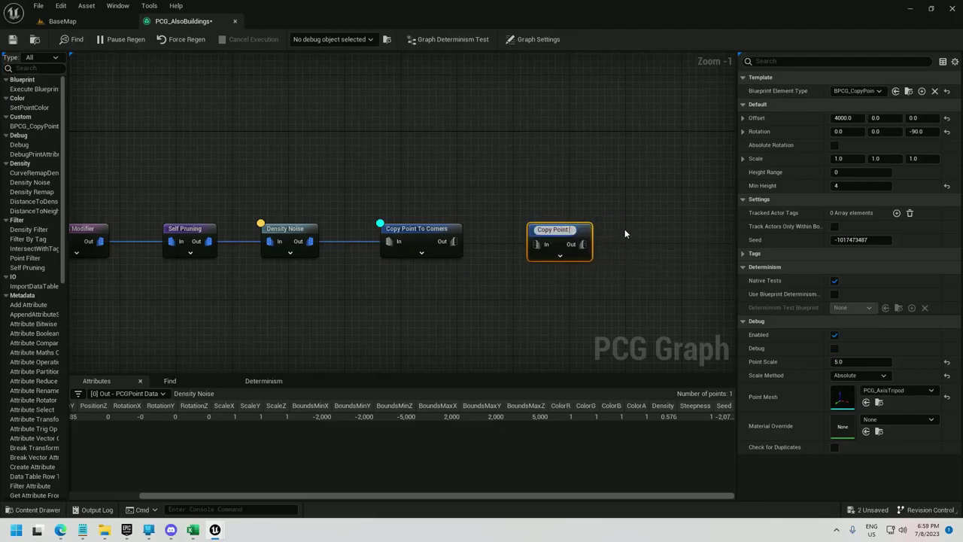
text(Dorners To Wall)
key(Return)
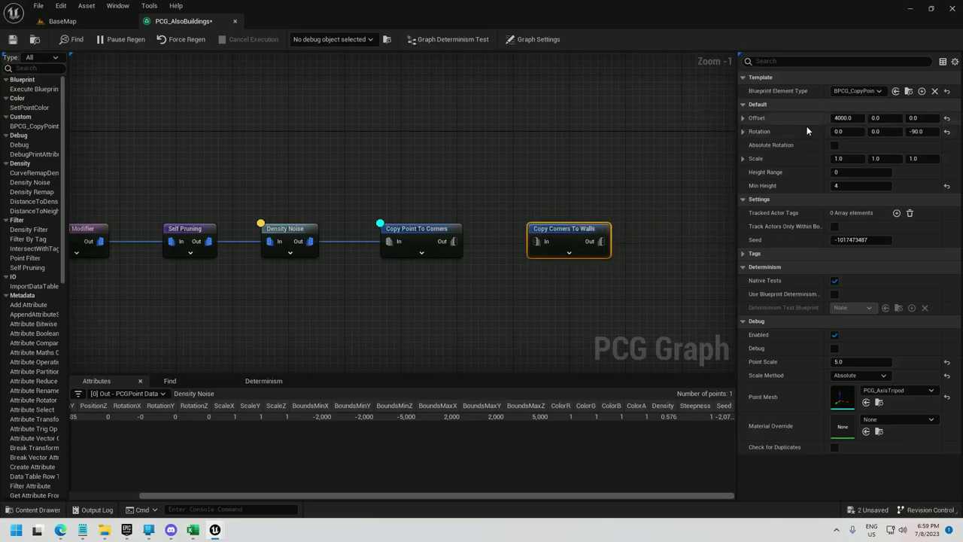
Set the X offset of the Copy Corners To Walls node to 400
click(846, 117)
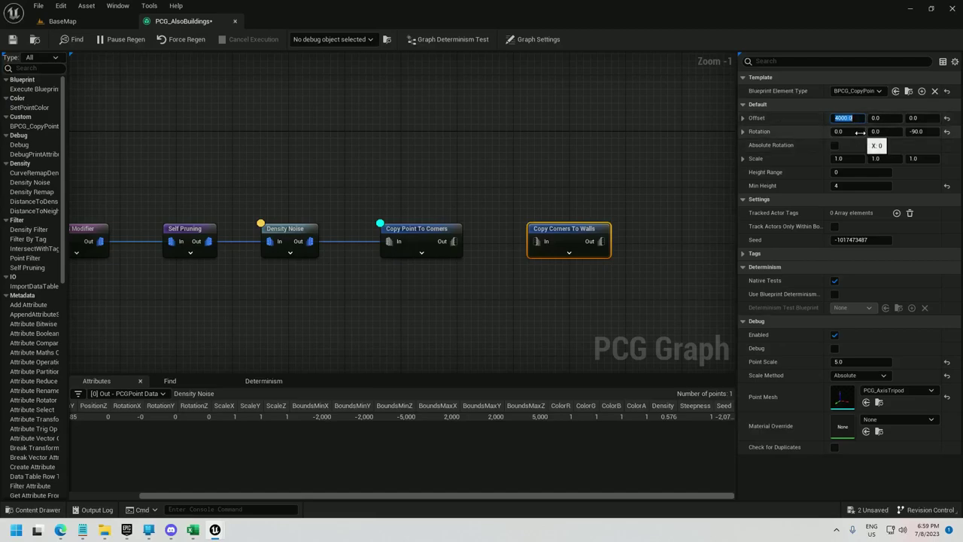
text(400)
key(Return)
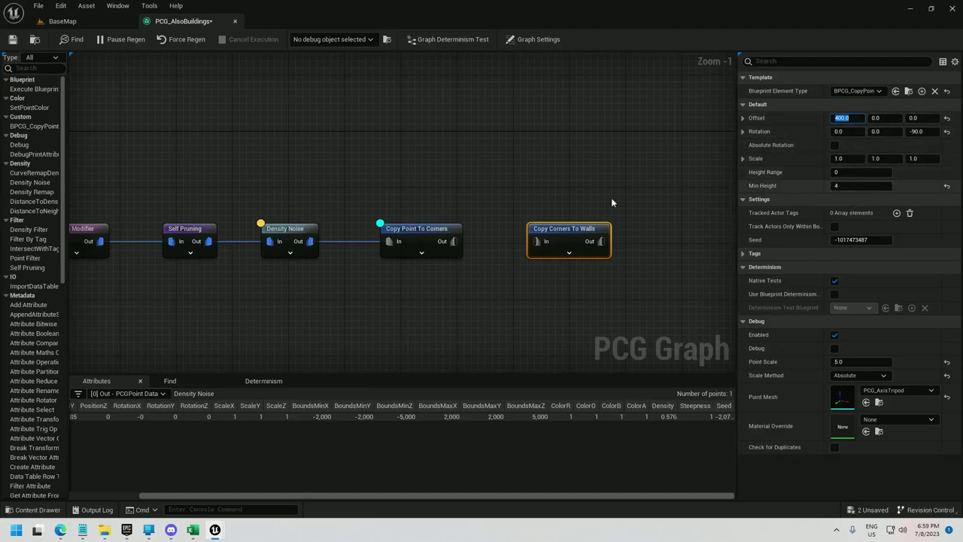
Set the Copy Corners To Walls node's Min Height to 5 and its Z rotation to 0
right_drag(297, 200, 455, 191)
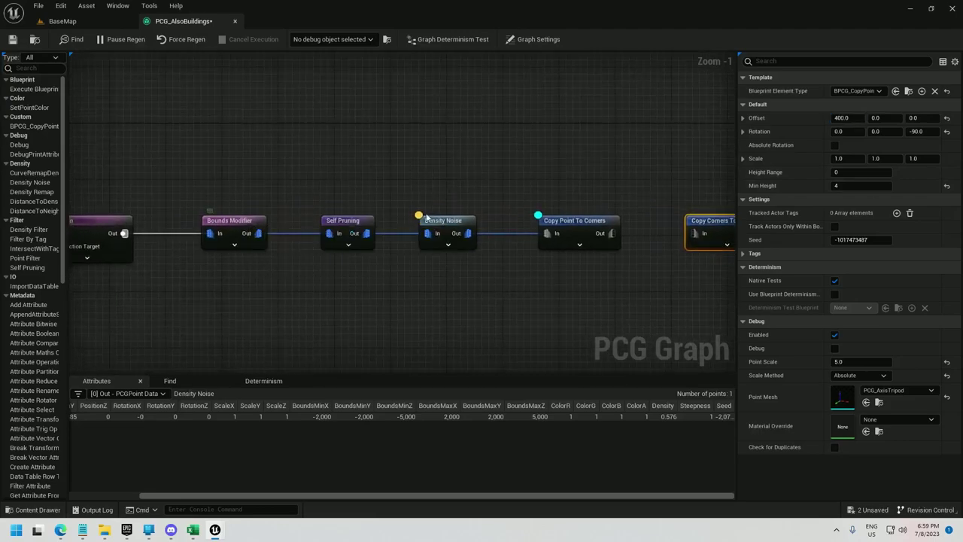
click(583, 223)
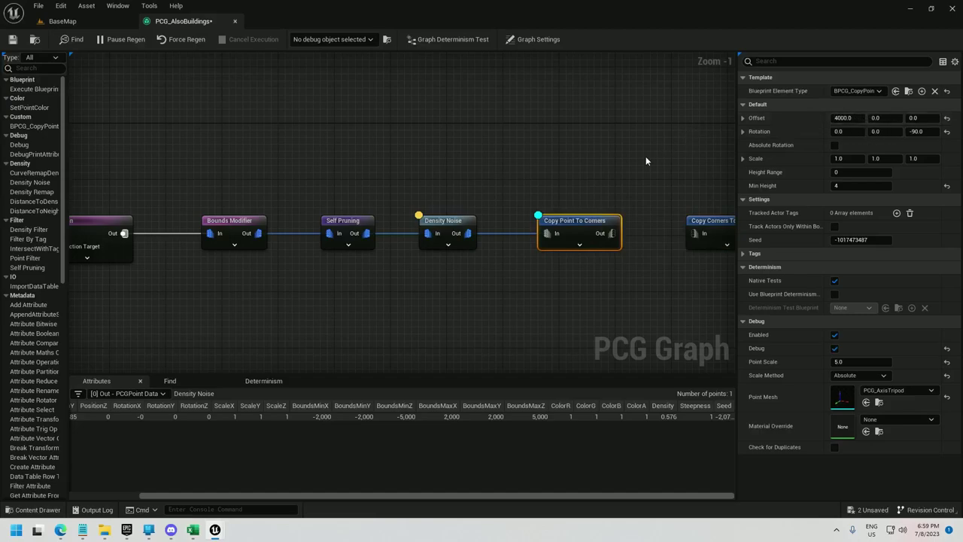
right_drag(652, 156, 622, 215)
click(622, 220)
click(850, 186)
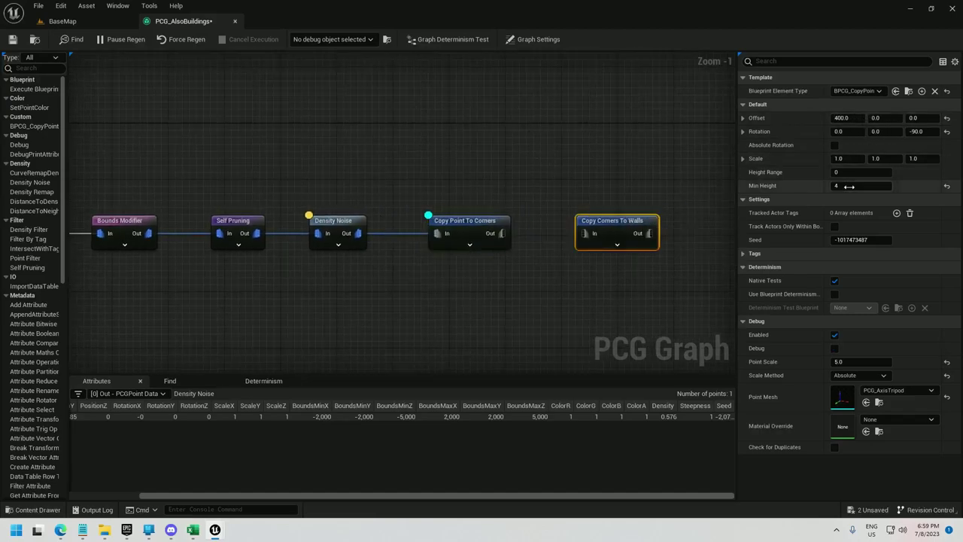
text(5)
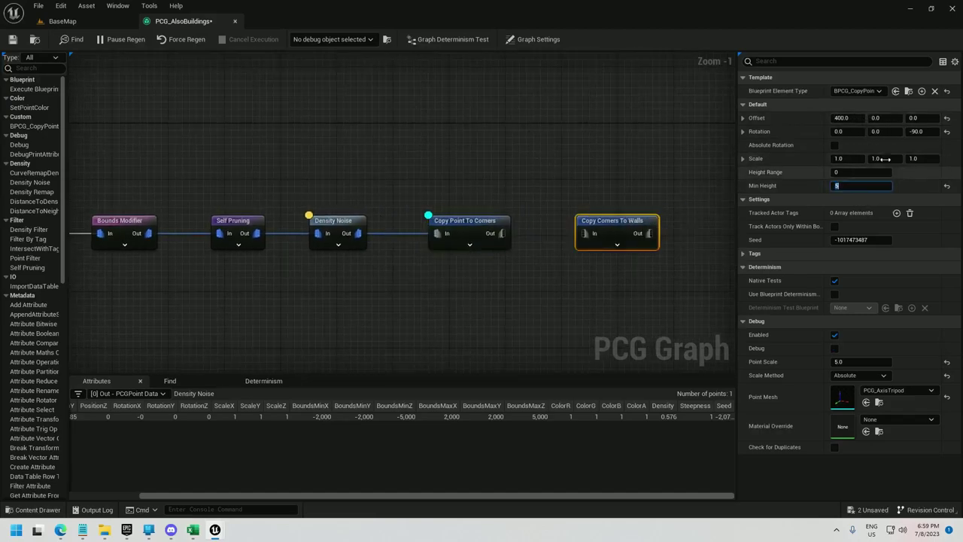
click(919, 131)
text(0)
key(Return)
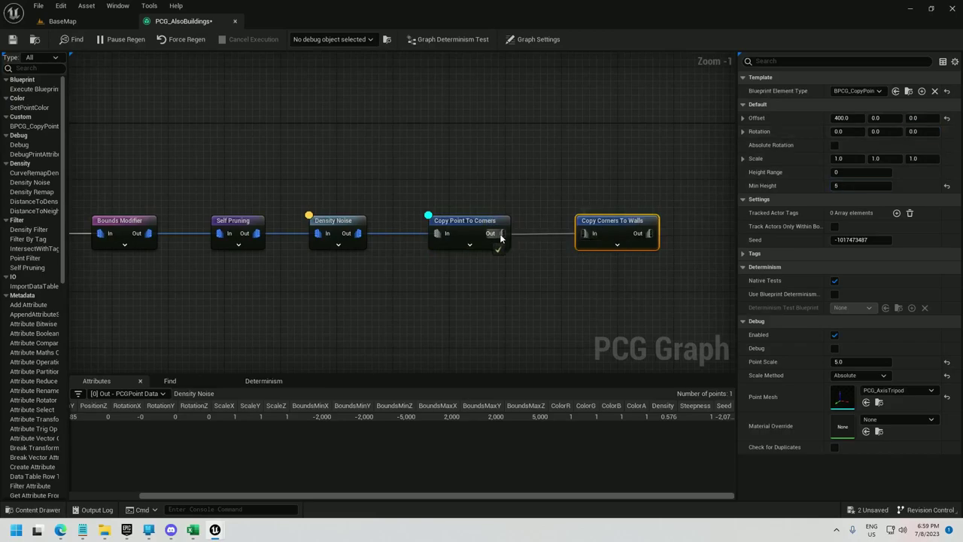
Connect Copy Point To Corners to Copy Corners To Walls, enable debug on the walls node and check the BaseMap level
right_click(607, 220)
click(664, 316)
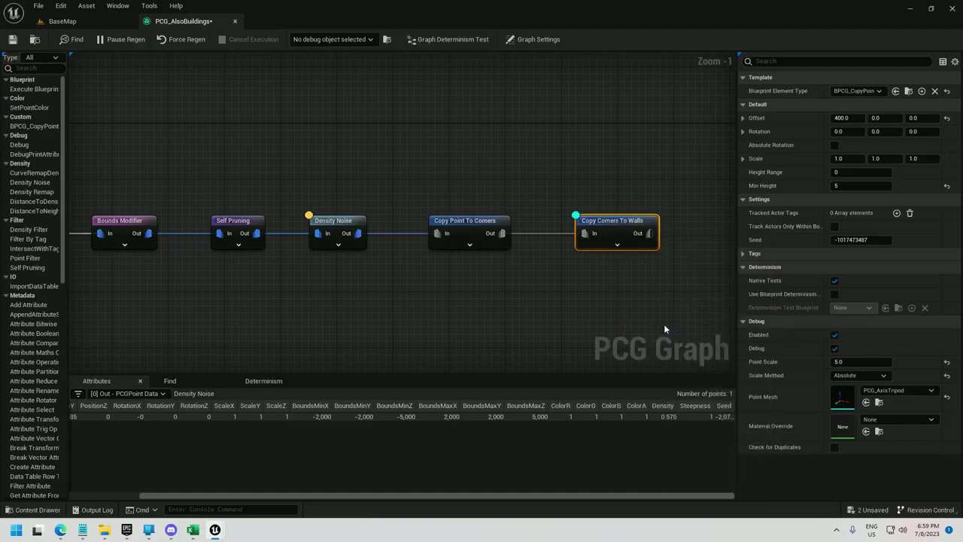
click(62, 21)
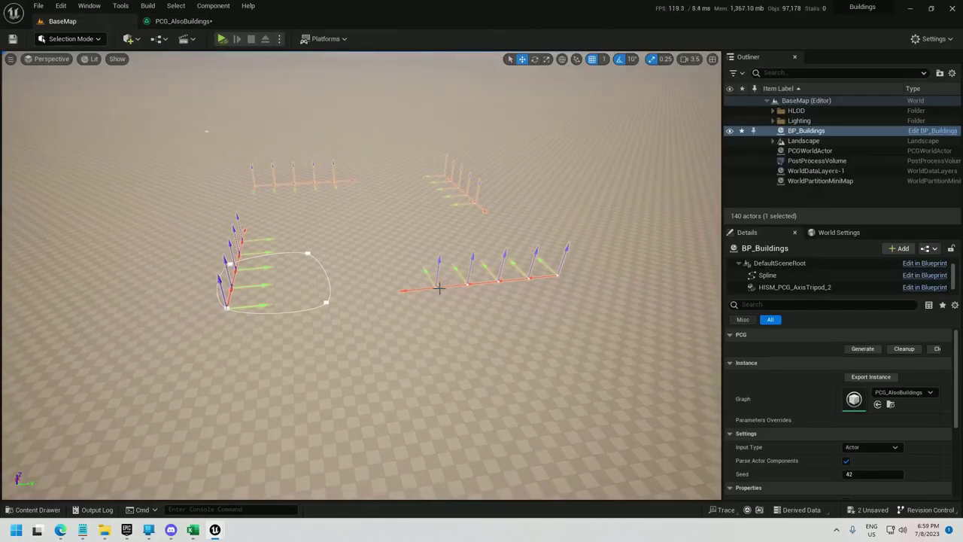
Set the Copy Corners To Walls node's Min Height to 10 and check the wall points in the BaseMap level
click(184, 21)
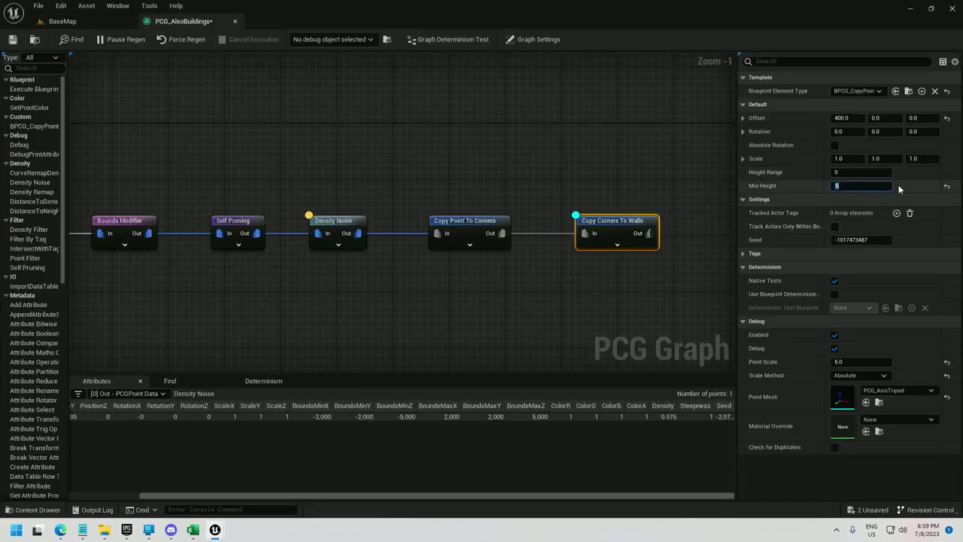
text(10)
key(Return)
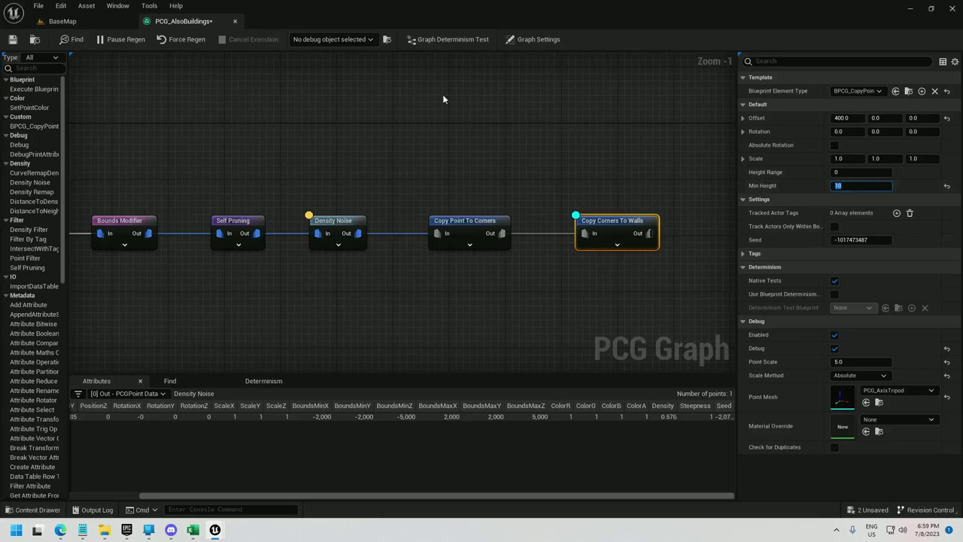
click(63, 21)
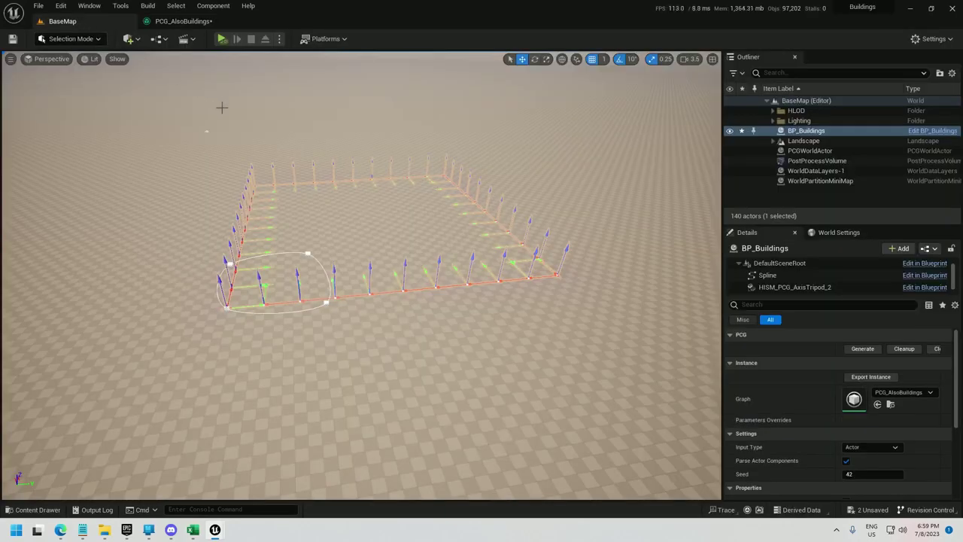
Add a Static Mesh Spawner fed by the Copy Corners To Walls output, with one mesh entry and its descriptor expanded
click(172, 21)
right_drag(419, 122, 374, 179)
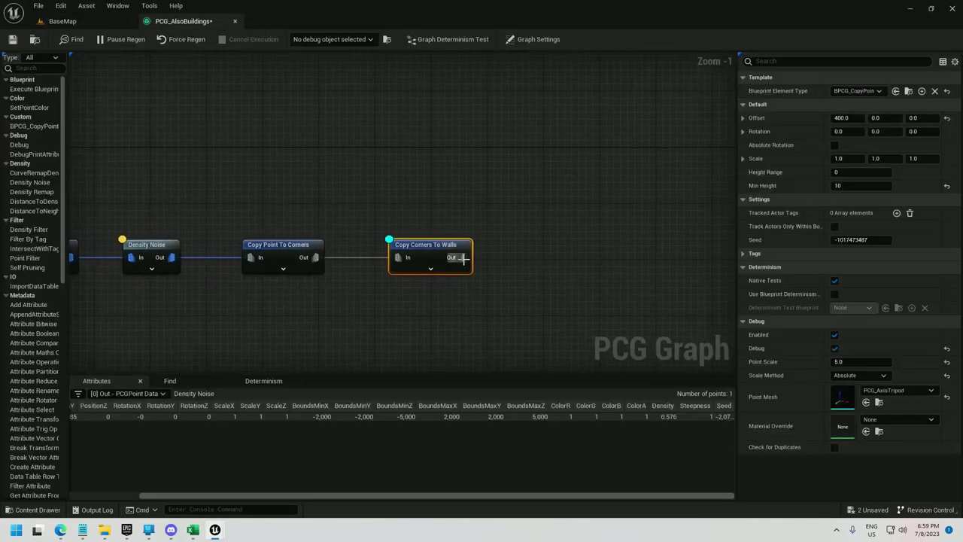
drag(464, 257, 516, 255)
text(stati)
key(Return)
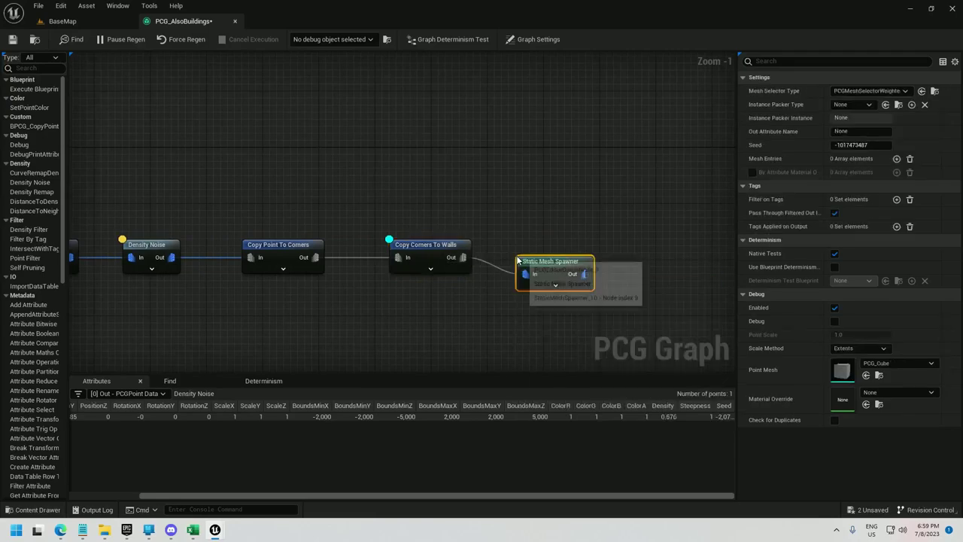
click(897, 158)
click(752, 172)
click(758, 186)
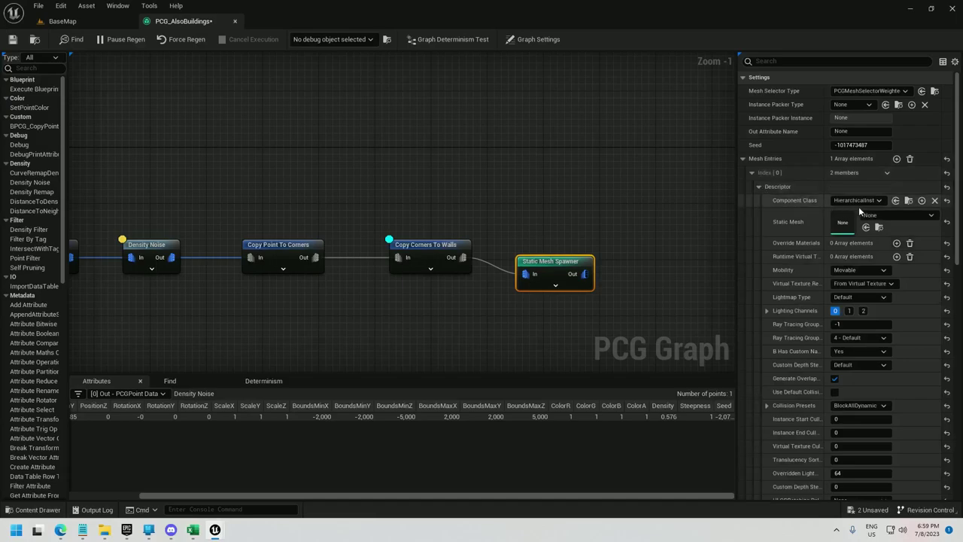
Assign the Wall_Door_400x300 static mesh to the spawner's mesh entry and save the PCG graph
click(888, 216)
text(wall)
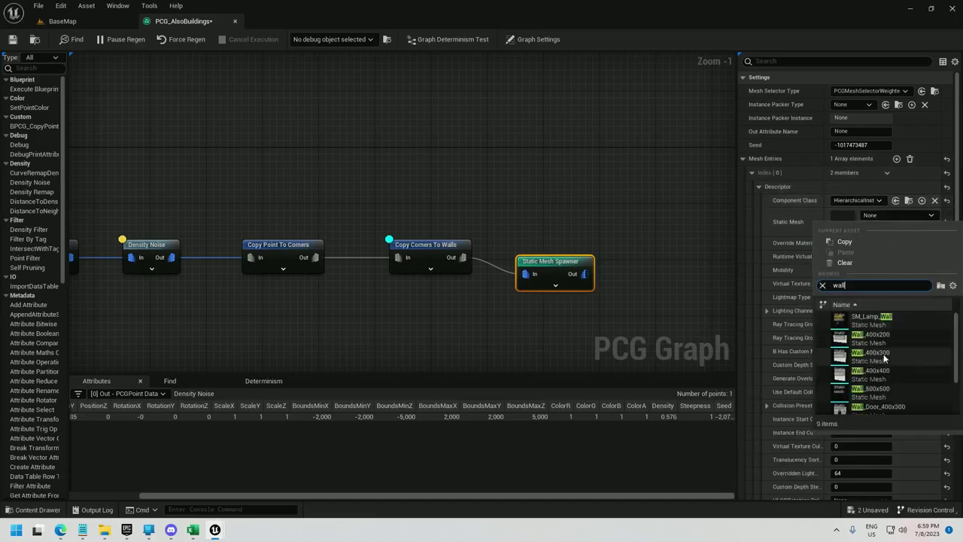
scroll(884, 354, down, 2)
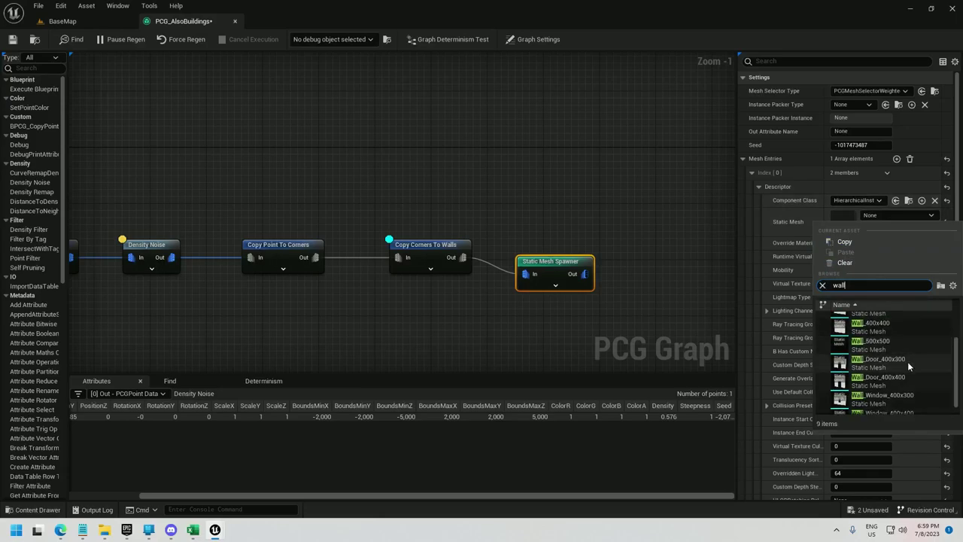
click(907, 361)
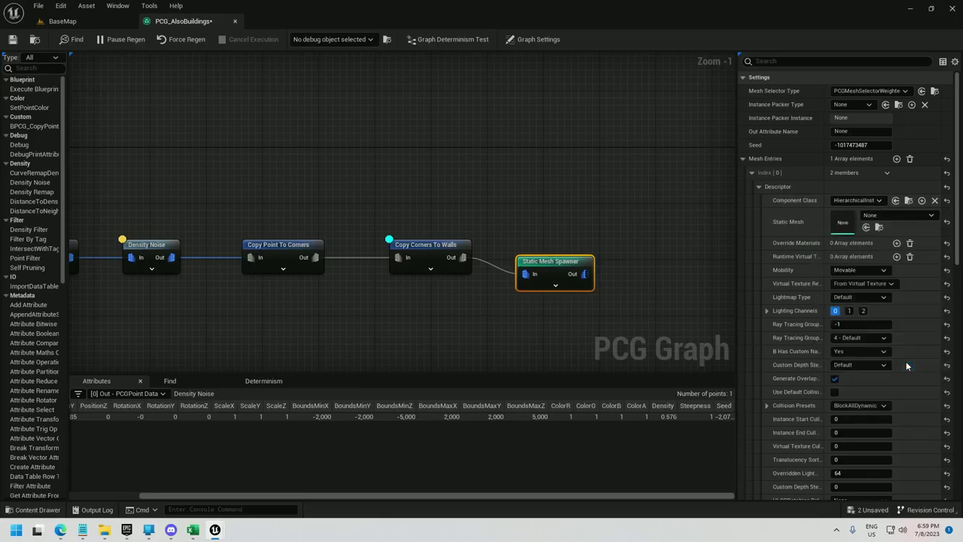
click(12, 40)
Examine the spawned door walls in the BaseMap level, including how two walls meet at a corner
click(63, 21)
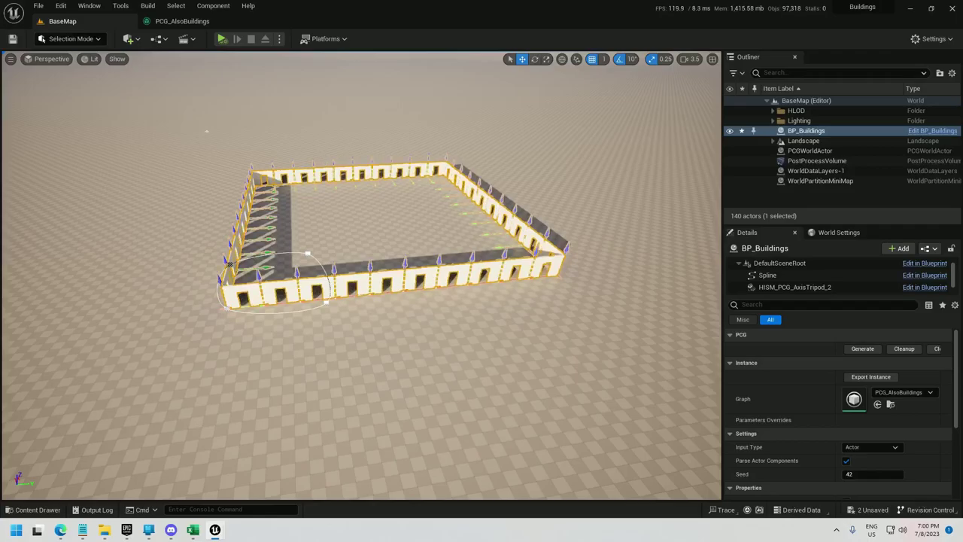
right_drag(422, 278, 226, 289)
right_drag(330, 165, 376, 197)
key(w)
scroll(330, 165, down, 10)
right_drag(301, 172, 403, 292)
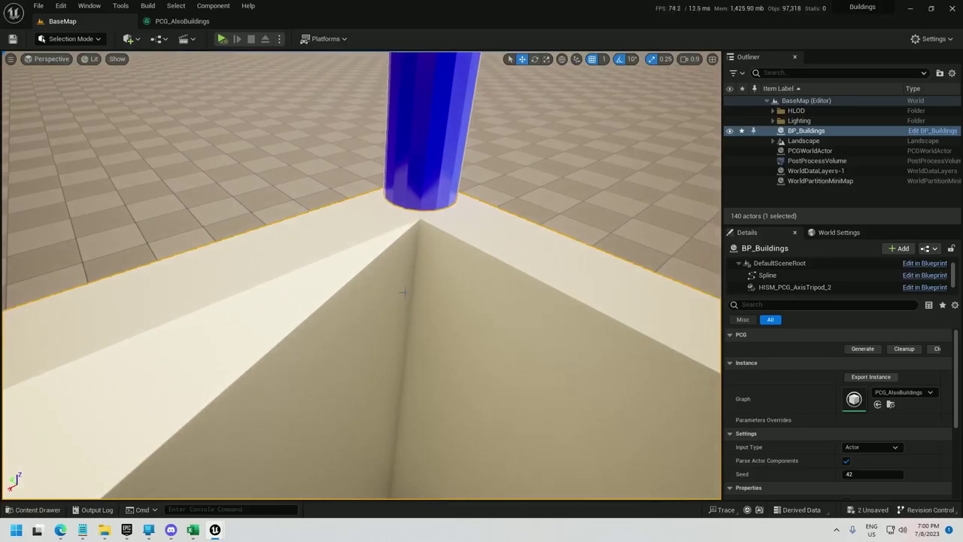
key(f)
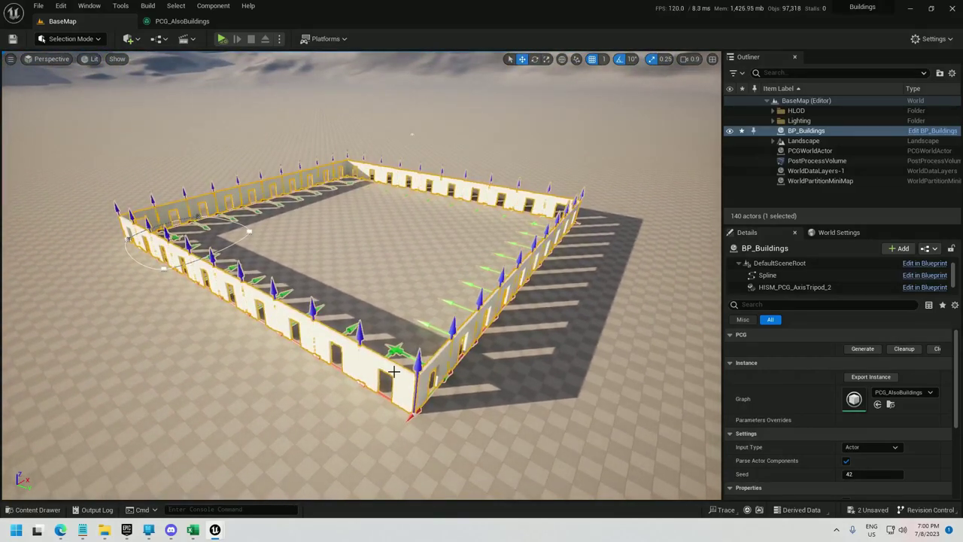
Enable Nanite for all the static meshes in the StarterContent Architecture folder
key(ctrl+space)
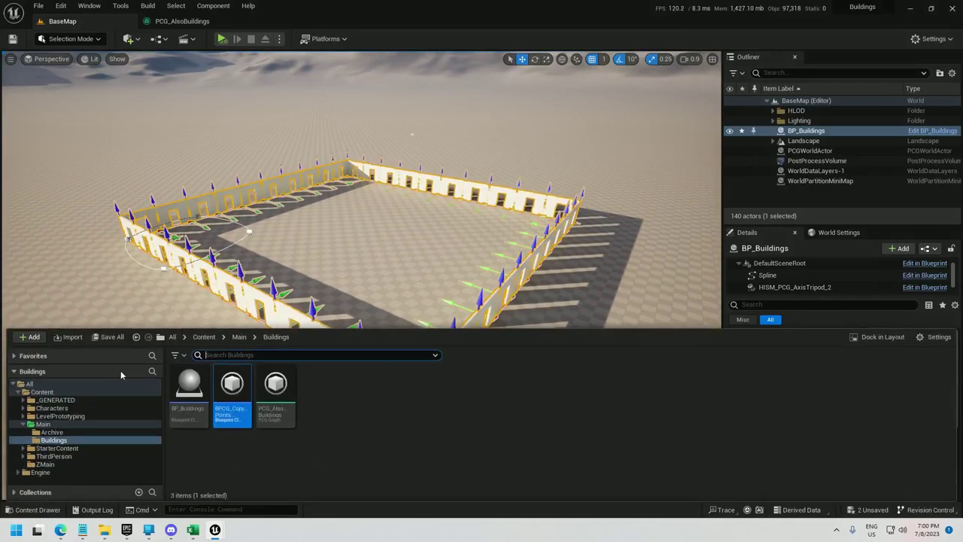
click(68, 448)
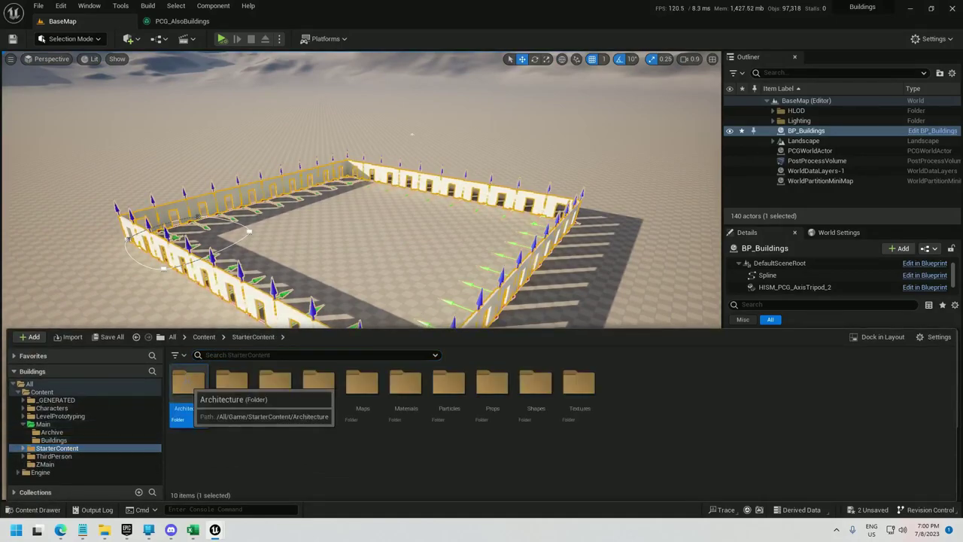
double_click(187, 384)
click(188, 388)
shift+click(623, 386)
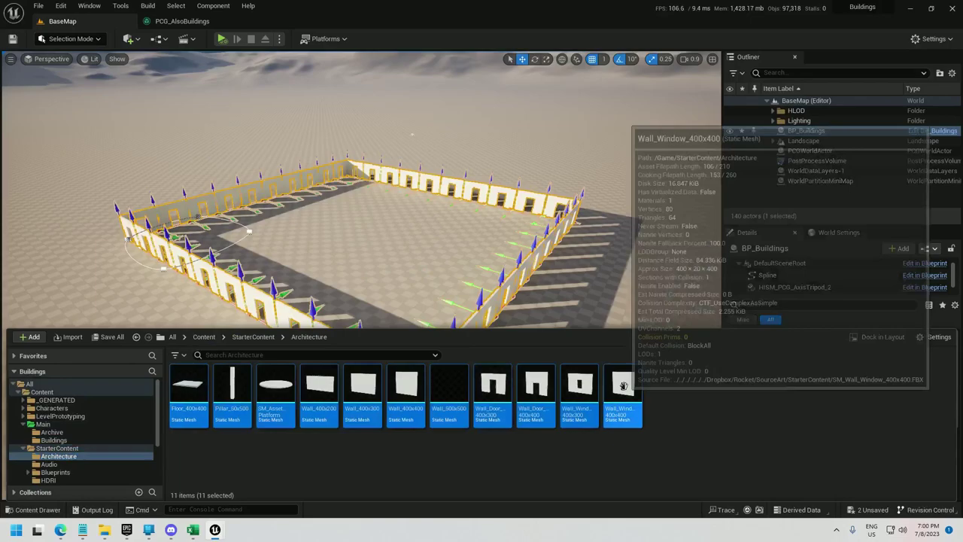
right_click(623, 386)
mouse_move(682, 96)
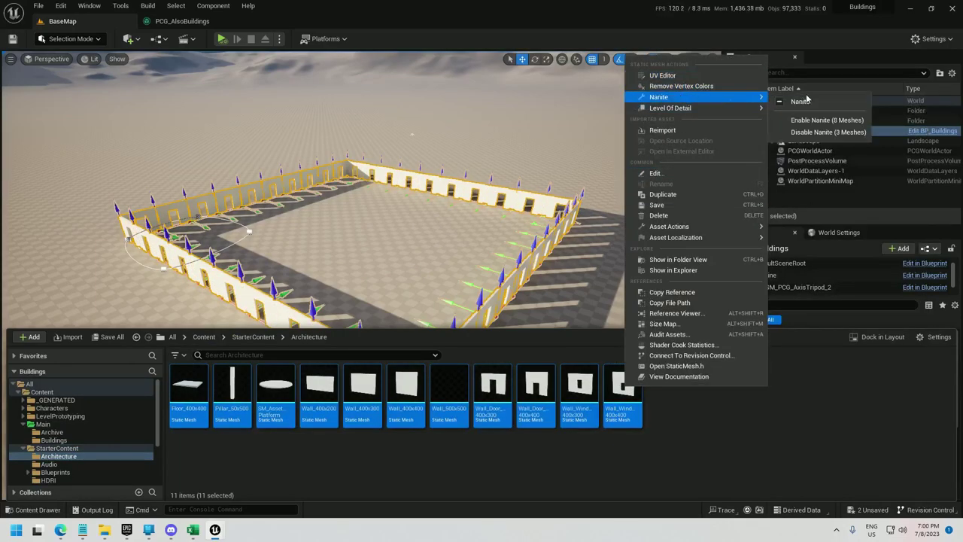
click(827, 120)
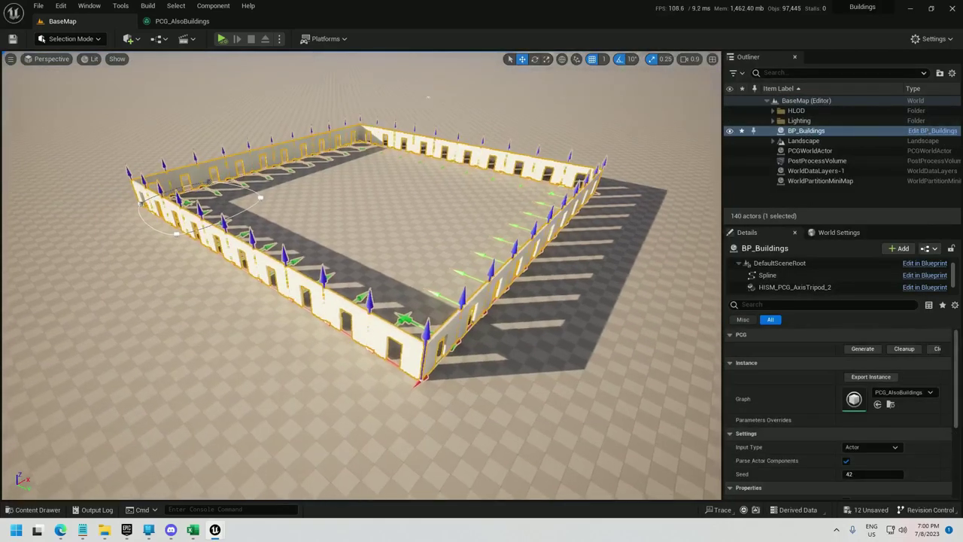
right_drag(503, 215, 500, 219)
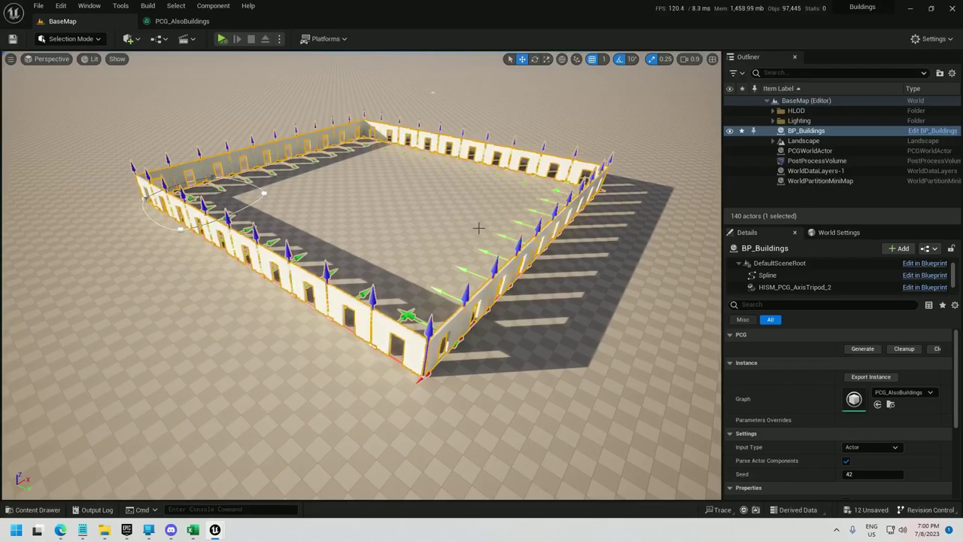
right_drag(479, 231, 497, 275)
key(w)
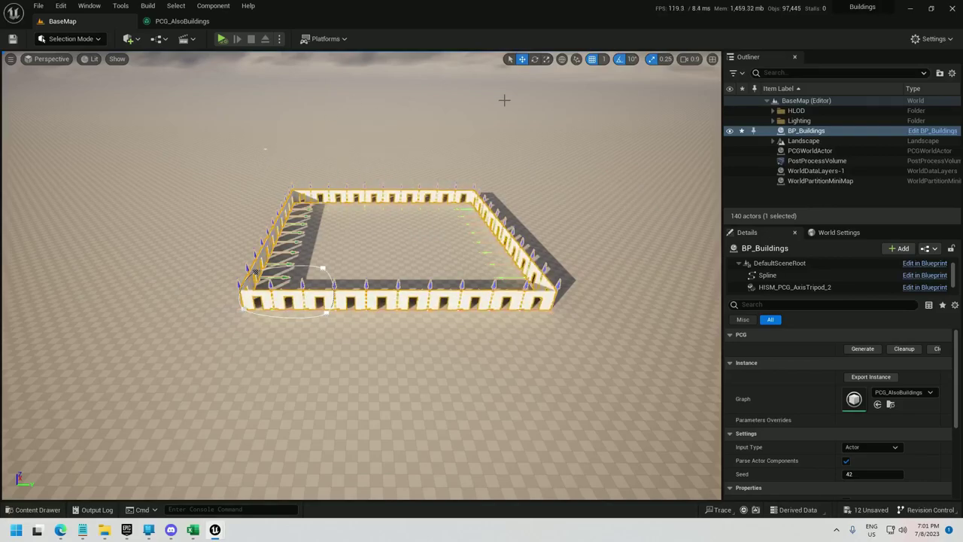
In the PCG_AlsoBuildings graph, move Copy Point To Corners and the nodes after it away from Density Noise to open a gap
click(181, 24)
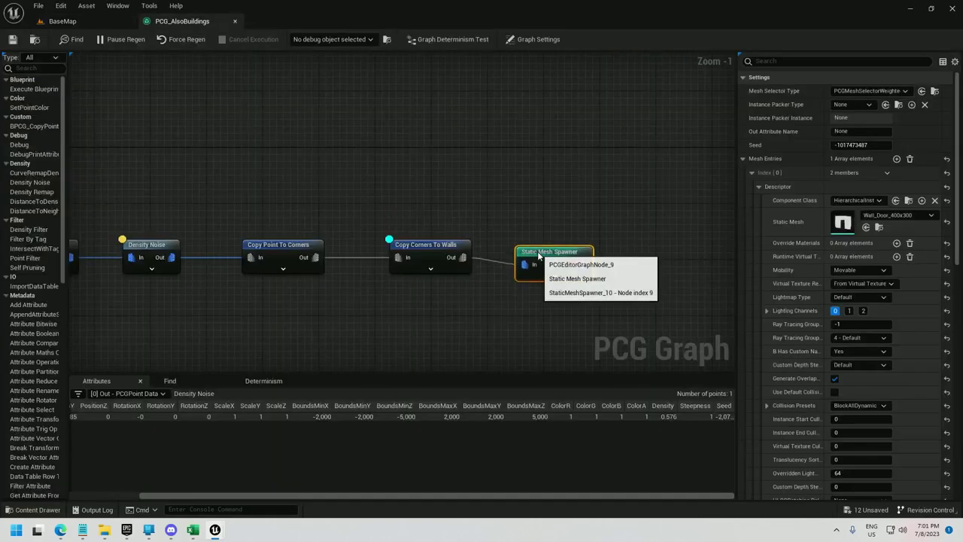
right_drag(303, 203, 439, 178)
drag(439, 178, 686, 282)
click(386, 221)
drag(384, 193, 724, 301)
drag(398, 220, 566, 222)
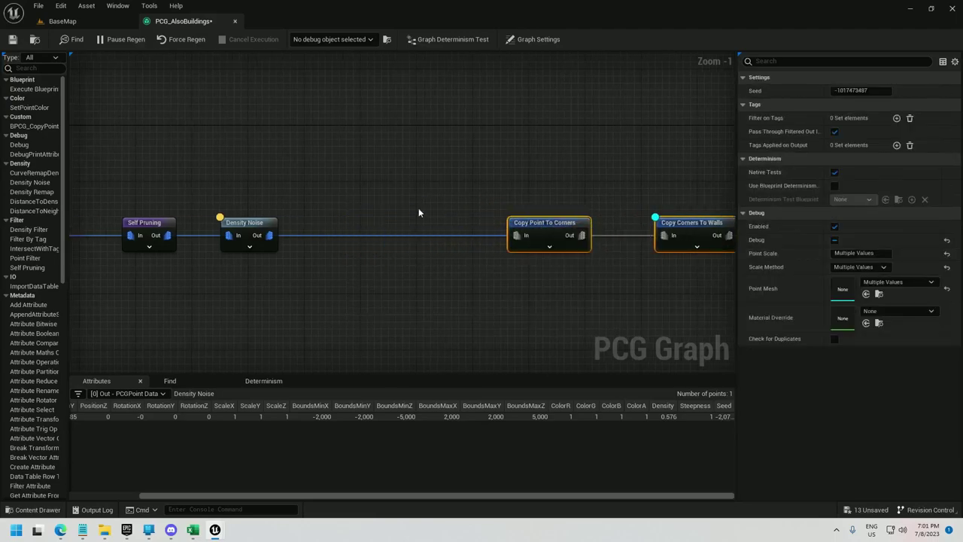
Add a BPCG_CopyPointsBuildings node fed from the output of Density Noise
drag(272, 237, 333, 213)
text(copy)
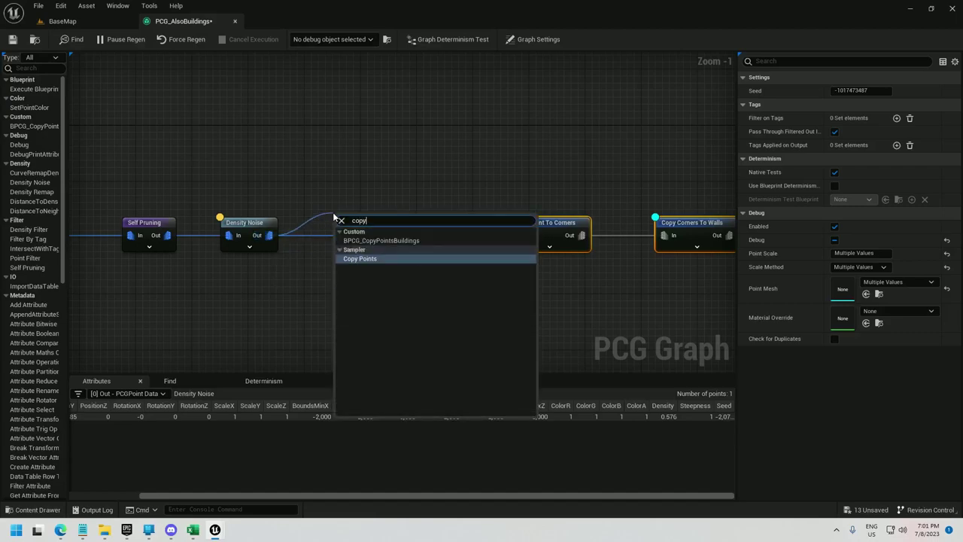
key(Up)
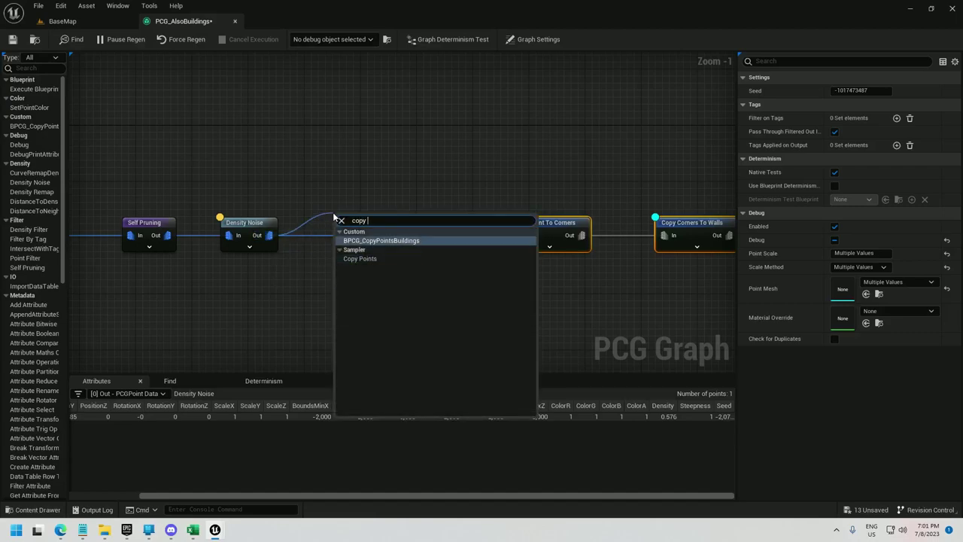
key(Return)
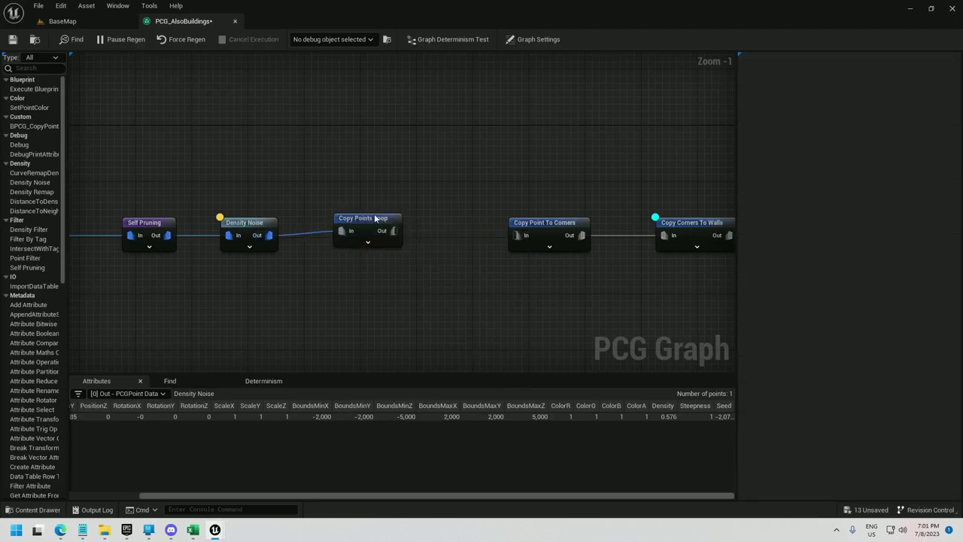
Rename the new copy node to Copy Points Up and align it in line with Density Noise
double_click(368, 218)
drag(357, 219, 418, 223)
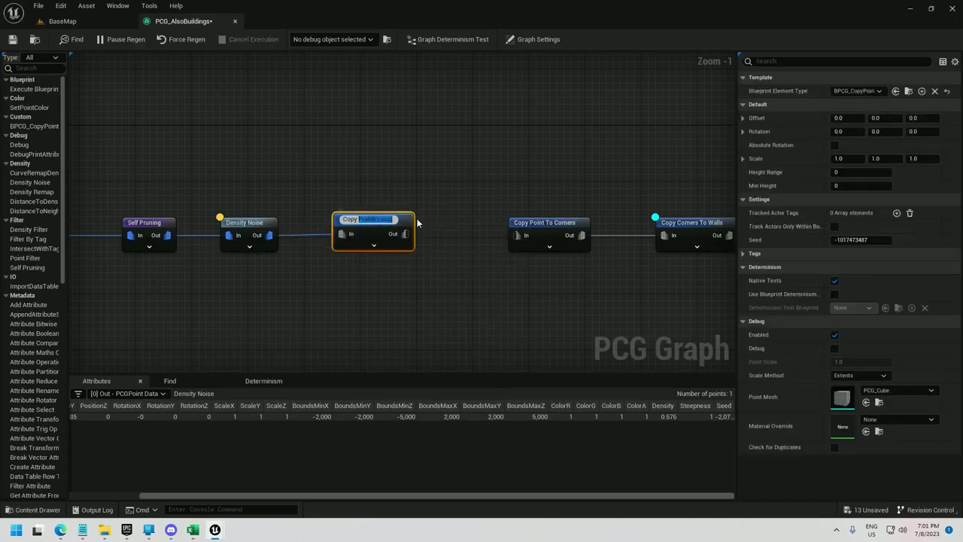
text(Points Up)
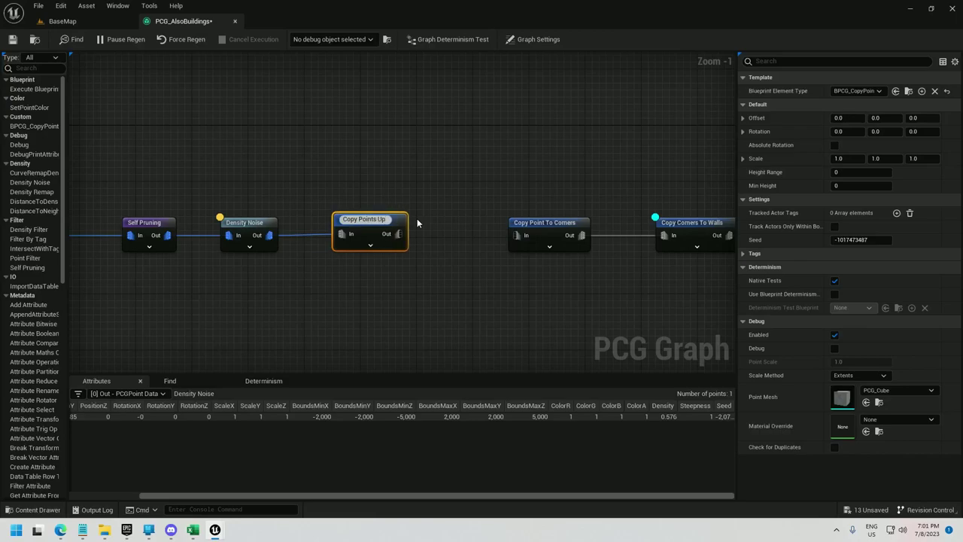
key(Return)
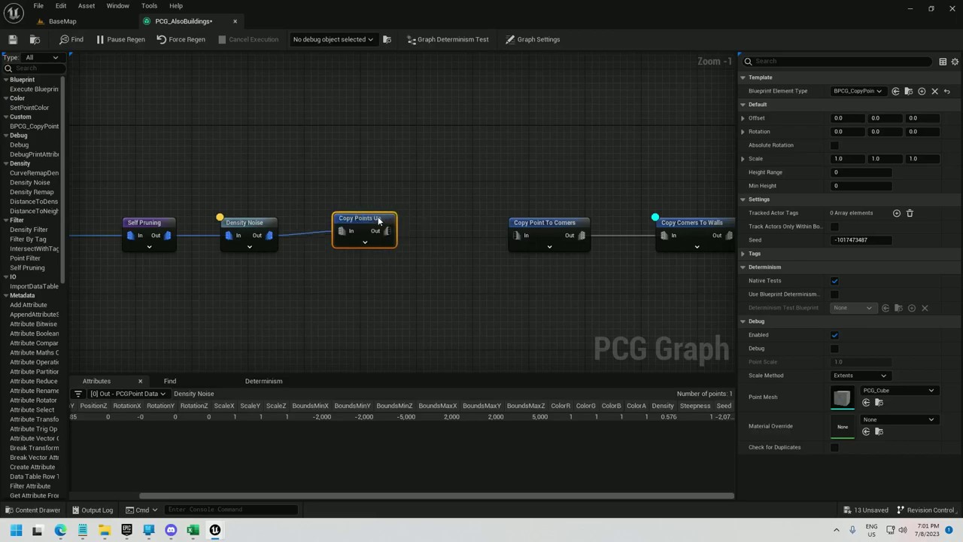
drag(379, 220, 386, 224)
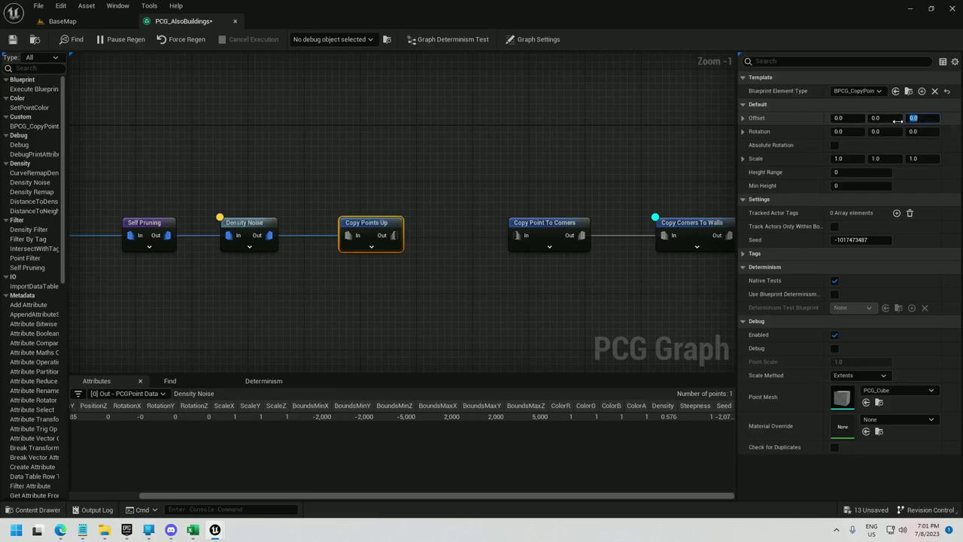
Set Copy Points Up to a Z offset of 300, a Height Range of 20 and a Min Height of 10
key(Return)
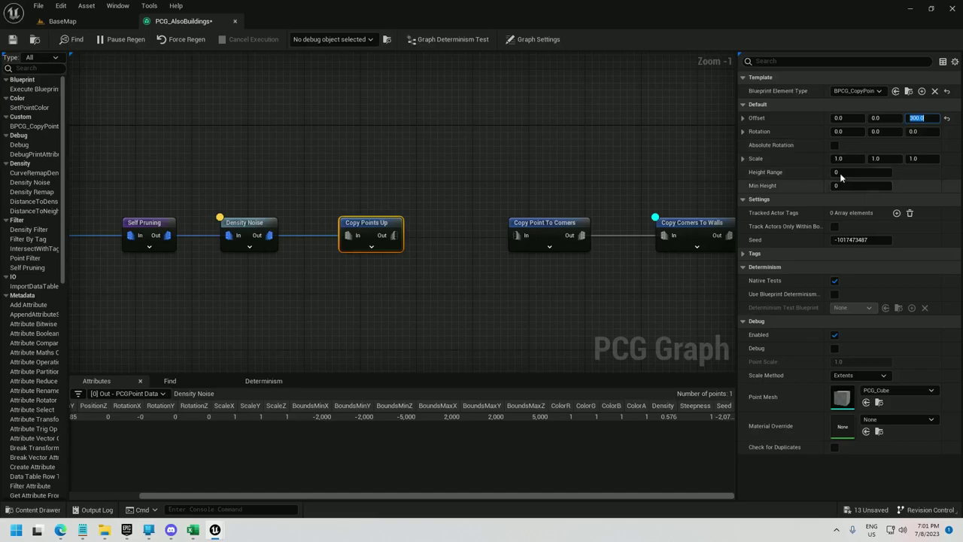
click(865, 172)
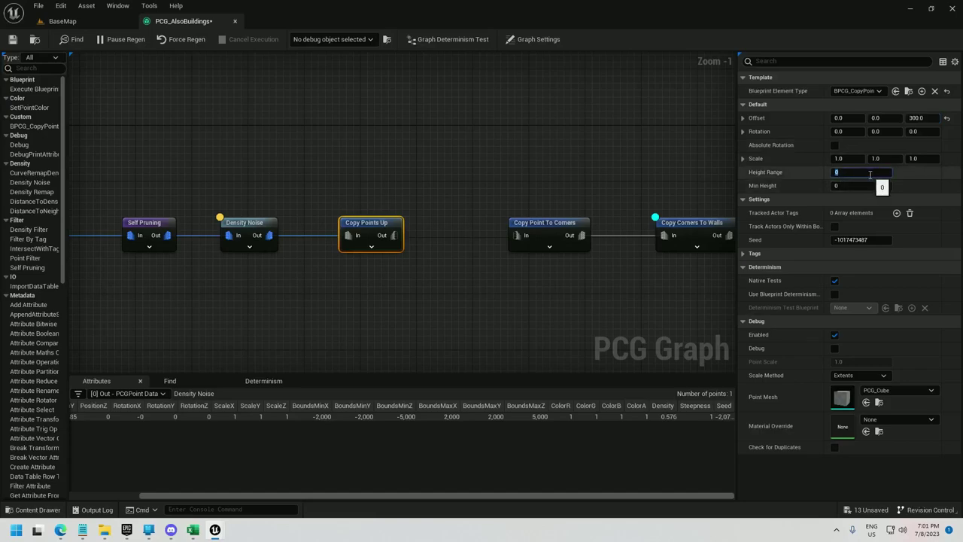
text(20)
key(Return)
click(853, 185)
text(1)
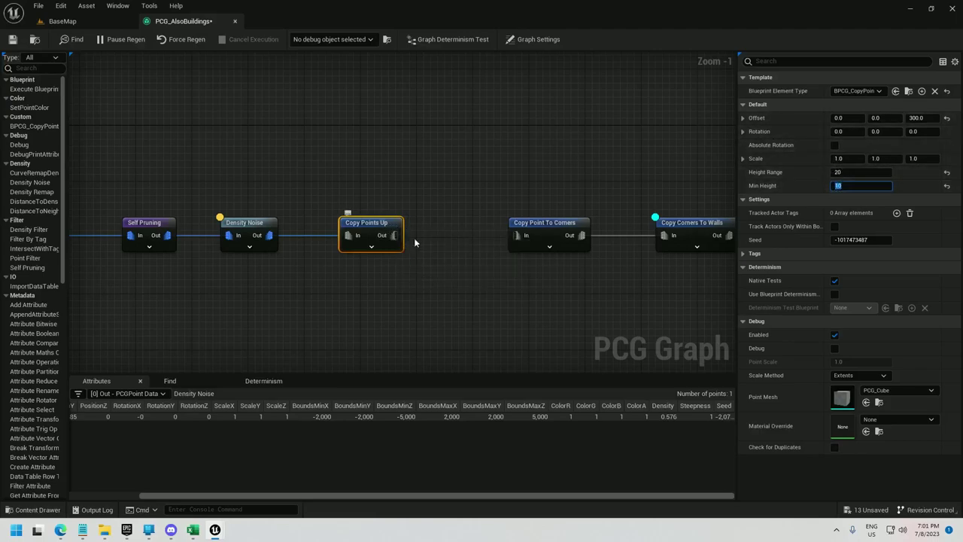
Configure the Copy Points Up debug display with Absolute scale method, the PCG_AxisTripod point mesh and a point scale of 5
click(849, 374)
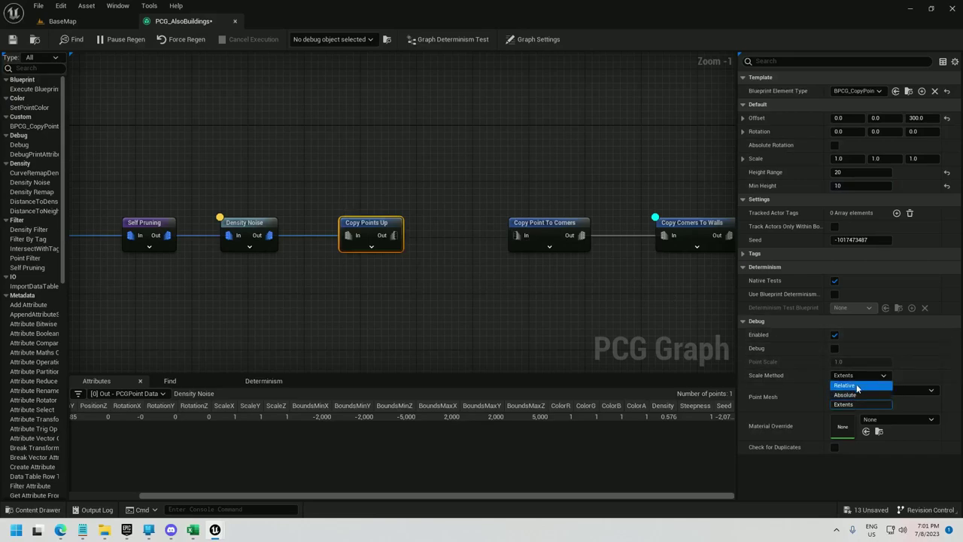
click(858, 397)
click(896, 391)
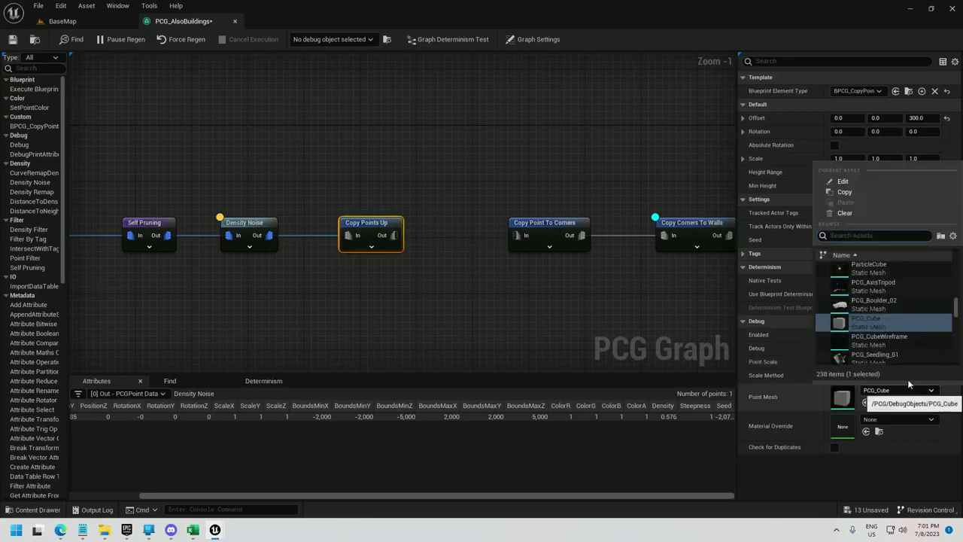
click(886, 285)
click(854, 362)
text(5)
key(Return)
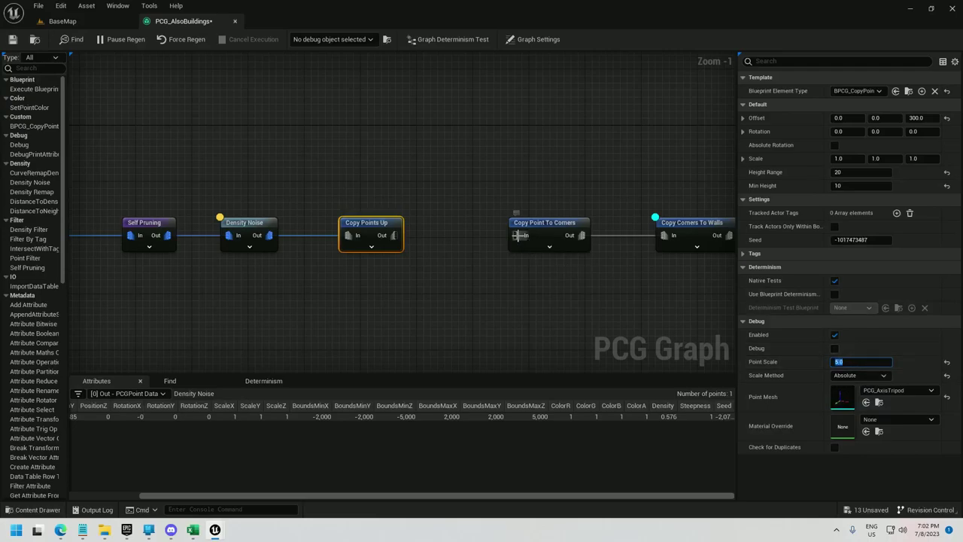
Connect Copy Points Up to Copy Point To Corners and view only the Copy Points Up debug points in the BaseMap level
drag(516, 236, 398, 241)
right_click(380, 230)
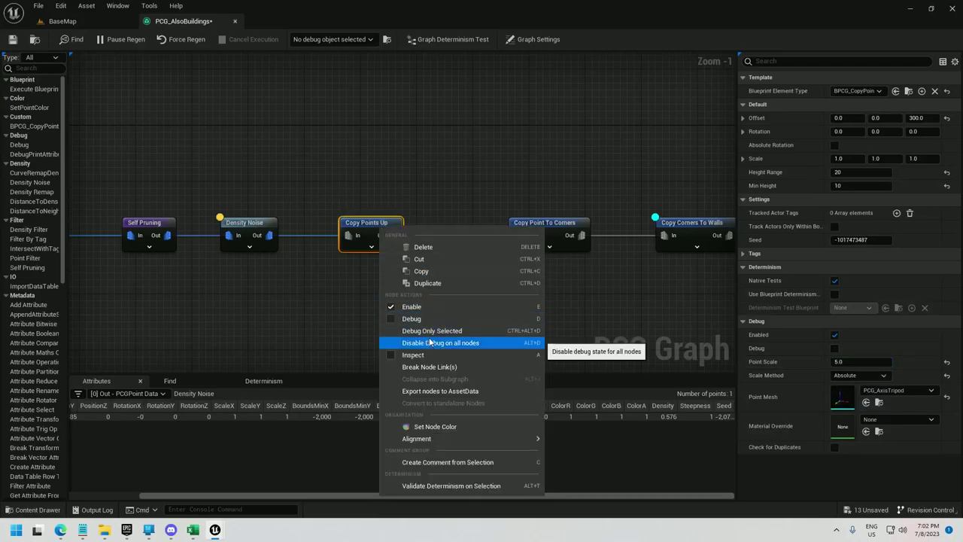
click(421, 329)
click(62, 21)
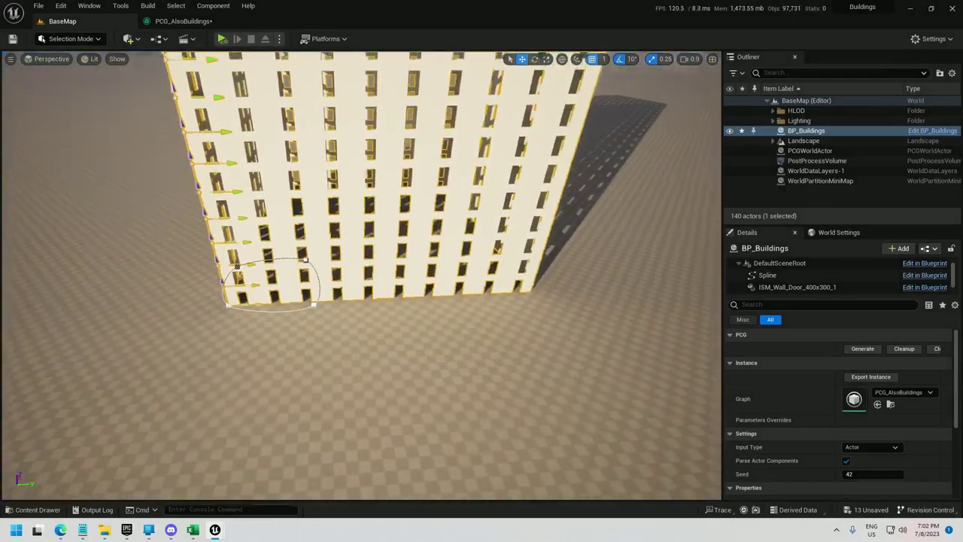
right_drag(362, 301, 354, 211)
right_drag(362, 244, 329, 133)
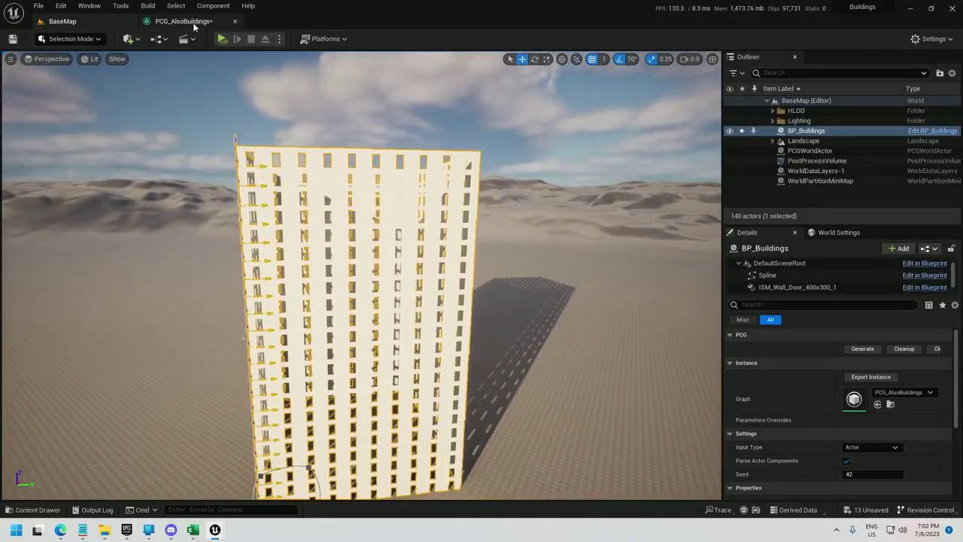
Debug only the Copy Point To Corners node and examine its points along the building's corners in BaseMap
click(183, 21)
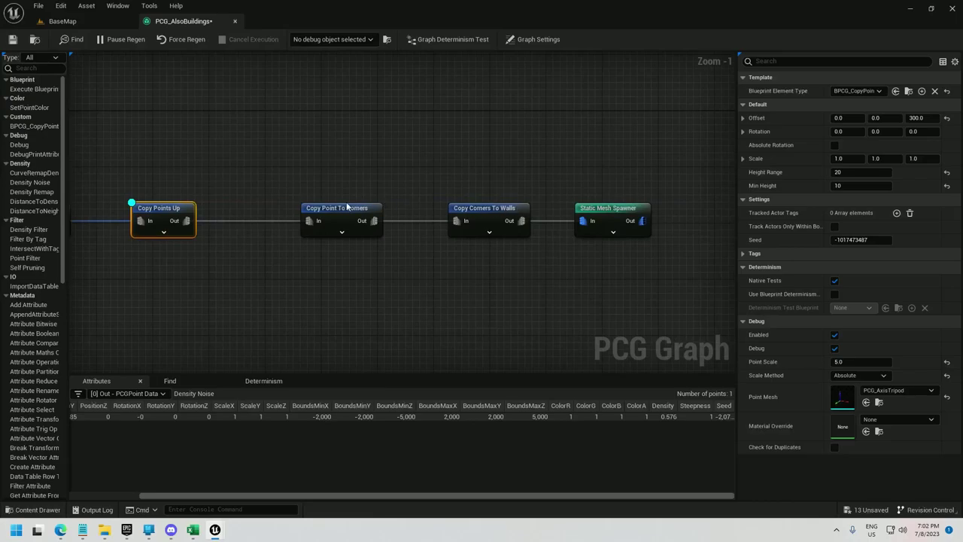
right_click(347, 203)
right_click(336, 209)
click(386, 313)
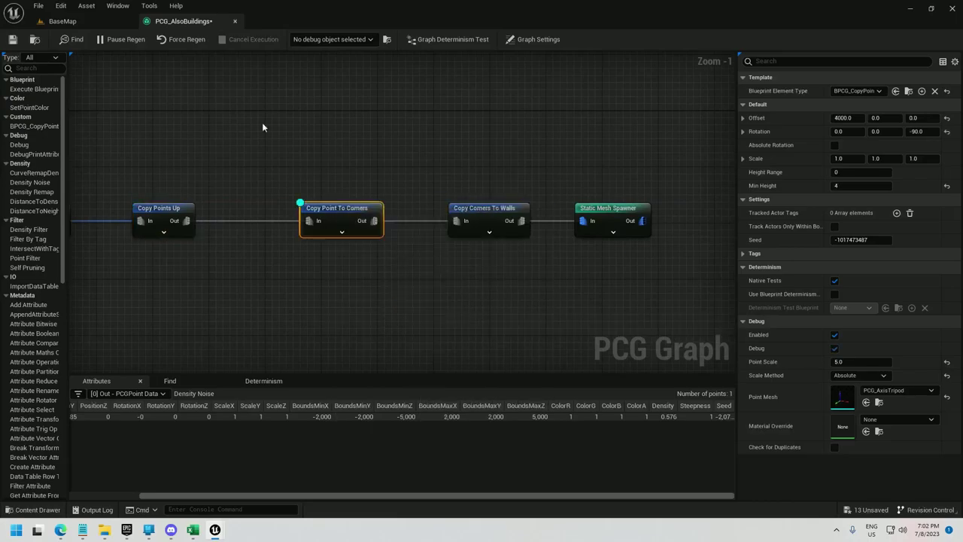
click(63, 21)
right_drag(301, 188, 302, 222)
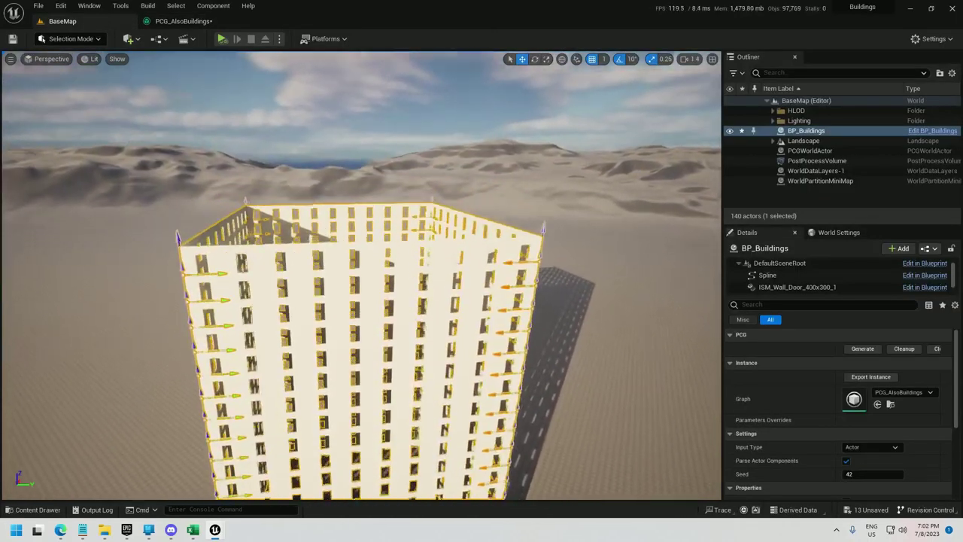
right_drag(136, 176, 141, 263)
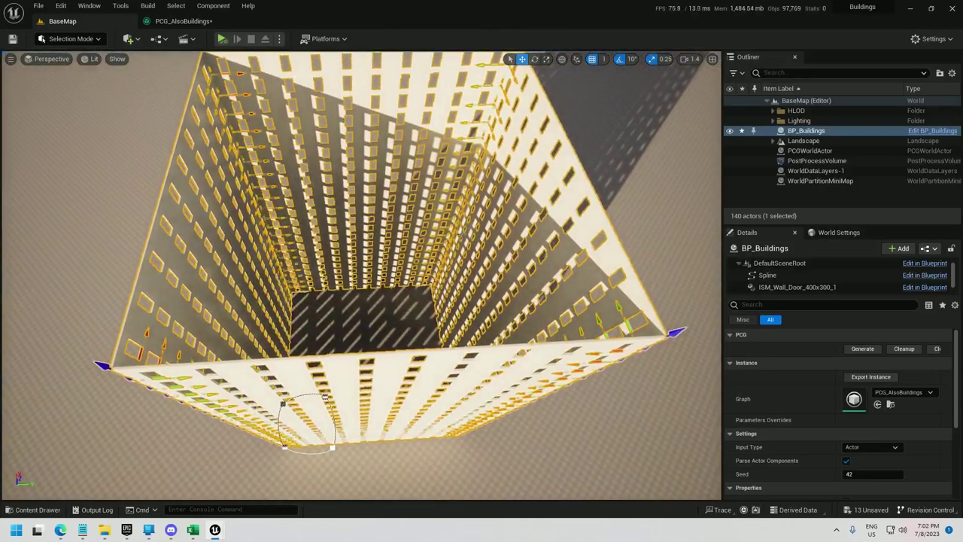
Debug only the Copy Corners To Walls node and examine its points across the building's walls in BaseMap
click(184, 21)
right_click(495, 209)
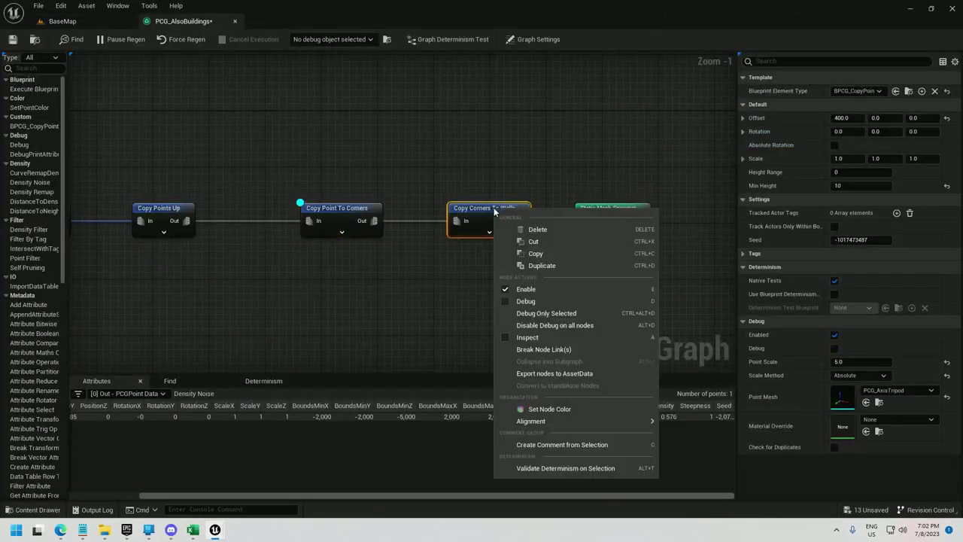
click(547, 313)
click(62, 21)
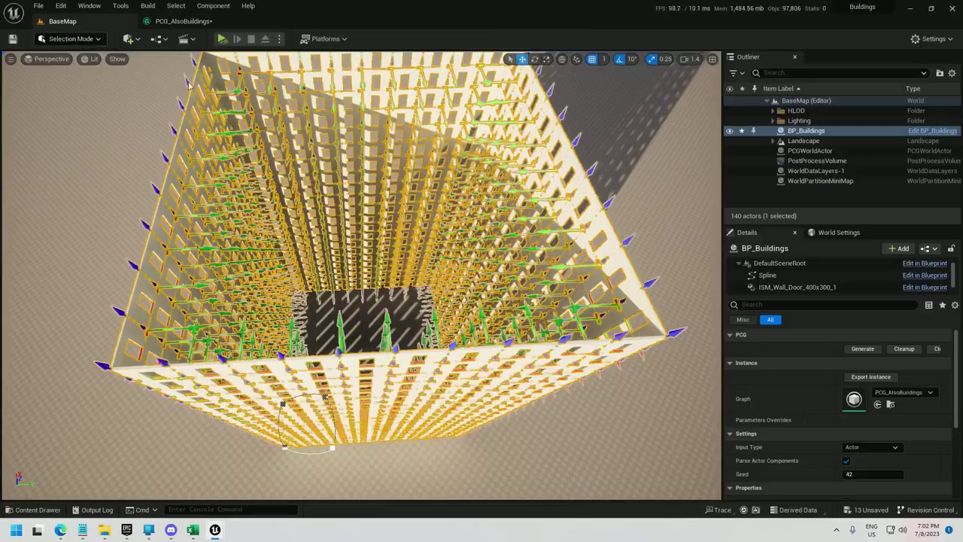
right_drag(316, 281, 313, 229)
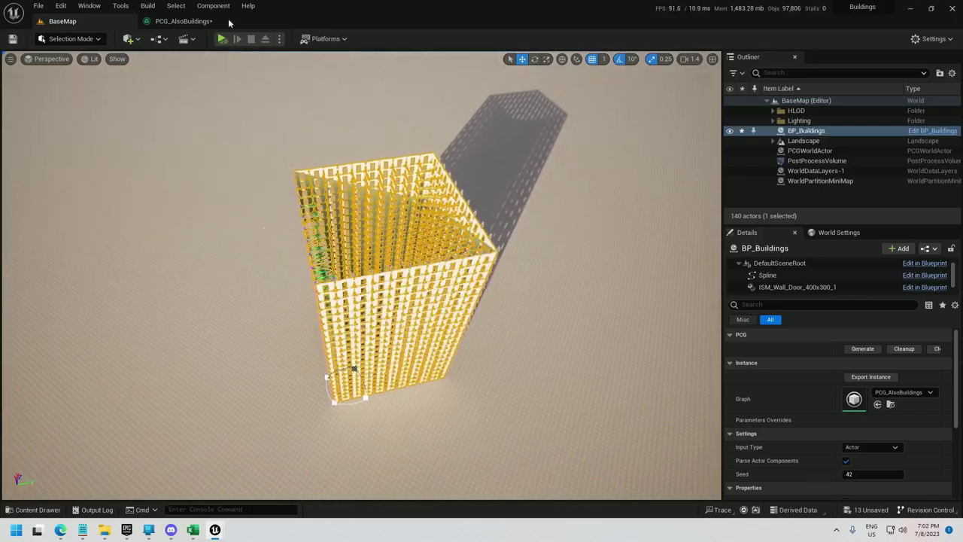
Debug only the Bounds Modifier node and compare its bounds box with the spawned building in BaseMap
click(176, 23)
right_click(176, 23)
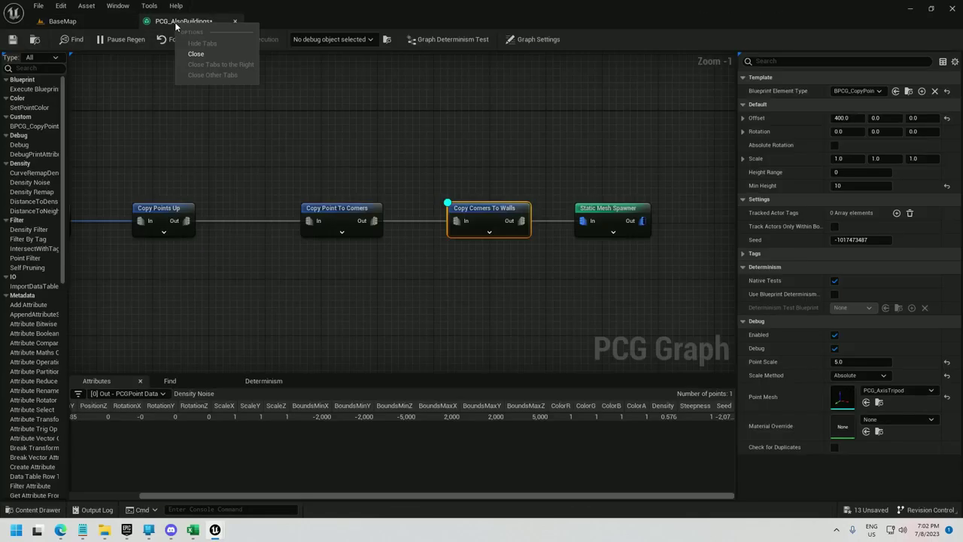
click(179, 110)
right_drag(144, 127, 537, 95)
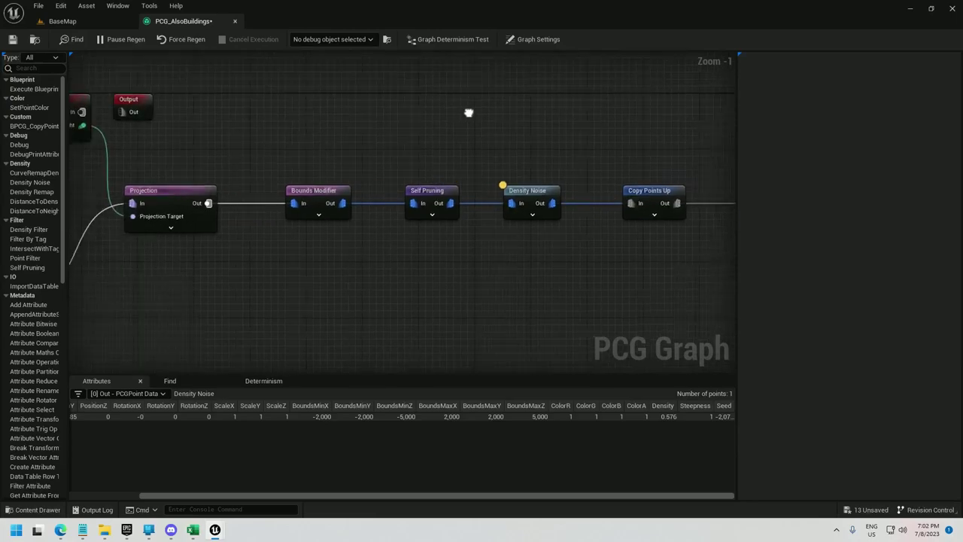
click(293, 214)
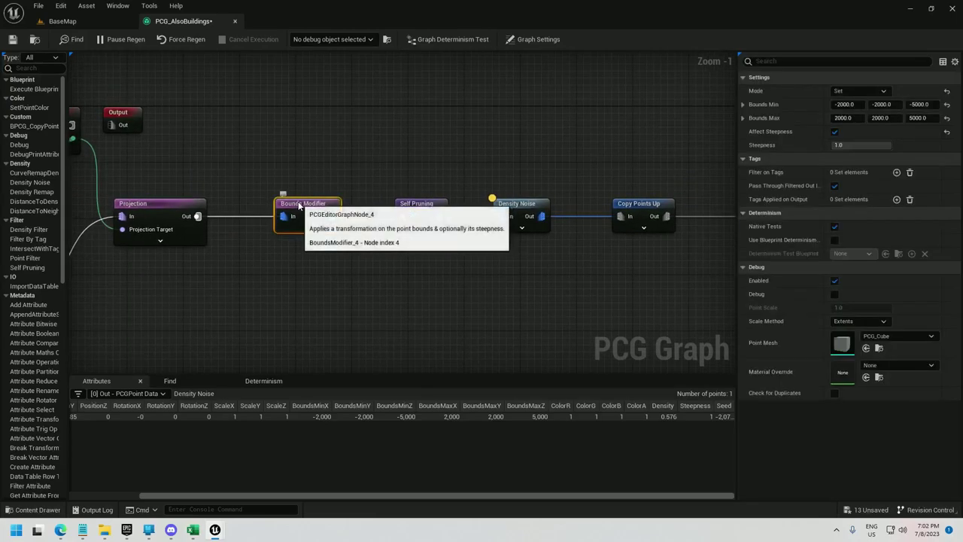
right_click(300, 210)
click(351, 307)
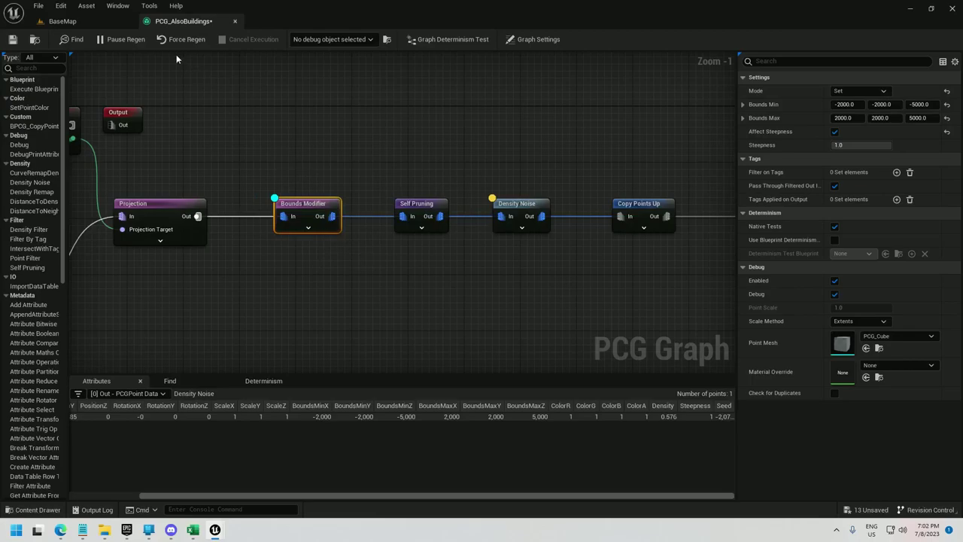
click(94, 20)
mouse_move(414, 227)
right_down()
mouse_move(393, 247)
mouse_move(399, 260)
mouse_move(354, 264)
mouse_move(414, 237)
right_up()
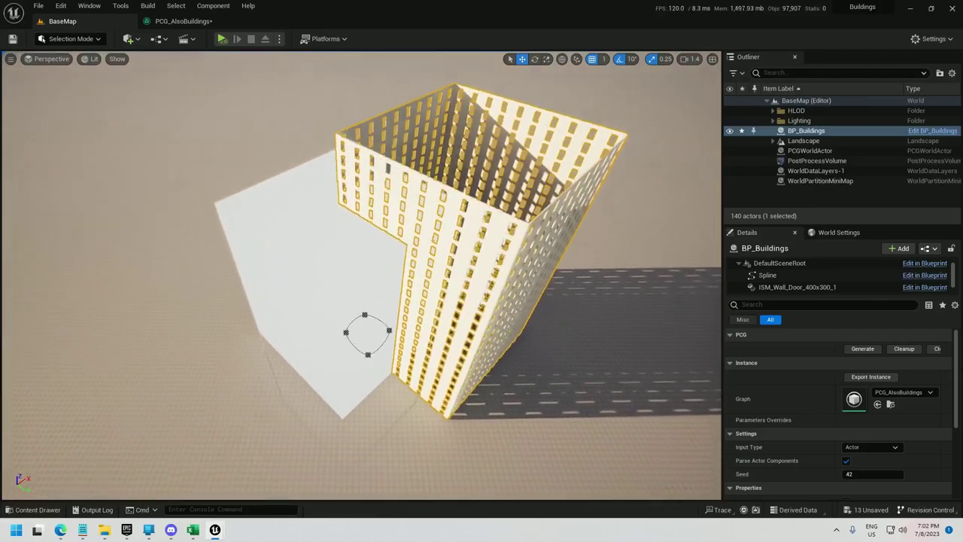
alt+drag(308, 208, 337, 265)
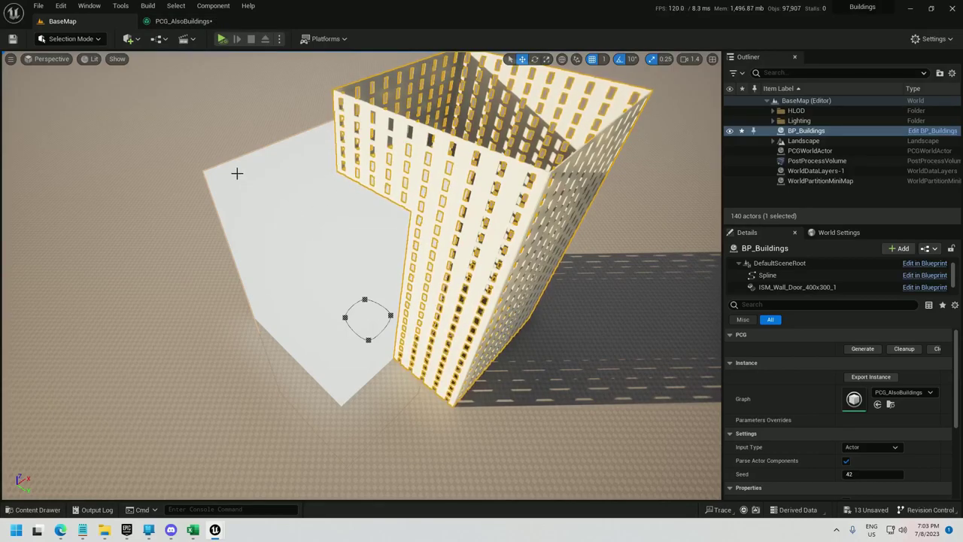
Set the Z rotation of Copy Points Up to 5 and check the building's shape in BaseMap
click(183, 21)
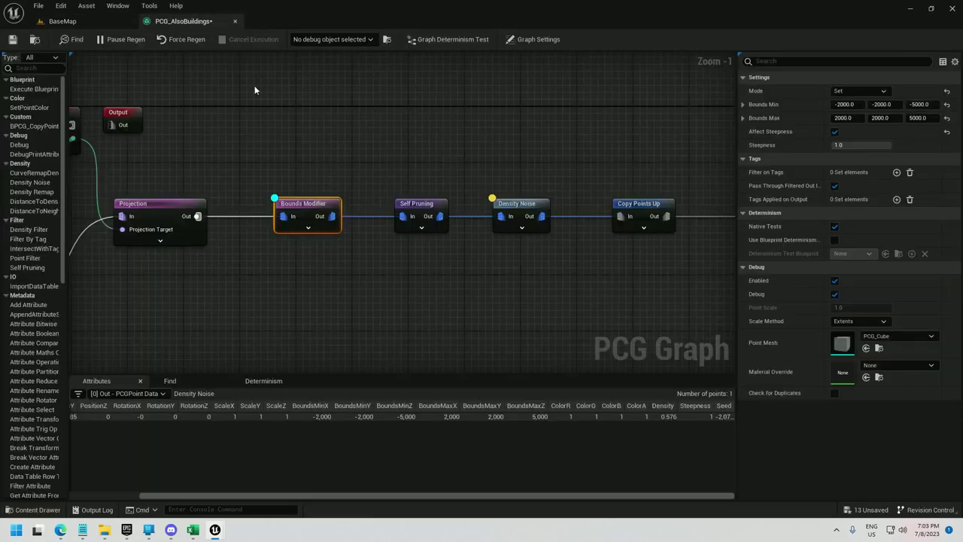
right_drag(419, 174, 308, 181)
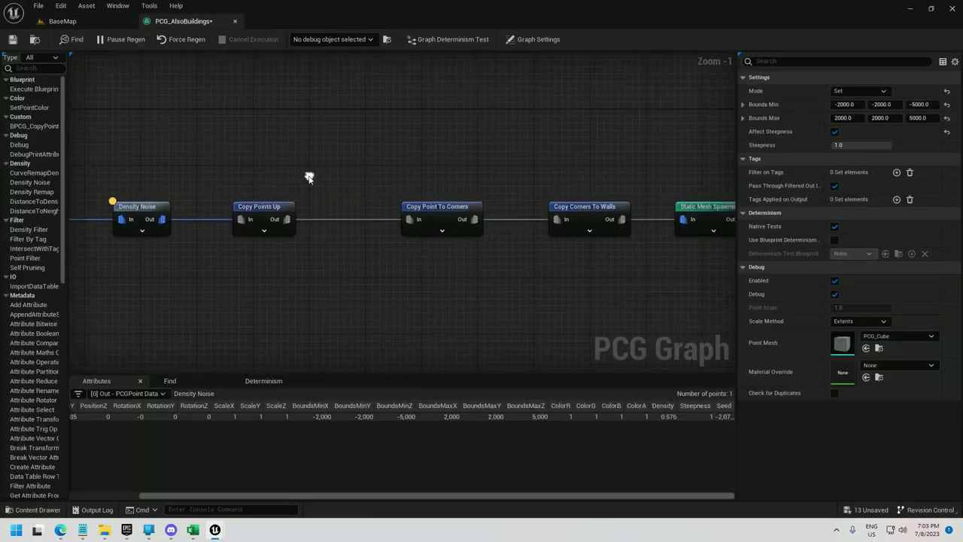
click(254, 210)
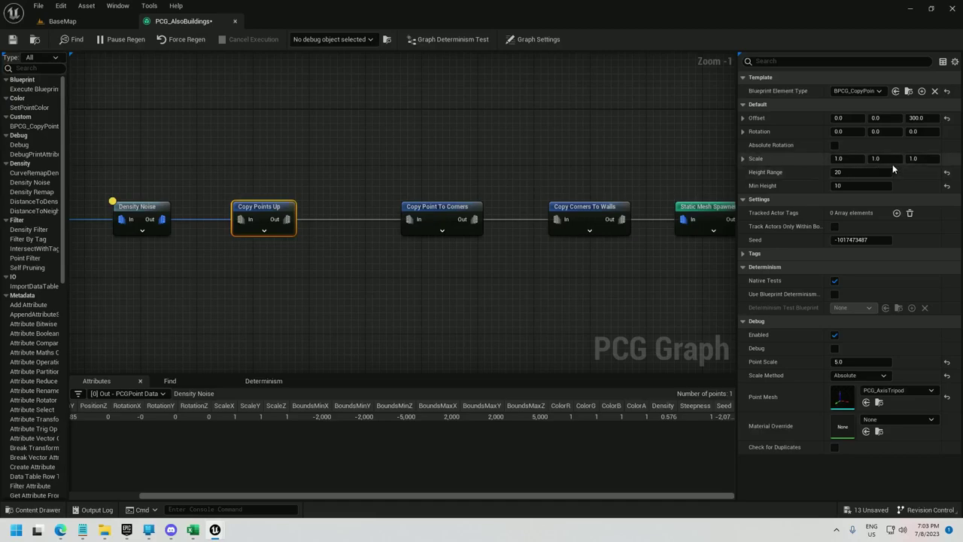
click(915, 132)
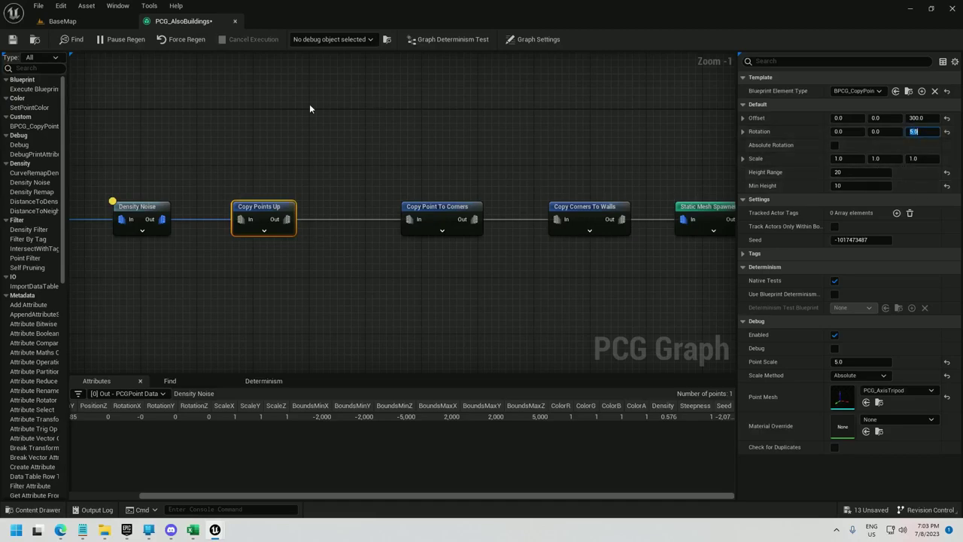
click(62, 21)
right_drag(424, 317, 413, 287)
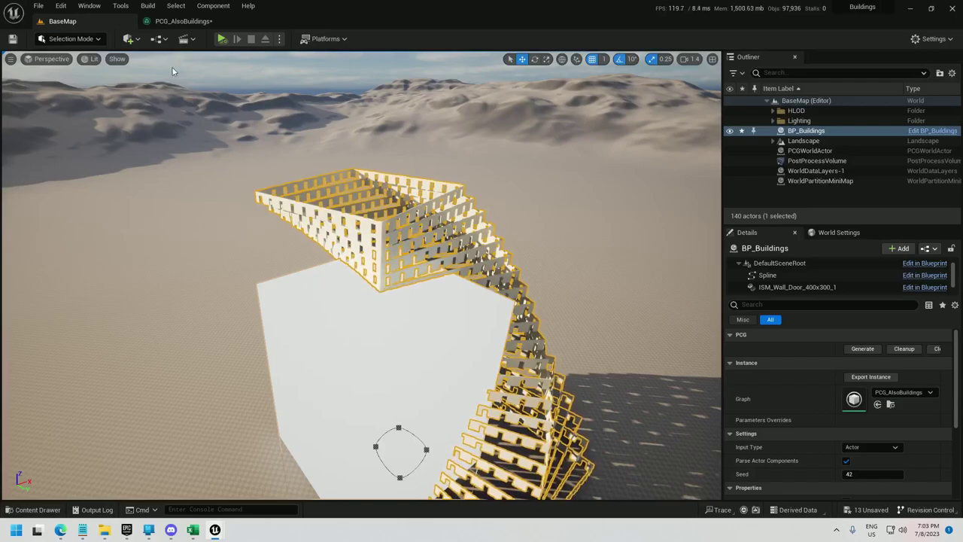
Add a Transform Points node fed by the output of Copy Points Up in the PCG_AlsoBuildings graph
click(179, 19)
drag(287, 219, 329, 179)
text(transform points)
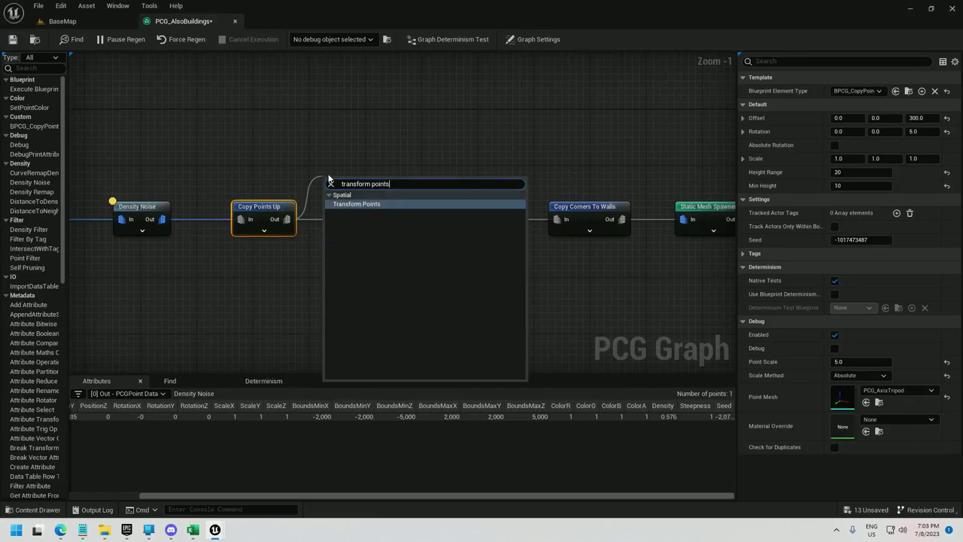
key(Return)
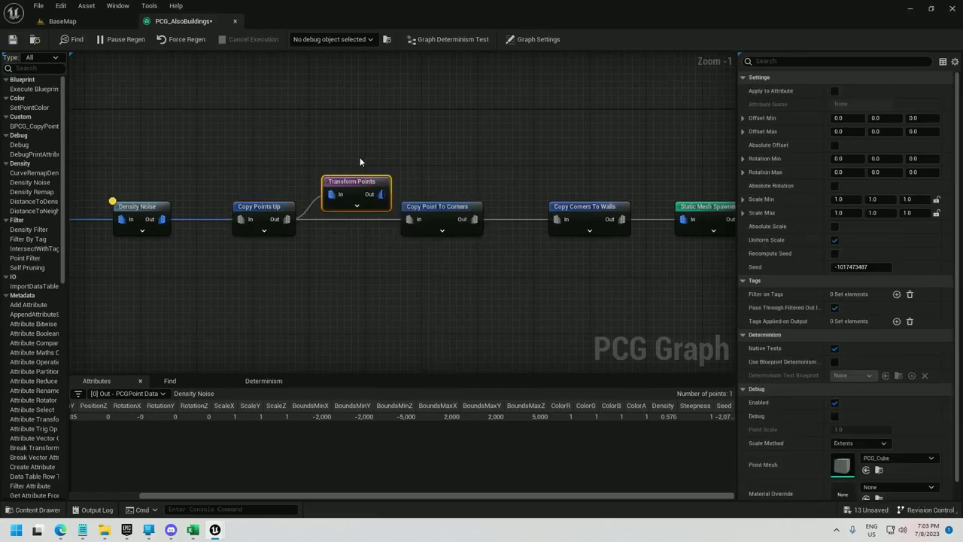
Set the X values of both Offset Min and Offset Max on Transform Points to -2000
click(845, 121)
text(-)
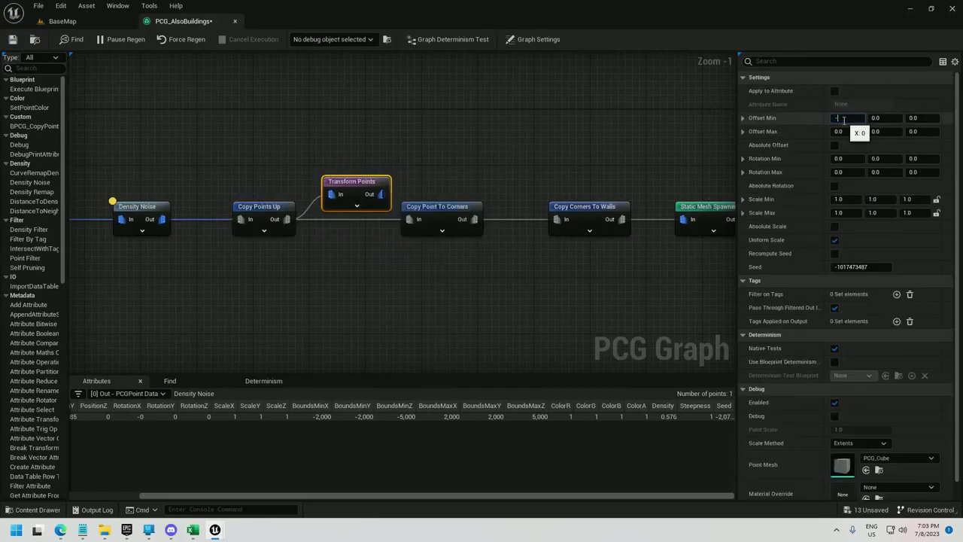
text(200)
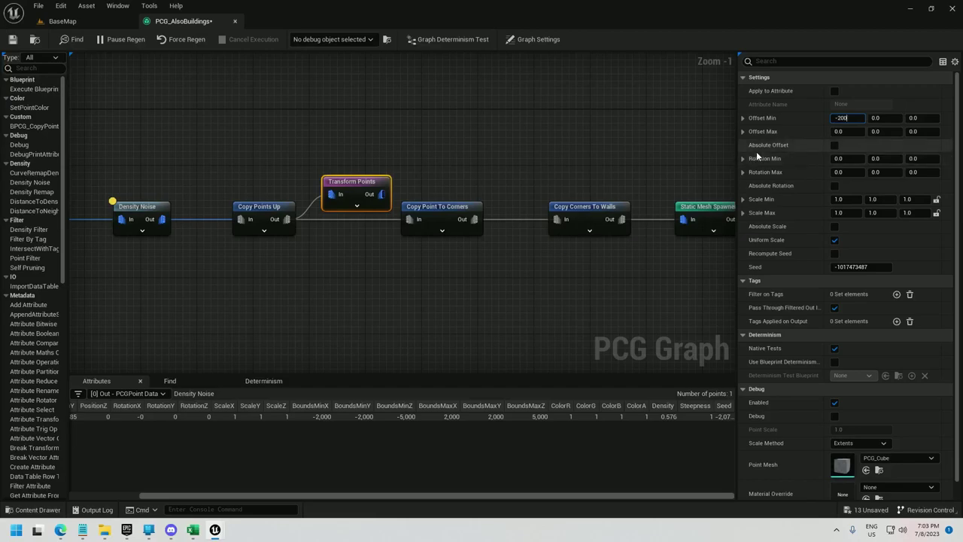
text(0)
click(842, 132)
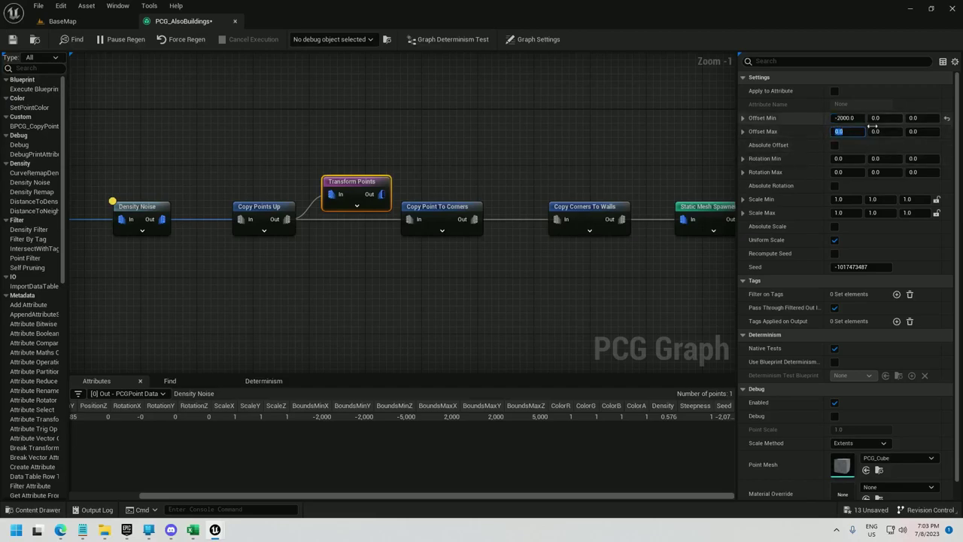
text(-)
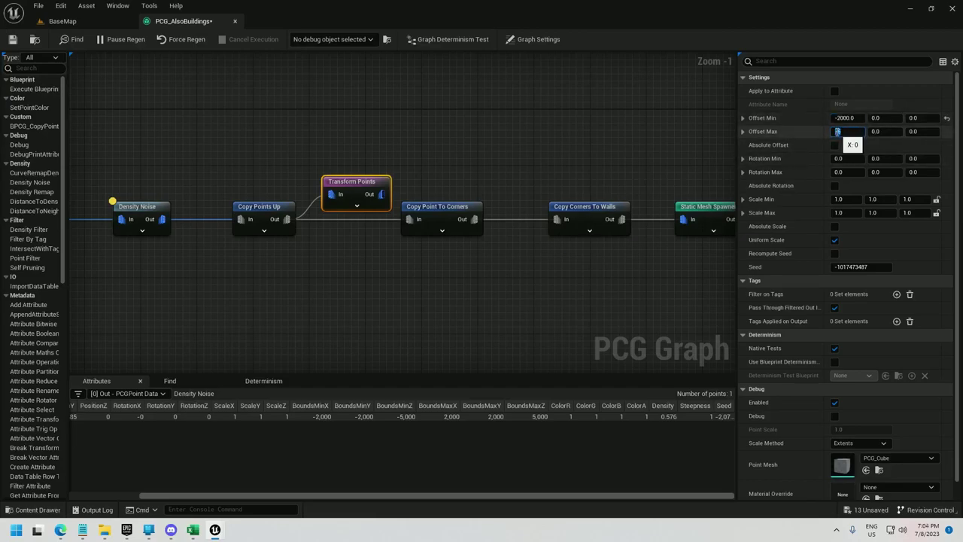
text(2000)
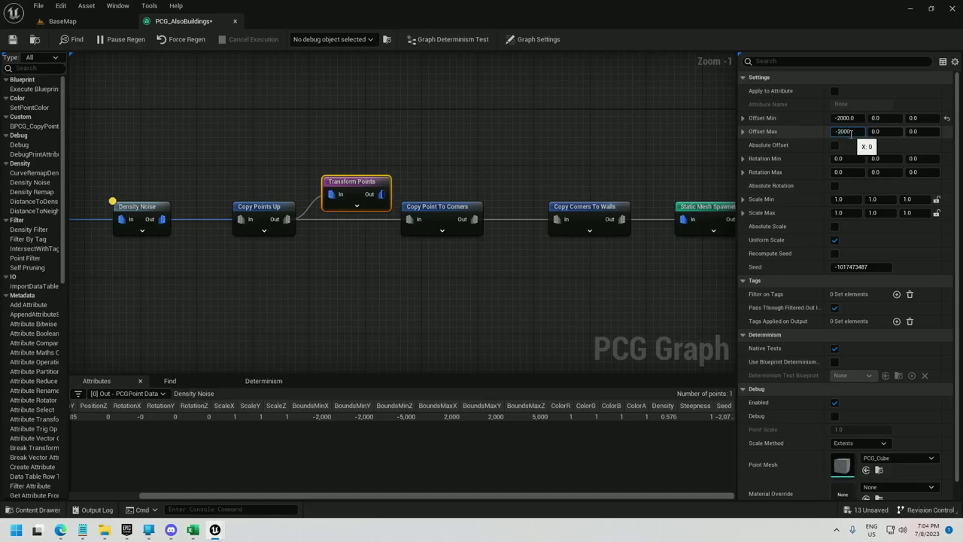
Set the Y values of both Offset Min and Offset Max on Transform Points to -2000
click(878, 118)
text(-2000)
click(879, 132)
text(-)
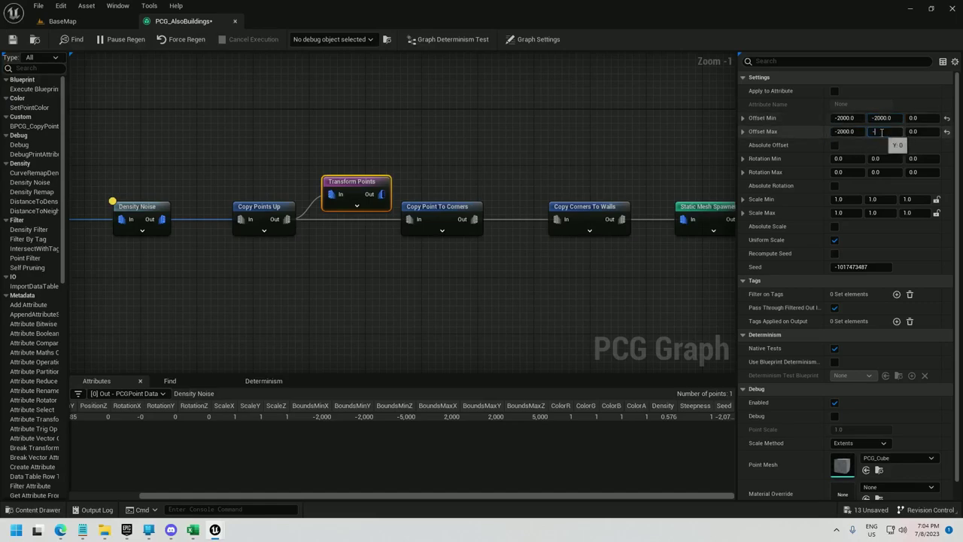
text(2000)
key(Return)
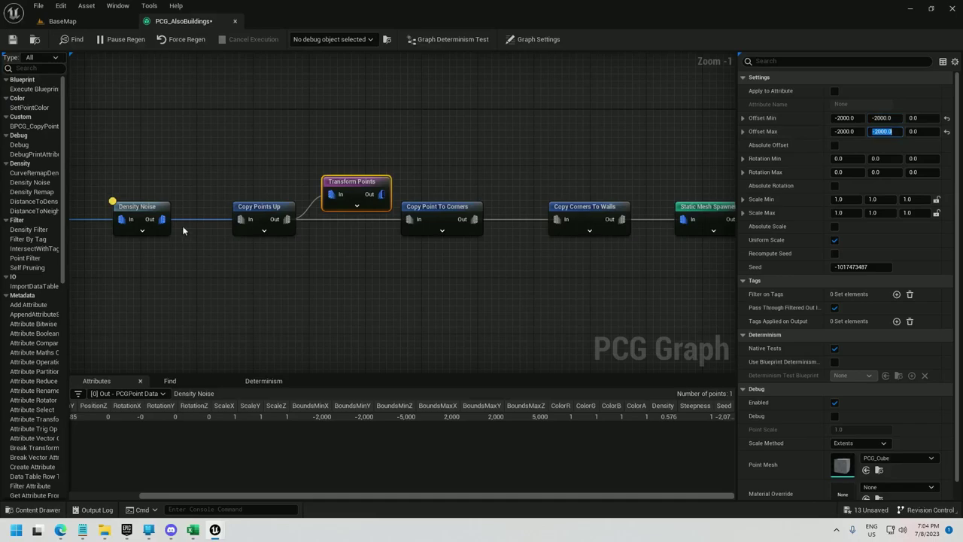
Insert Transform Points in line between Copy Points Up and Copy Point To Corners and check the building in BaseMap
right_drag(142, 200, 153, 200)
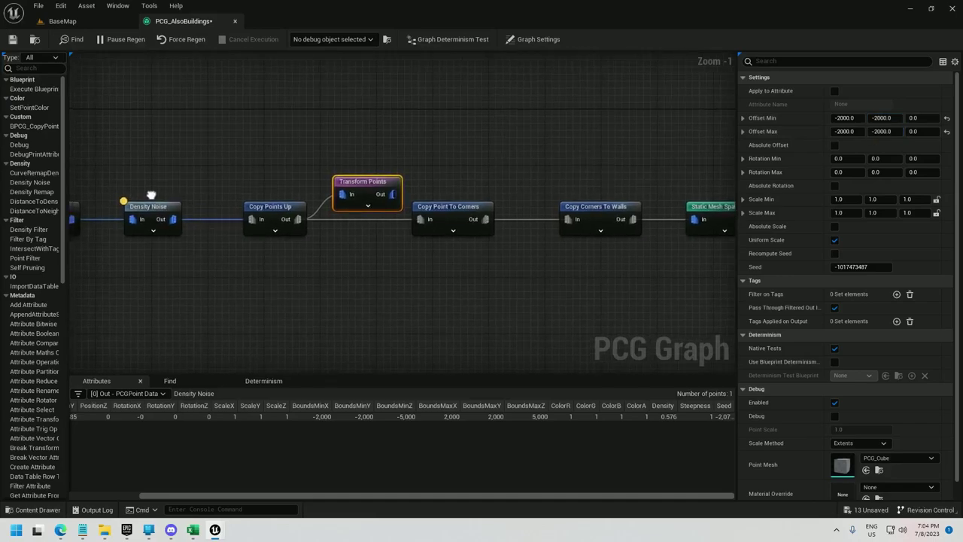
click(397, 220)
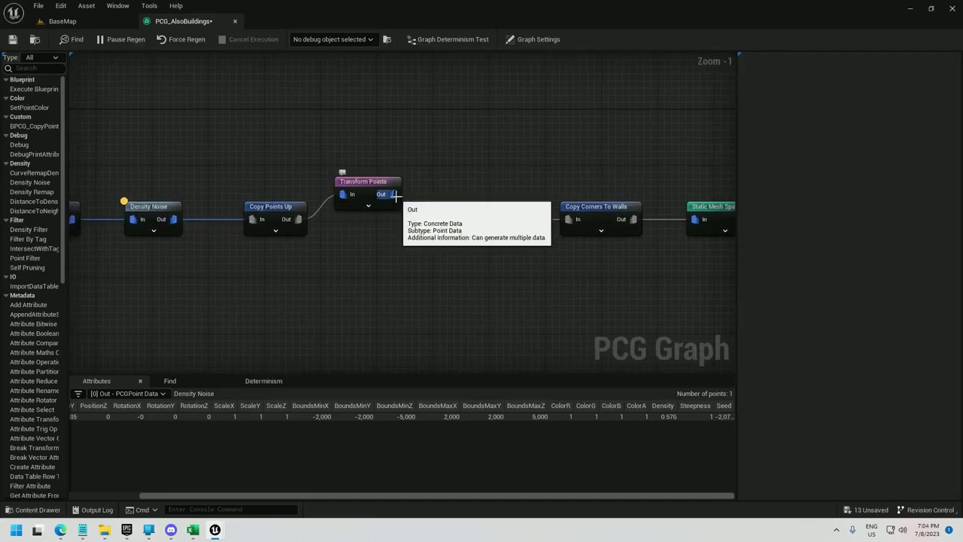
drag(363, 182, 356, 207)
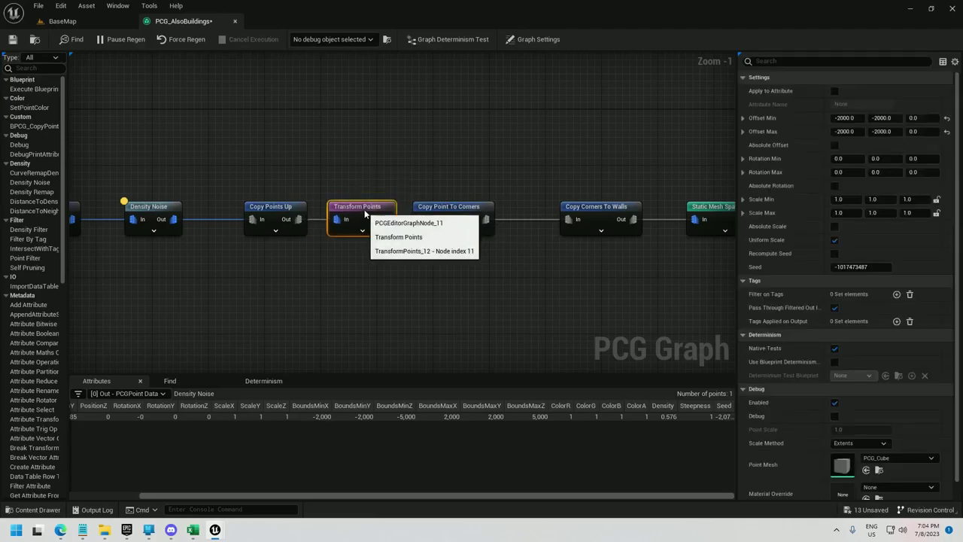
click(62, 21)
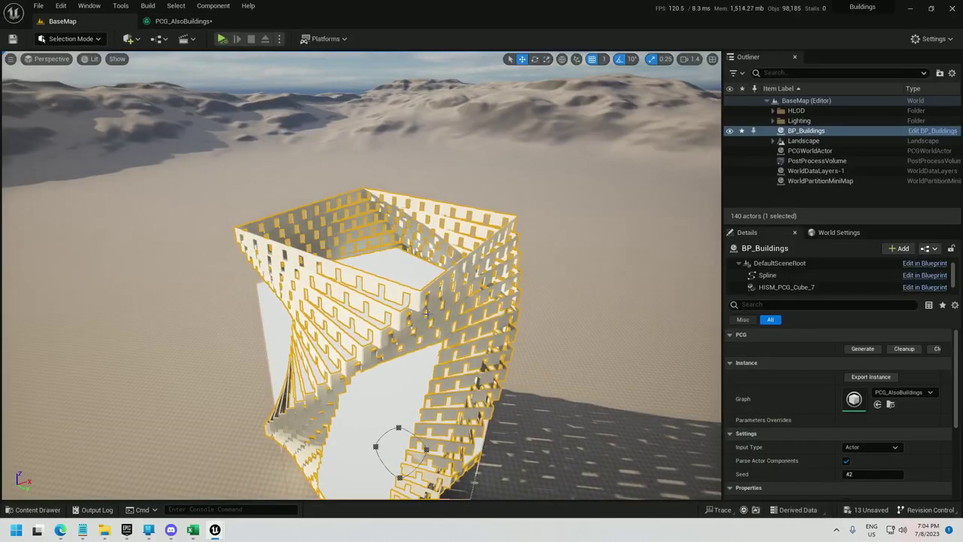
right_drag(361, 276, 408, 363)
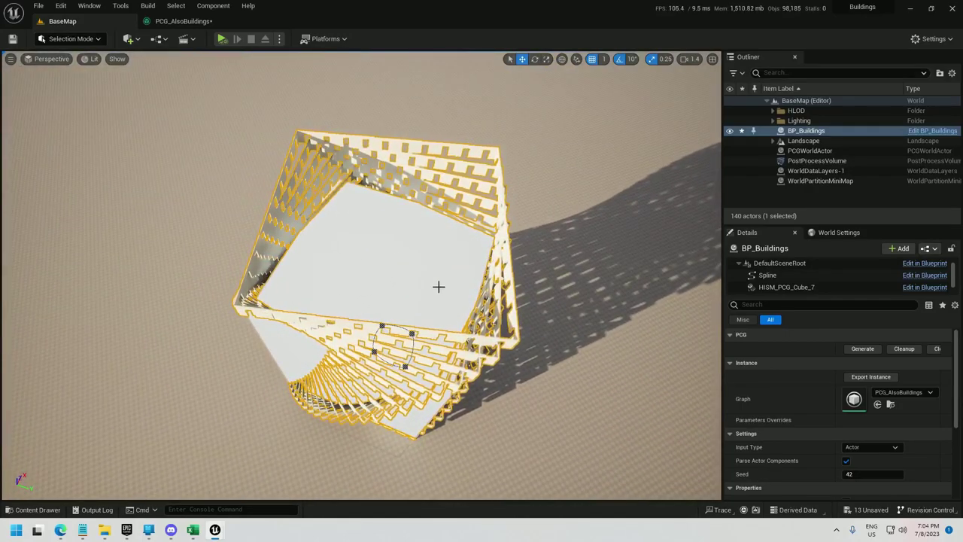
Disable debugging on all graph nodes and examine the building's shape from several angles in BaseMap
click(183, 21)
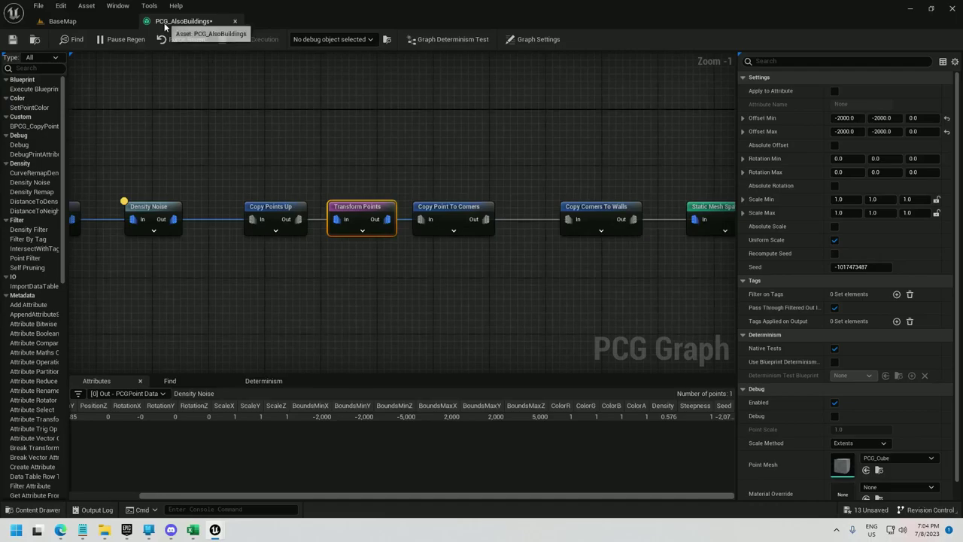
right_click(150, 217)
click(197, 328)
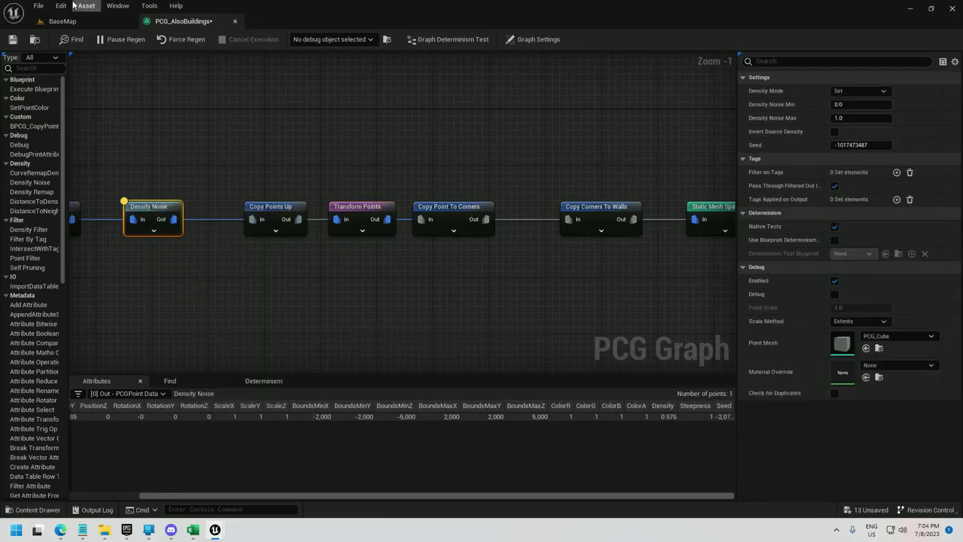
click(63, 21)
right_drag(361, 301, 360, 181)
scroll(361, 276, up, 4)
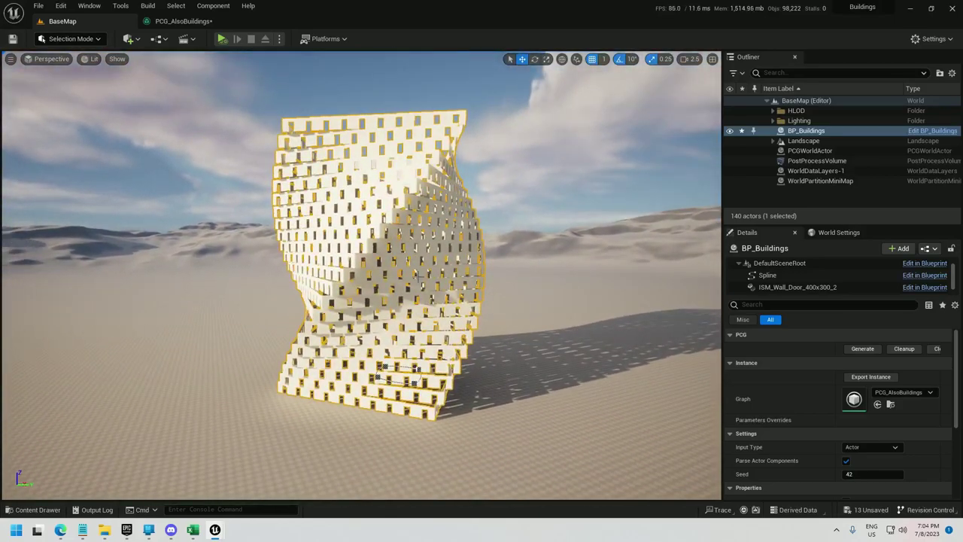
right_drag(362, 275, 442, 212)
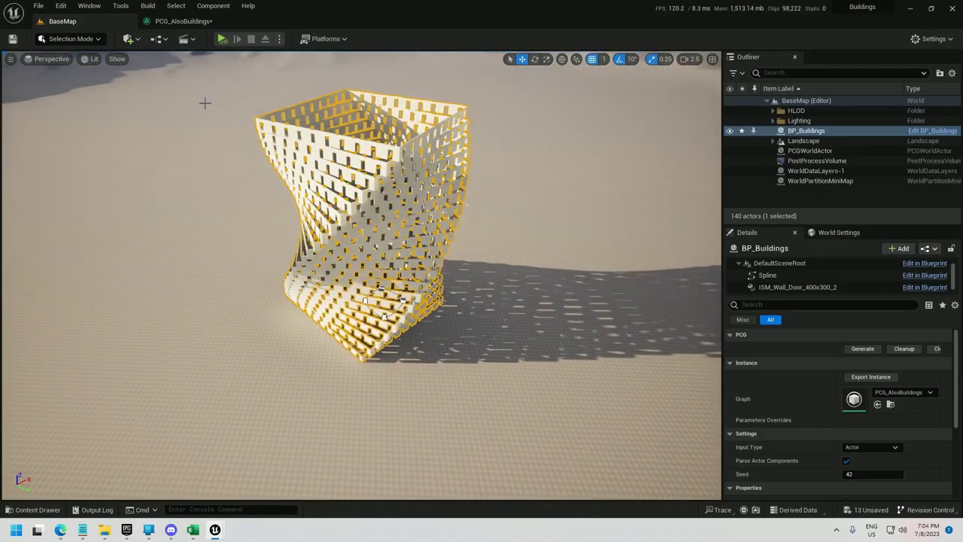
Move the Copy Point To Corners node away from Transform Points, closer to Copy Corners To Walls, in the PCG_AlsoBuildings graph
click(184, 21)
right_drag(394, 138, 326, 151)
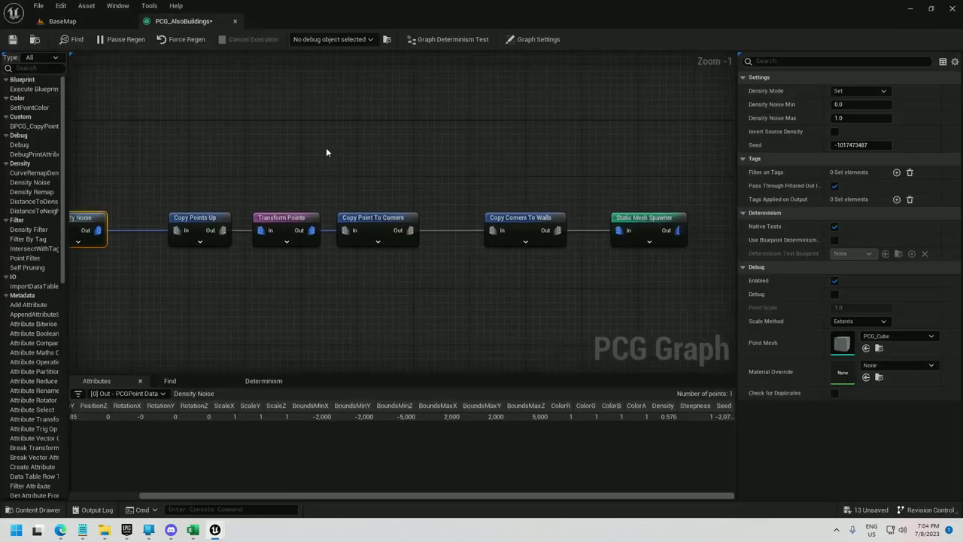
right_drag(337, 281, 430, 224)
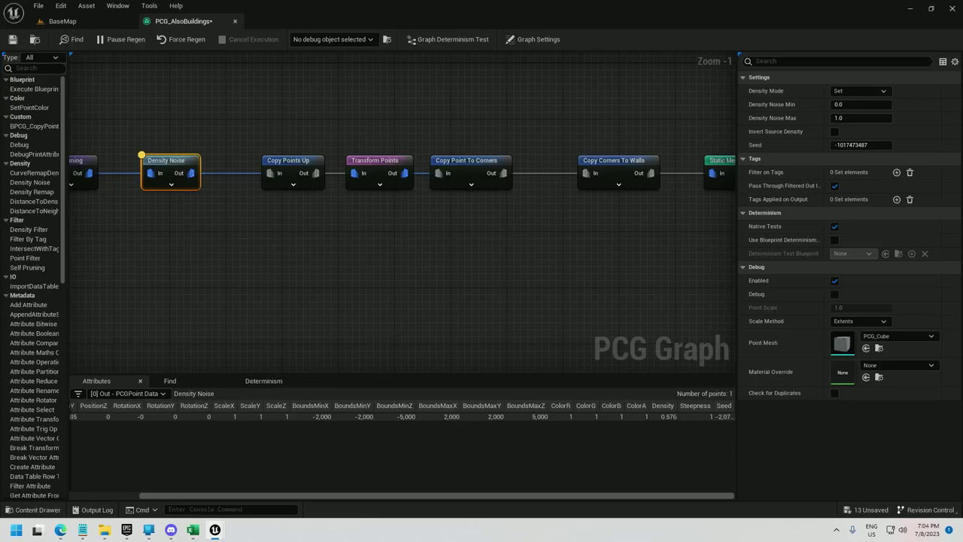
right_drag(470, 247, 414, 217)
click(330, 130)
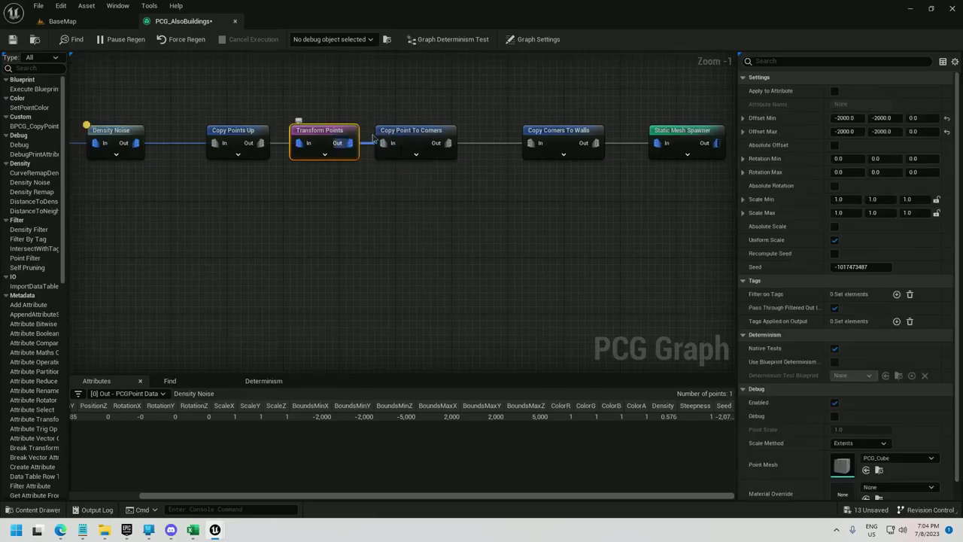
click(432, 135)
click(340, 136)
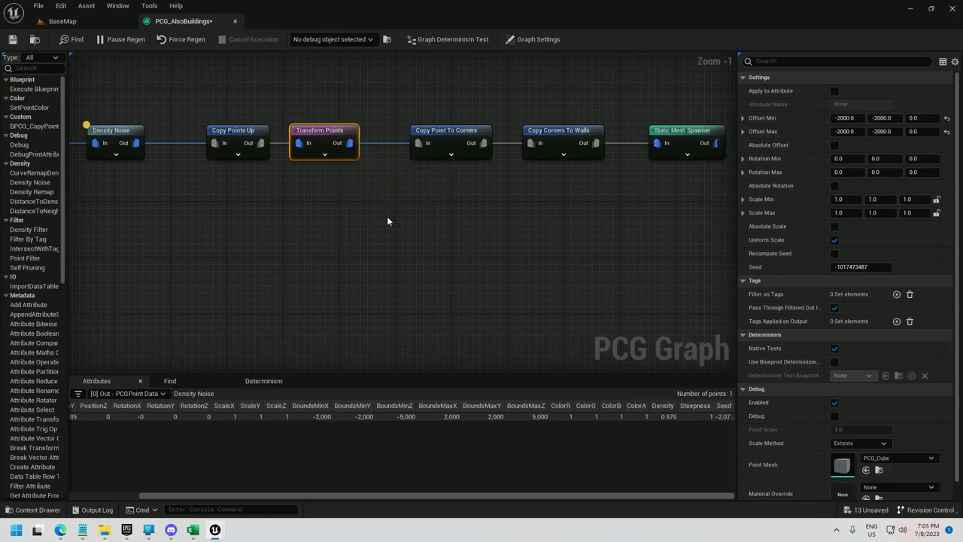
Add a Copy Points node below the chain with its Source fed by the Transform Points output
right_drag(388, 220, 367, 196)
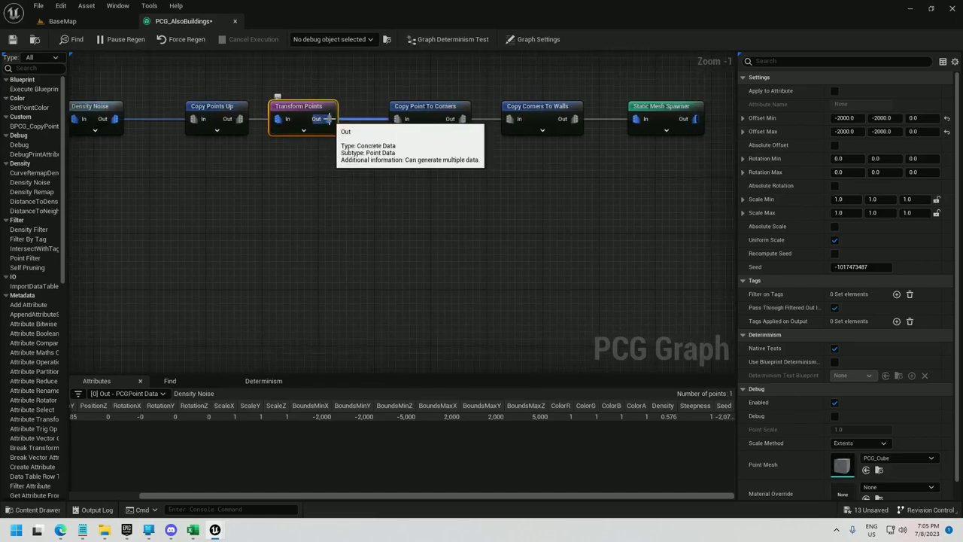
drag(329, 119, 427, 301)
text(copy point)
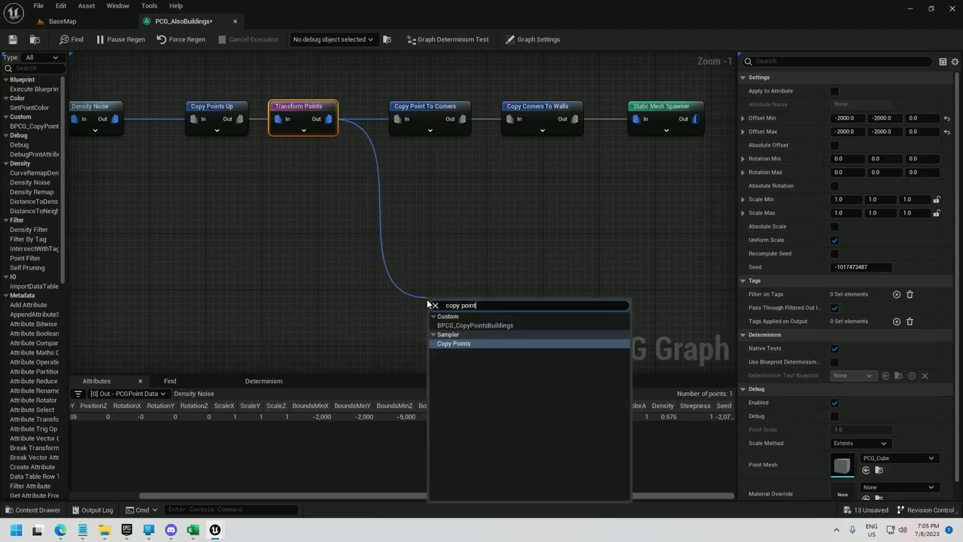
key(Return)
Debug only Transform Points with the Absolute scale method and the PCG_AxisTripod point mesh, and check it in BaseMap
right_click(306, 109)
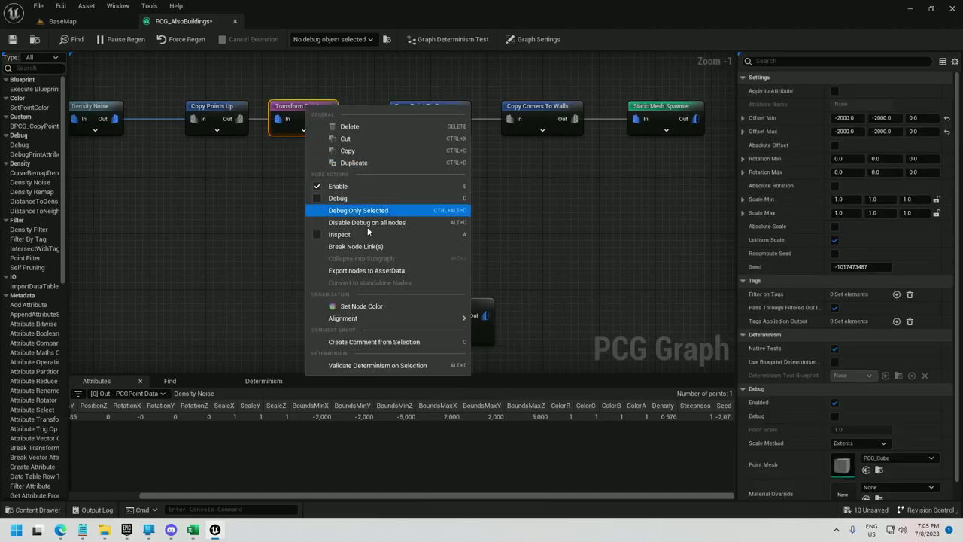
click(349, 211)
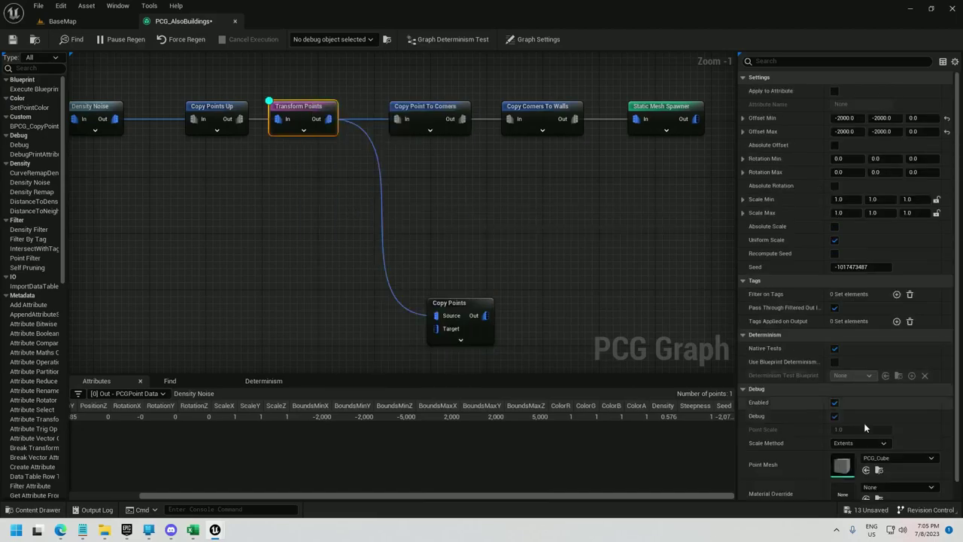
click(866, 443)
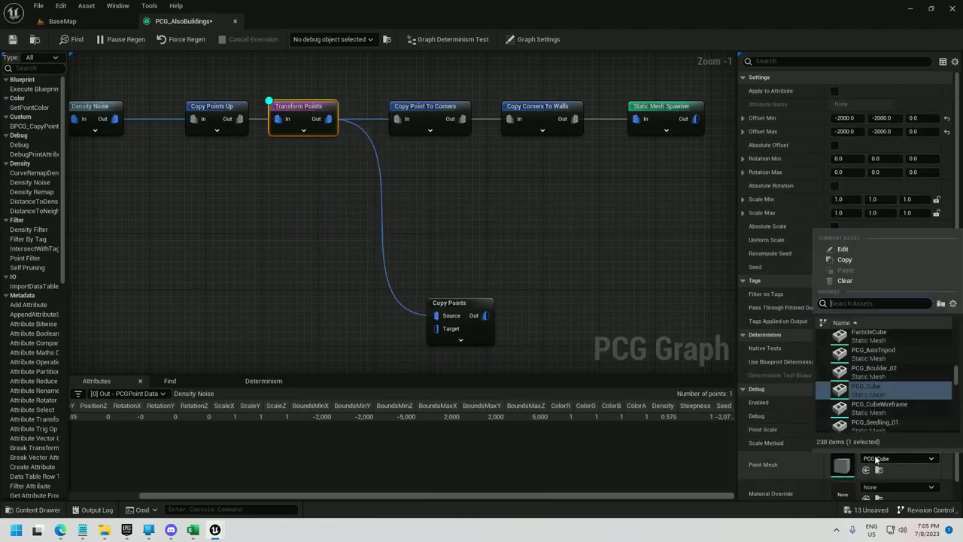
click(865, 352)
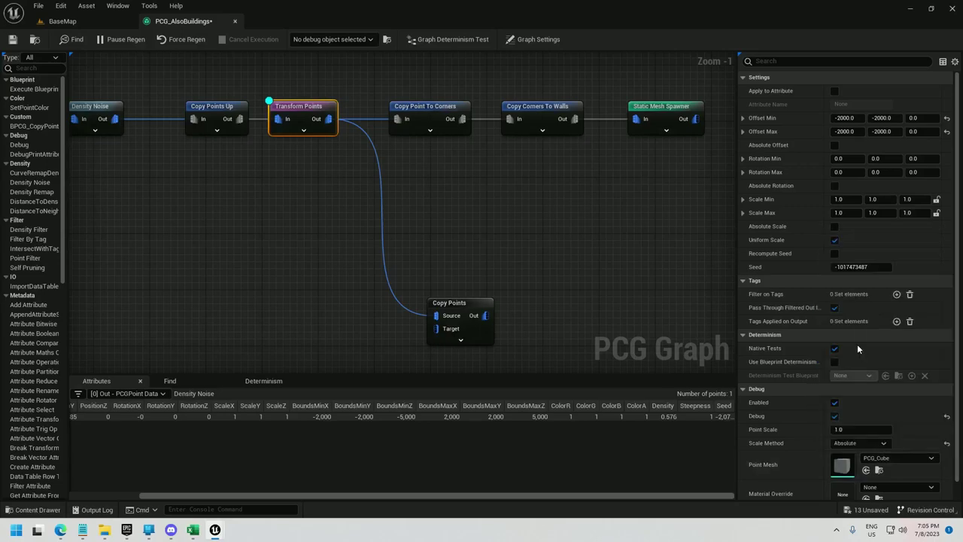
click(63, 22)
click(185, 21)
Set the Z rotation of the Copy Points Up node to 0
scroll(445, 178, down, 1)
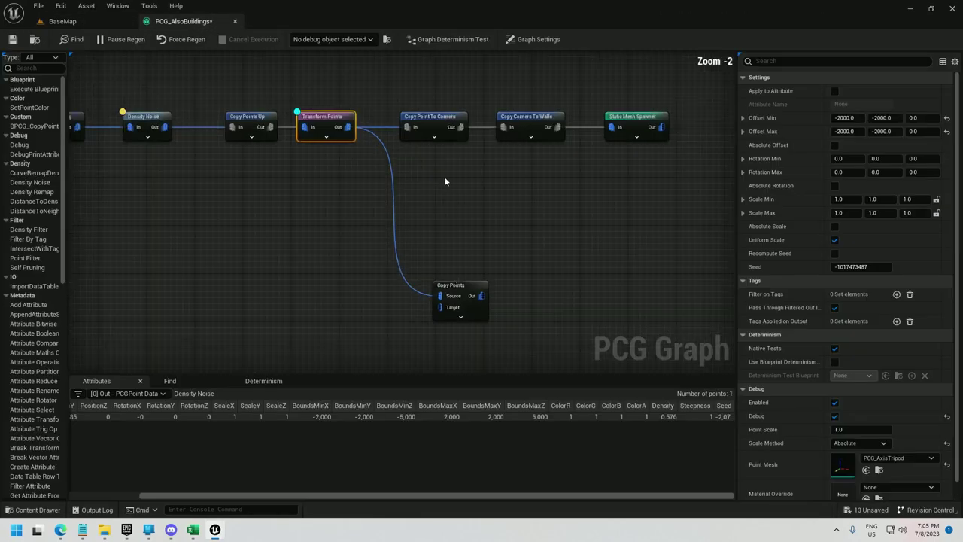
right_drag(428, 183, 543, 226)
scroll(543, 225, down, 1)
right_drag(312, 177, 164, 185)
click(280, 170)
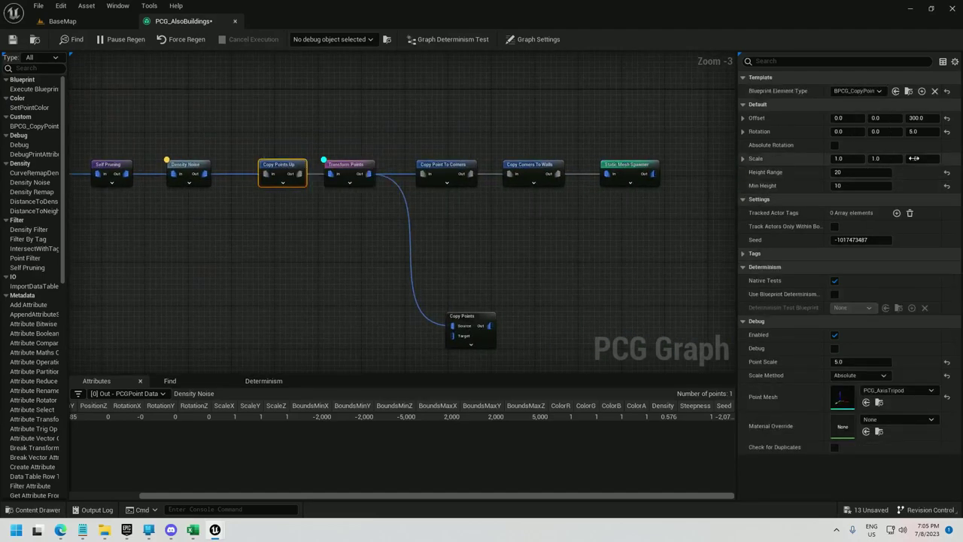
key(Return)
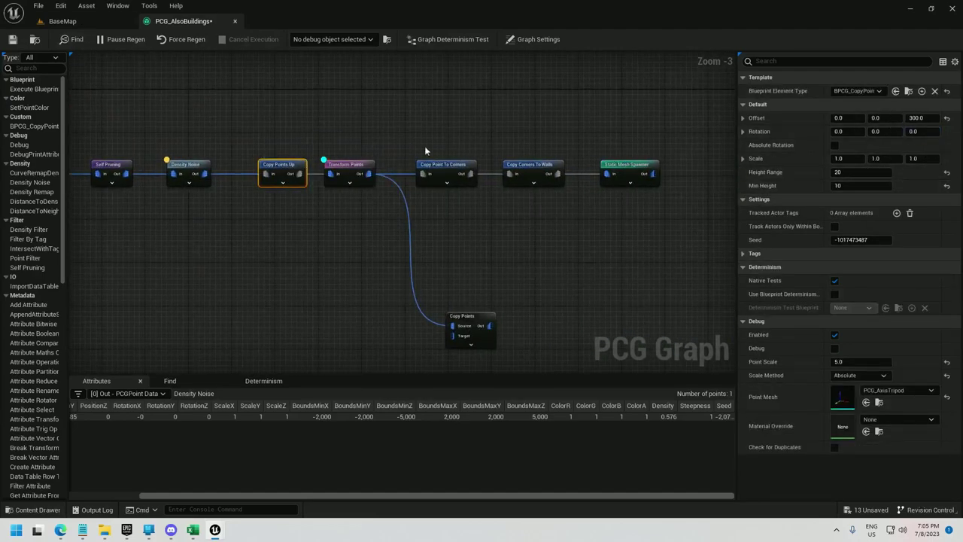
Inspect the Transform Points node to examine its output points in the attribute table
right_click(466, 324)
click(360, 173)
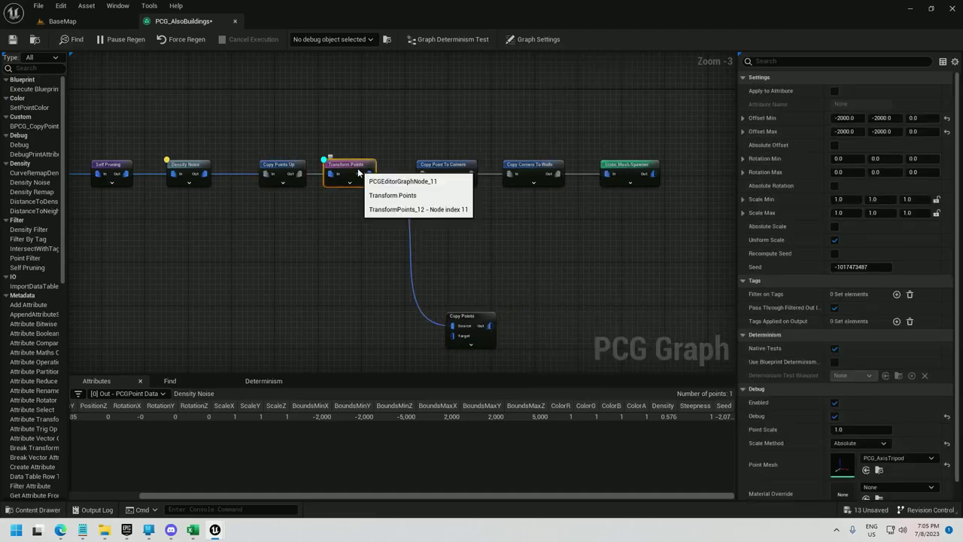
right_click(360, 173)
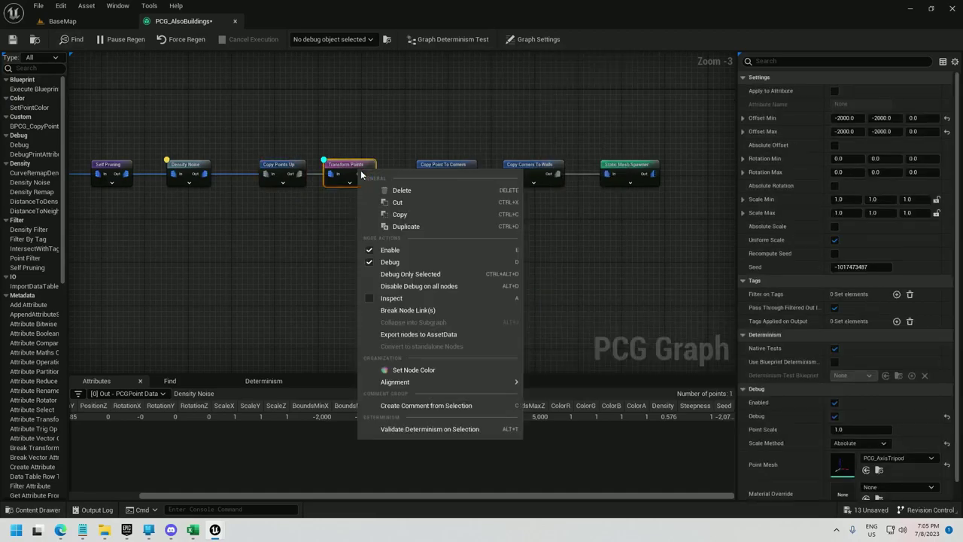
click(401, 300)
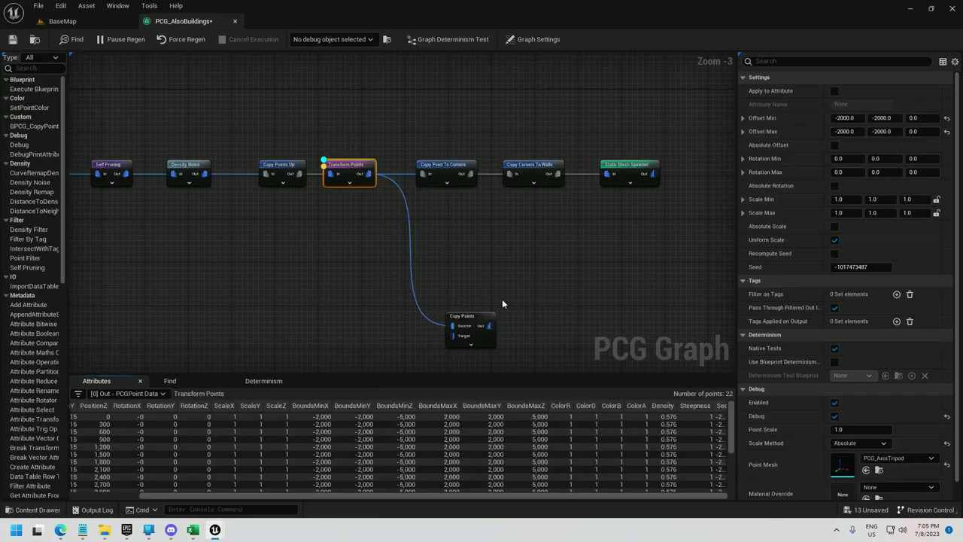
Set the debug Point Scale of Transform Points to 5 and check the axis tripods on the building in BaseMap
click(860, 430)
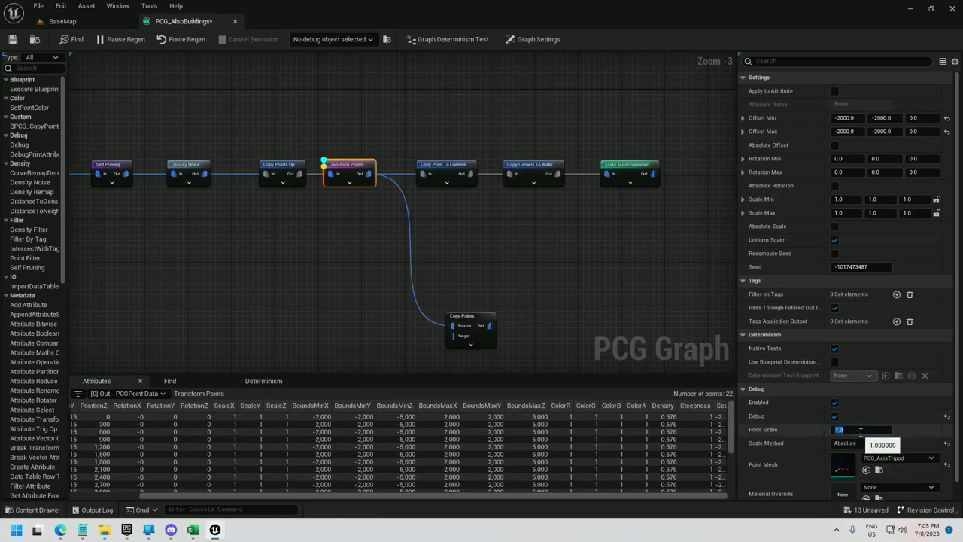
text(5)
key(Return)
click(62, 21)
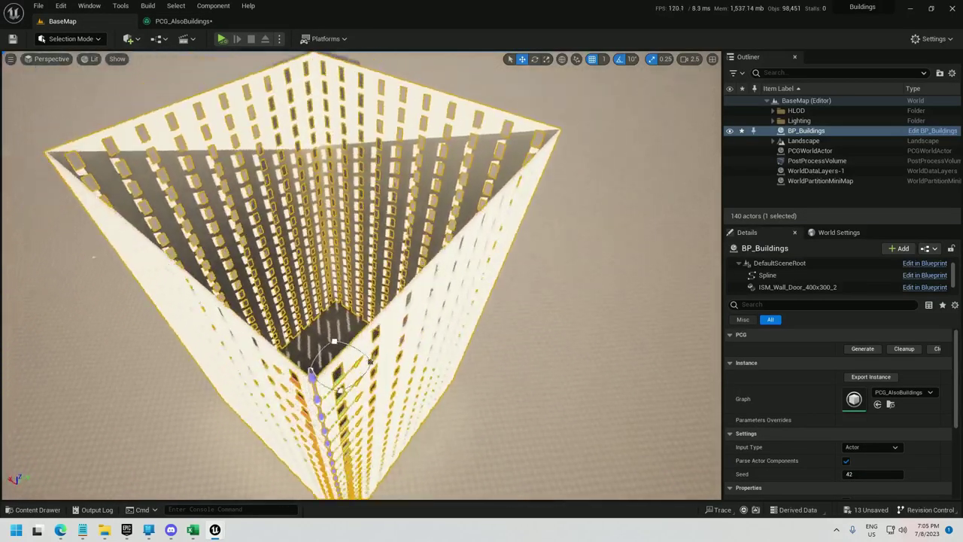
right_drag(341, 295, 372, 280)
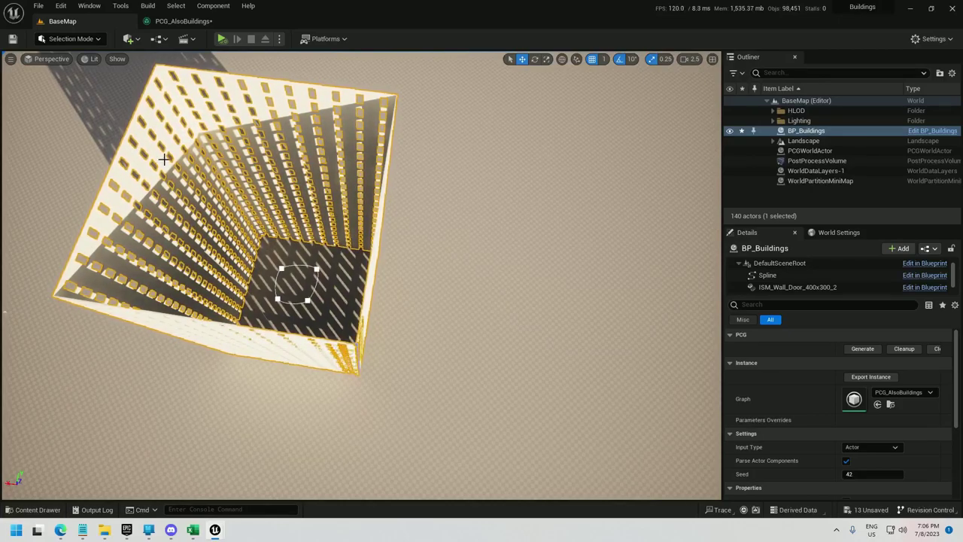
Delete the Copy Points node below the chain in the PCG_AlsoBuildings graph
click(184, 21)
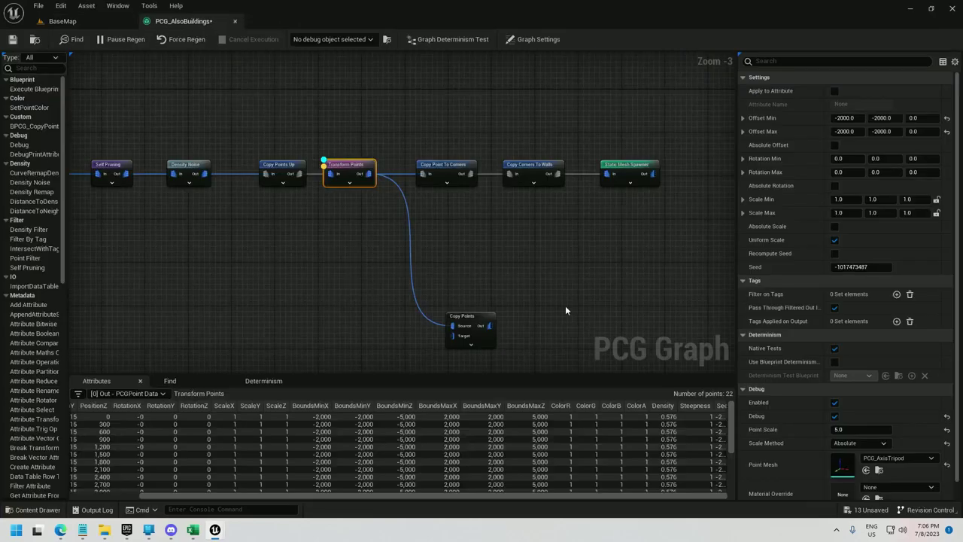
drag(485, 316, 462, 311)
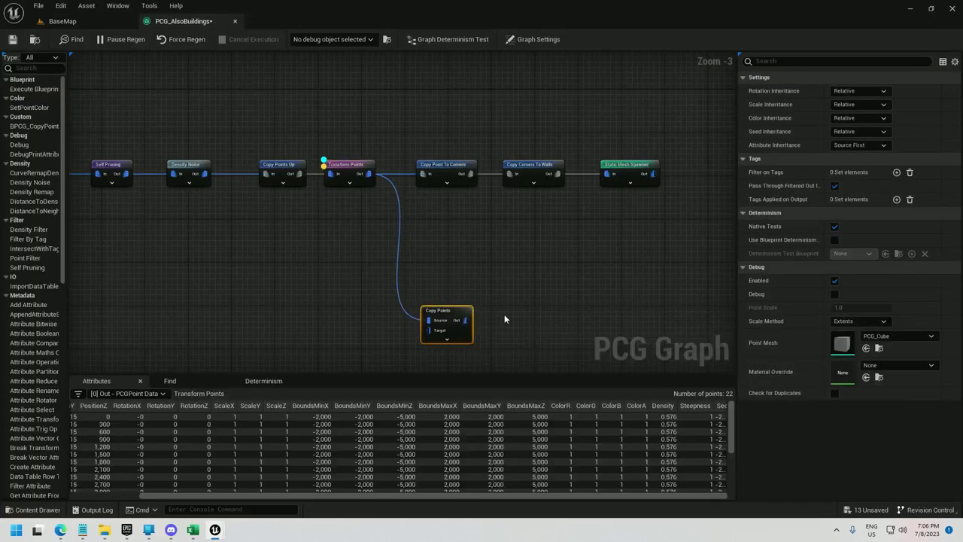
click(512, 319)
click(444, 311)
key(Delete)
Place two copies of Copy Point To Corners side by side below the chain, feeding the first from the Transform Points output
click(437, 169)
key(ctrl+c)
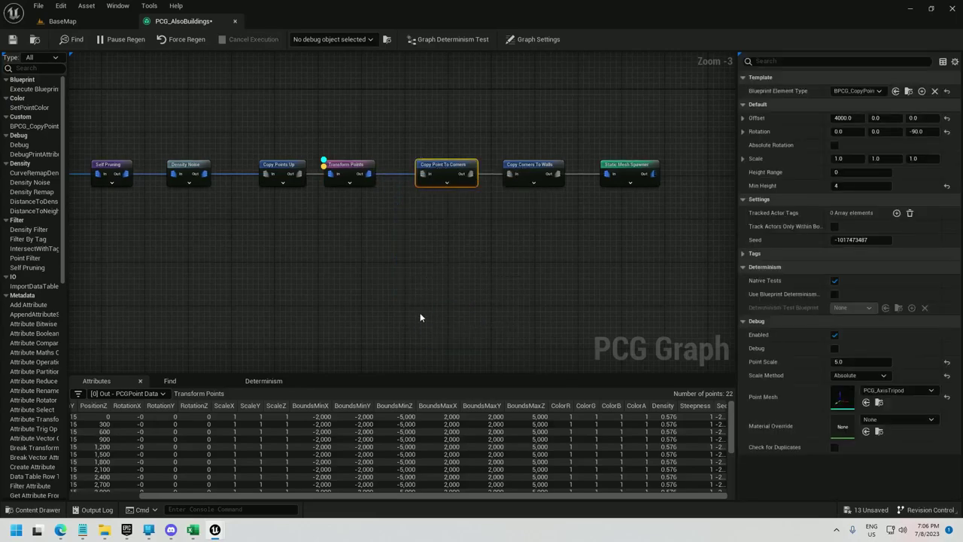
click(433, 297)
key(ctrl+v)
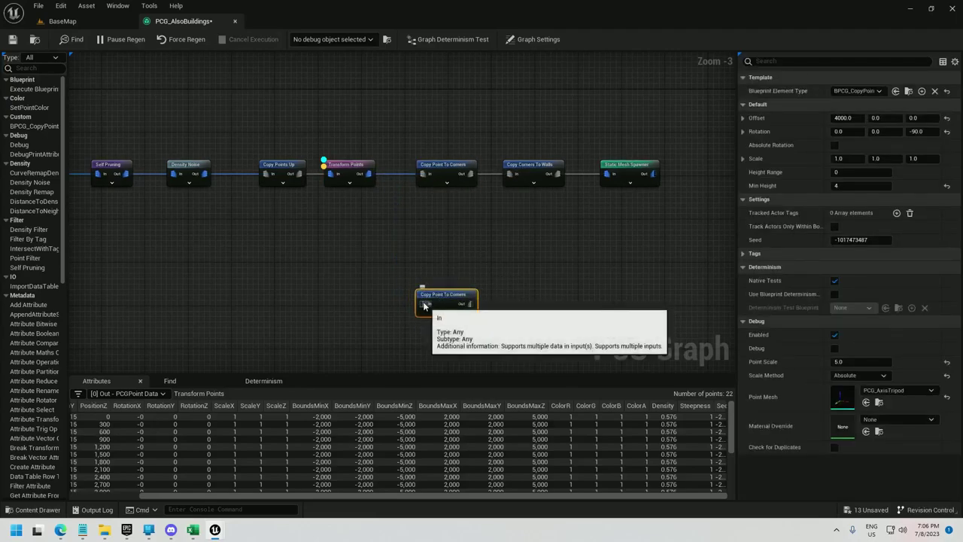
drag(423, 304, 445, 297)
double_click(445, 296)
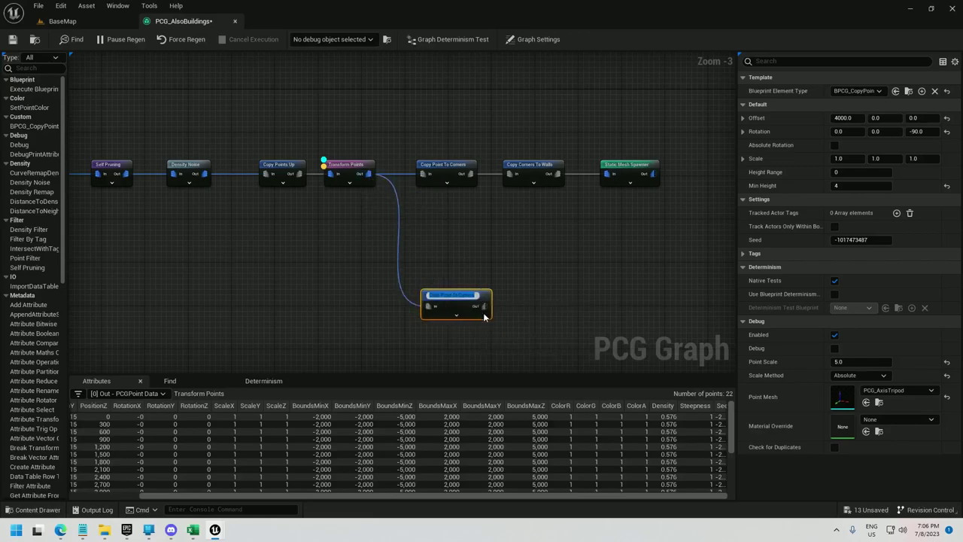
key(Escape)
key(ctrl+v)
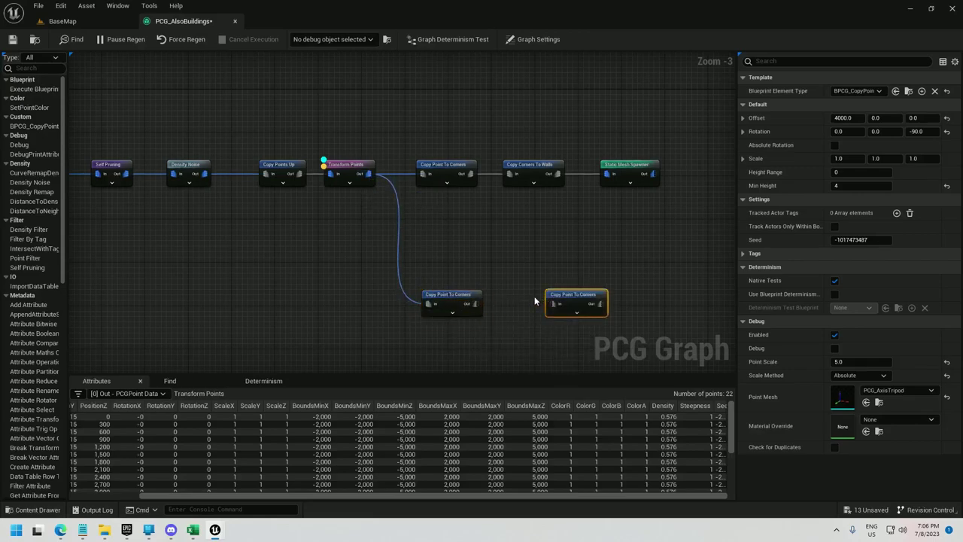
Configure the first copied node with Offset 400, 0, 0, Z rotation 0 and Min Height 10
click(473, 299)
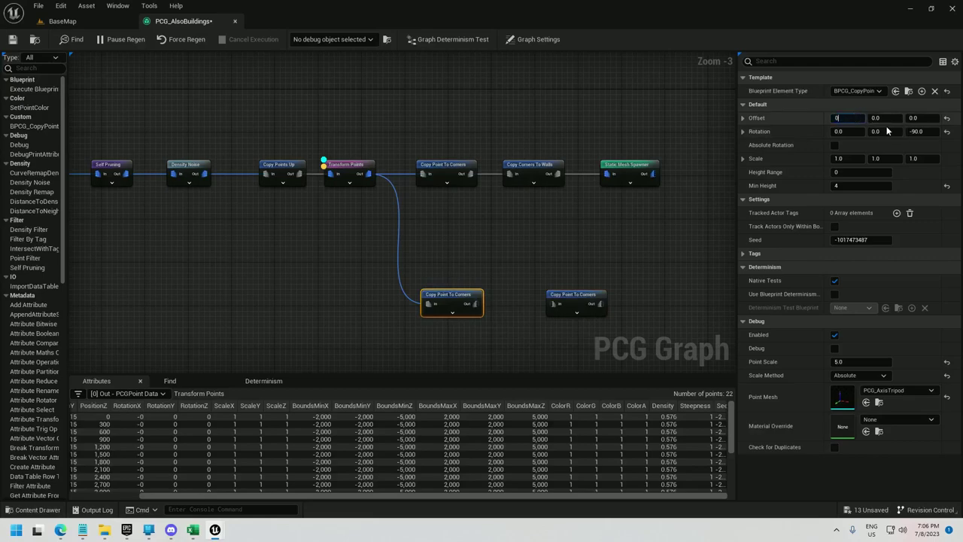
key(Return)
click(931, 132)
text(0)
key(Return)
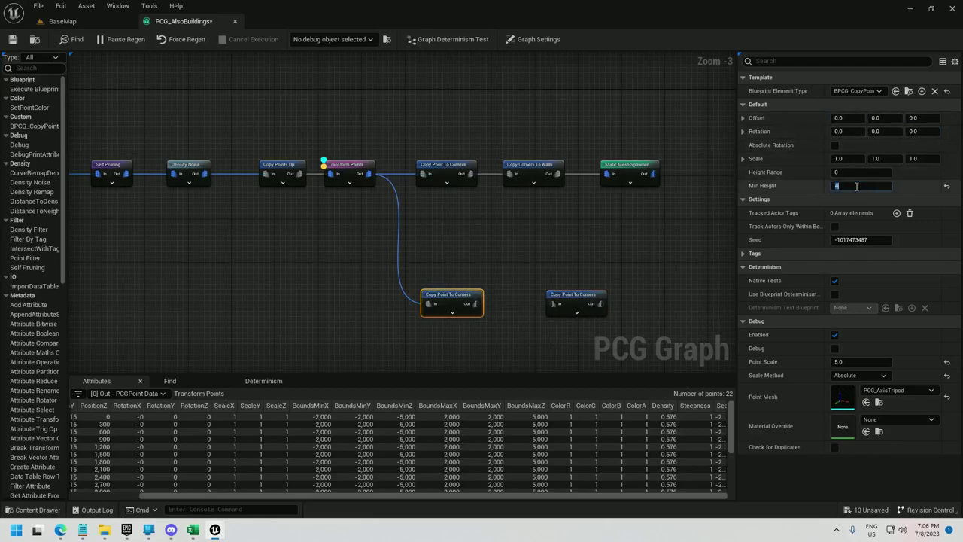
click(853, 184)
text(10)
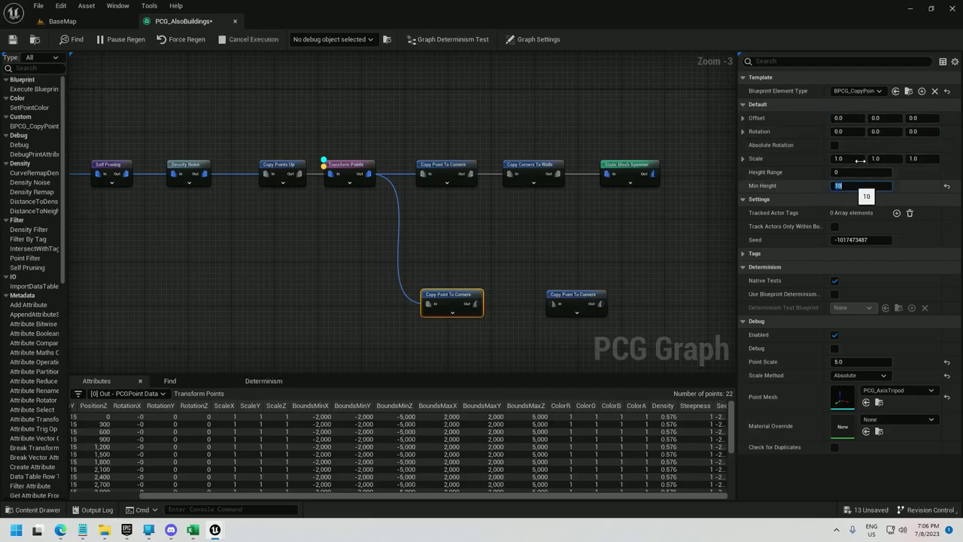
click(847, 118)
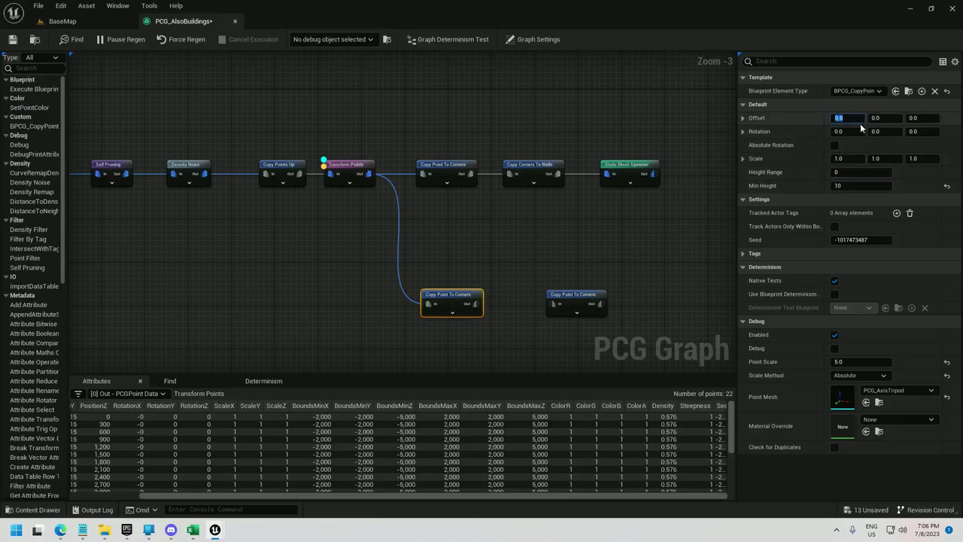
text(400)
key(Return)
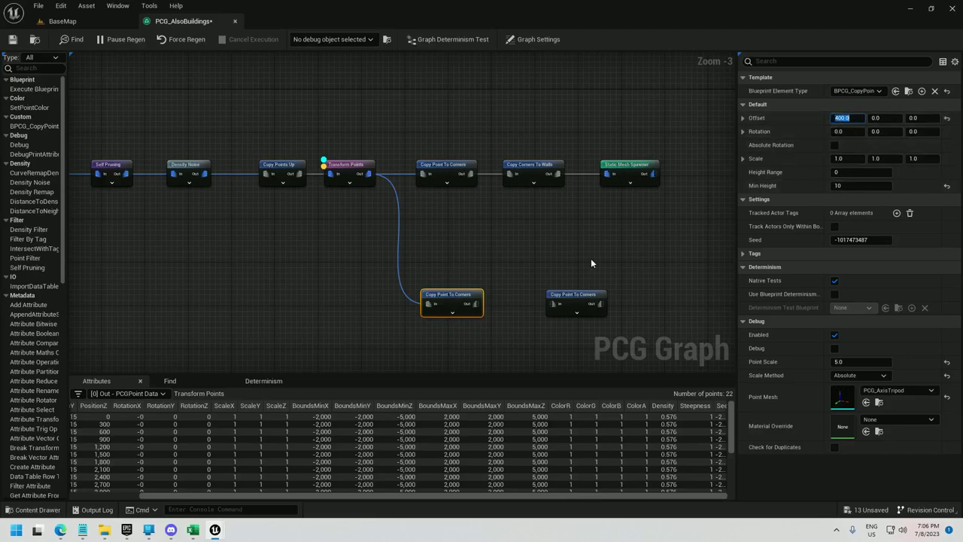
Debug only the first copied node and check its row of points along the building in BaseMap
right_click(454, 300)
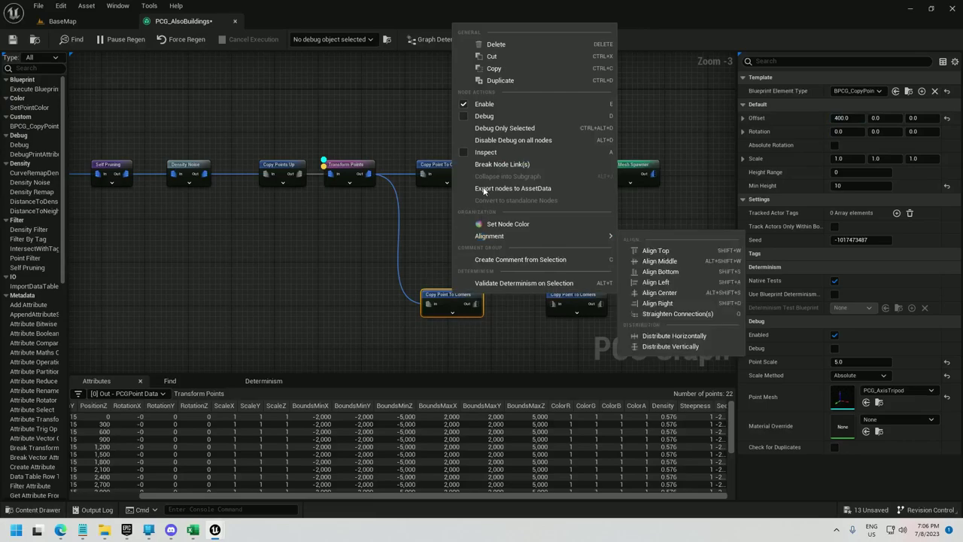
click(497, 130)
click(60, 21)
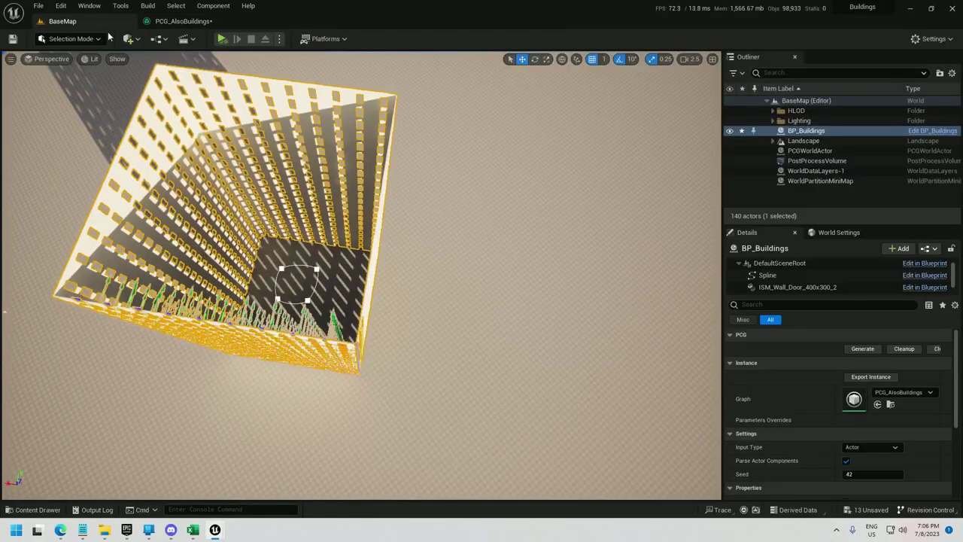
key(a)
mouse_move(510, 407)
right_down()
mouse_move(522, 407)
mouse_move(510, 404)
right_up()
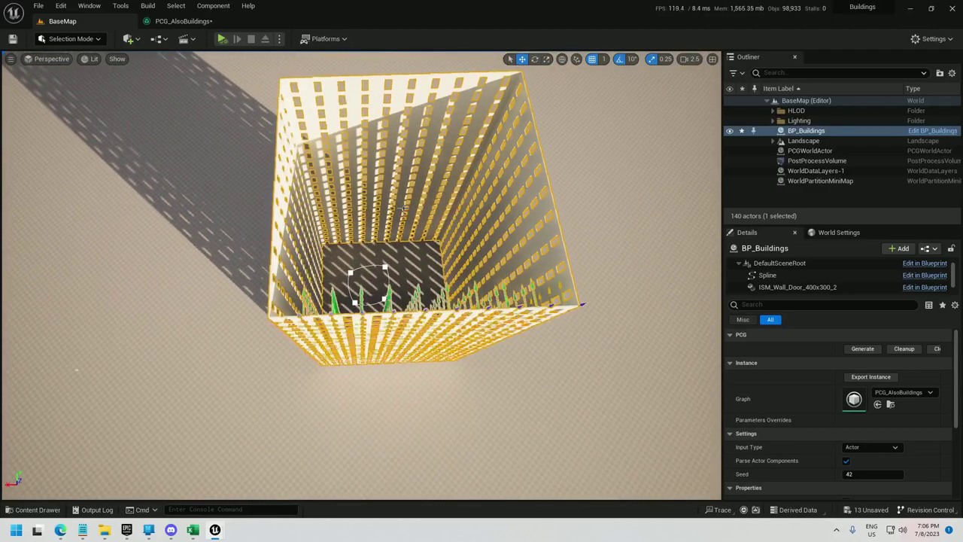
Configure the second copied node in PCG_AlsoBuildings with Offset 0, 400, 0, Z rotation 0 and Min Height 10
click(185, 21)
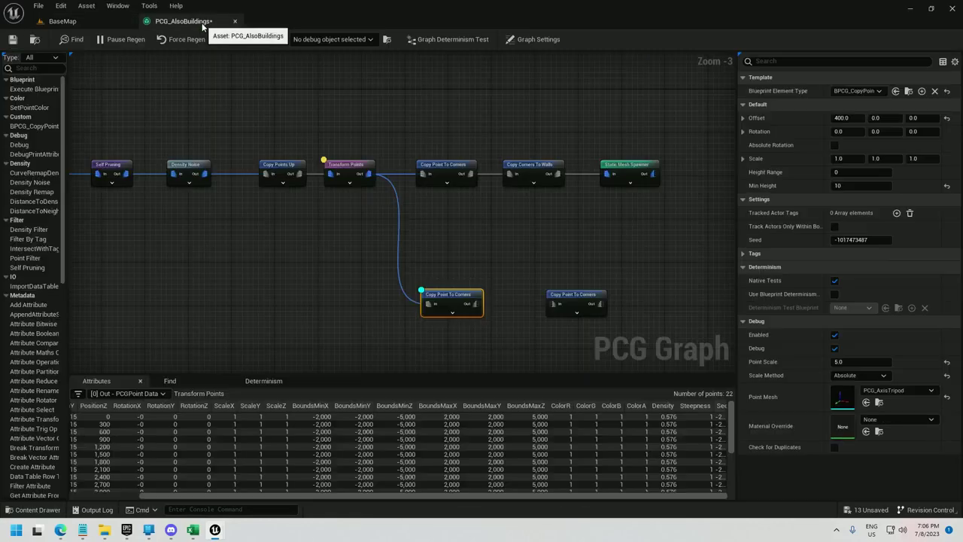
click(574, 298)
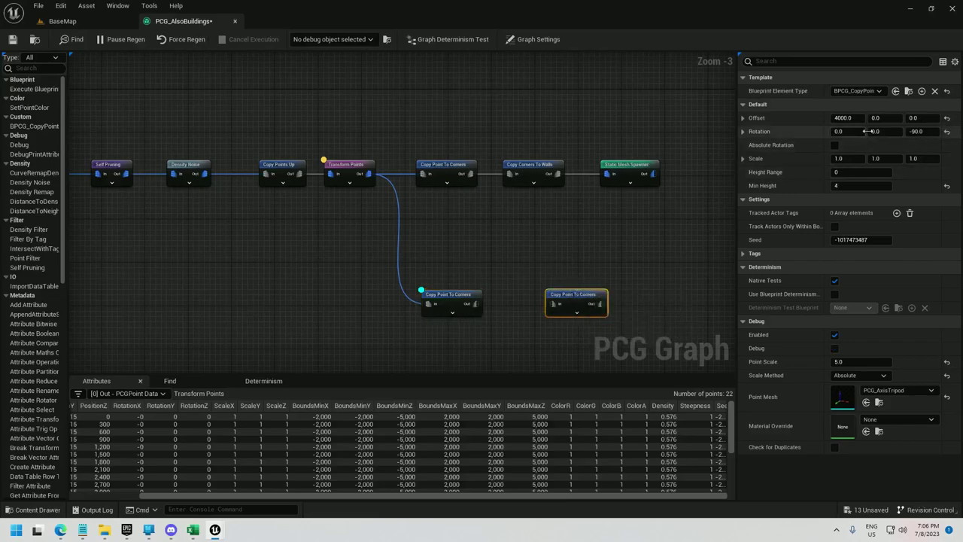
click(884, 119)
text(400)
key(shift+Tab)
text(0)
click(844, 186)
key(Return)
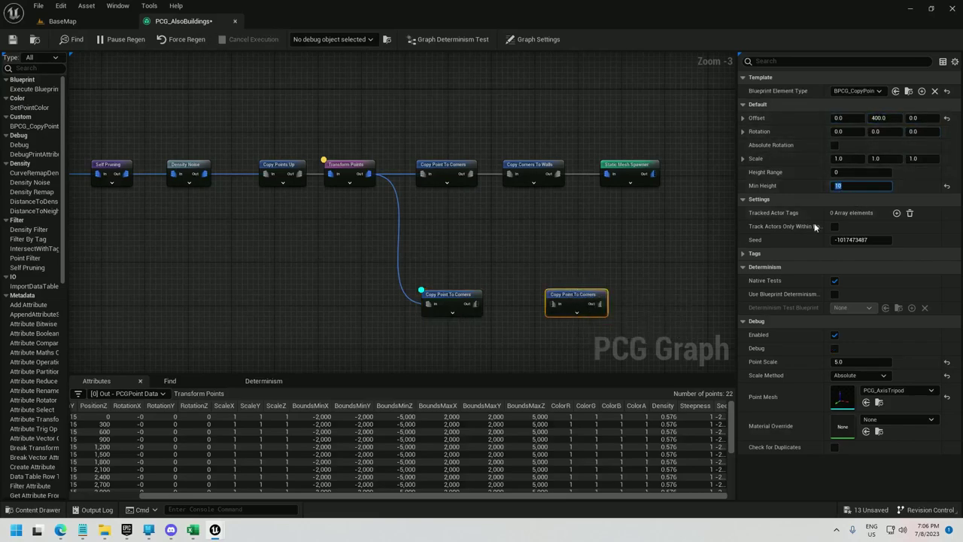
Connect the first copied node's output to the second, debug only the second, and examine the point grid in BaseMap
drag(554, 303, 477, 307)
right_click(572, 299)
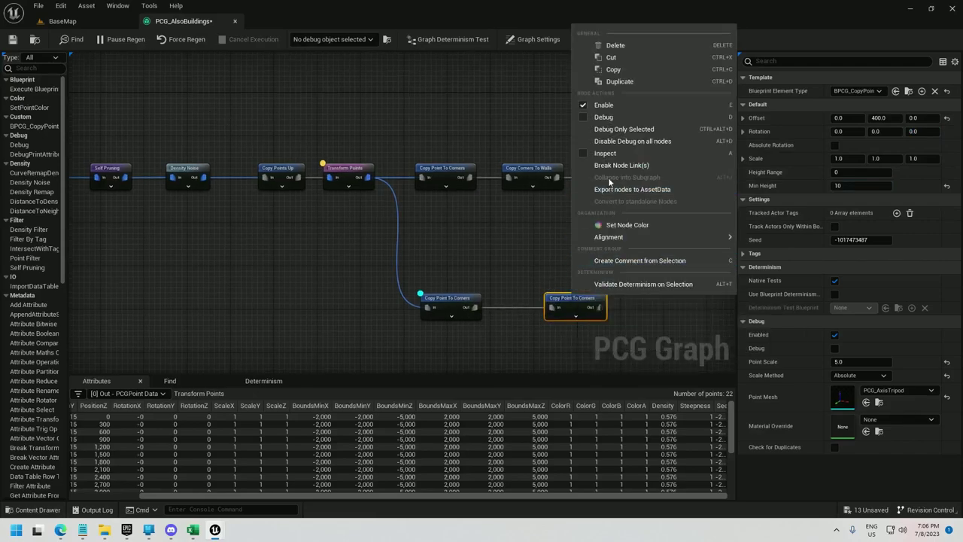
click(624, 128)
click(62, 22)
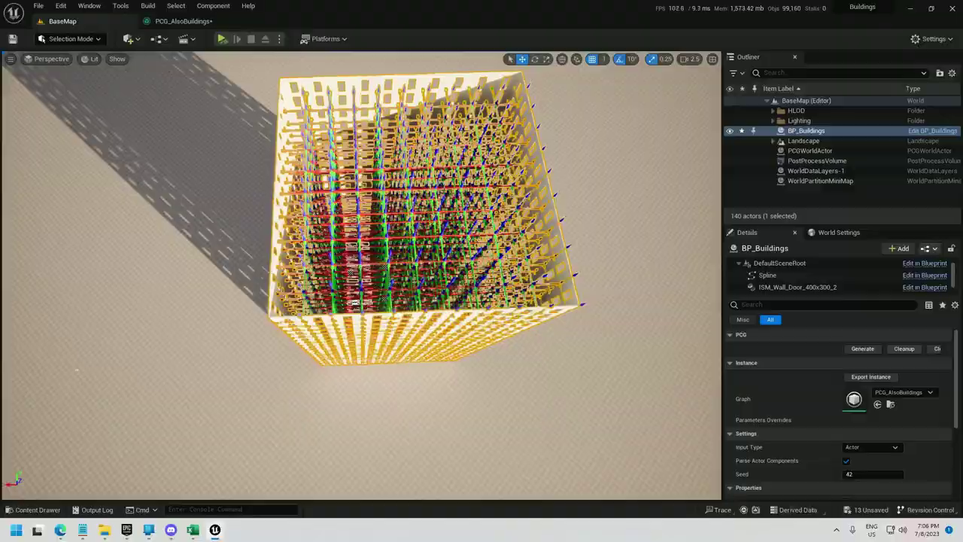
right_drag(447, 182, 434, 75)
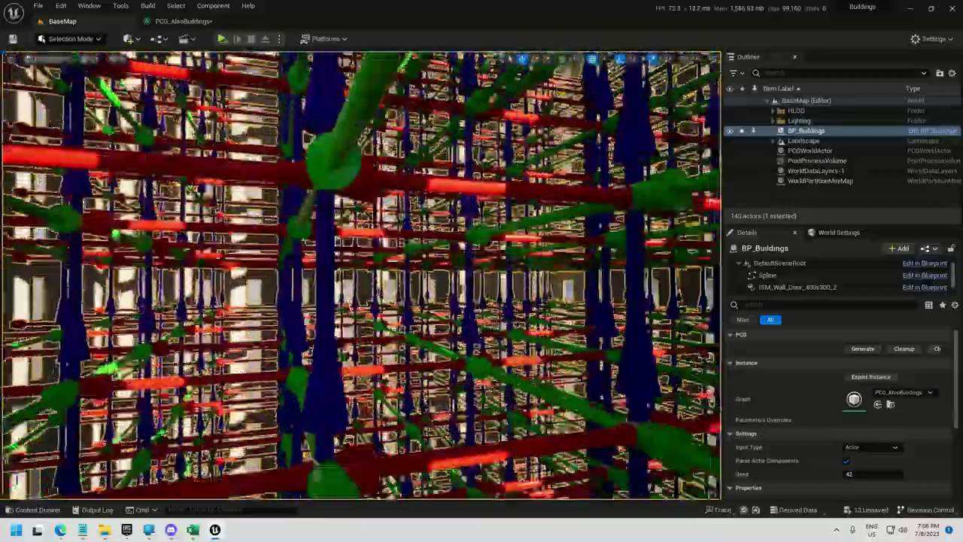
mouse_move(459, 128)
right_down()
mouse_move(462, 162)
mouse_move(467, 136)
right_up()
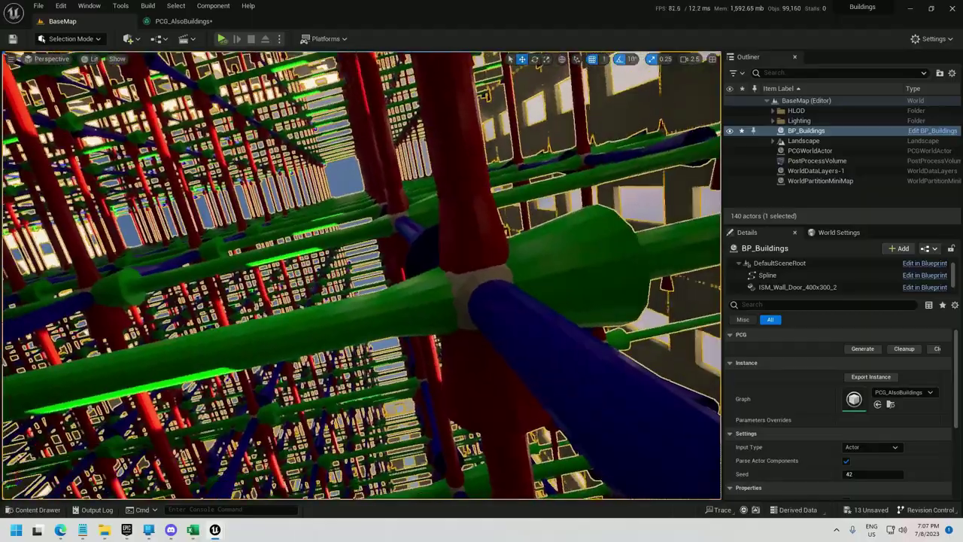
key(f)
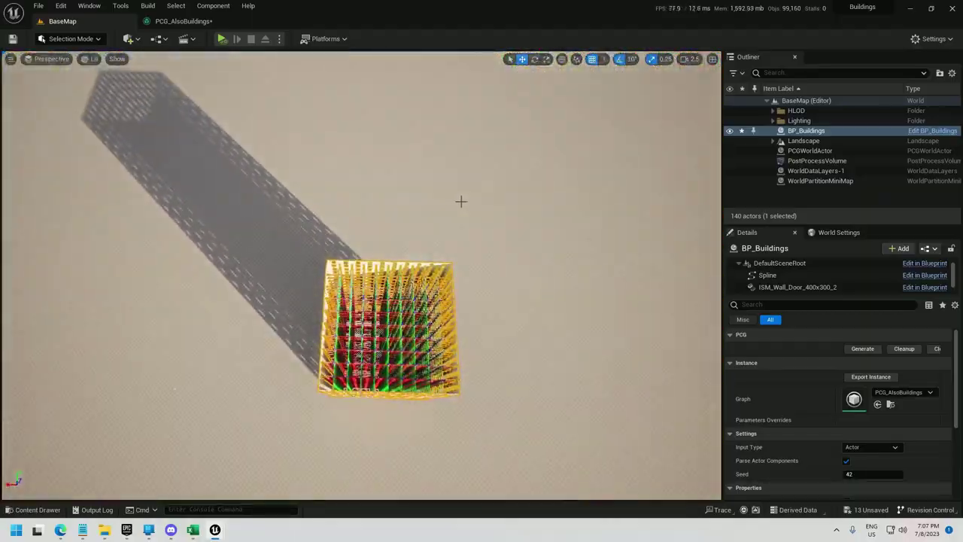
Add a Static Mesh Spawner fed by the output of the second copied node in PCG_AlsoBuildings
click(184, 21)
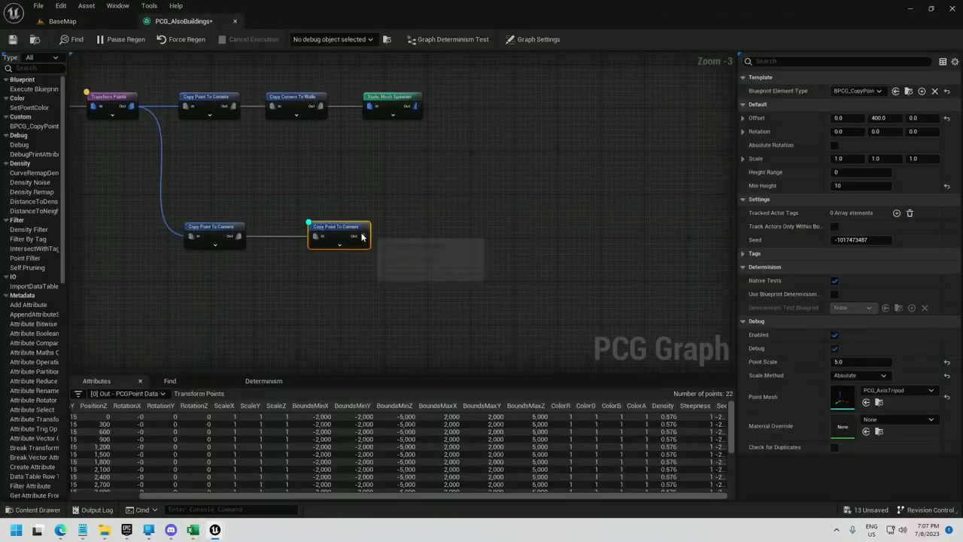
drag(408, 239, 413, 242)
text(static)
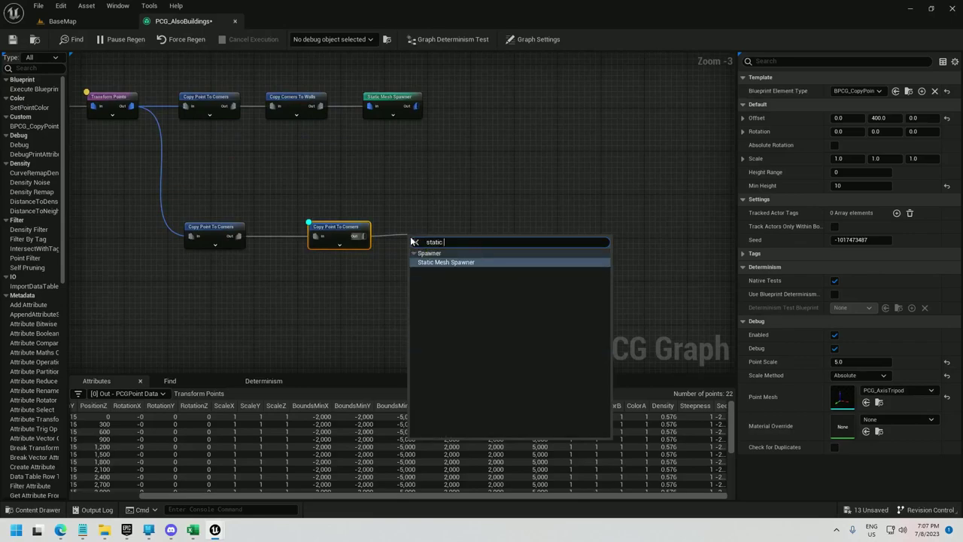
key(Return)
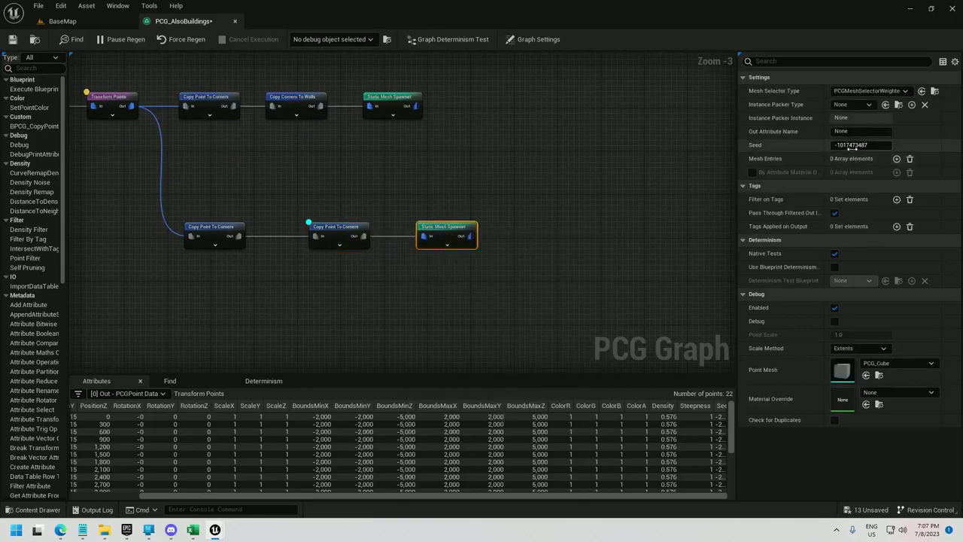
Add a mesh entry to the new Static Mesh Spawner with BlockAllDynamic collision and the Floor_400x400 static mesh
click(898, 159)
click(751, 173)
click(758, 186)
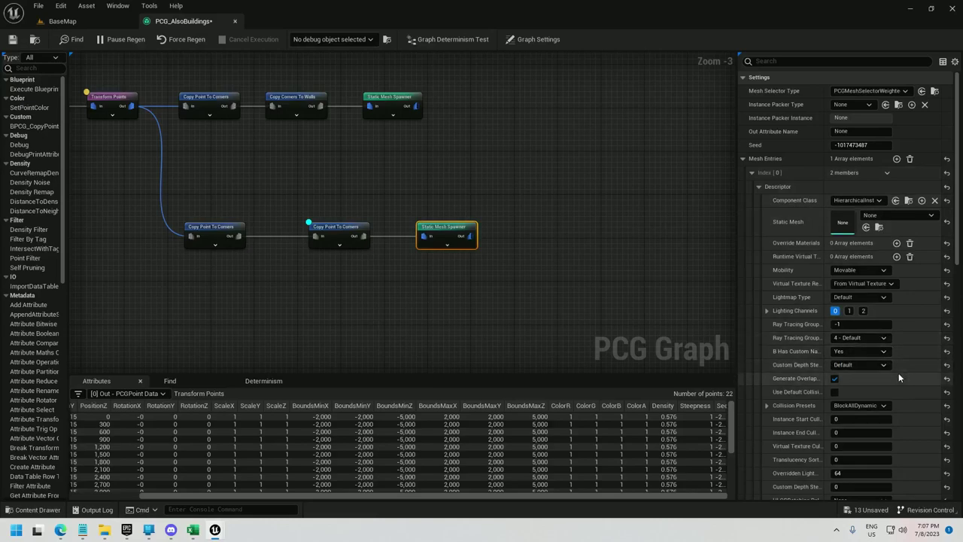
click(852, 406)
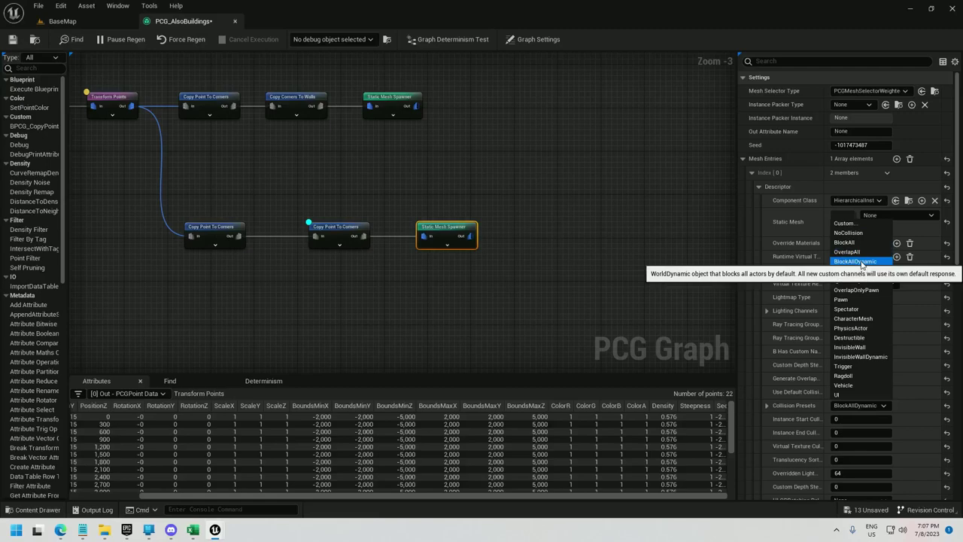
click(862, 261)
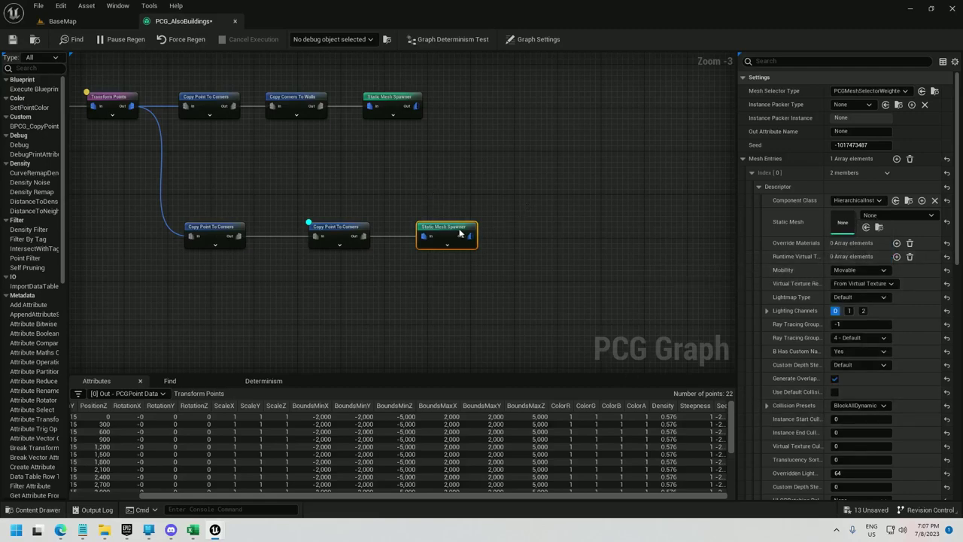
click(874, 216)
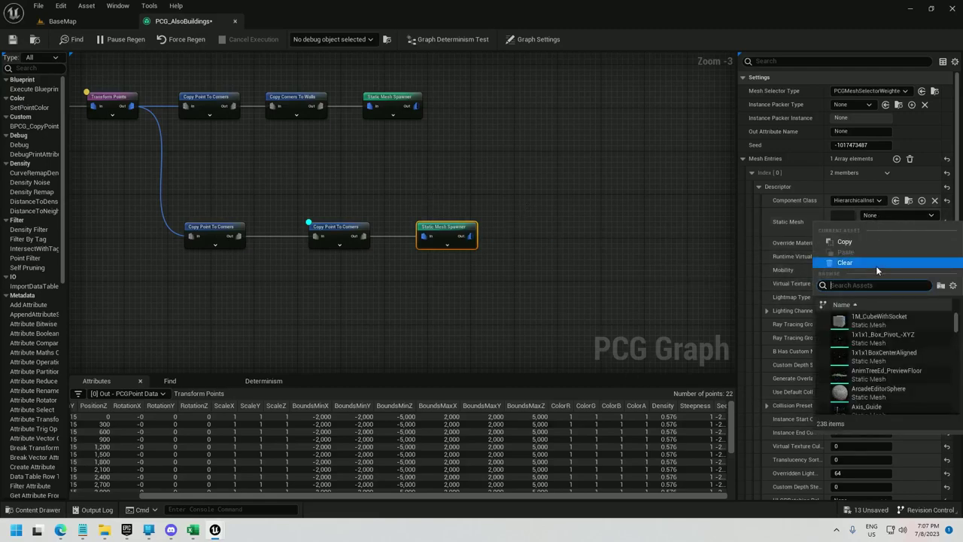
text(floor)
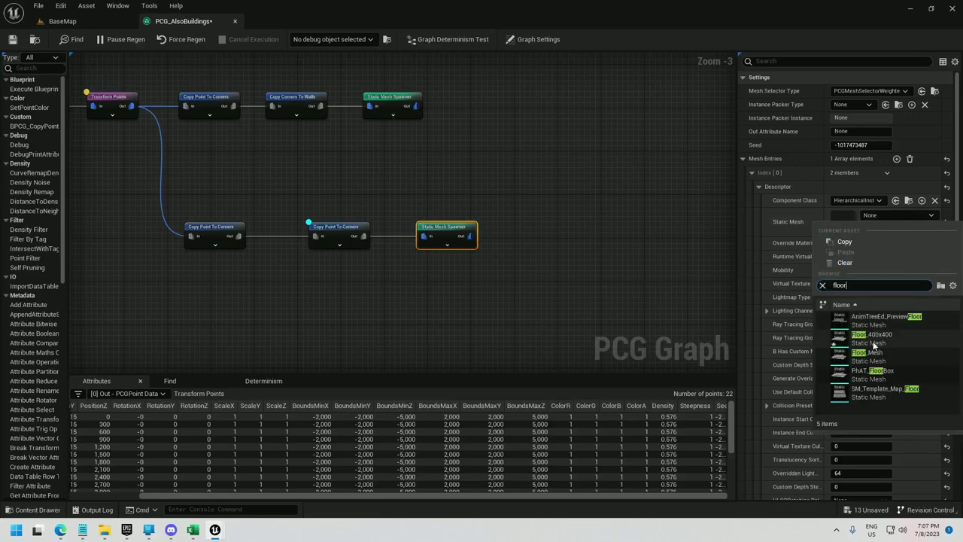
click(874, 343)
Turn off debug on the second Copy Point To Corners node of the floor branch in PCG_AlsoBuildings
click(44, 22)
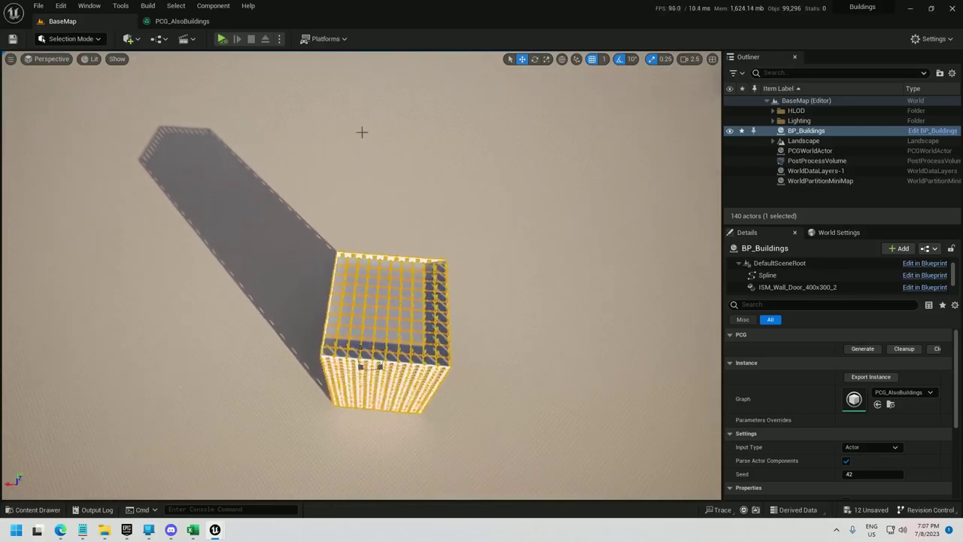
click(192, 21)
right_click(342, 227)
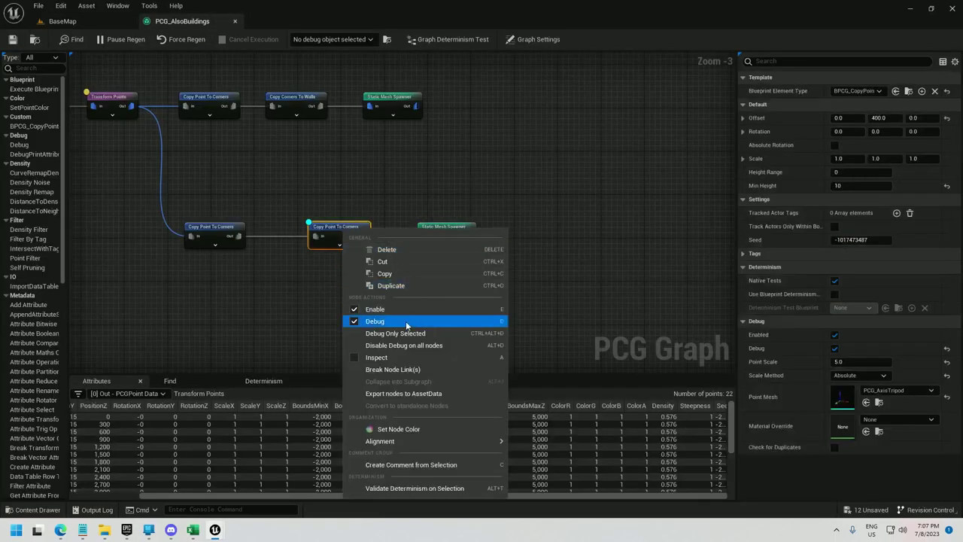
click(348, 323)
Examine the generated building in BaseMap, checking the floor surfaces at the roof and the walls from several angles
click(94, 22)
mouse_move(225, 188)
right_down()
mouse_move(226, 154)
mouse_move(211, 185)
right_up()
key(w)
mouse_move(266, 247)
right_down()
mouse_move(270, 226)
mouse_move(267, 247)
right_up()
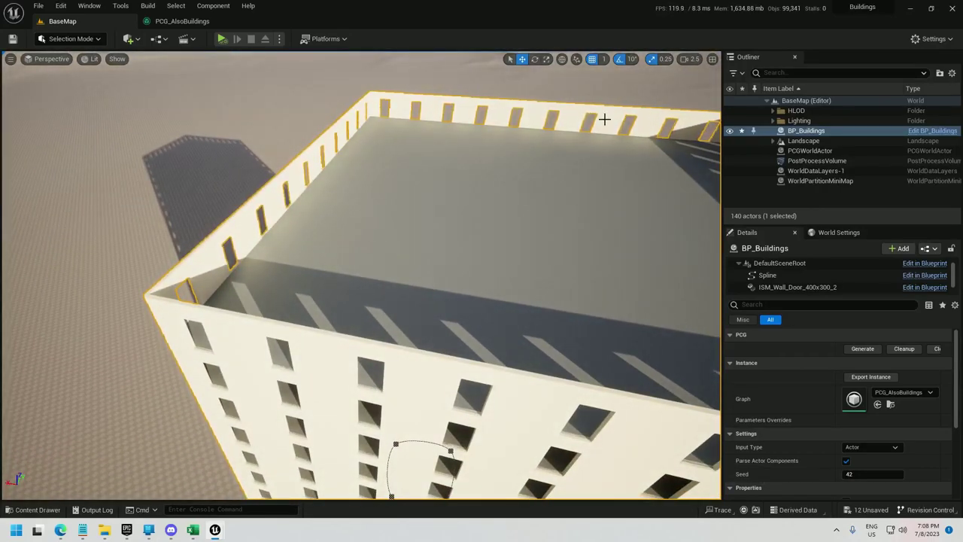
key(q)
right_drag(605, 119, 603, 92)
key(s)
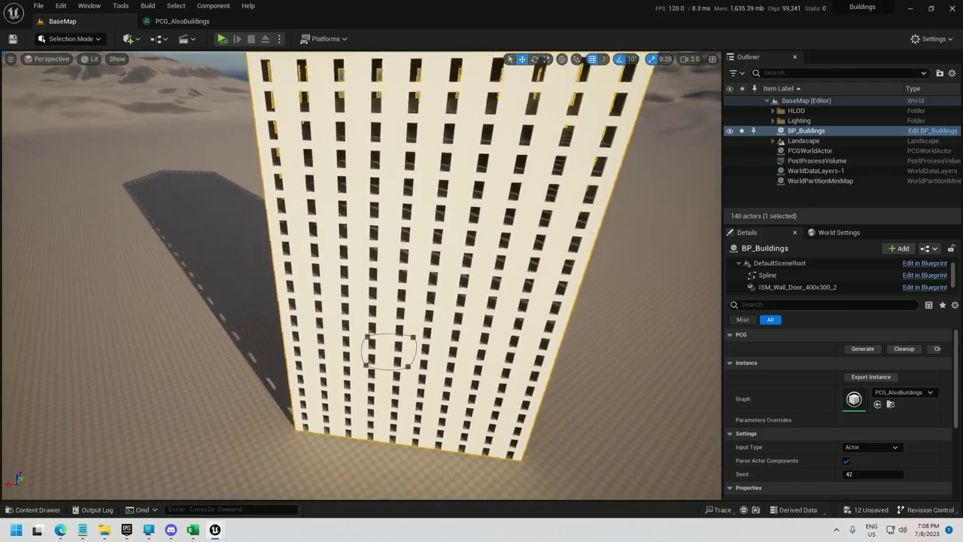
right_drag(378, 288, 379, 289)
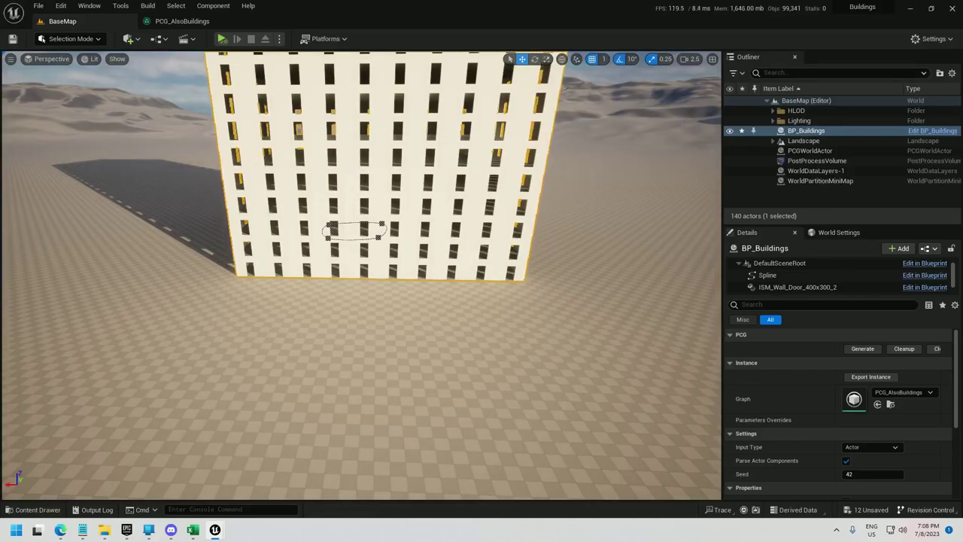
key(e)
right_drag(329, 247, 329, 246)
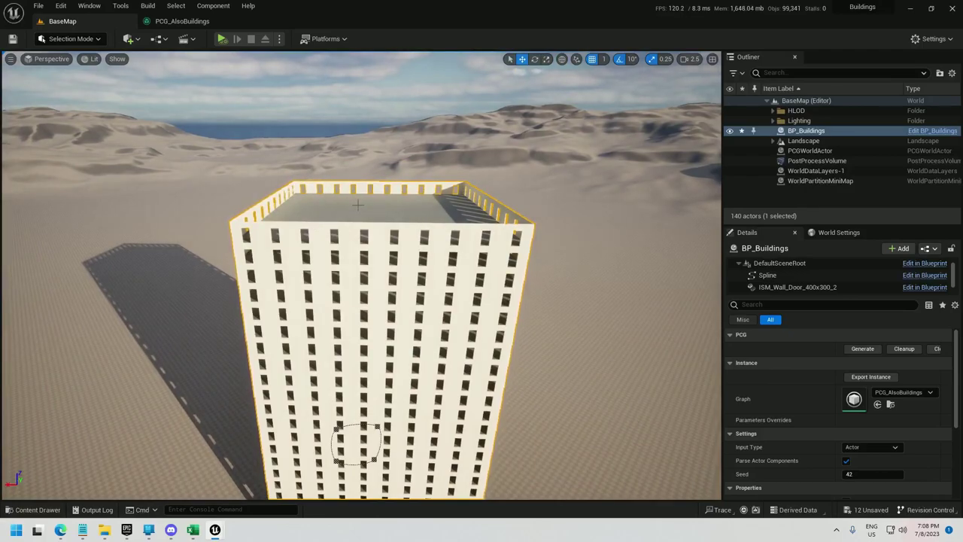
right_drag(437, 228, 437, 227)
right_drag(362, 347, 353, 332)
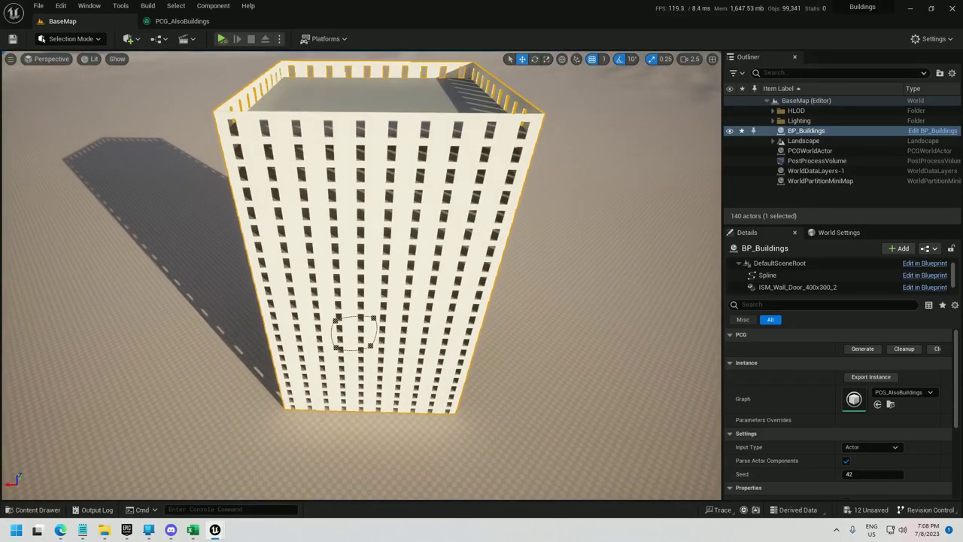
right_drag(349, 147, 349, 147)
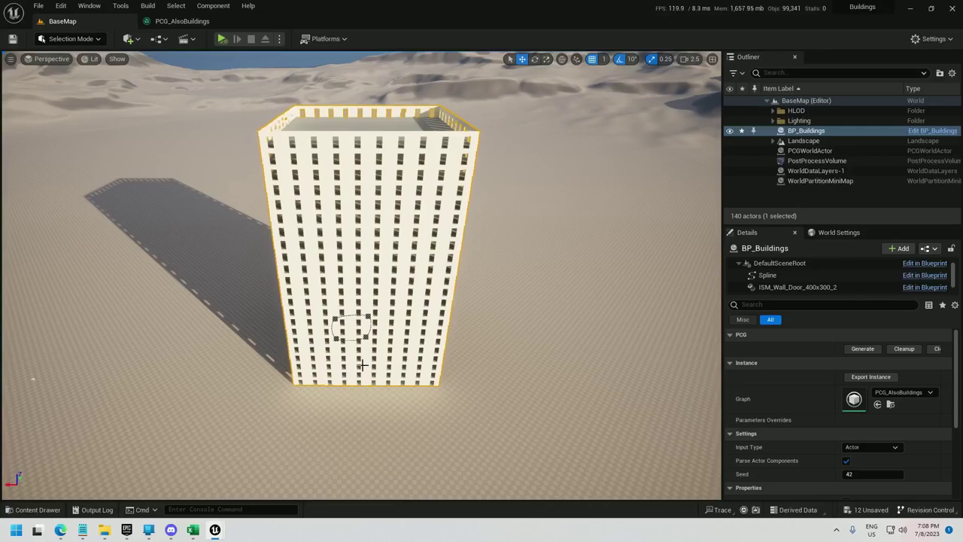
Add a Transform Points node in PCG_AlsoBuildings fed by the output of the Density Noise node
click(178, 22)
right_drag(214, 137, 533, 167)
right_drag(350, 164, 403, 168)
click(322, 132)
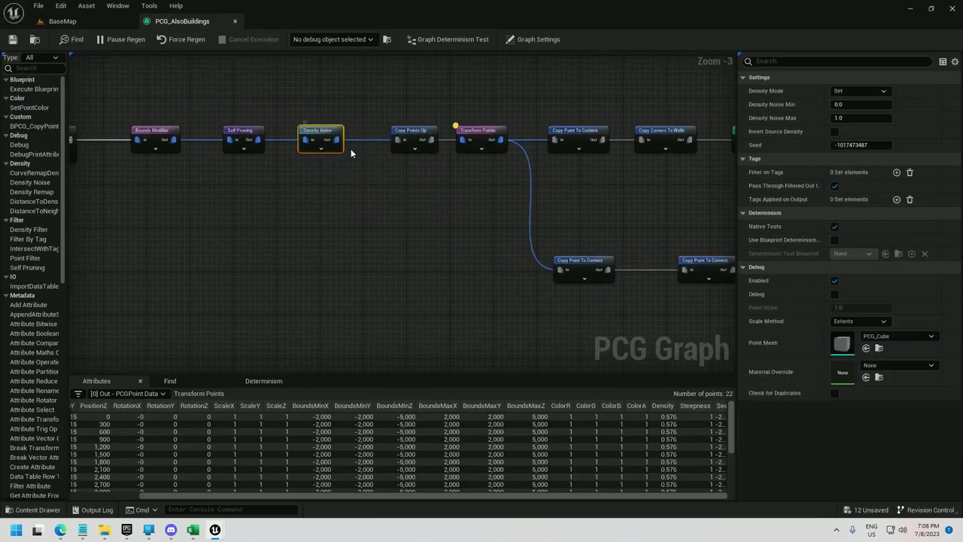
drag(340, 145, 460, 314)
text(transform p)
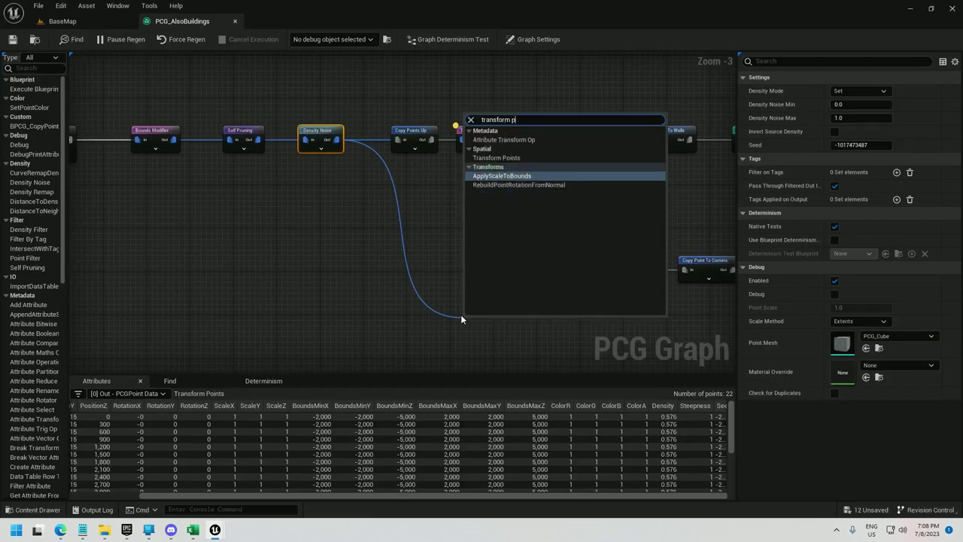
key(Return)
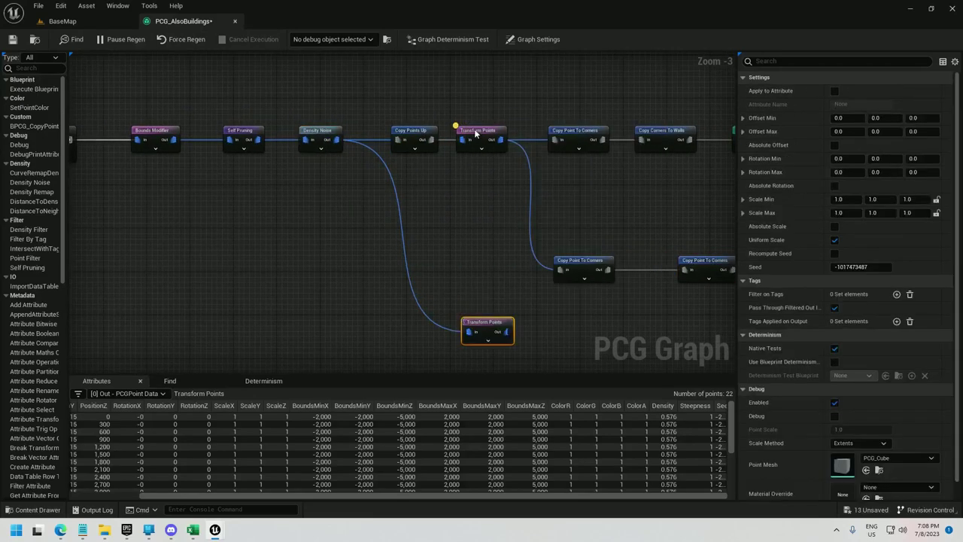
Debug only the new Transform Points node, with Absolute scale method, Point Scale 5.0 and the PCG_AxisTripod point mesh
right_click(497, 323)
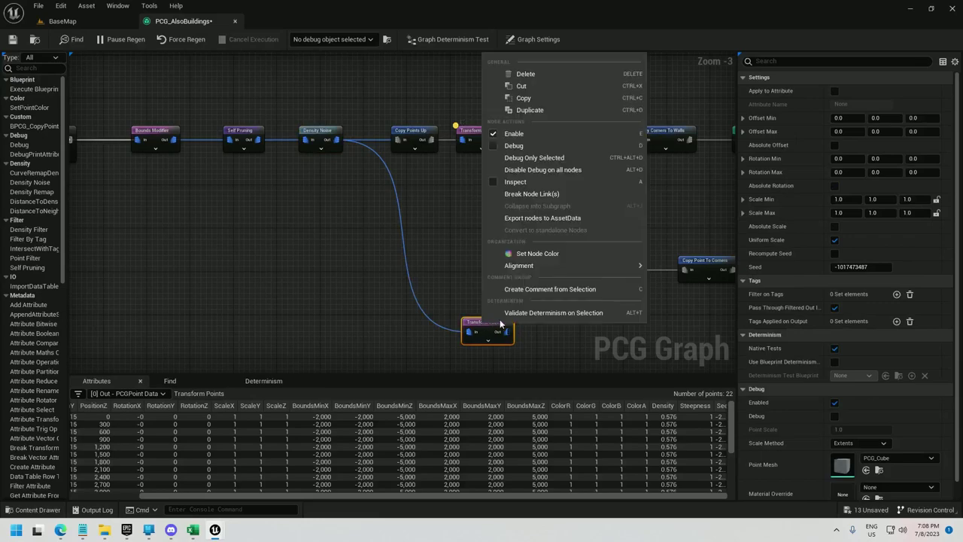
click(535, 157)
click(831, 444)
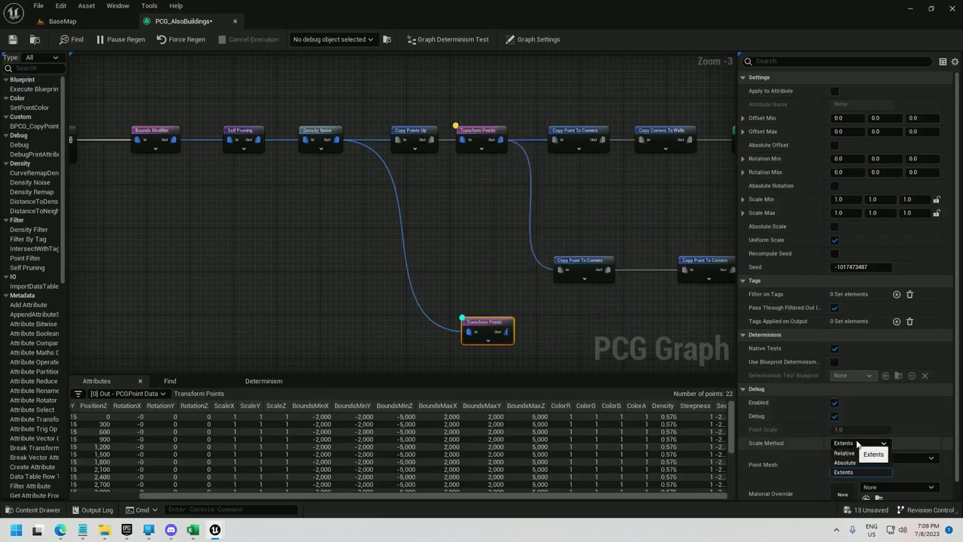
click(861, 464)
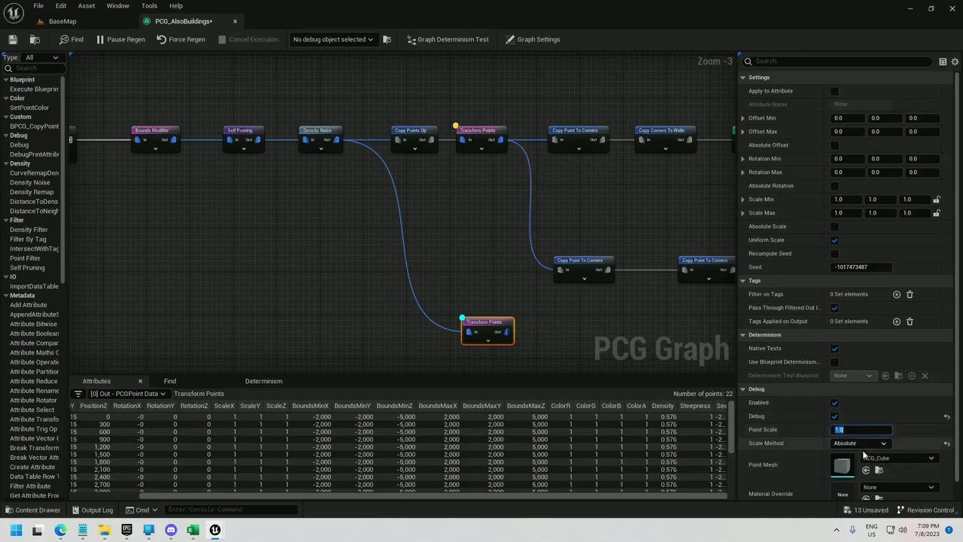
click(877, 459)
click(872, 359)
Examine the debug point inside the building in BaseMap, using the Unlit view mode
click(67, 23)
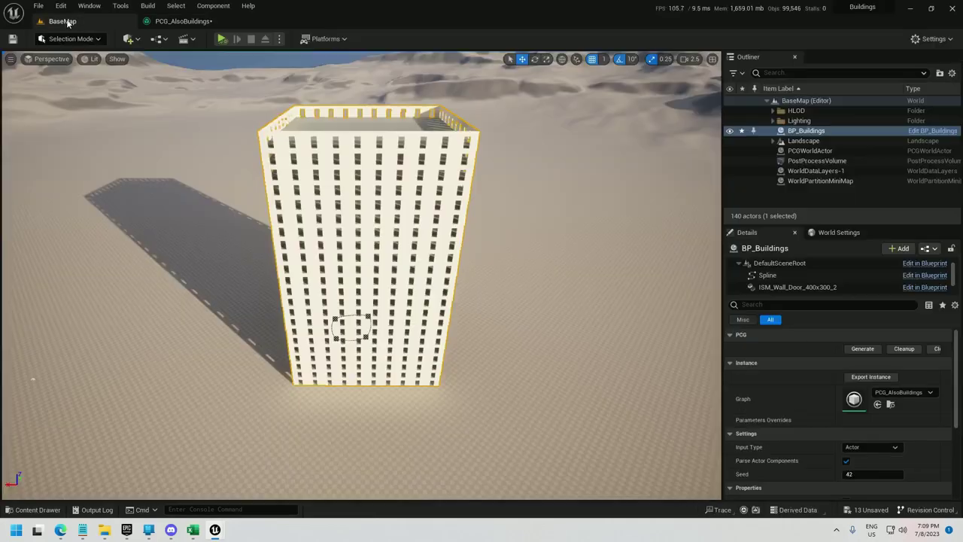
right_drag(282, 124, 245, 115)
key(w)
key(w)
key(s)
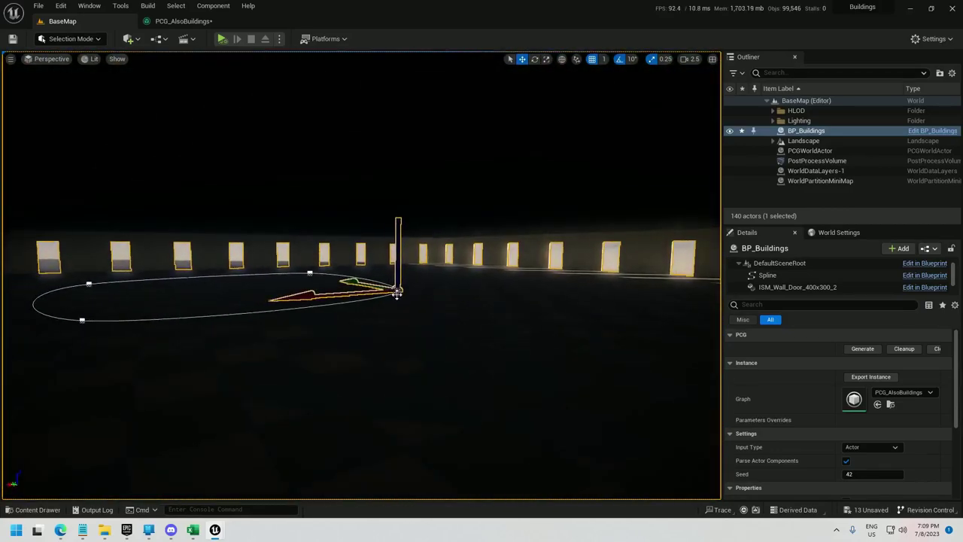
click(93, 62)
click(112, 98)
right_drag(173, 161, 166, 185)
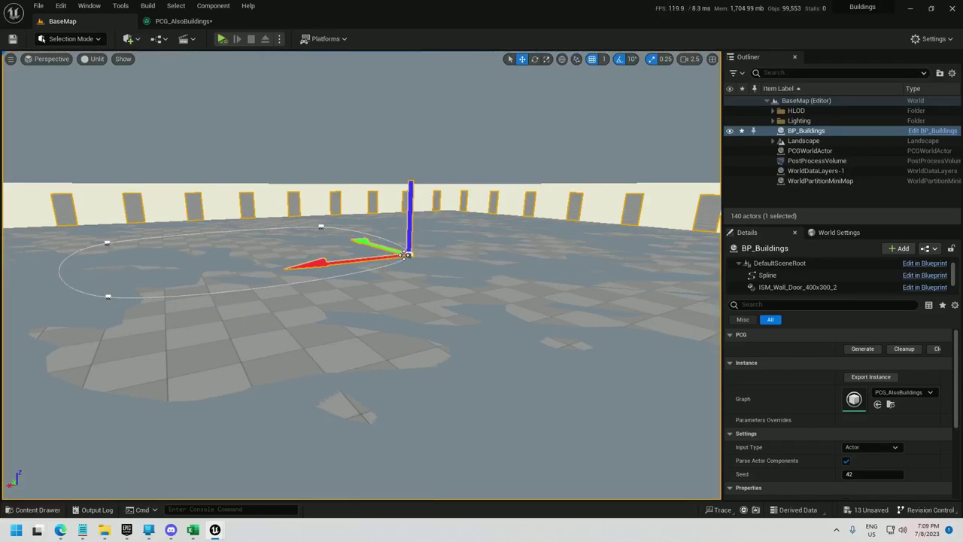
right_drag(410, 256, 396, 285)
right_drag(128, 132, 133, 134)
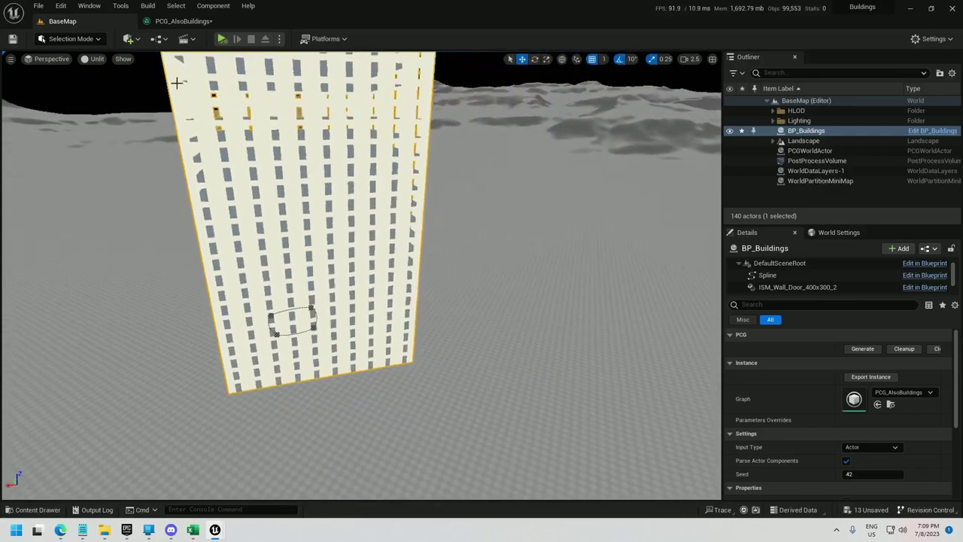
Debug only the Transform Points node that follows Copy Points Up and check its points on the building in BaseMap
click(183, 22)
right_drag(472, 271, 389, 251)
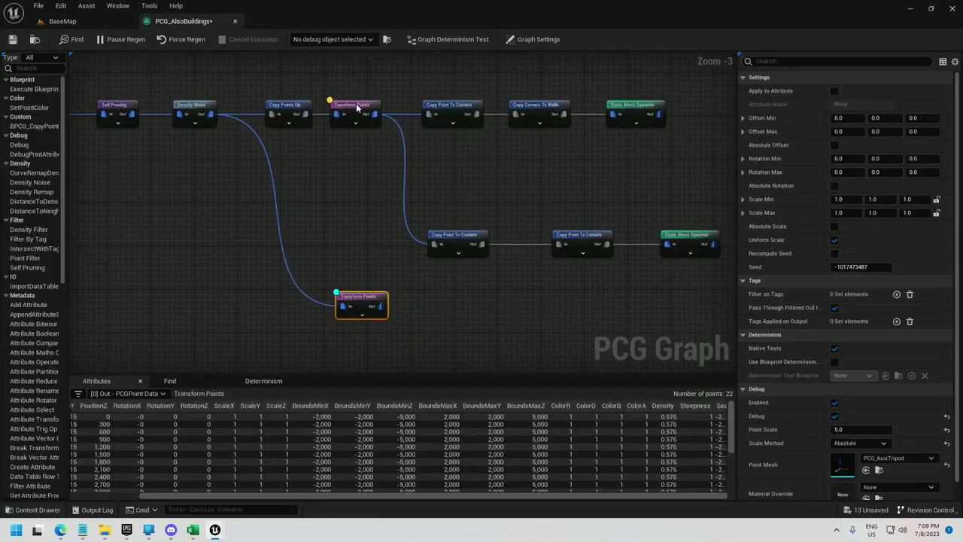
click(449, 249)
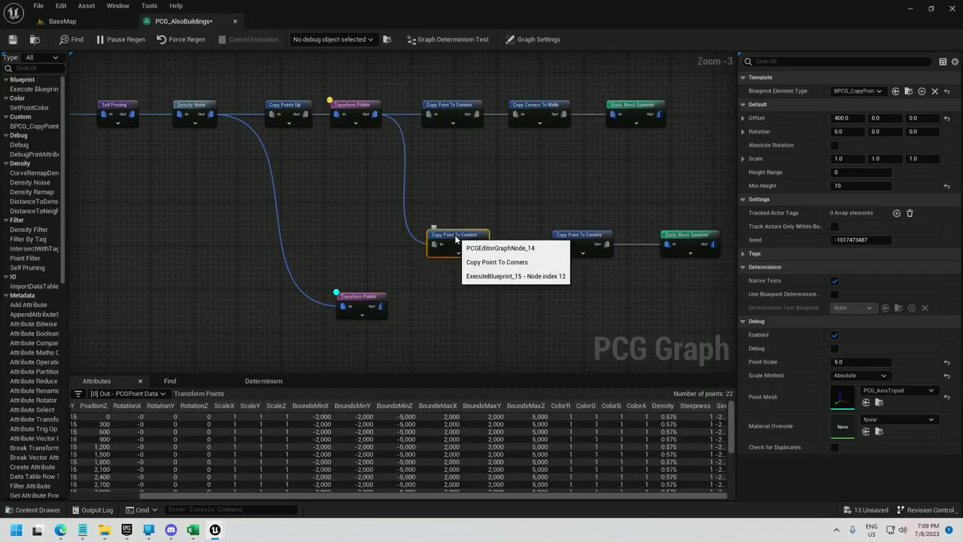
click(347, 105)
right_click(348, 105)
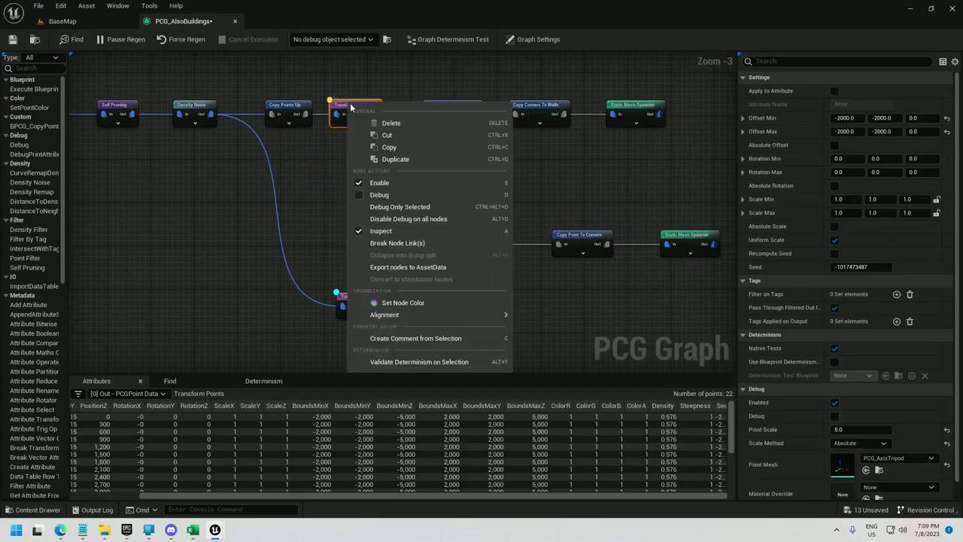
click(392, 205)
click(63, 21)
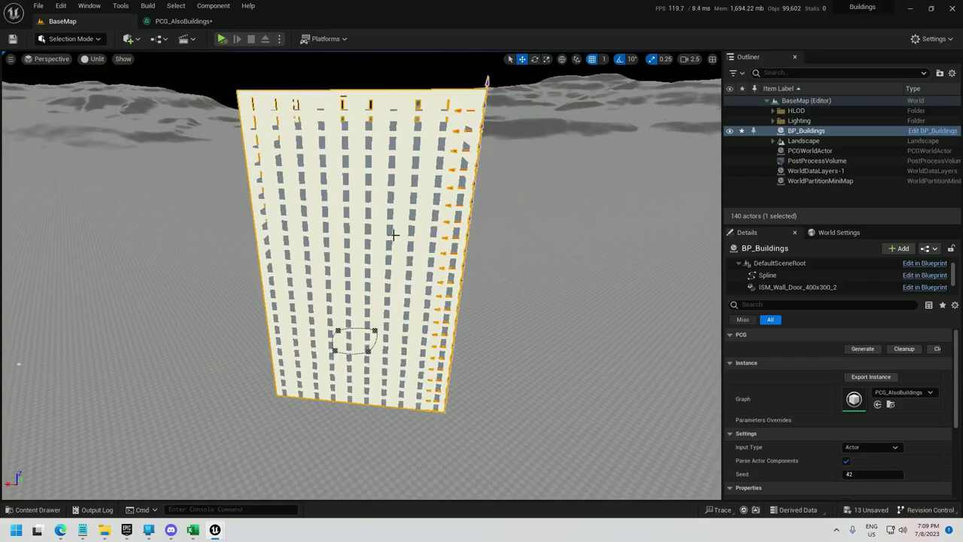
Set Offset Min and Offset Max of the Transform Points node fed by Density Noise to -2000, -2000, 0
click(184, 21)
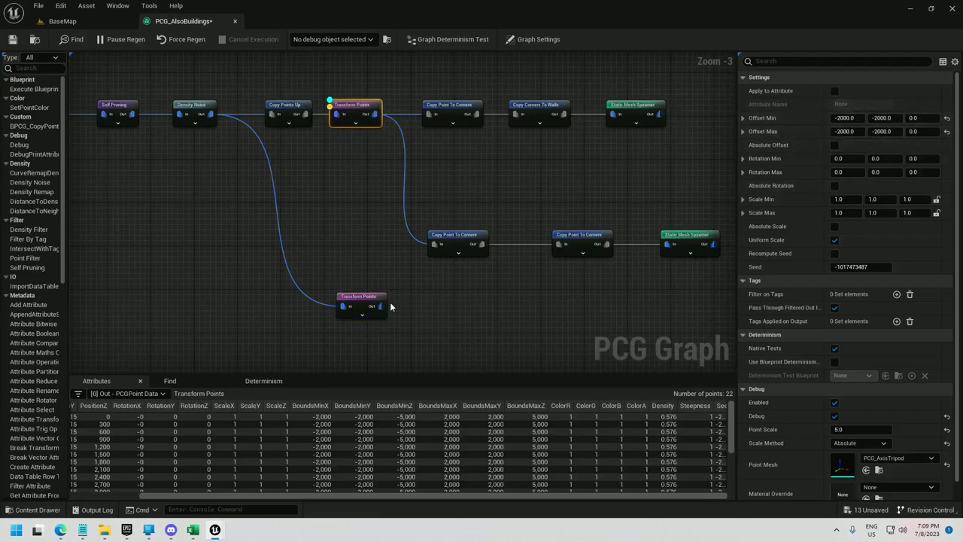
click(368, 296)
click(847, 119)
text(-20)
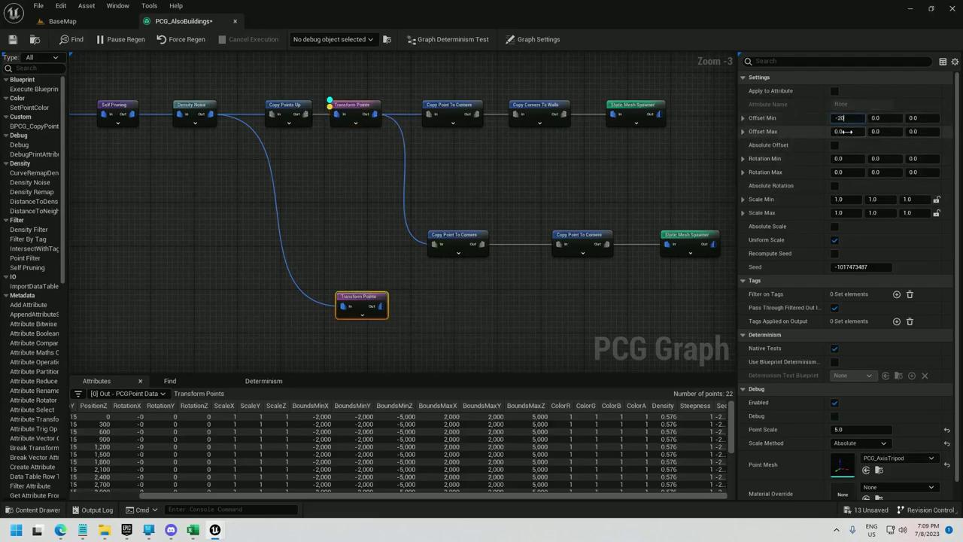
text(-2000.)
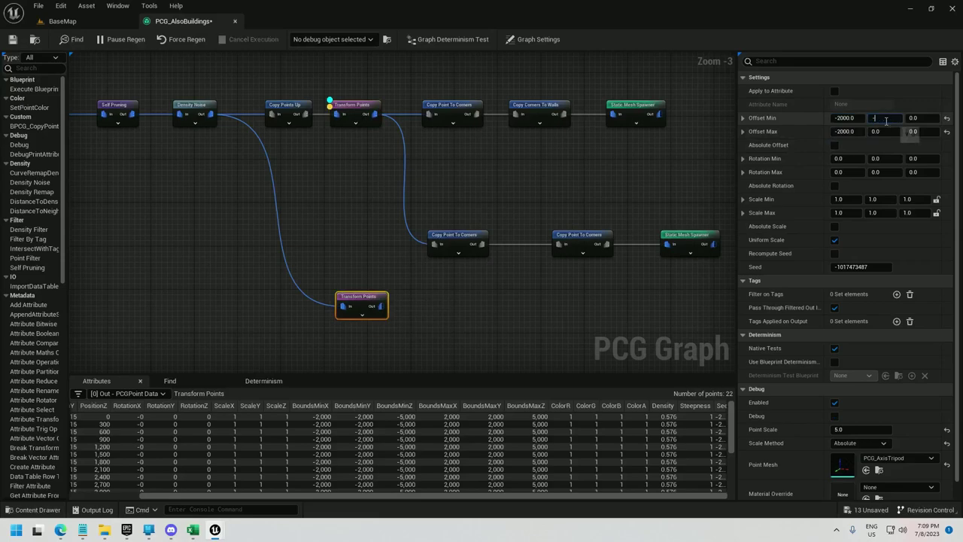
text(00)
key(Return)
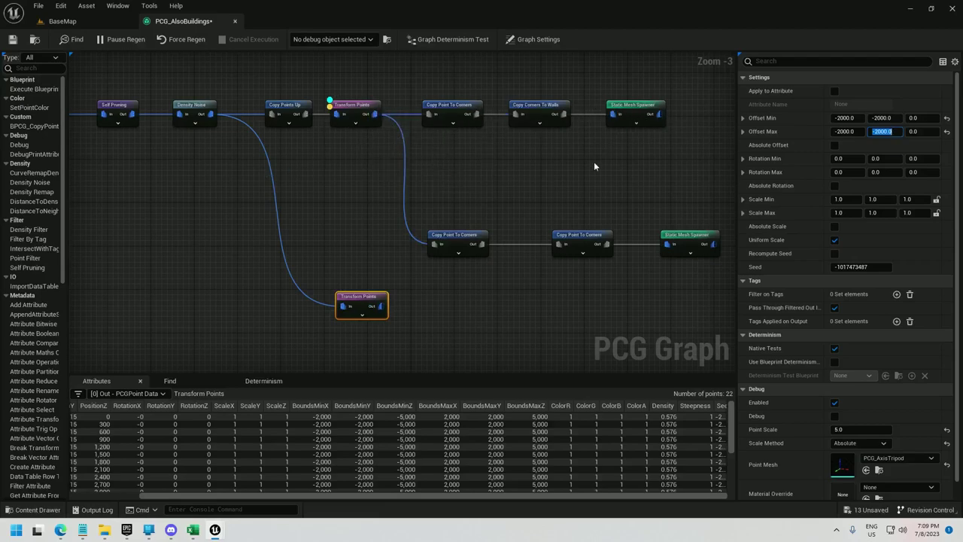
Rearrange the graph by repositioning the lower Transform Points node and shifting the floor branch nodes further along to make room
drag(373, 309, 282, 316)
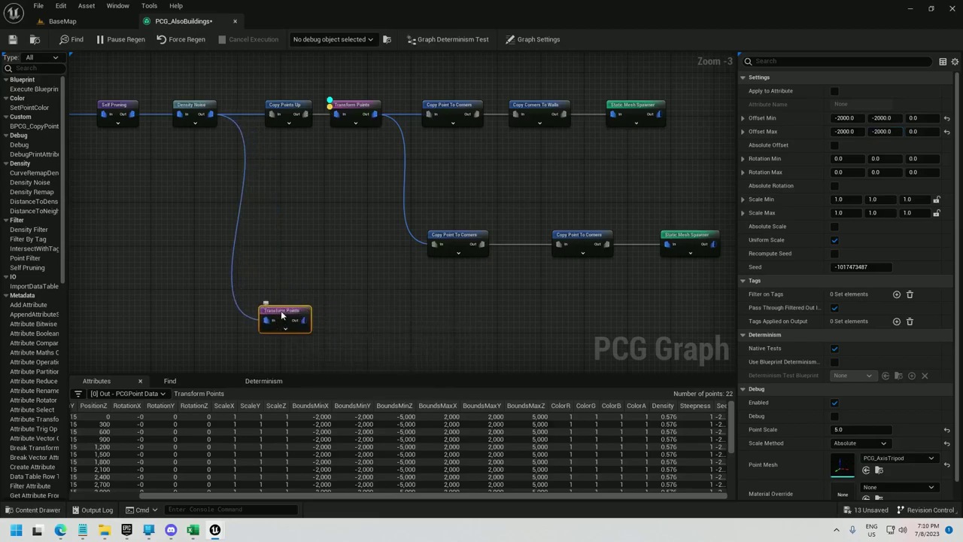
right_drag(423, 283, 328, 246)
drag(329, 245, 610, 199)
drag(373, 197, 423, 199)
drag(181, 278, 233, 280)
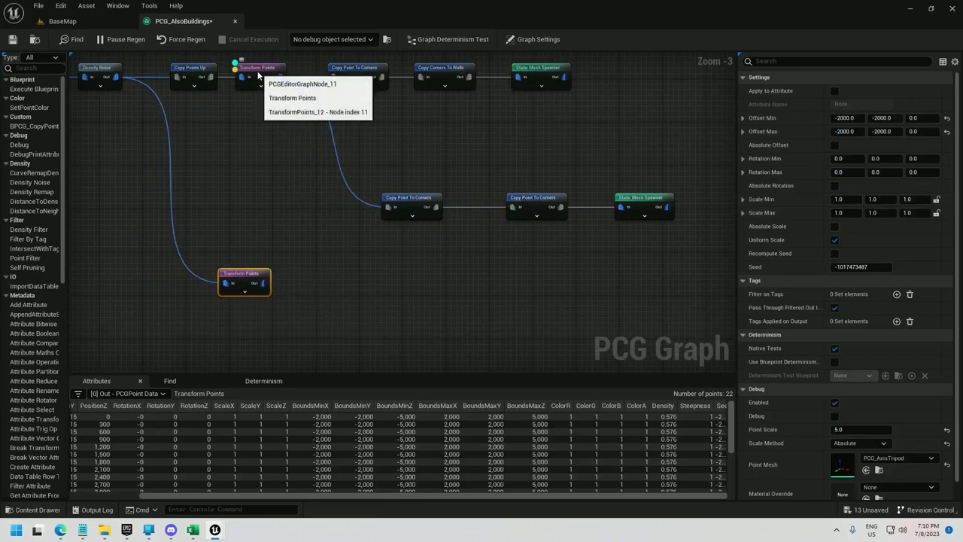
Add another Transform Points node ahead of the floor branch's first Copy Point To Corners node
right_click(297, 172)
text(transform)
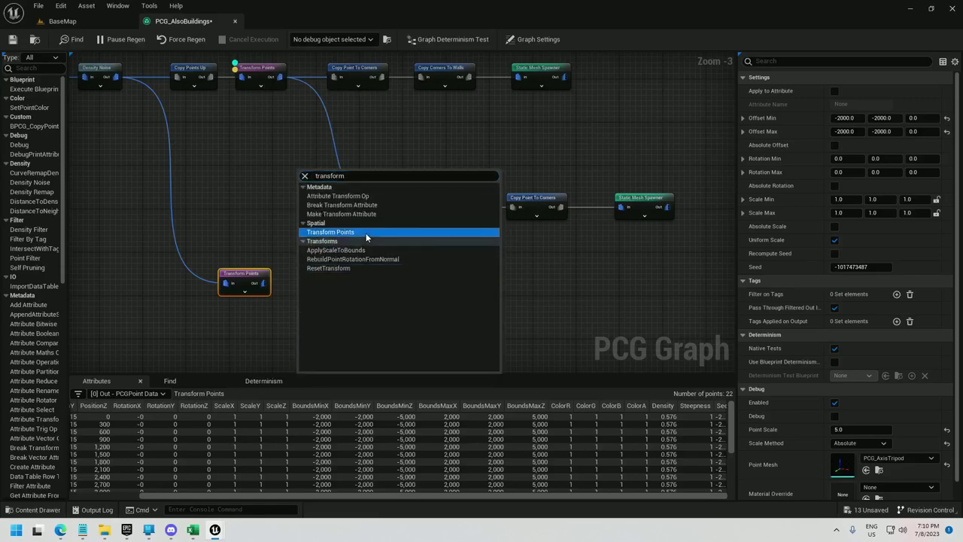
click(361, 232)
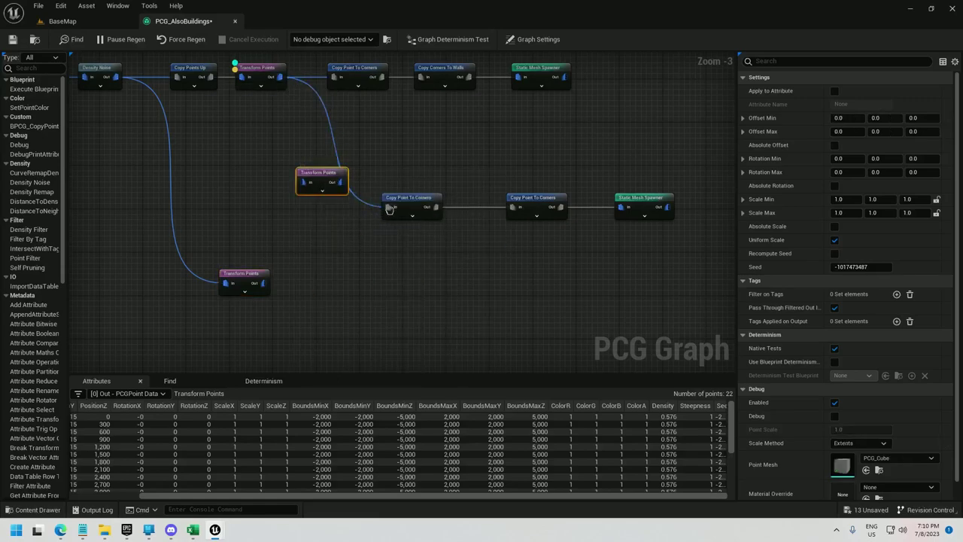
Route the floor branch through the new Transform Points node with Offset Min and Max Z set to 300, and align it with Copy Point To Corners
ctrl+drag(389, 208, 280, 186)
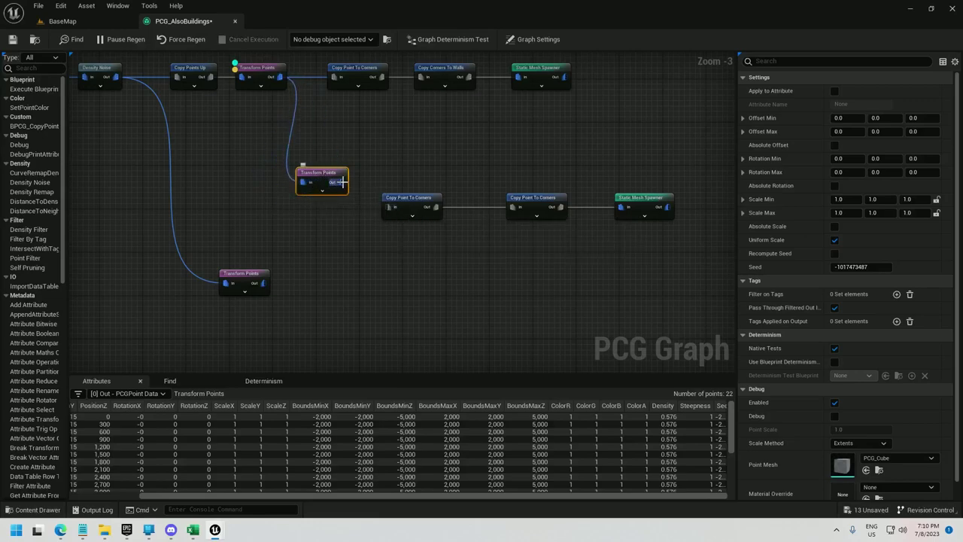
click(915, 117)
text(300)
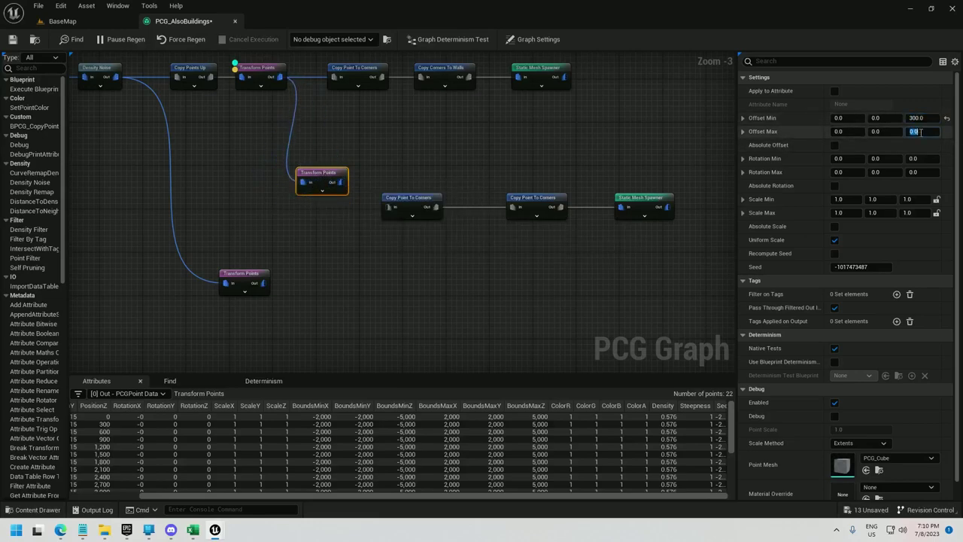
text(300)
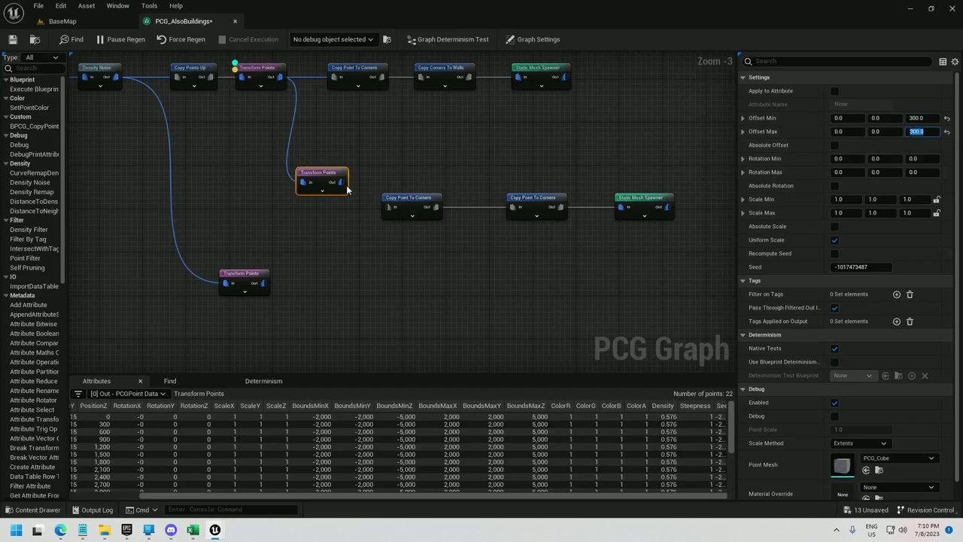
drag(390, 208, 390, 208)
drag(323, 172, 330, 197)
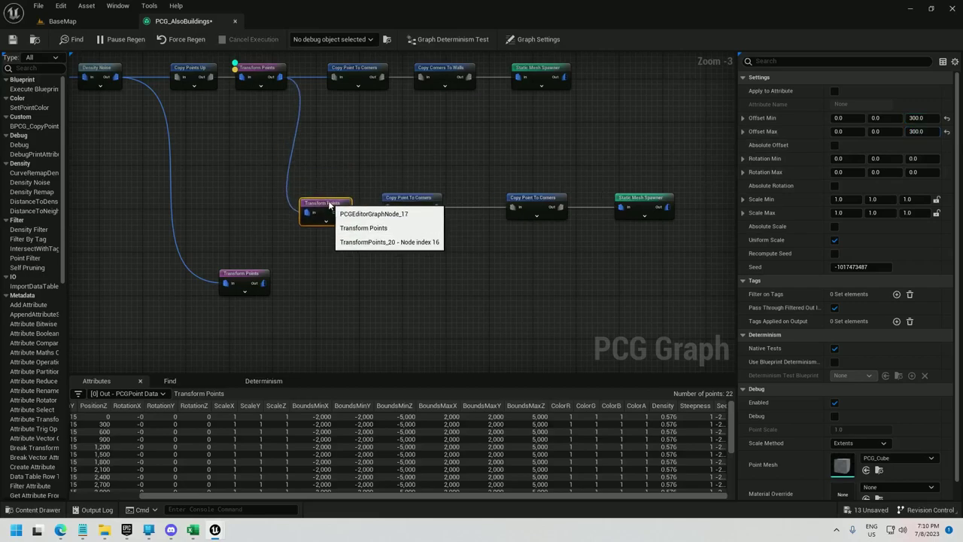
Examine the raised floor meshes in BaseMap from inside the building at ground level and from above the roof
click(64, 27)
right_drag(248, 173, 204, 153)
key(w)
scroll(236, 160, down, 3)
key(w)
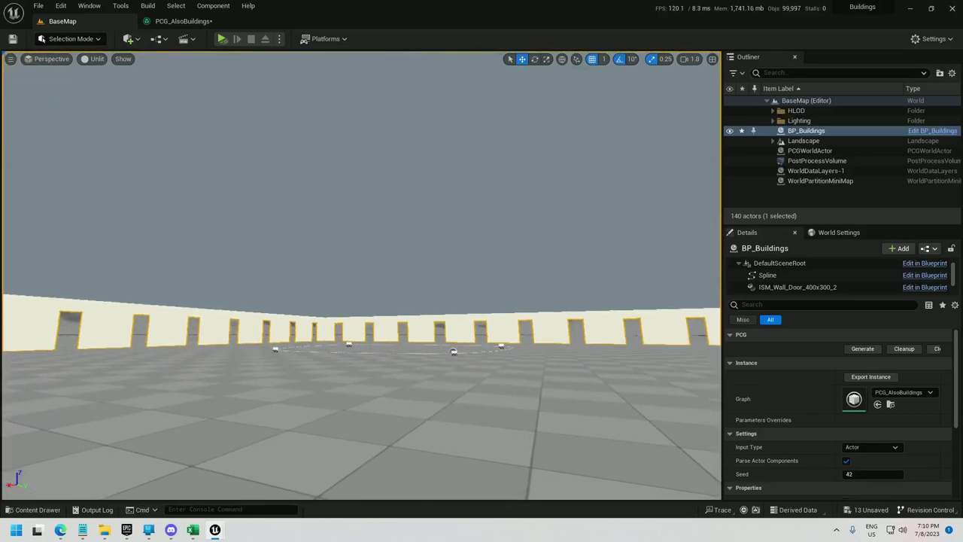
right_drag(199, 298, 472, 364)
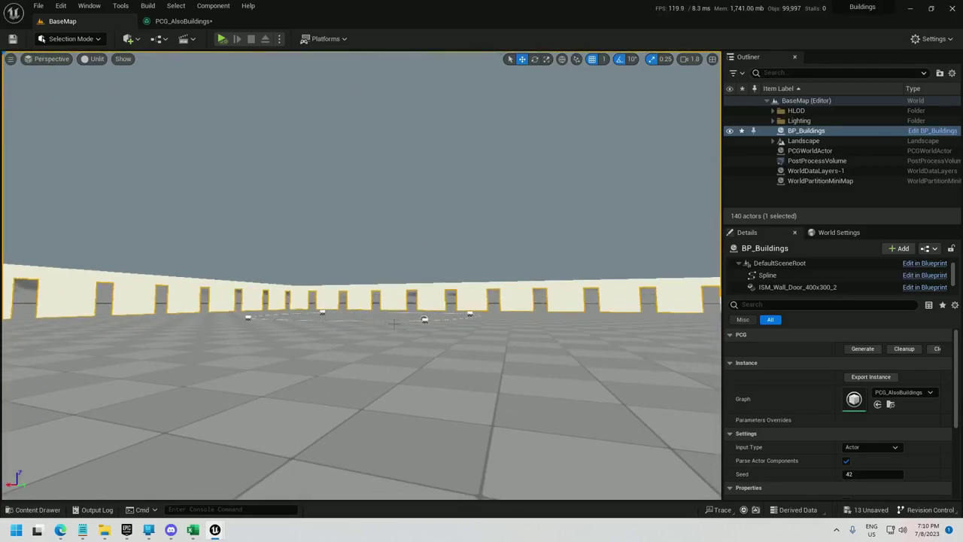
key(s)
right_drag(361, 276, 351, 361)
right_drag(350, 493, 316, 418)
Feed the lower Transform Points node into the first floor Copy Point To Corners node and place it beneath the other Transform Points node
click(184, 21)
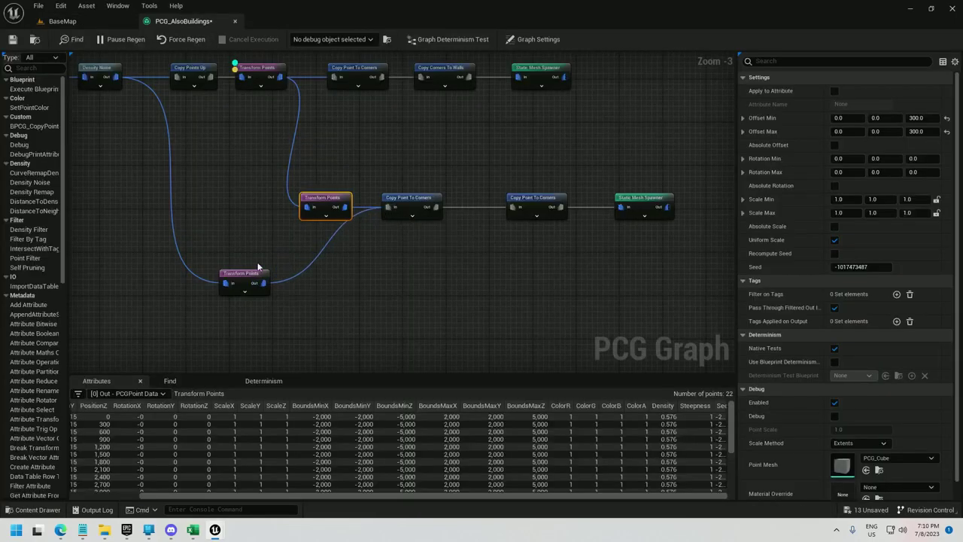
drag(256, 273, 335, 262)
Inspect the building's ground floor, doorways and roof edges in BaseMap
click(63, 21)
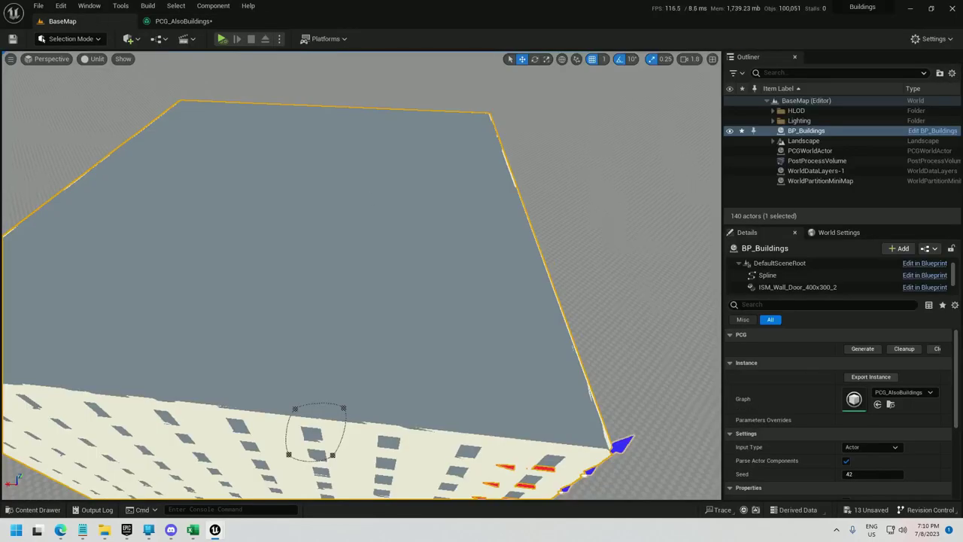
right_drag(361, 271, 369, 354)
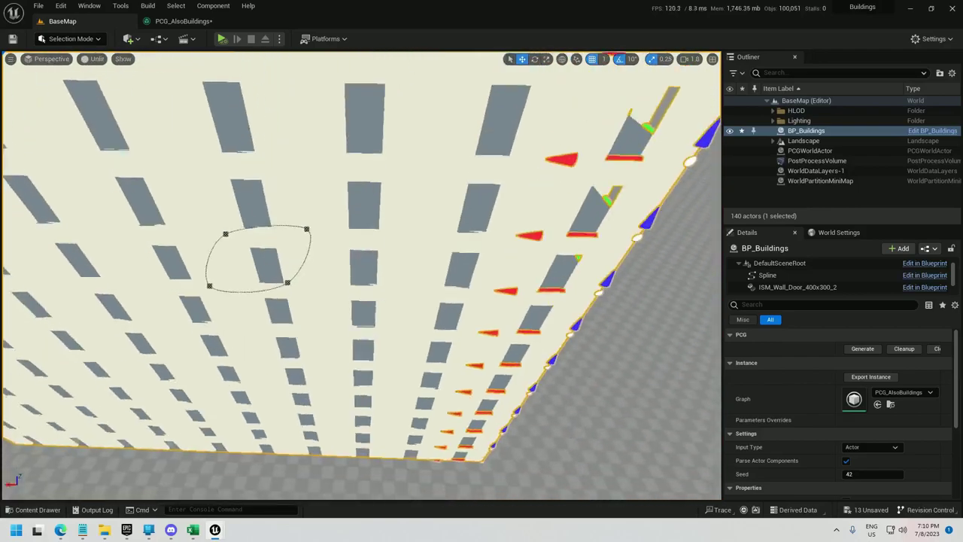
right_drag(278, 278, 282, 336)
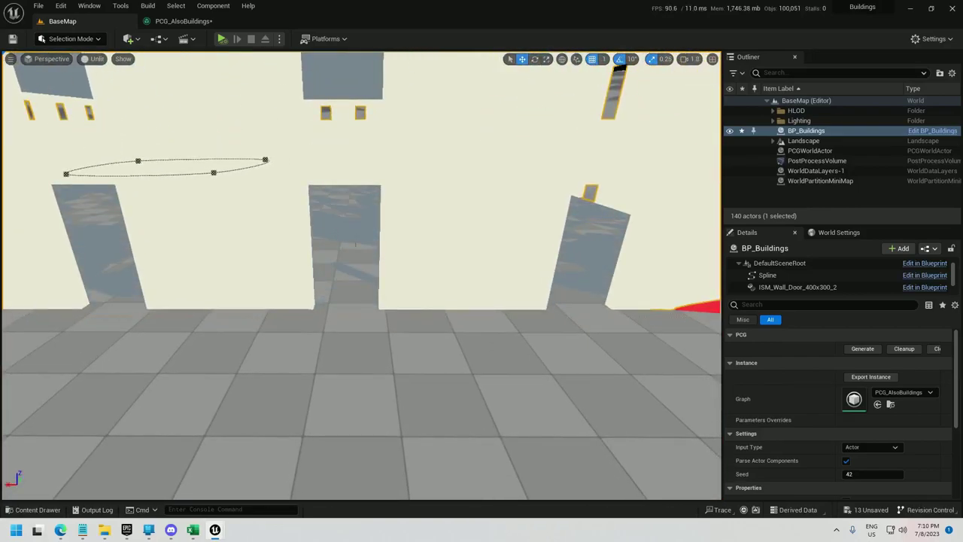
right_drag(350, 217, 301, 214)
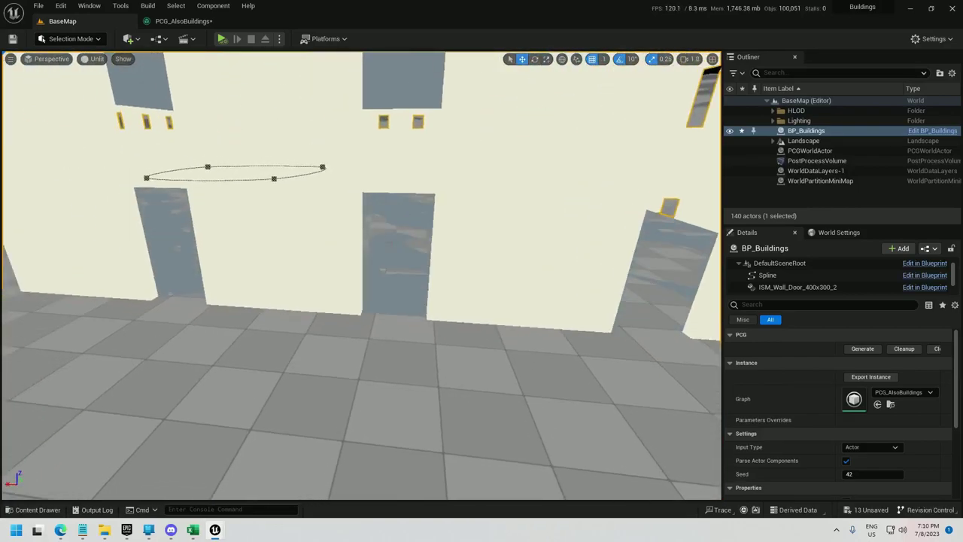
right_drag(405, 233, 263, 286)
right_drag(414, 249, 434, 234)
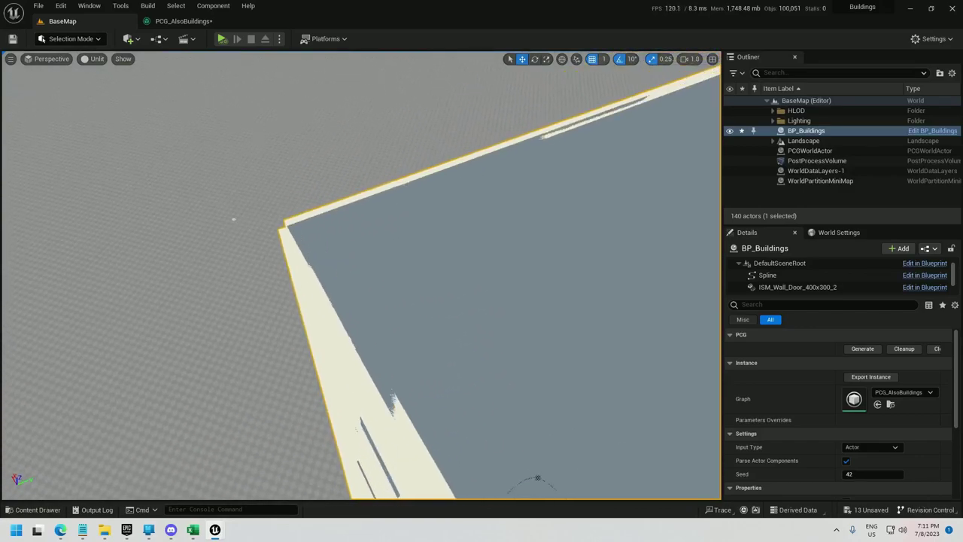
right_drag(321, 165, 337, 135)
Shift the floor branch nodes along and insert a Transform Points node between both existing Transform Points nodes and the first Copy Point To Corners node
click(173, 23)
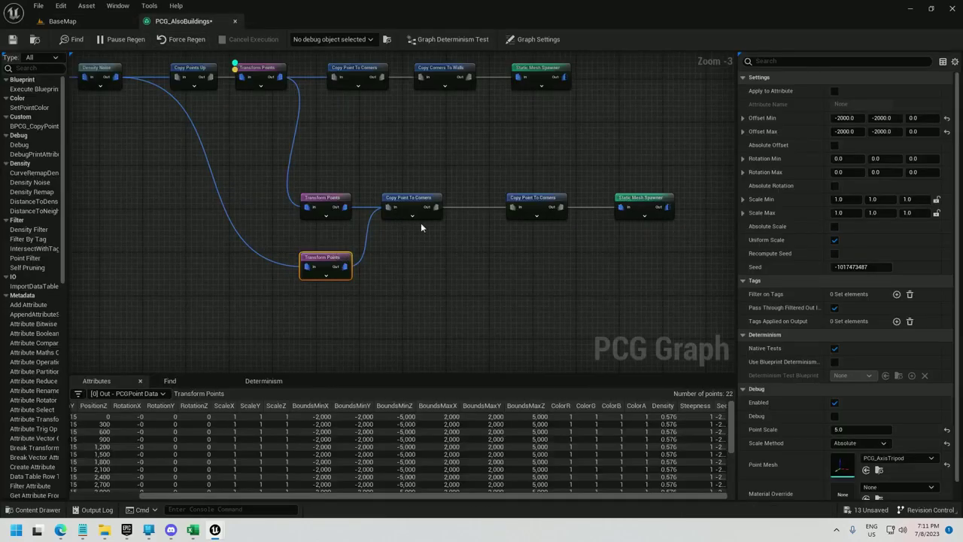
drag(650, 231, 533, 201)
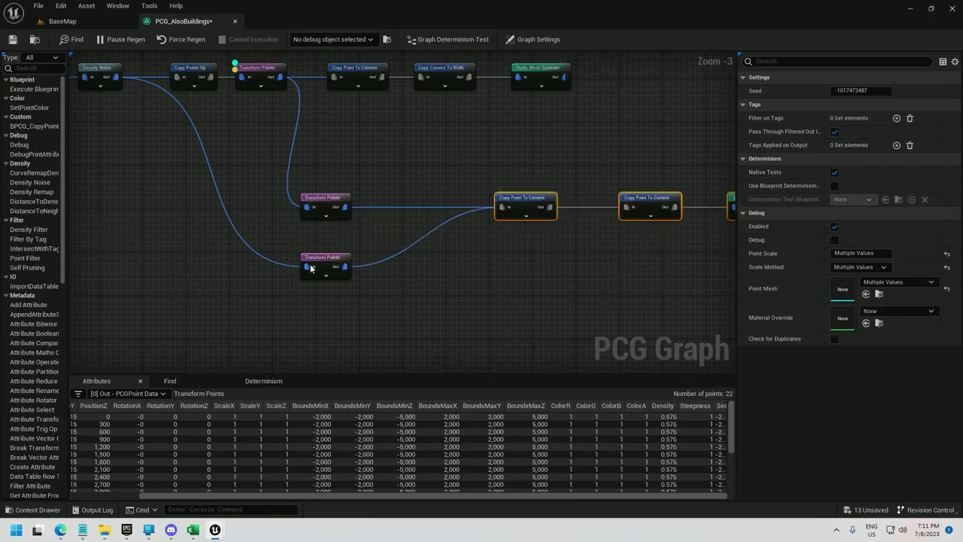
right_click(397, 150)
text(transform)
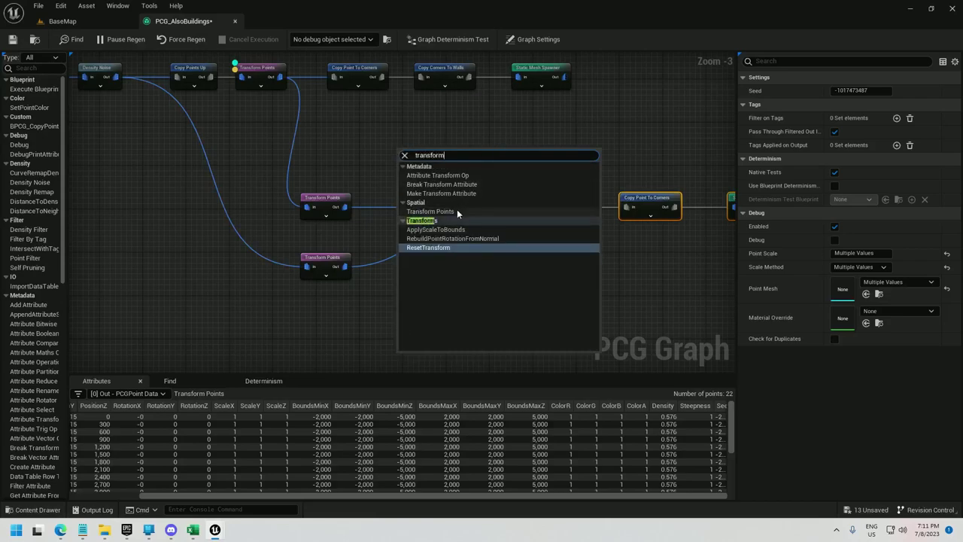
click(456, 211)
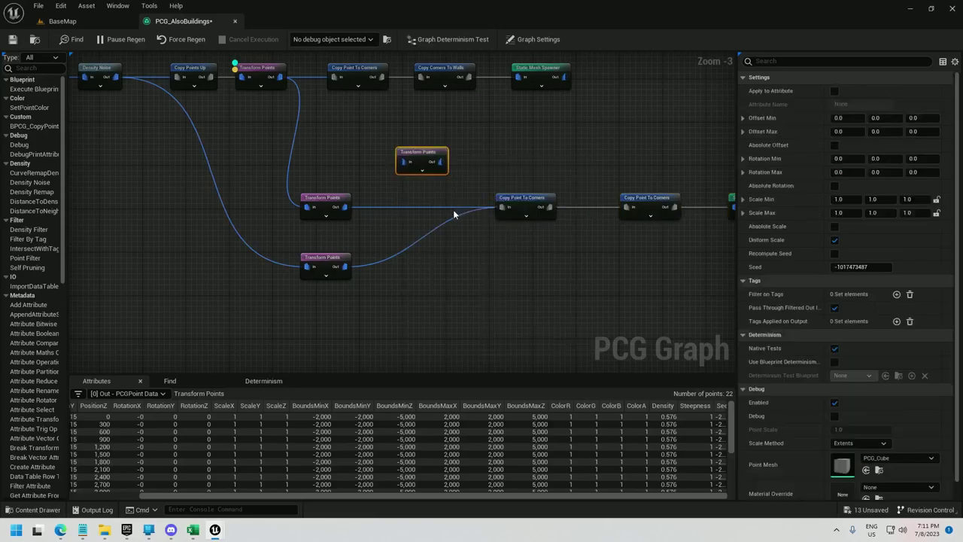
ctrl+drag(503, 206, 426, 198)
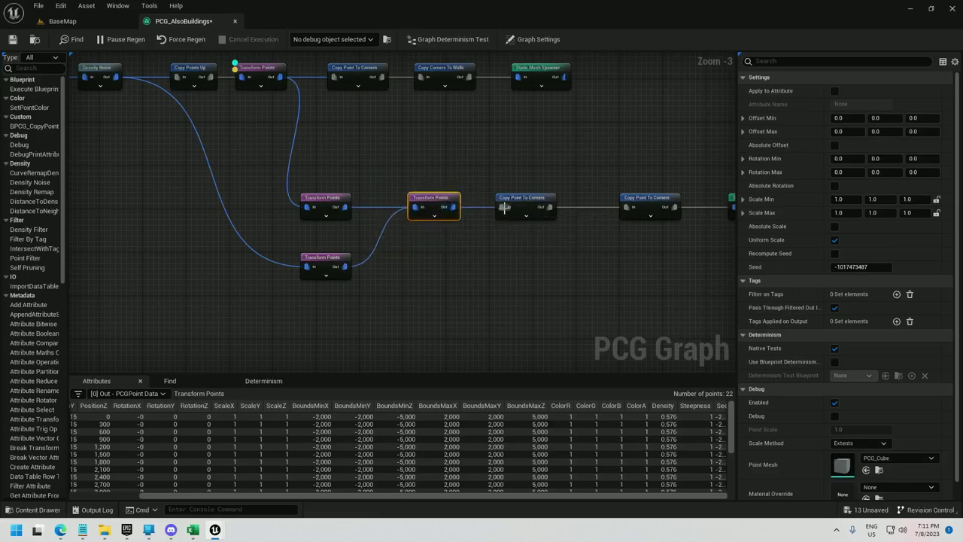
Set Offset Min and Offset Max Z of the inserted Transform Points node to 5 and save the graph
click(921, 118)
text(5)
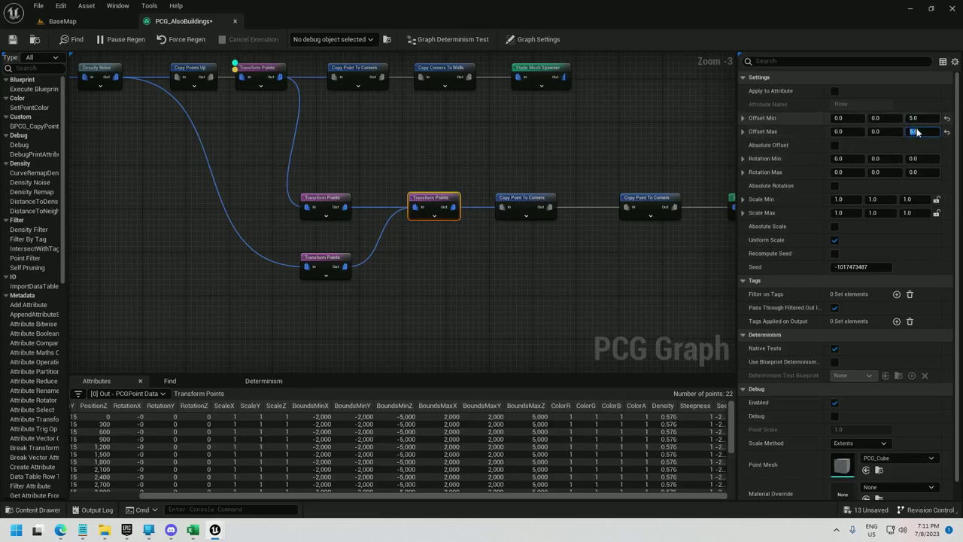
click(13, 40)
Switch the BaseMap viewport's view mode to Lit
click(62, 22)
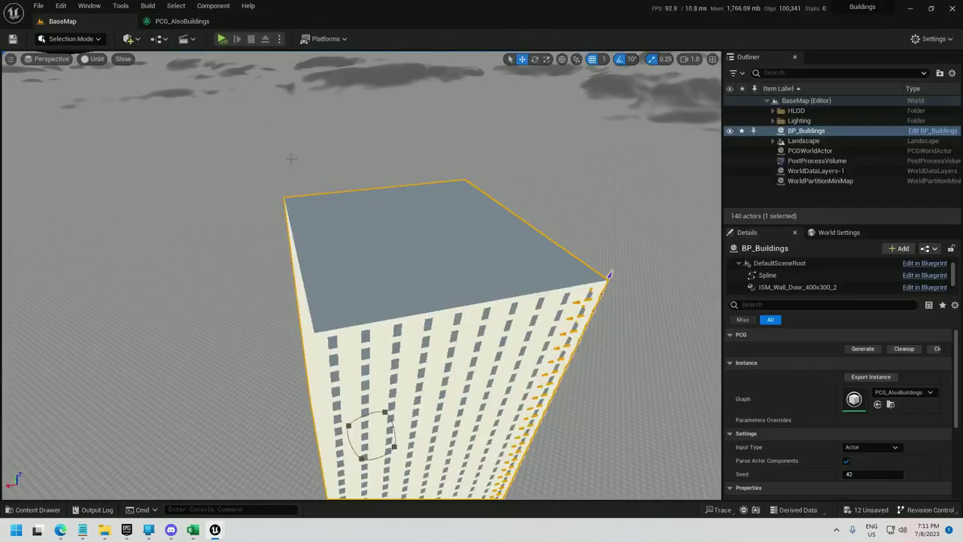
right_drag(301, 188, 494, 248)
click(94, 58)
click(111, 80)
Examine the building's roof corners, wall edges and facades in the lit viewport
right_drag(361, 249, 305, 183)
alt+drag(264, 279, 286, 320)
right_drag(361, 276, 233, 295)
alt+drag(301, 342, 312, 276)
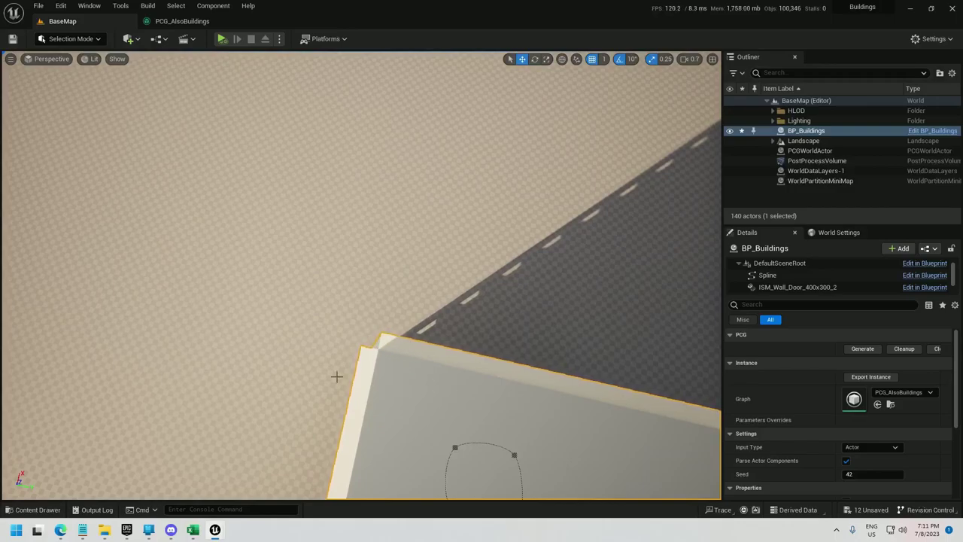
right_drag(366, 347, 581, 306)
alt+drag(377, 393, 383, 403)
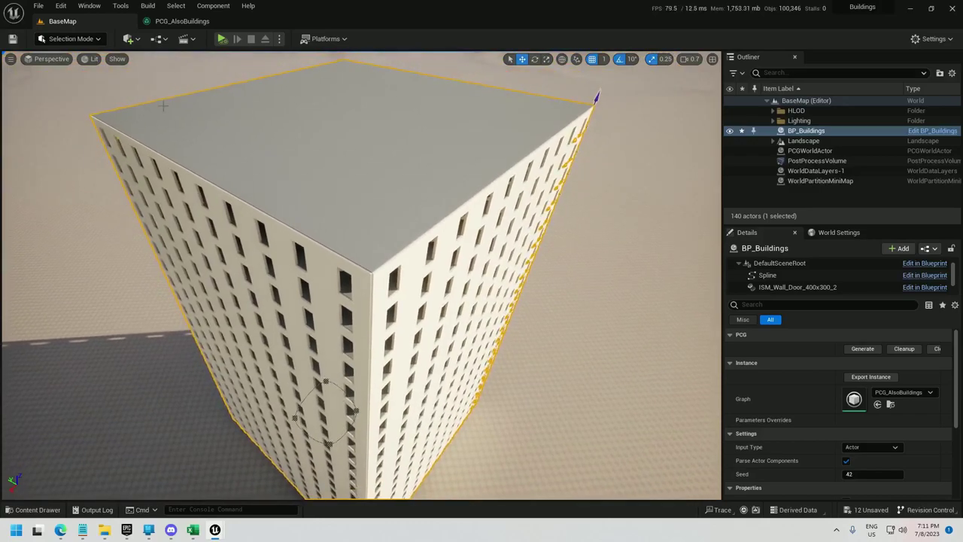
In PCG_AlsoBuildings, branch a new Transform Points node off the Transform Points node that follows Copy Points Up, above the wall branch
click(182, 21)
right_drag(265, 106, 332, 218)
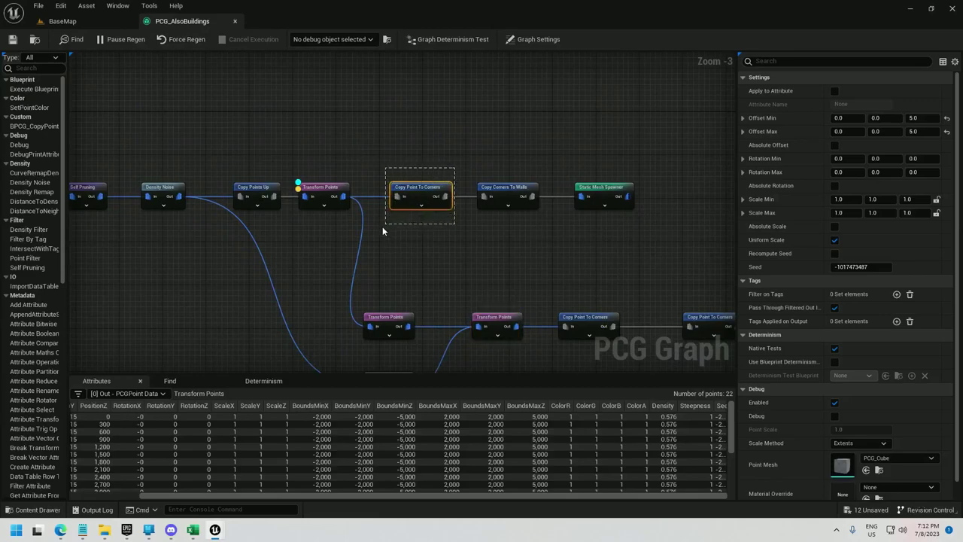
drag(380, 226, 381, 226)
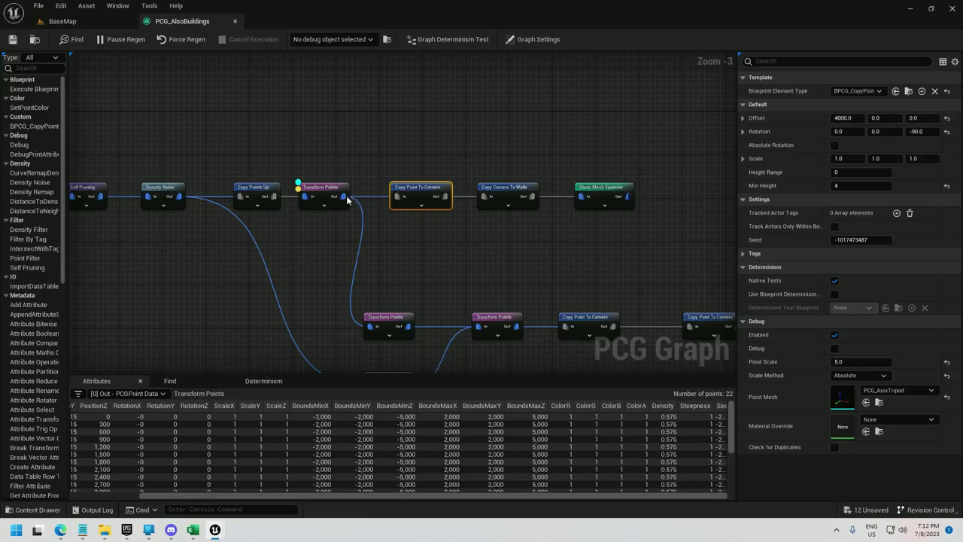
drag(345, 197, 407, 86)
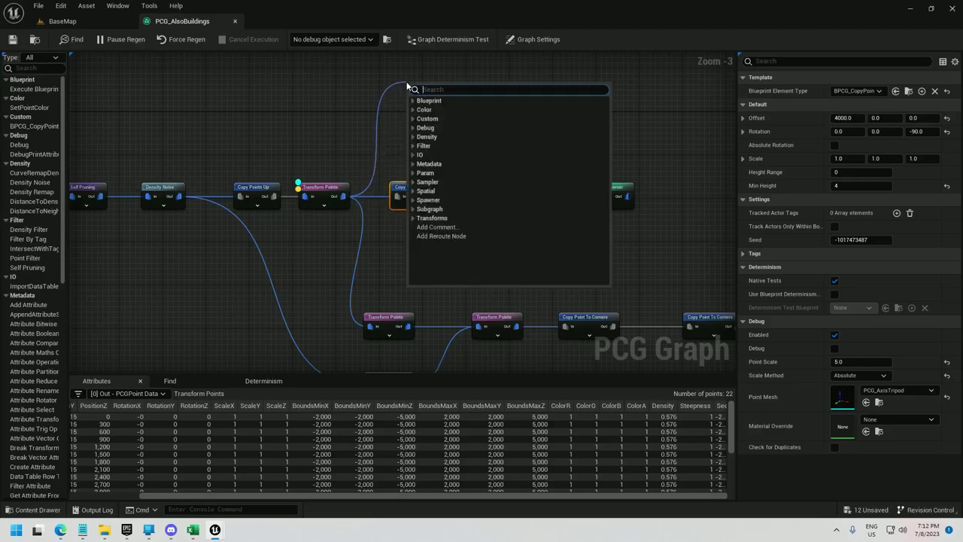
text(tra)
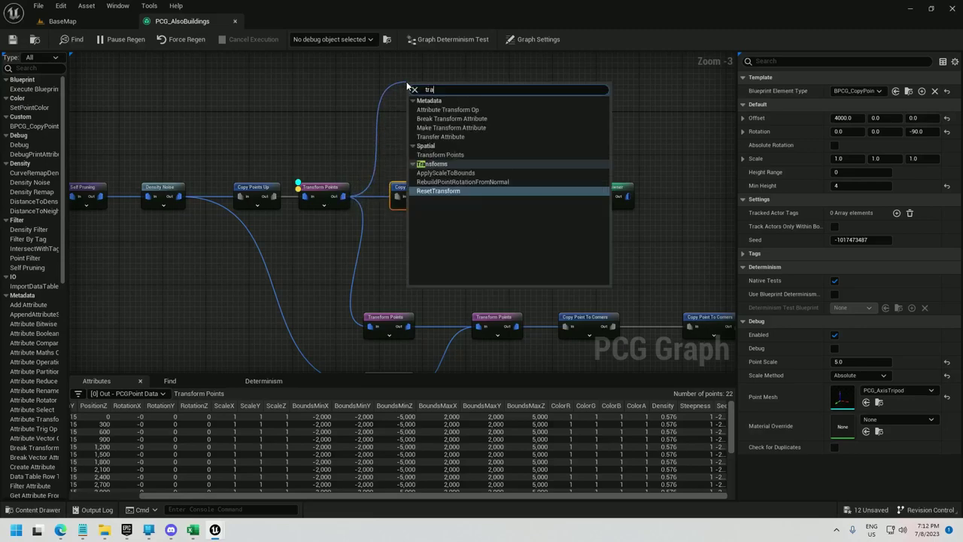
text(nsofm)
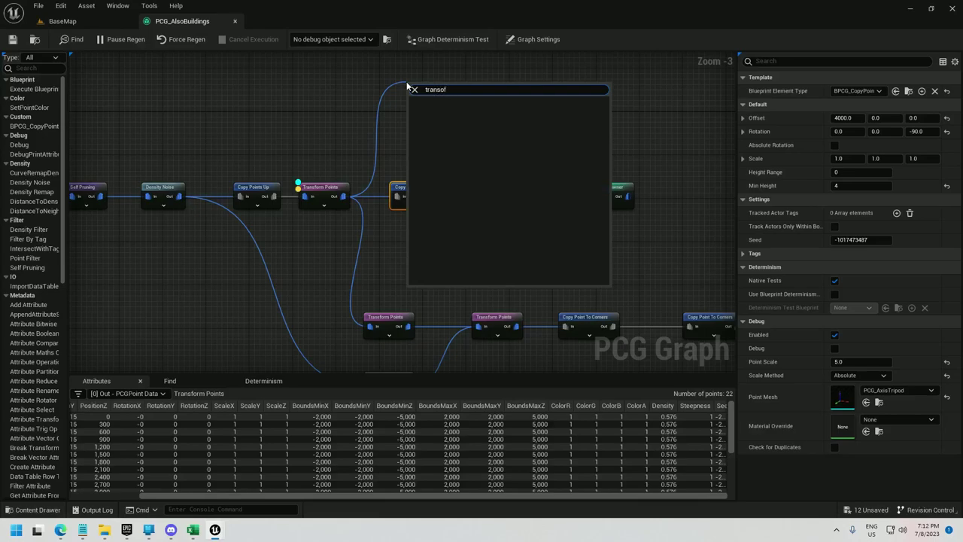
key(BackSpace)
key(BackSpace)
text(form poin)
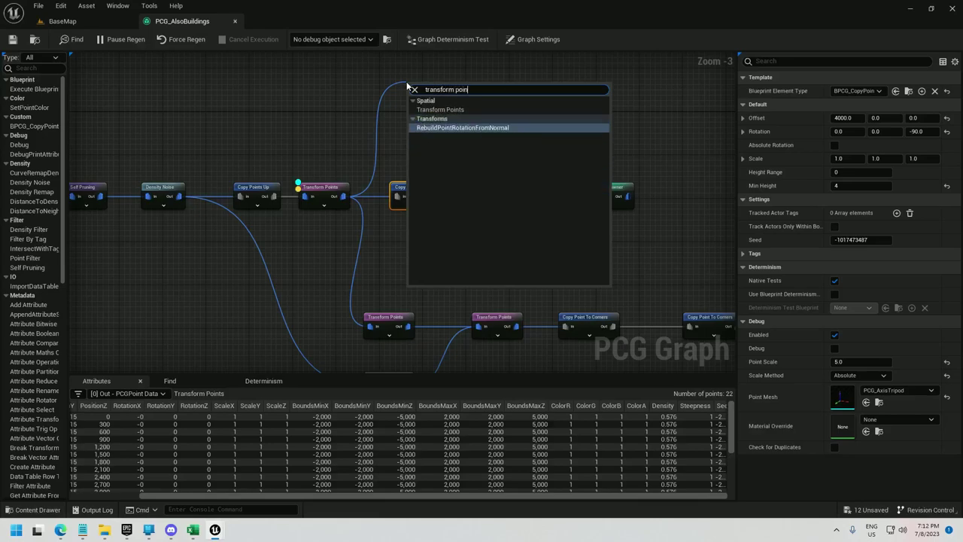
text(t)
key(Return)
Enable debug on the new Transform Points node with Absolute scale method, PCG_AxisTripod point mesh and point scale 5
right_click(438, 87)
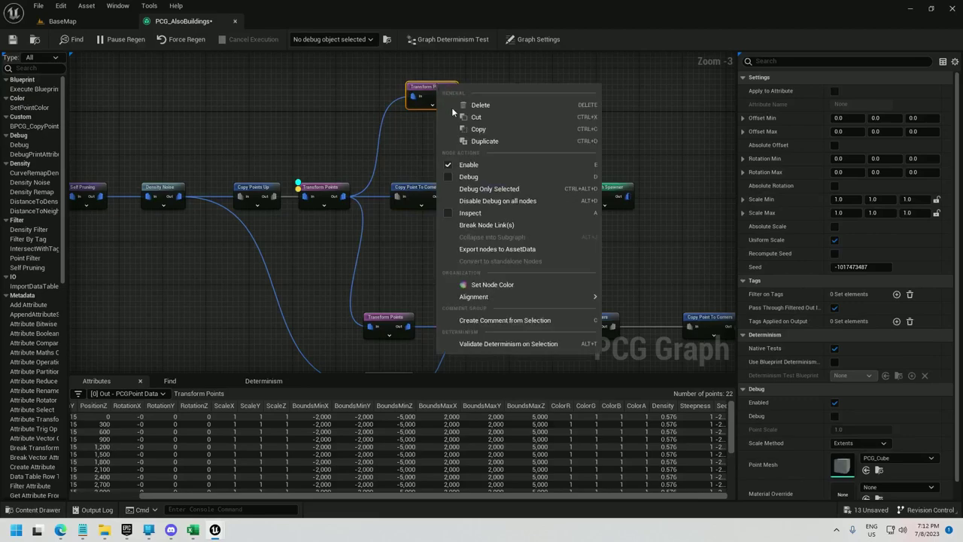
click(503, 178)
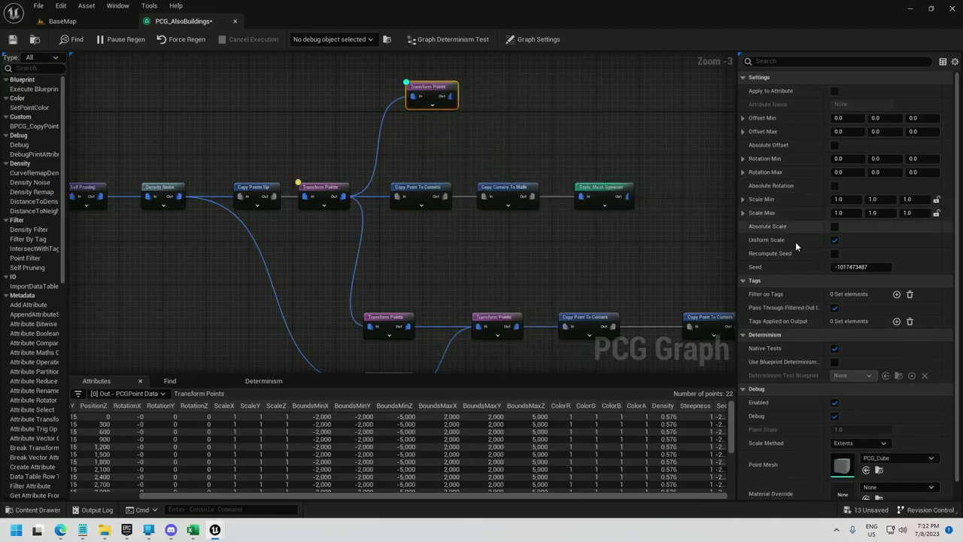
click(858, 443)
click(861, 463)
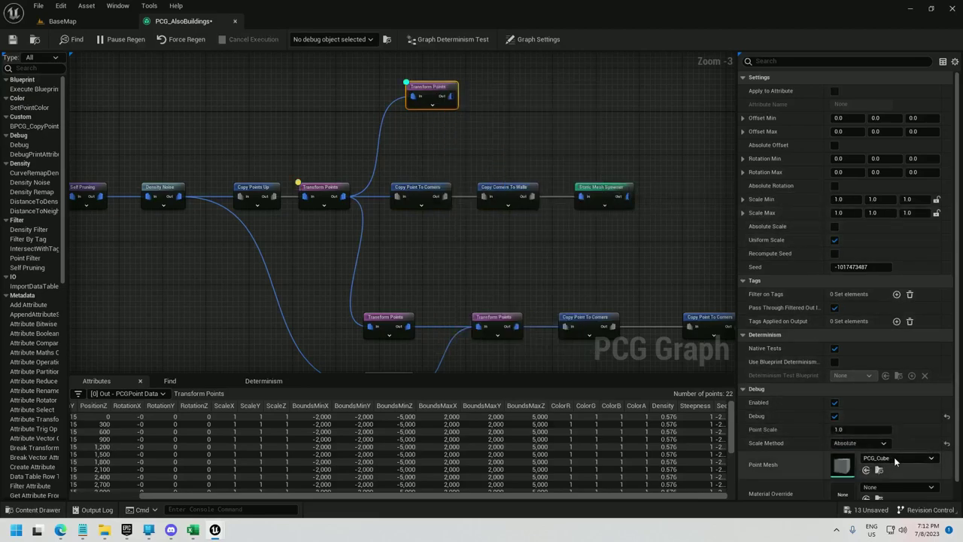
click(895, 458)
click(881, 369)
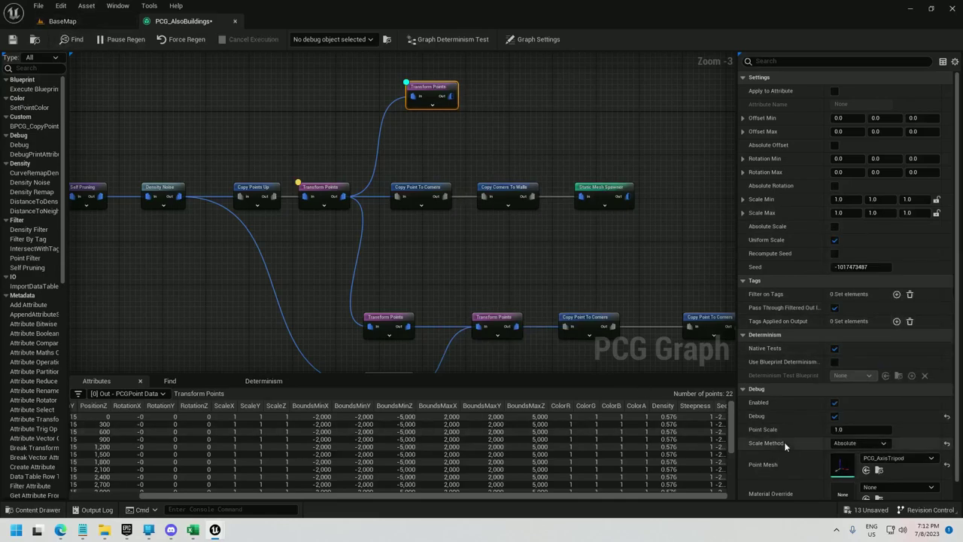
click(851, 431)
Feed the debugged Transform Points node from the wall branch's Copy Point To Corners output instead and check its points in BaseMap
click(376, 163)
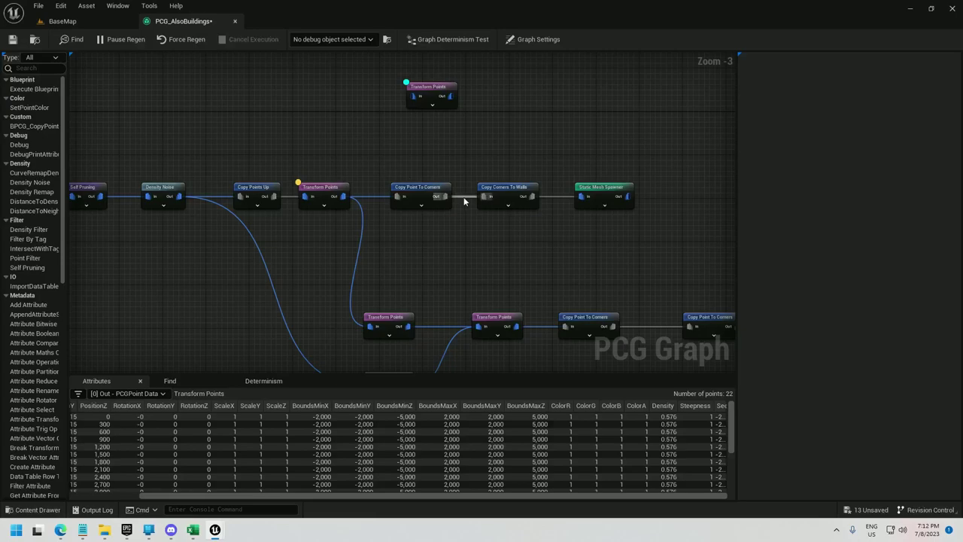
drag(445, 197, 413, 96)
click(432, 92)
click(73, 24)
right_drag(332, 196, 256, 259)
right_drag(271, 143, 348, 134)
Add a Static Mesh Spawner node fed by the debugged Transform Points node
click(188, 18)
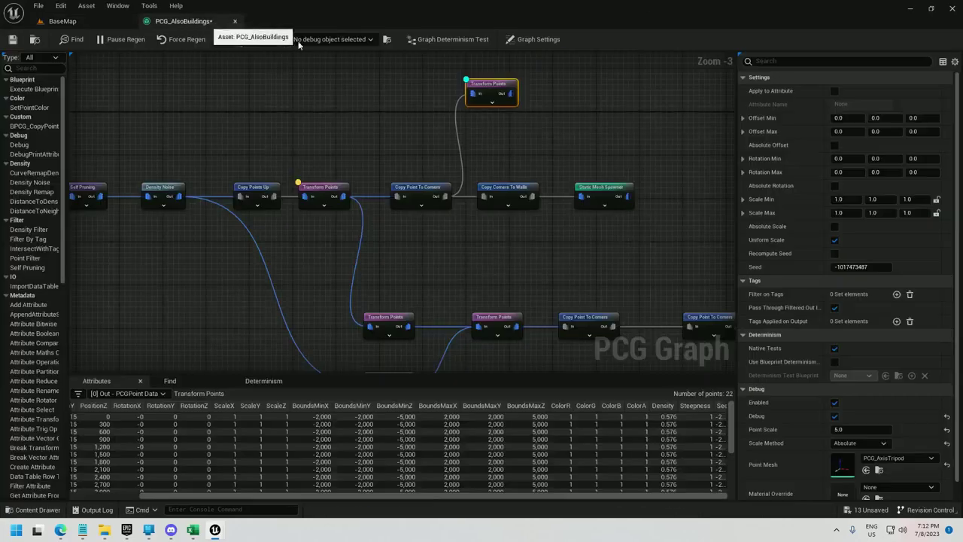
drag(512, 93, 576, 94)
text(stati)
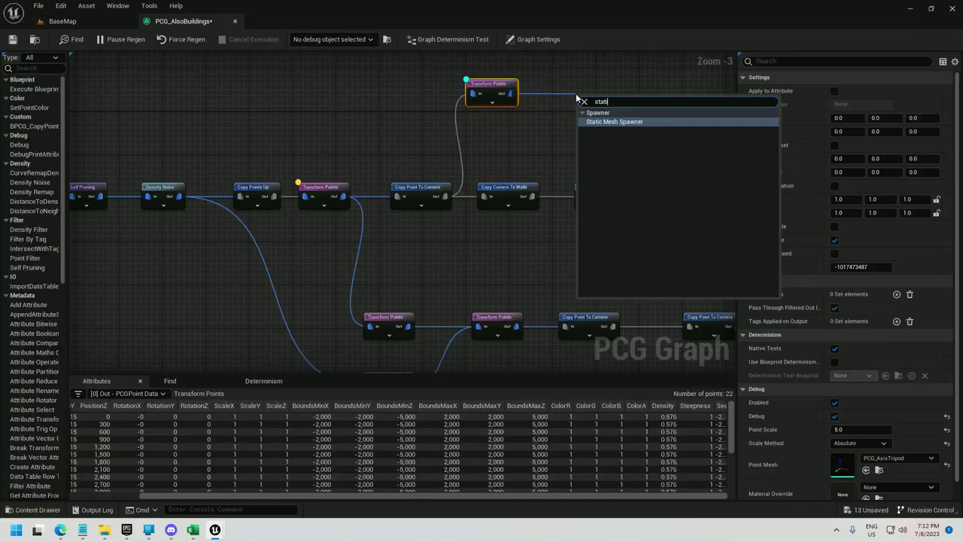
key(Return)
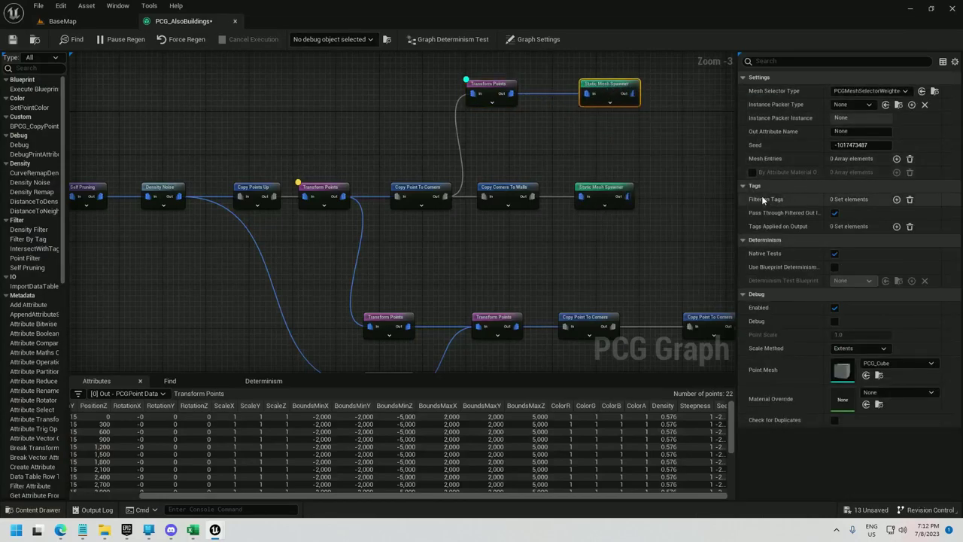
Add a mesh entry using Pillar_50x500 to the new Static Mesh Spawner and check the building corners in BaseMap
click(897, 158)
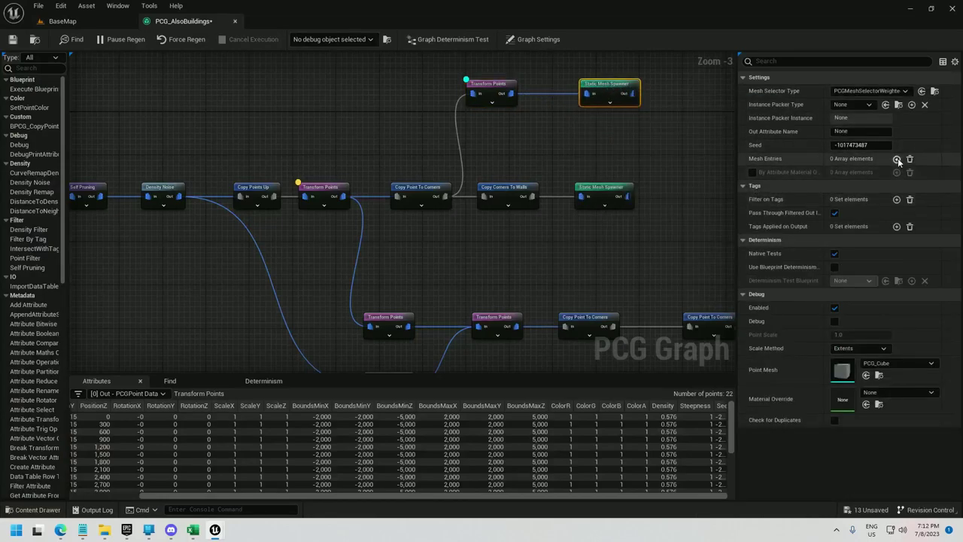
click(752, 173)
click(759, 187)
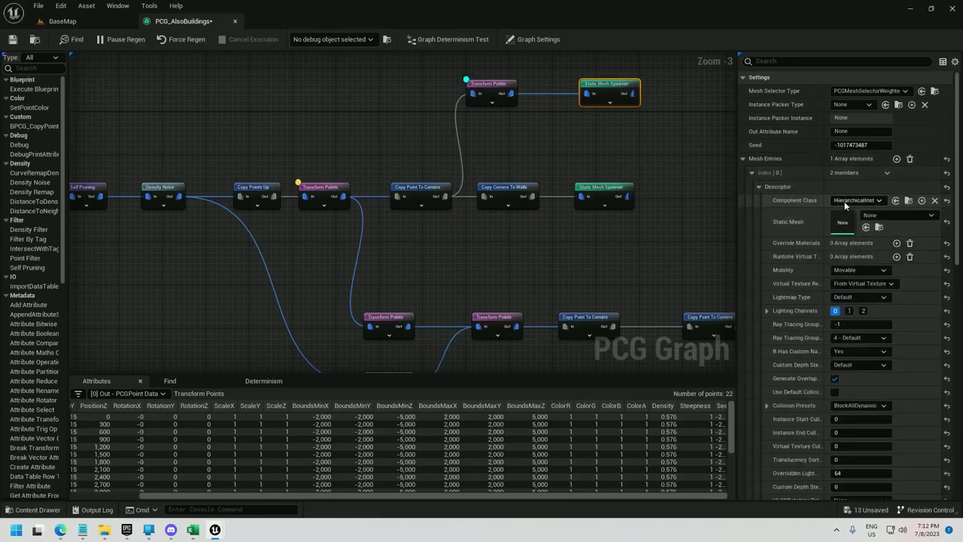
click(883, 216)
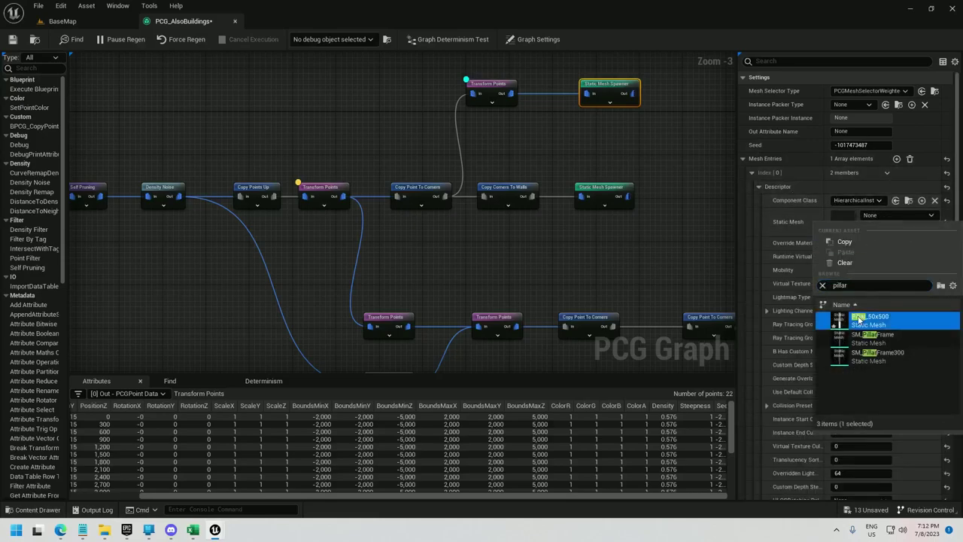
click(873, 321)
click(64, 22)
right_drag(347, 169, 275, 94)
key(q)
right_drag(312, 172, 311, 172)
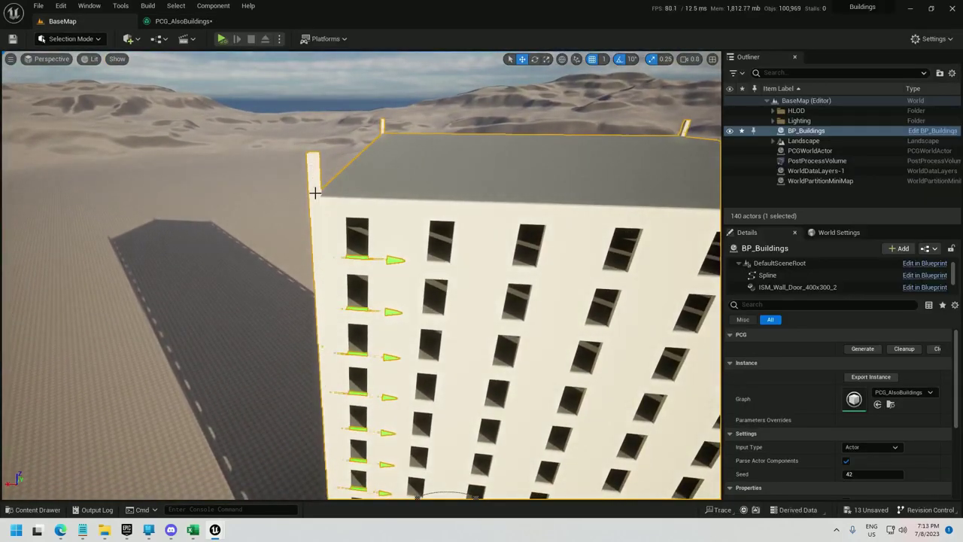
Set Z of Scale Min and Scale Max to 0.6 on the corner Transform Points node, save the graph and check the pillars in BaseMap
click(184, 21)
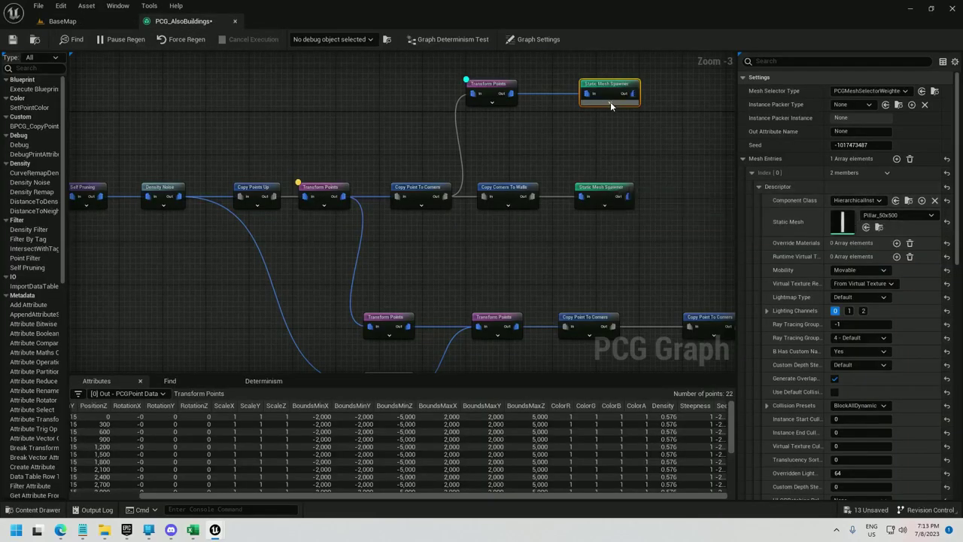
click(499, 86)
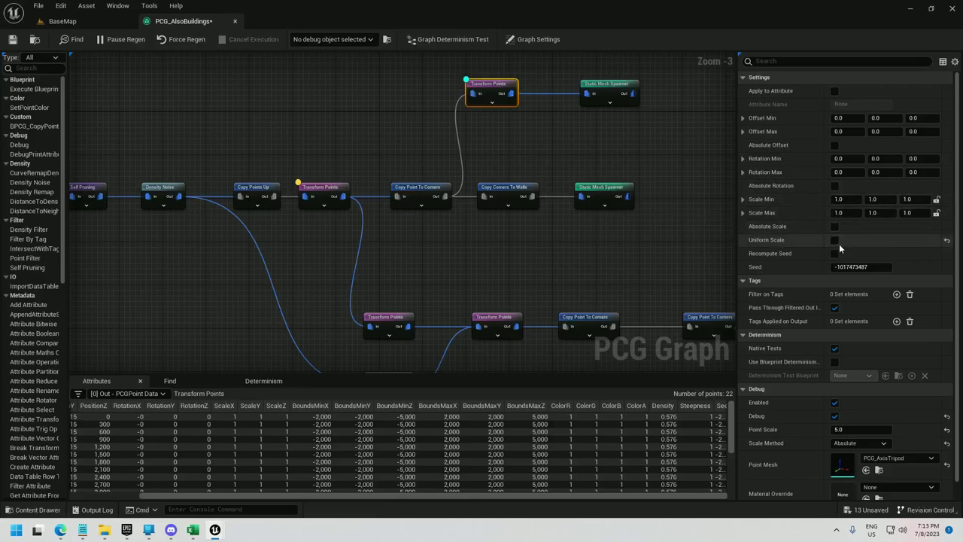
click(912, 198)
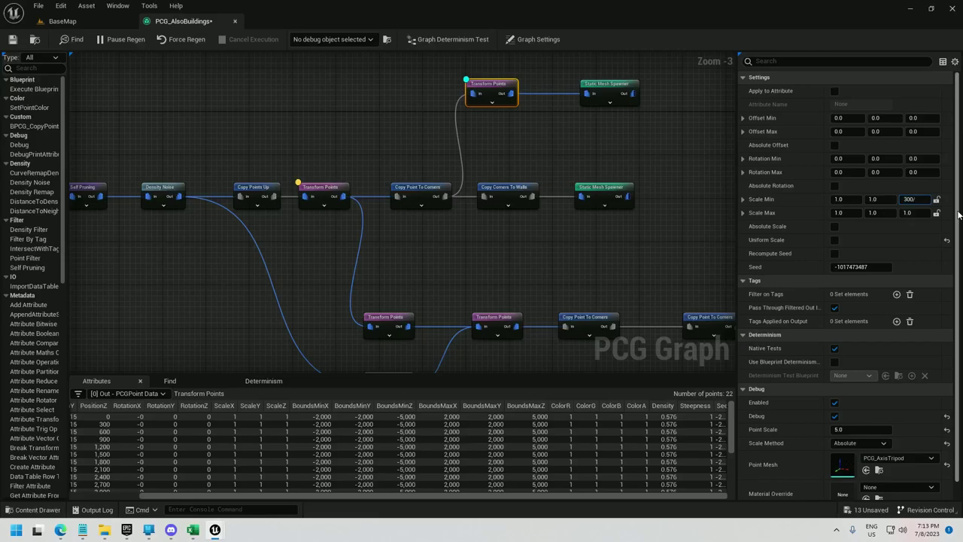
key(Return)
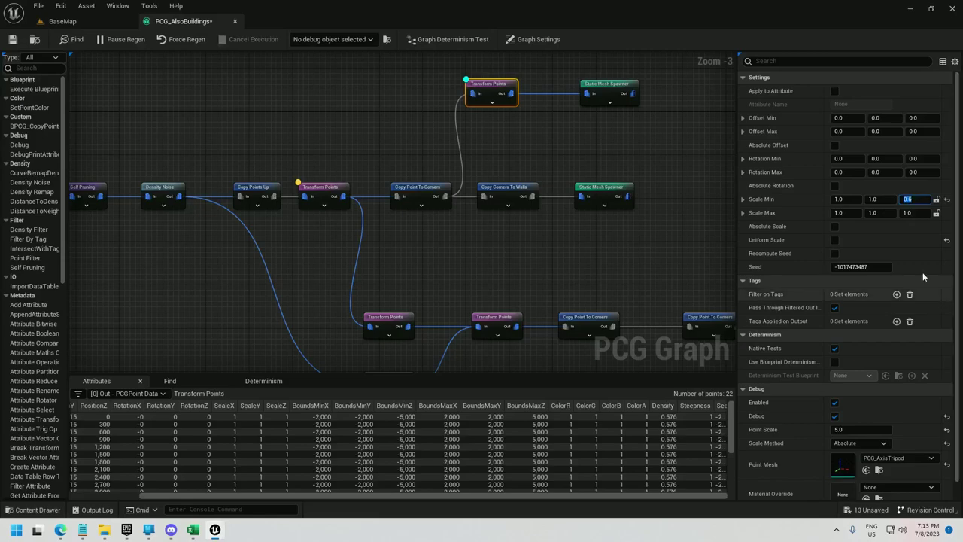
click(914, 213)
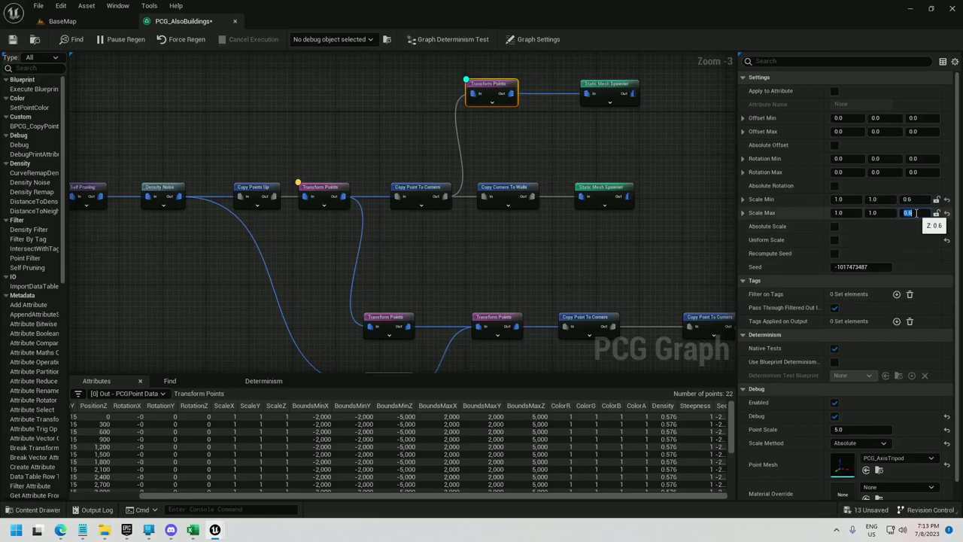
click(16, 41)
click(57, 23)
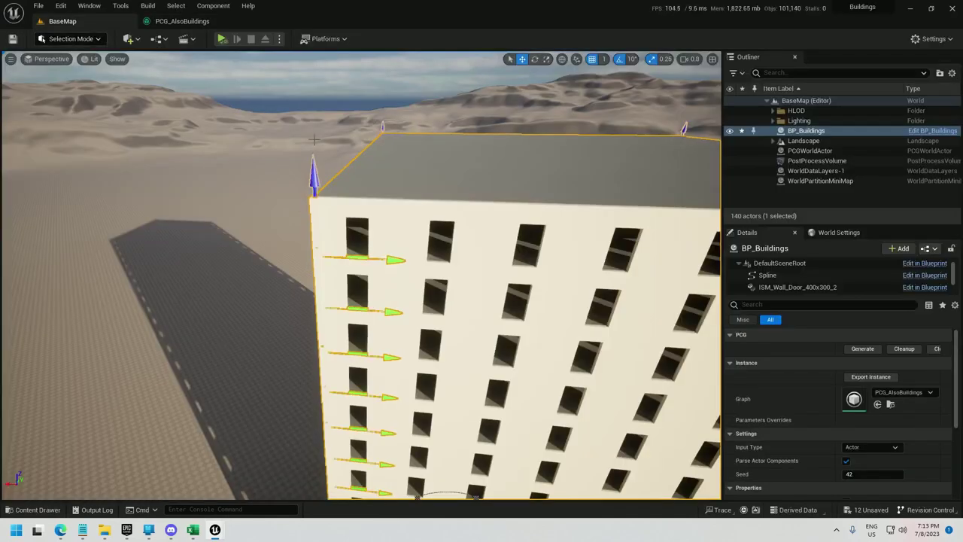
right_drag(312, 137, 338, 154)
Turn off debug on the corner Transform Points node in PCG_AlsoBuildings and view the whole building from above in BaseMap
click(182, 22)
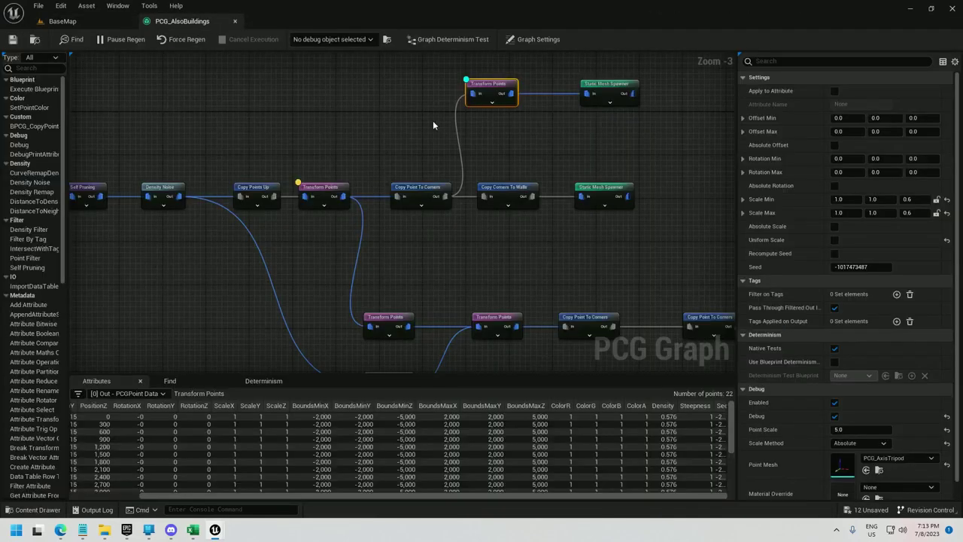
right_click(493, 86)
click(527, 174)
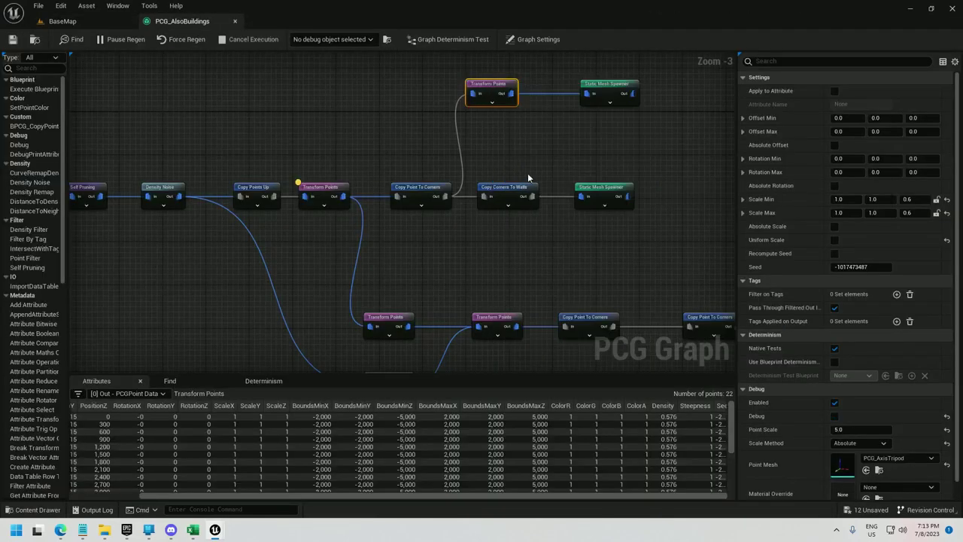
click(72, 24)
right_drag(317, 181, 453, 269)
key(w)
key(a)
key(s)
scroll(453, 225, up, 2)
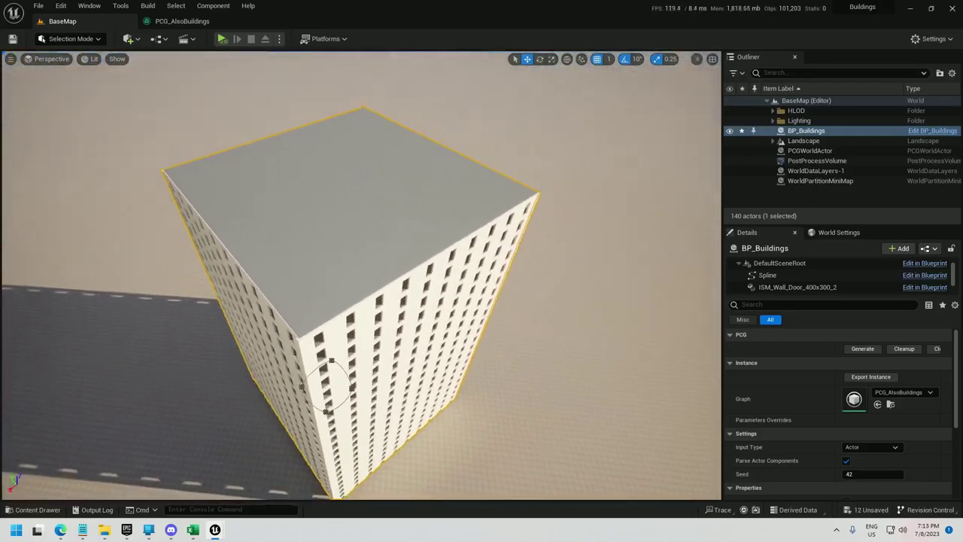
right_drag(328, 387, 314, 272)
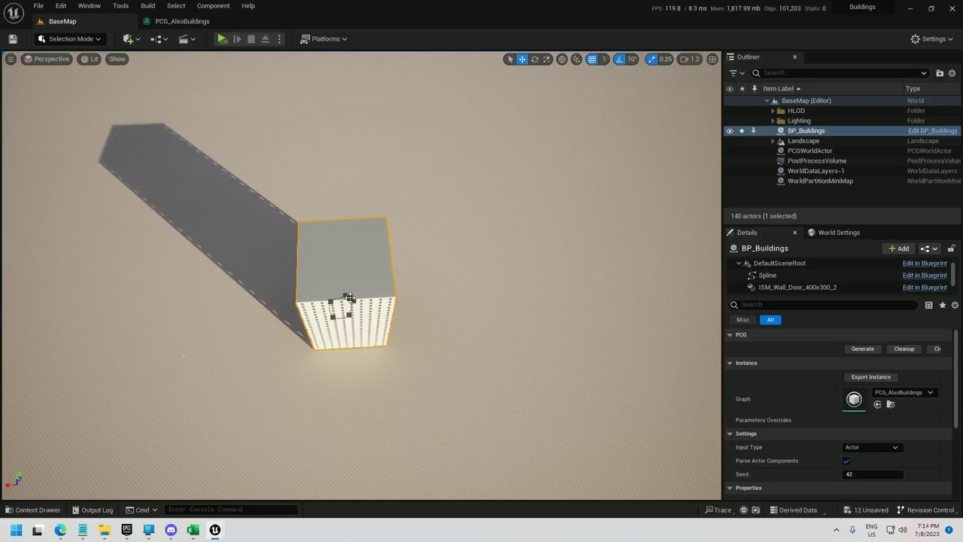
Reselect BP_Buildings and move one of its spline points far out from the building, onto its shadow
click(335, 304)
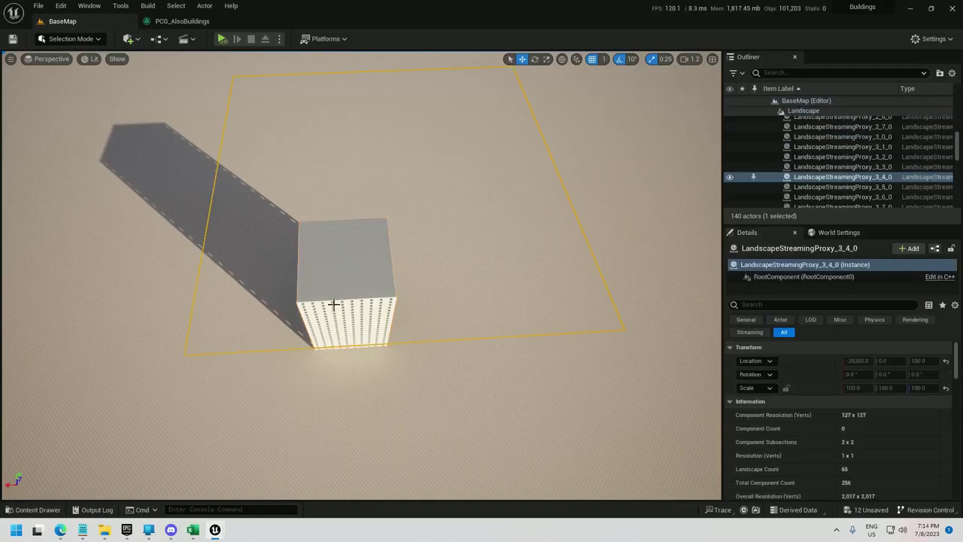
click(825, 178)
key(Left)
key(Left)
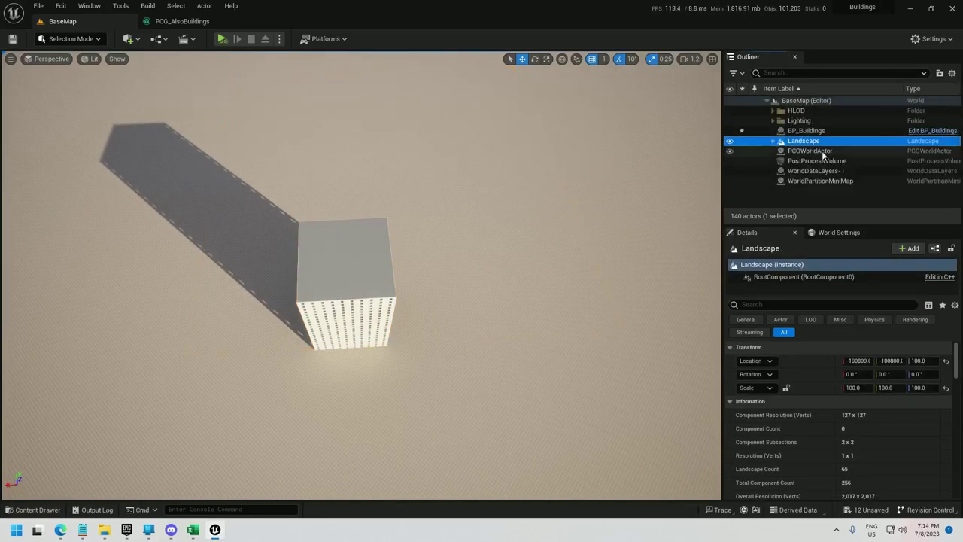
click(803, 134)
click(331, 303)
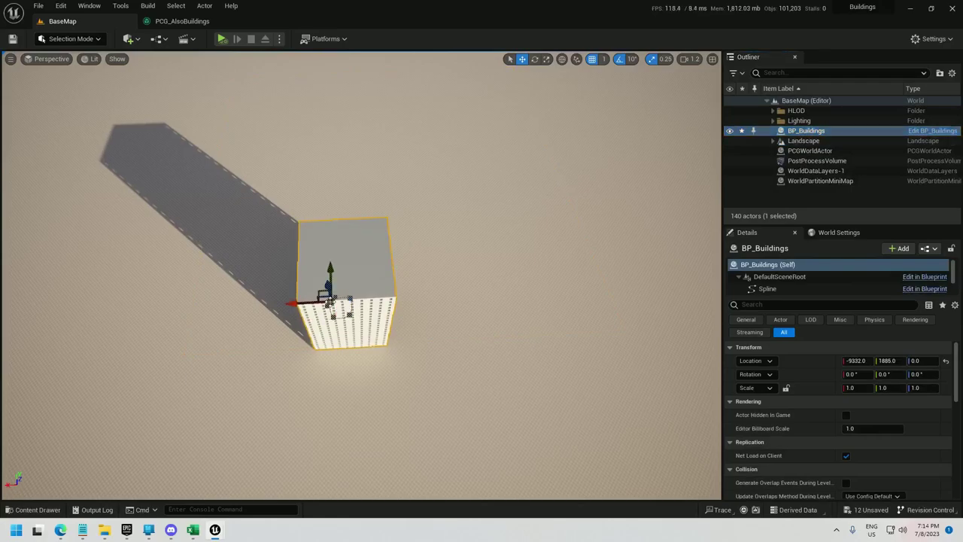
drag(319, 294, 151, 189)
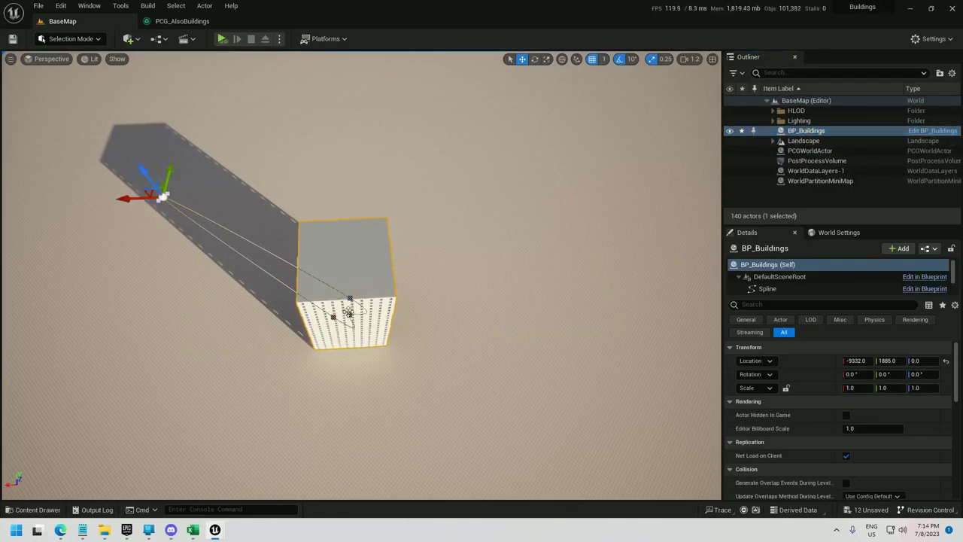
Move the three remaining BP_Buildings spline points outward so the spline forms a large closed loop around the building
click(350, 314)
drag(338, 306, 562, 380)
click(349, 298)
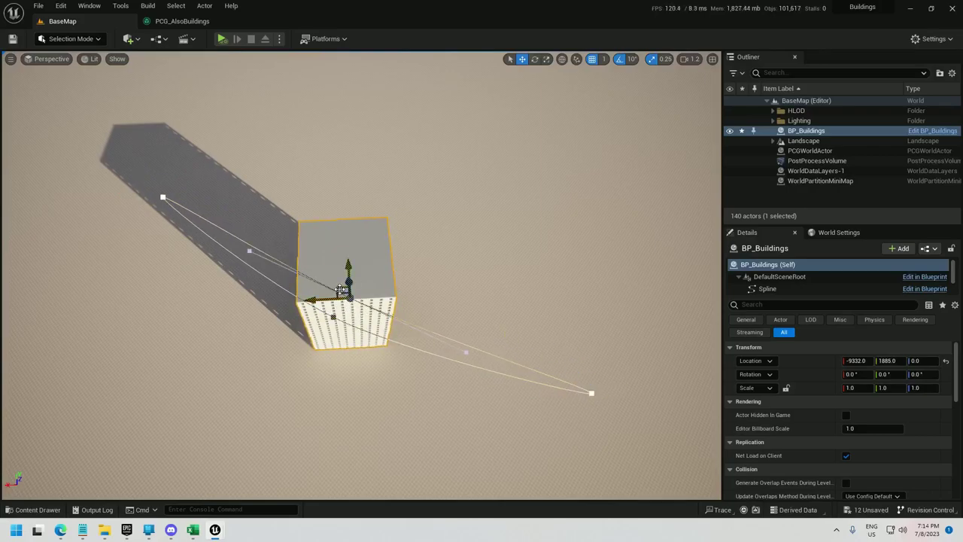
drag(341, 290, 457, 152)
click(332, 315)
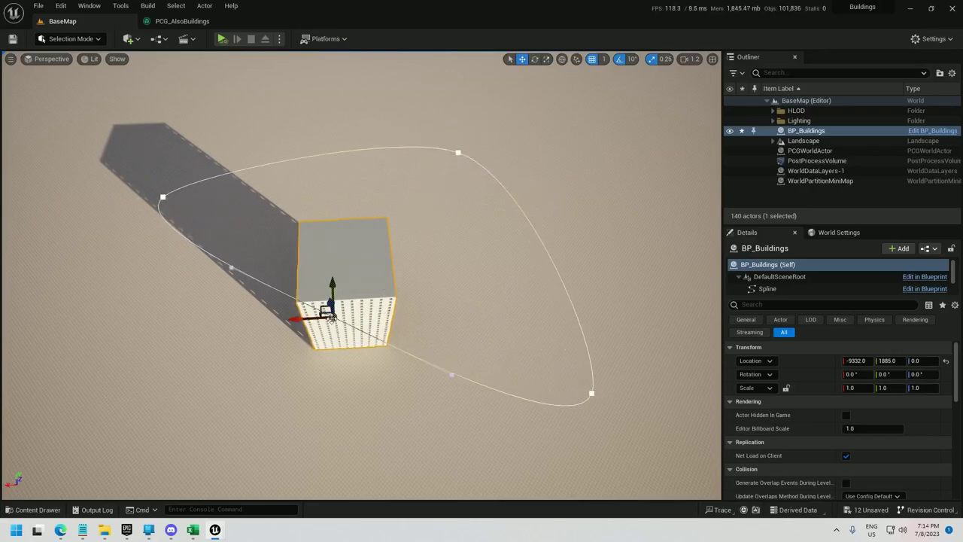
drag(323, 307, 139, 481)
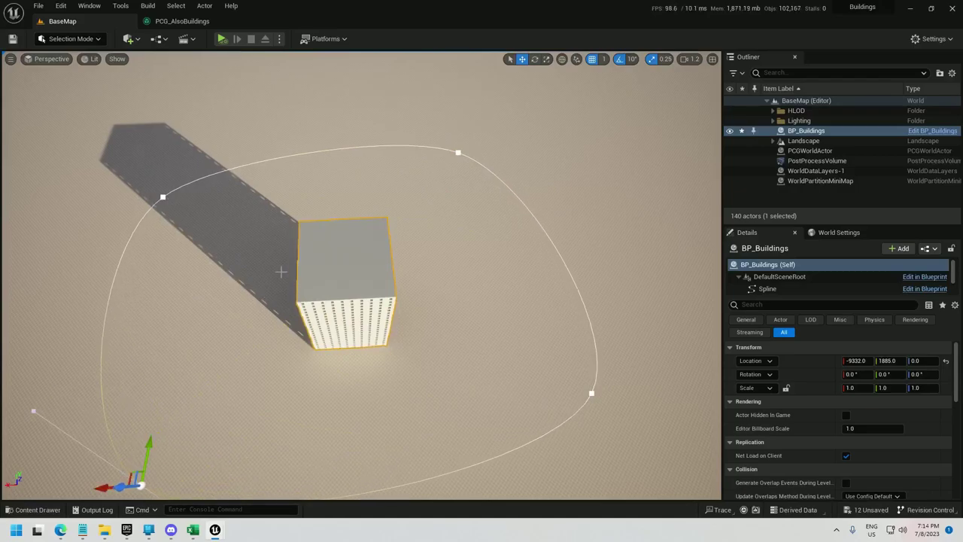
Review the Spline Sampler settings and the Bounds Modifier's minimum and maximum bounds in PCG_AlsoBuildings
click(179, 22)
right_drag(134, 122, 521, 105)
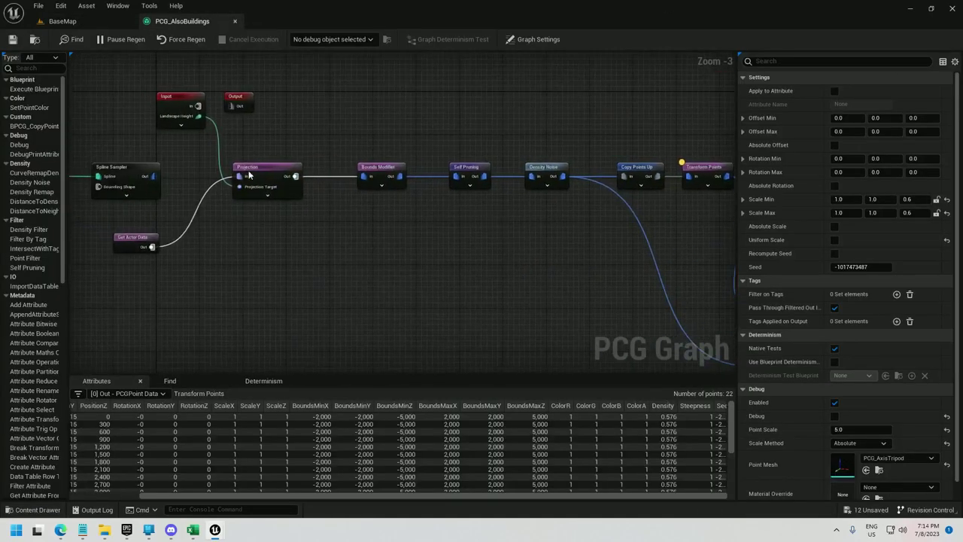
right_drag(194, 168, 323, 156)
click(292, 149)
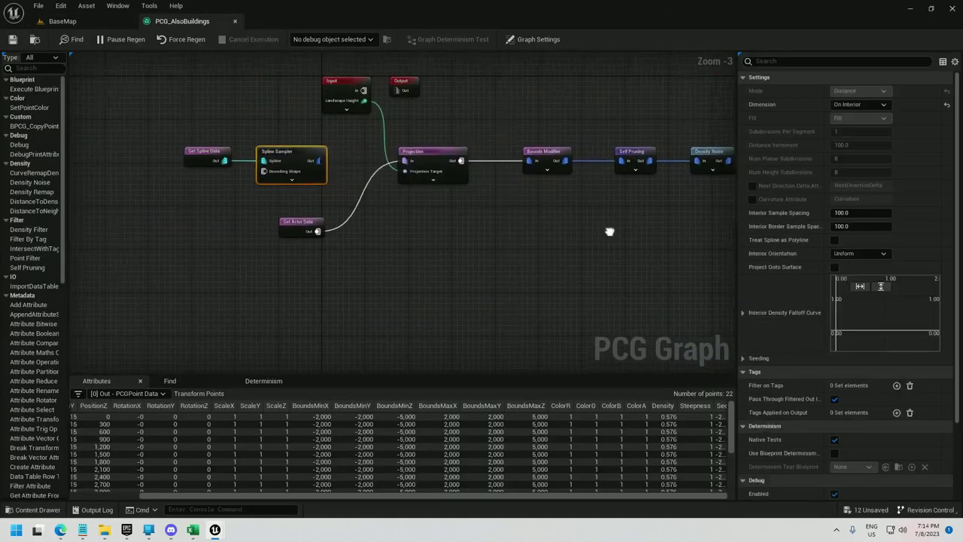
right_drag(609, 228, 294, 274)
scroll(335, 259, down, 1)
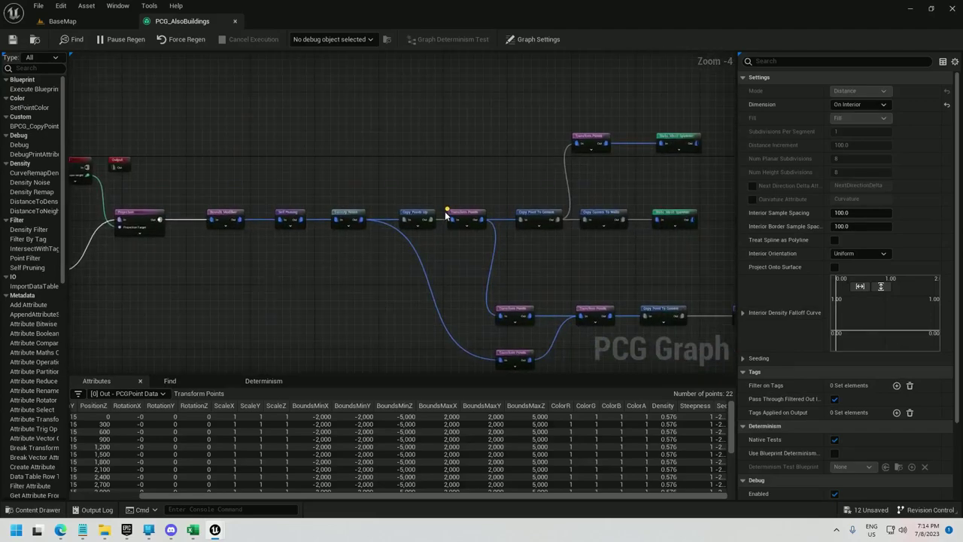
click(220, 218)
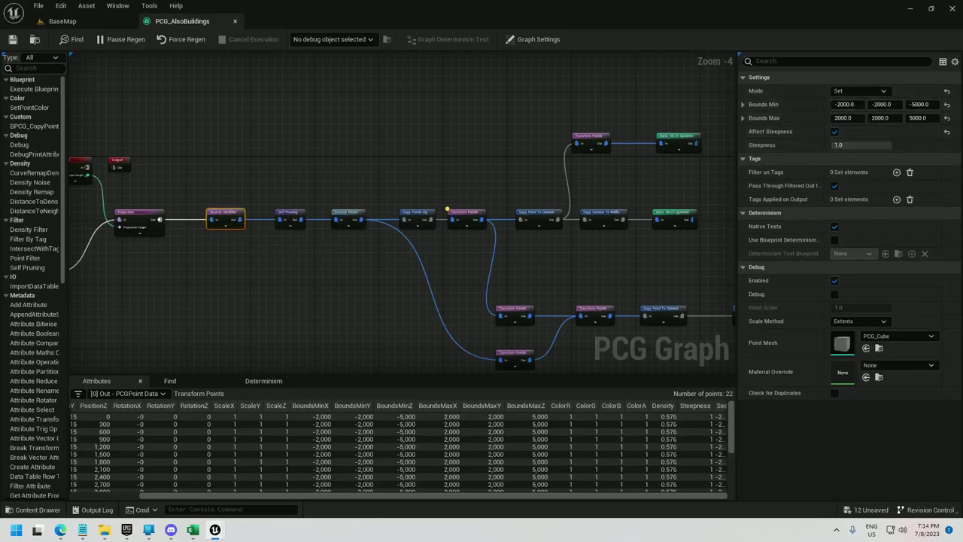
Set the Spline Sampler's Interior Sample Spacing to 5000
right_drag(380, 161, 737, 127)
click(411, 185)
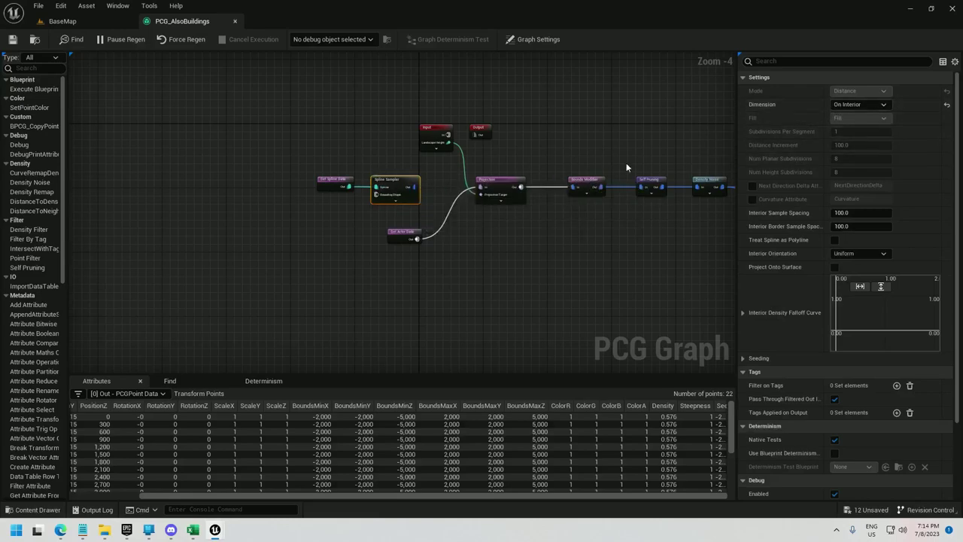
click(842, 213)
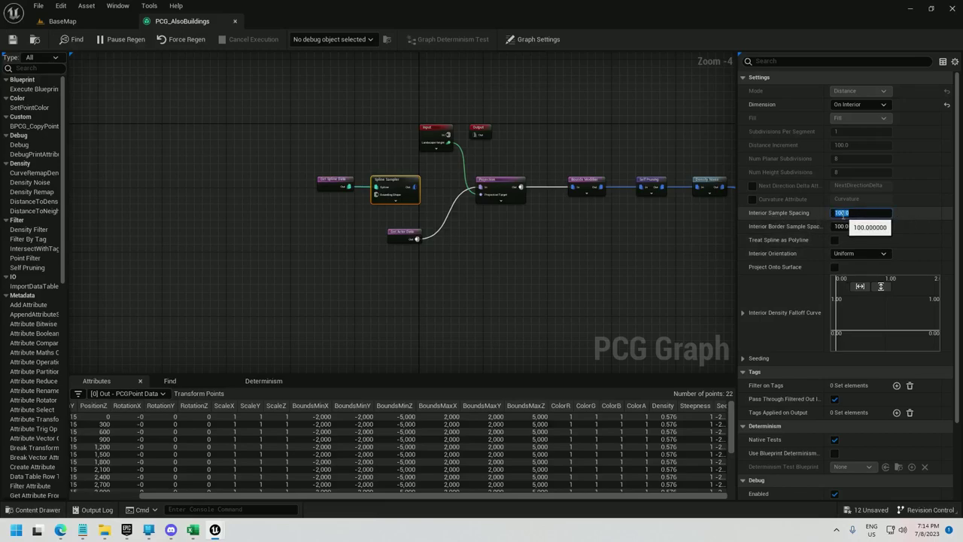
text(4000)
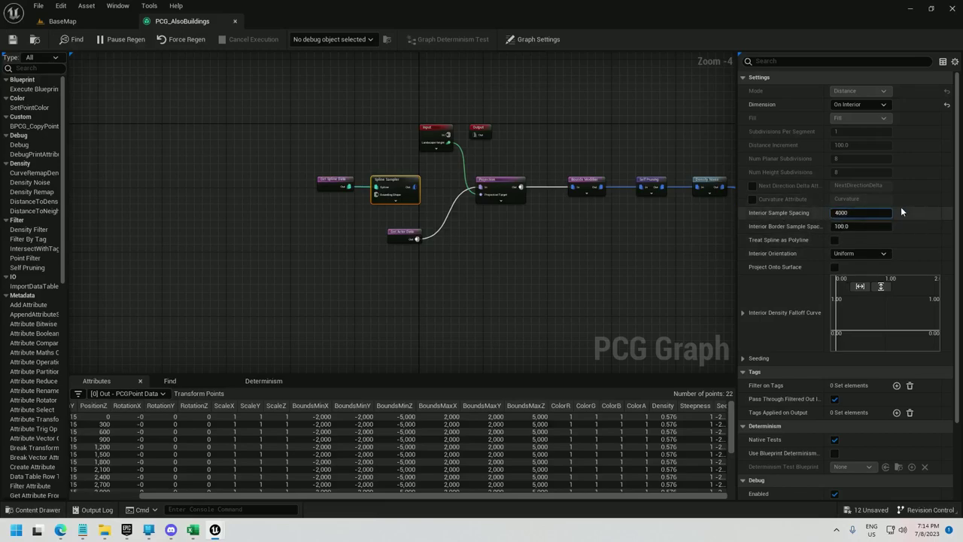
key(Return)
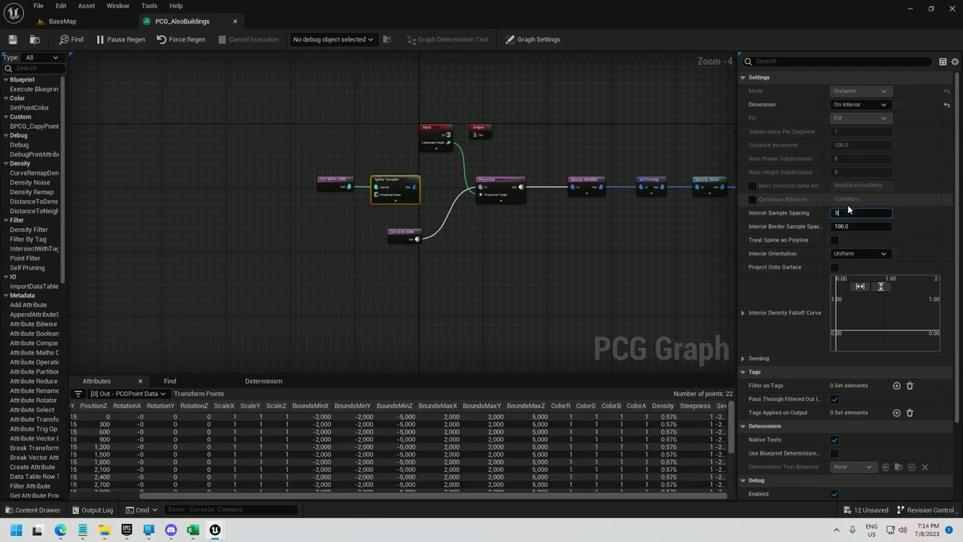
key(Return)
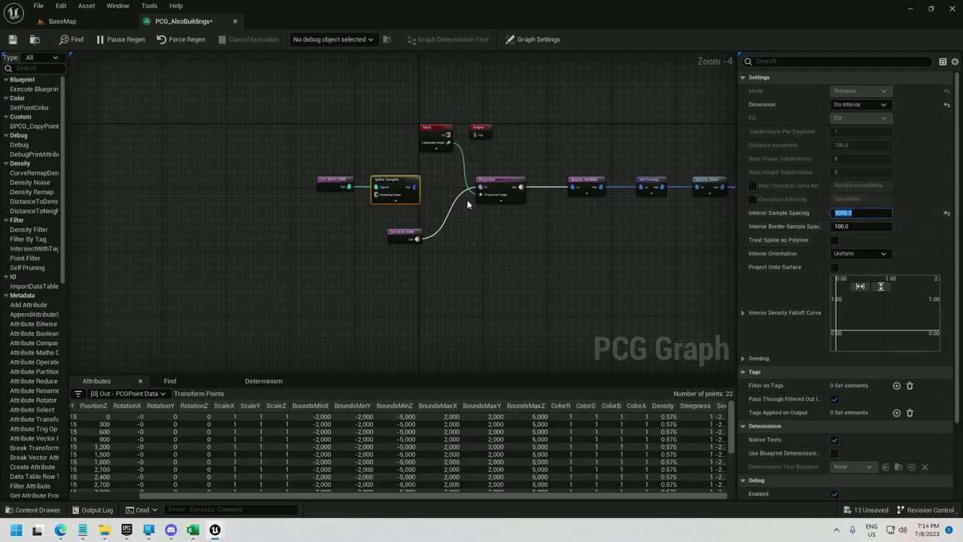
Feed the Projection node from the Spline Sampler's output instead of Get Actor Data and inspect the buildings in BaseMap
drag(417, 239, 413, 187)
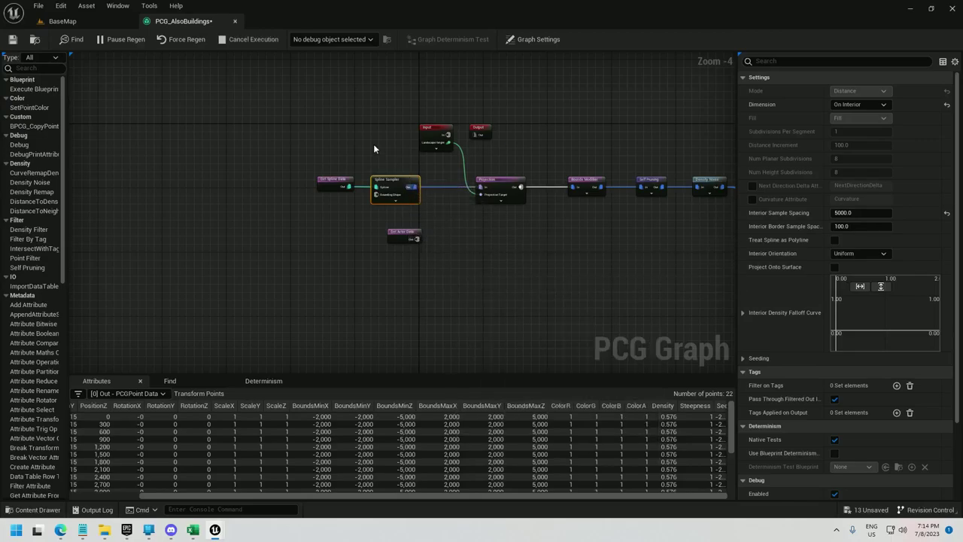
click(65, 23)
right_drag(226, 189, 160, 202)
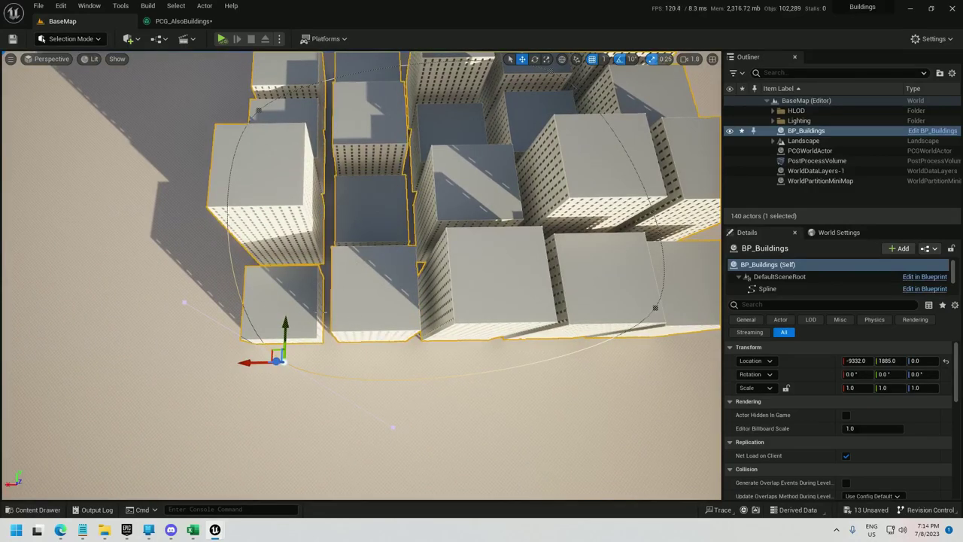
right_drag(564, 243, 560, 200)
scroll(566, 223, up, 1)
scroll(683, 211, up, 1)
right_drag(451, 226, 565, 260)
Compare the Spline Sampler's interior spacing settings with the generated buildings in BaseMap
click(180, 21)
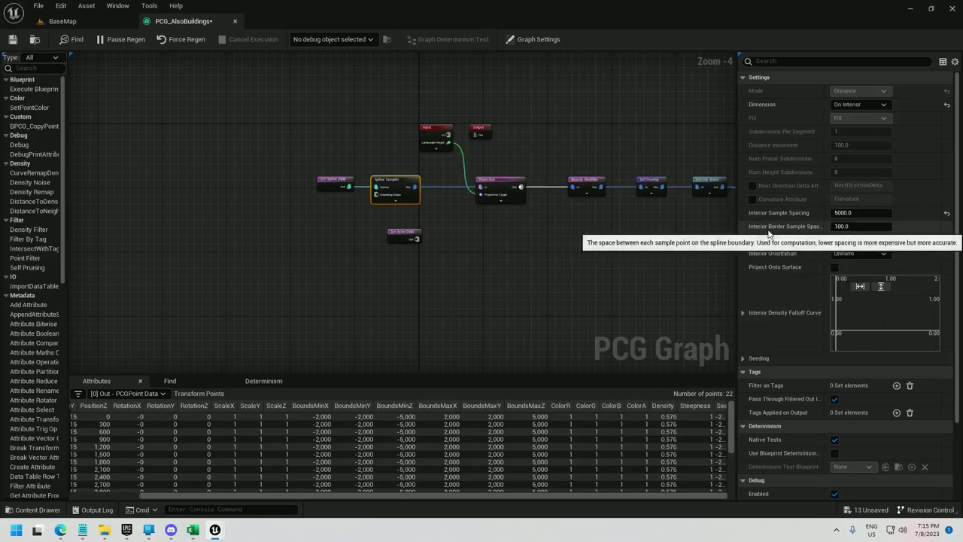
click(75, 22)
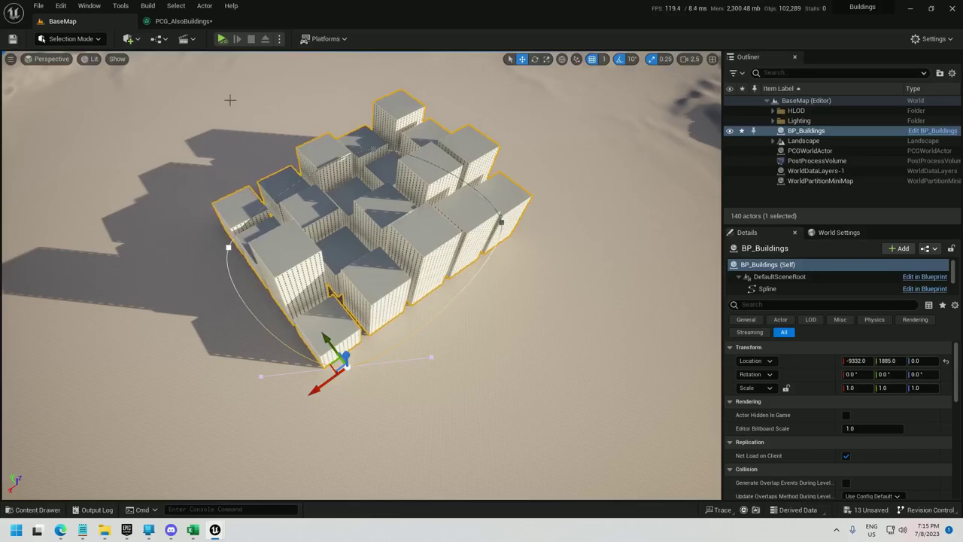
click(183, 21)
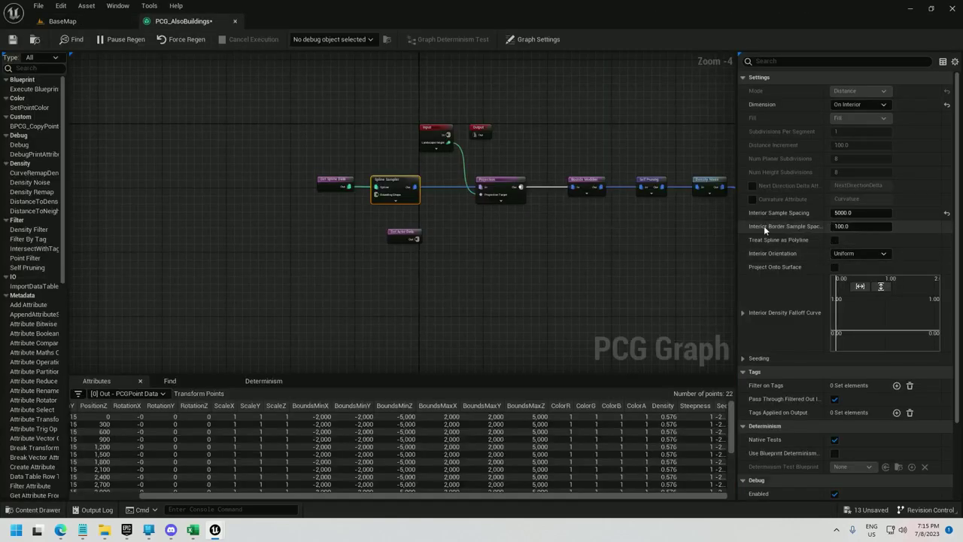
Enable Treat Spline as Polyline on the Spline Sampler and move two of BP_Buildings' spline points outward in BaseMap
click(834, 241)
click(83, 23)
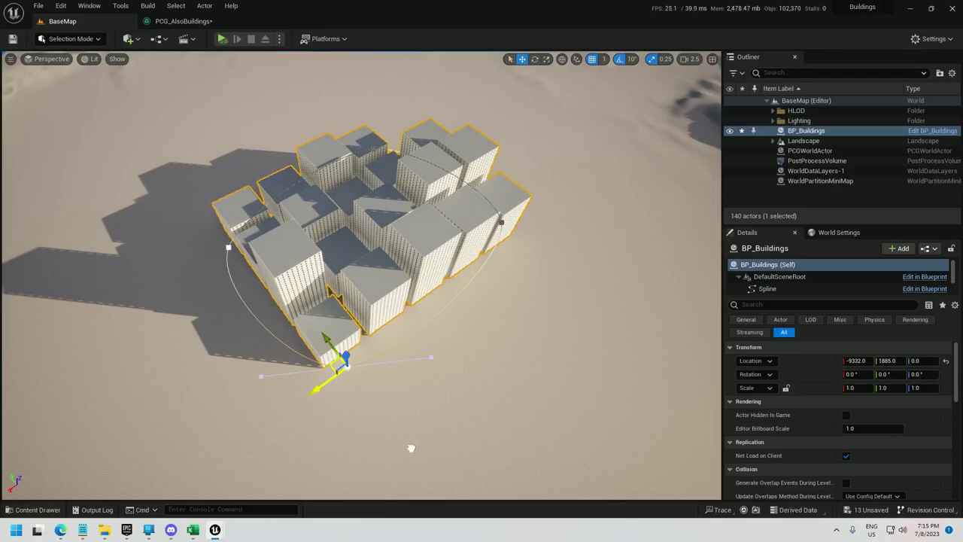
drag(411, 449, 411, 445)
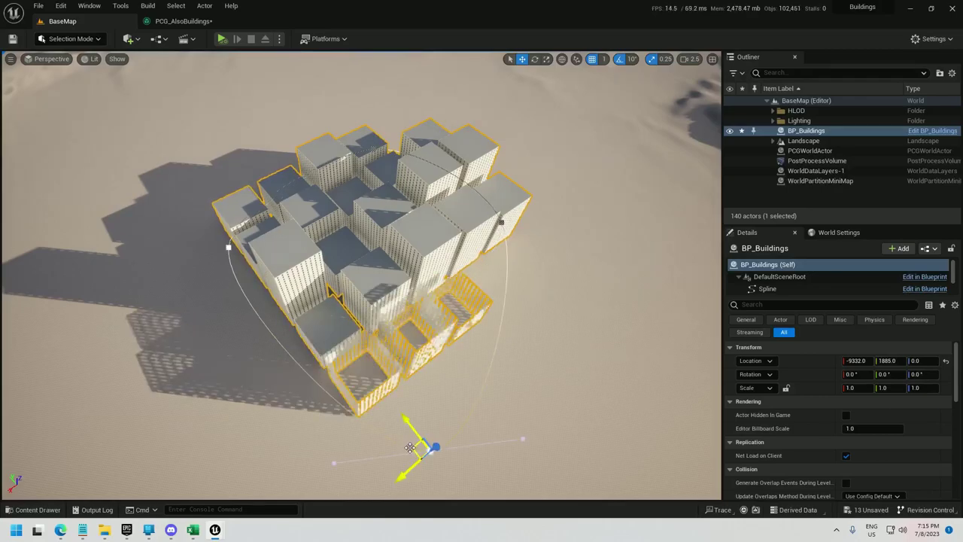
right_drag(411, 445, 320, 446)
right_drag(409, 381, 399, 380)
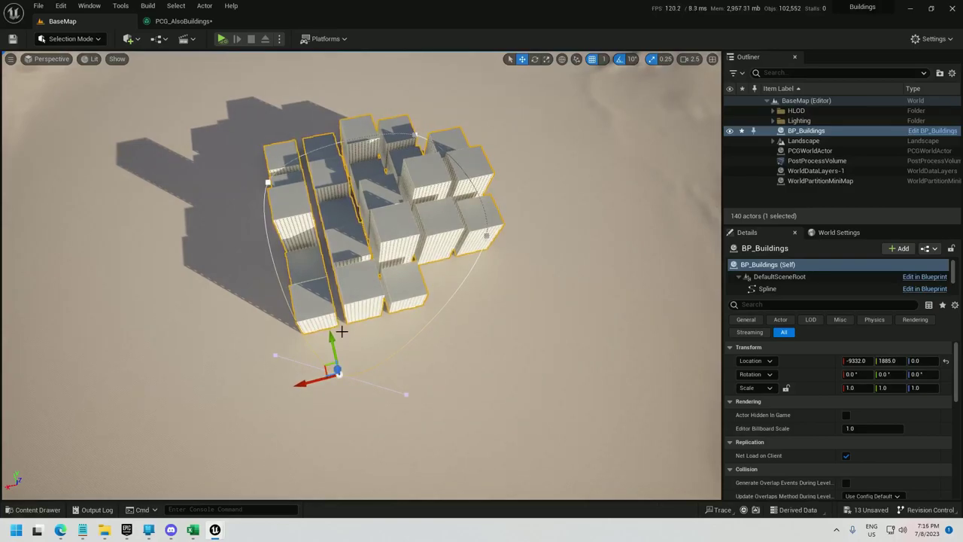
click(268, 182)
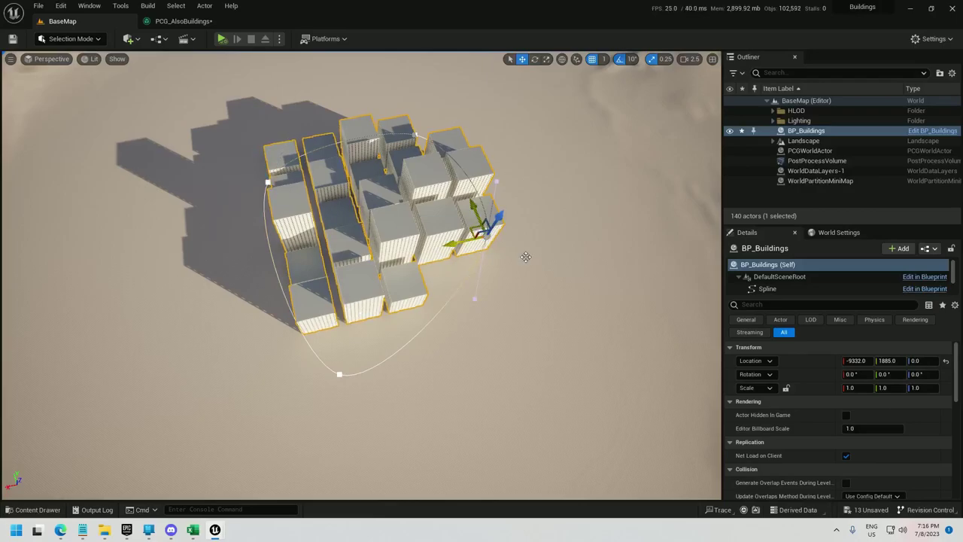
drag(525, 256, 525, 257)
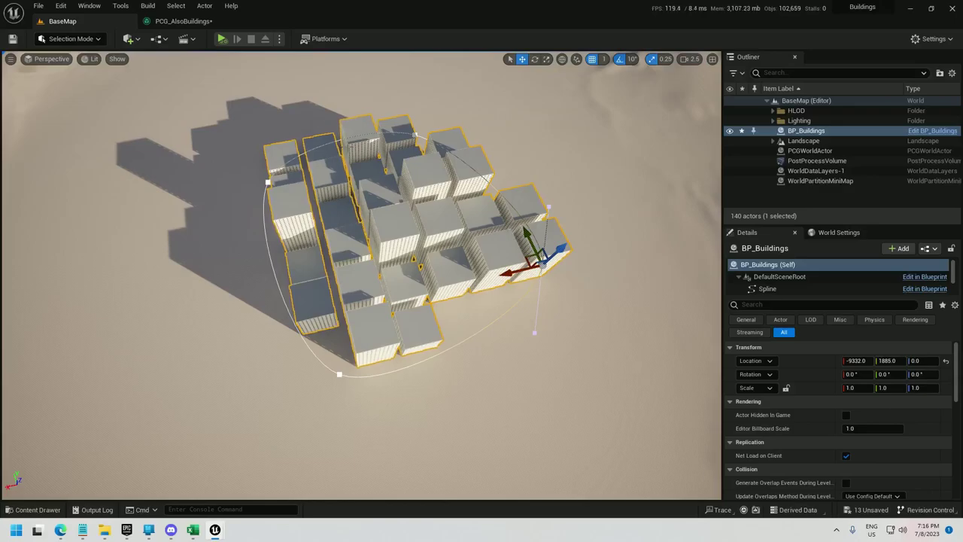
Duplicate the mesh entry of the wall branch's Static Mesh Spawner in PCG_AlsoBuildings twice, making three entries
click(183, 21)
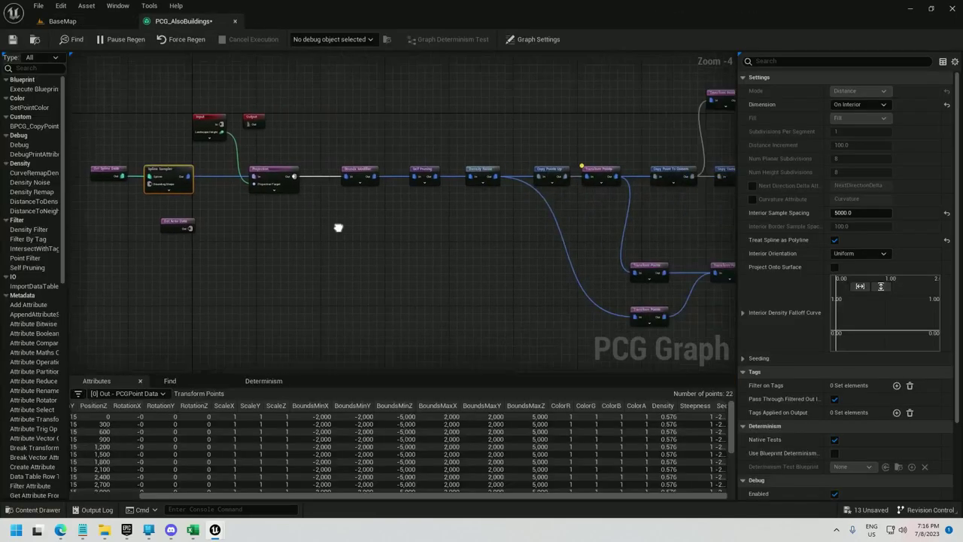
right_drag(338, 227, 111, 231)
right_drag(492, 219, 270, 237)
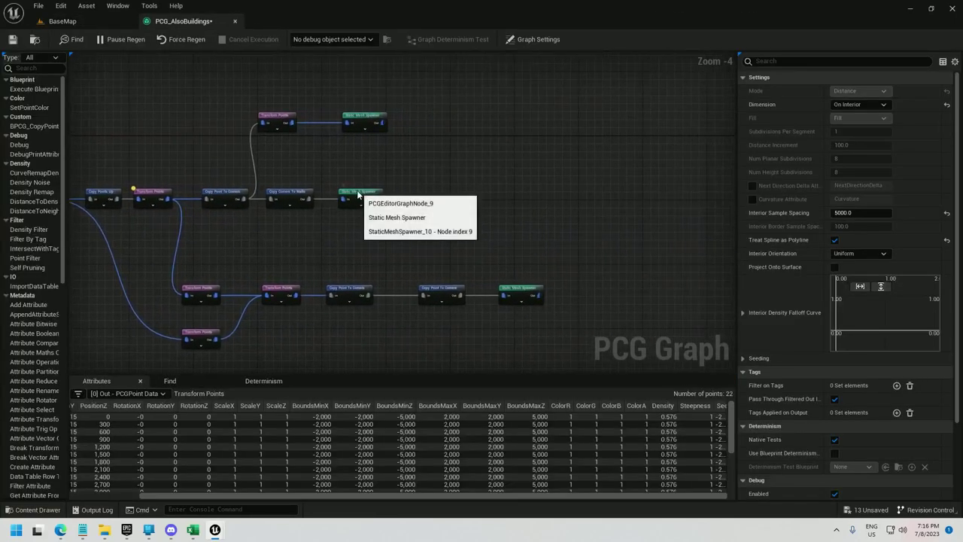
click(359, 194)
click(758, 187)
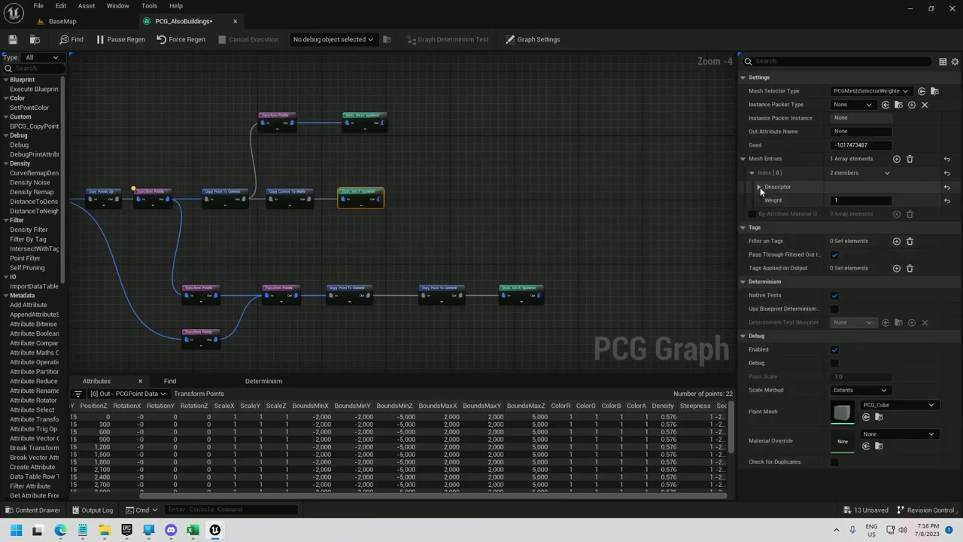
click(887, 173)
click(903, 210)
click(888, 173)
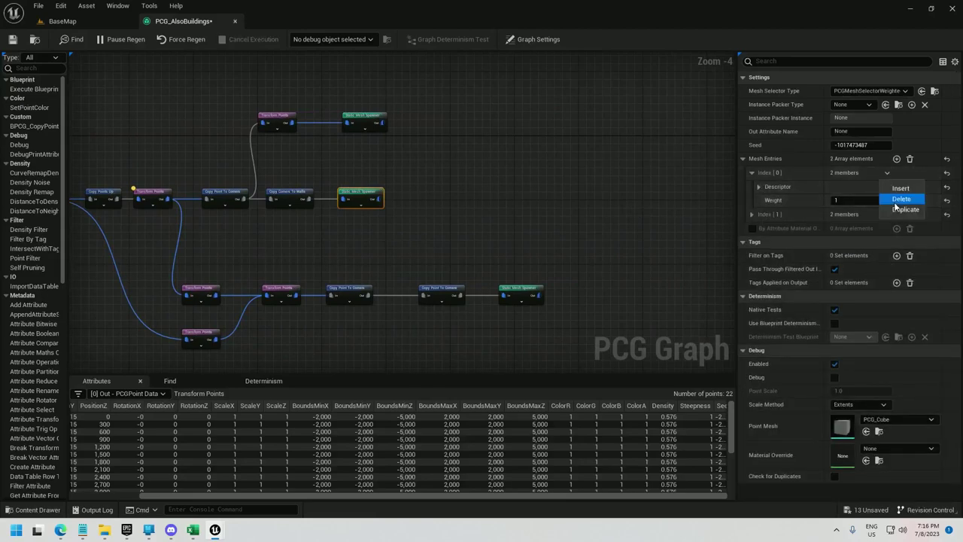
click(897, 209)
Set the static mesh of the second mesh entry, Index 1, to Wall_400x300
click(752, 214)
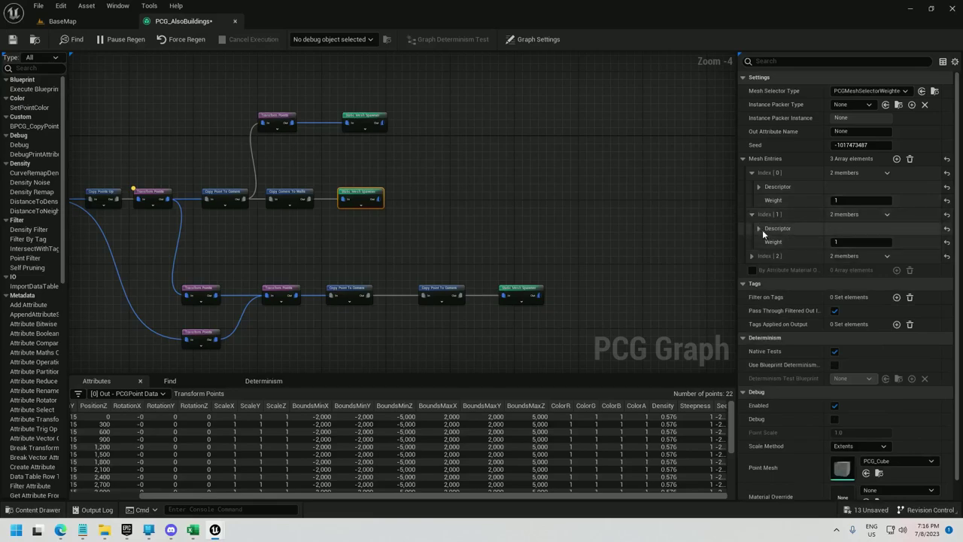
click(758, 228)
click(877, 256)
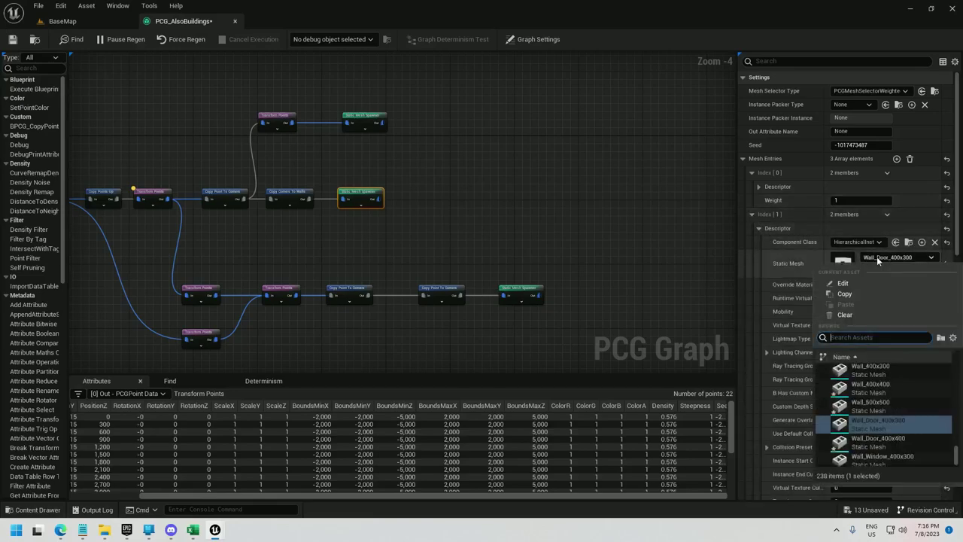
click(886, 372)
click(759, 228)
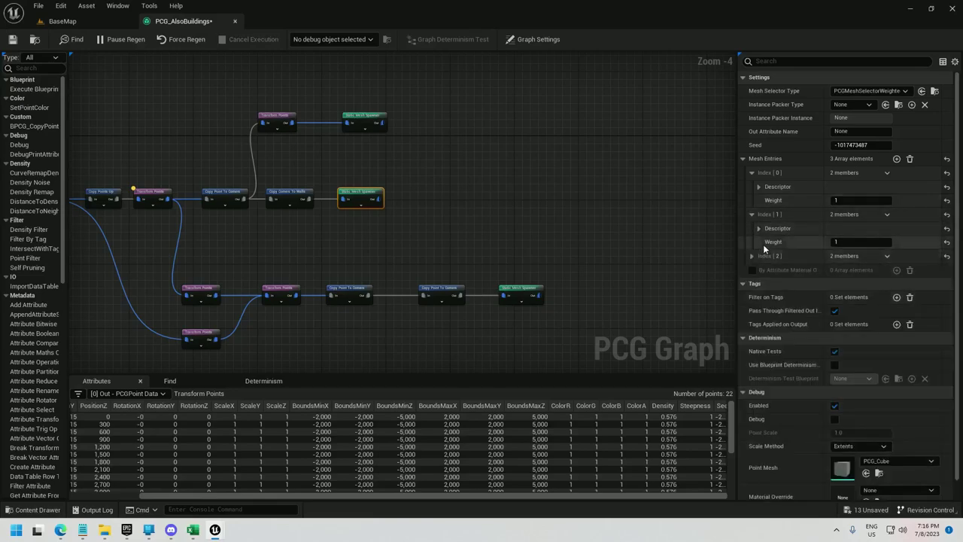
Set the static mesh of the third mesh entry, Index 2, to Wall_Window_400x300 and inspect the buildings in BaseMap
click(752, 256)
click(759, 269)
click(885, 300)
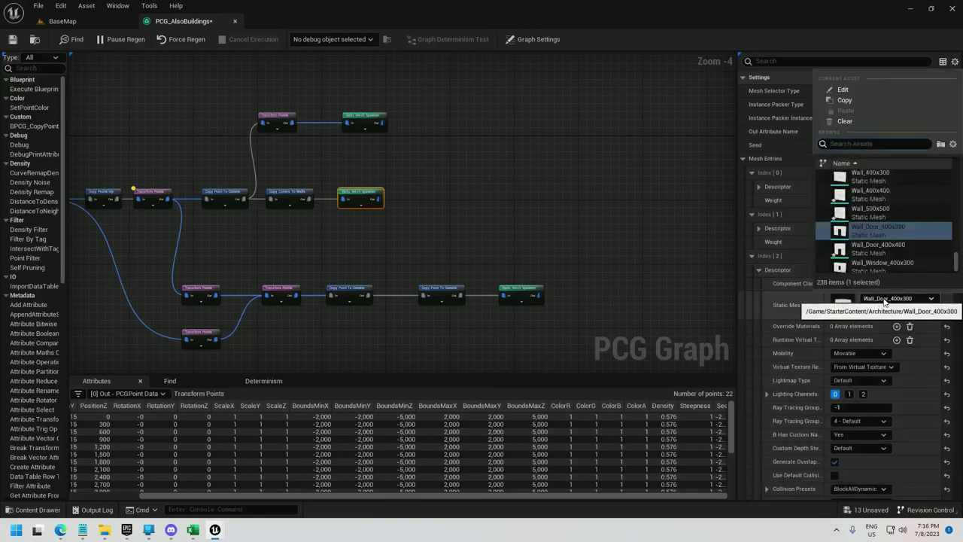
click(885, 301)
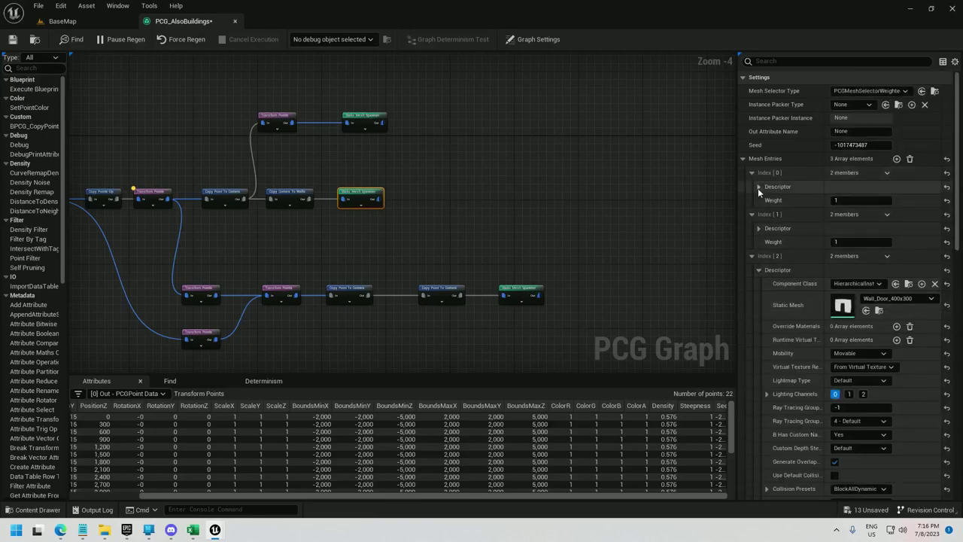
click(759, 187)
click(758, 188)
click(897, 300)
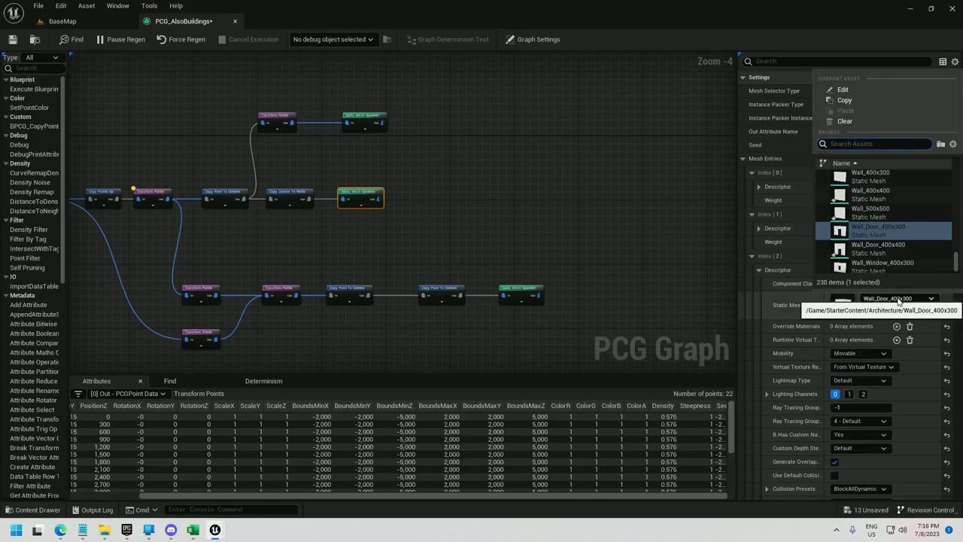
scroll(890, 256, down, 1)
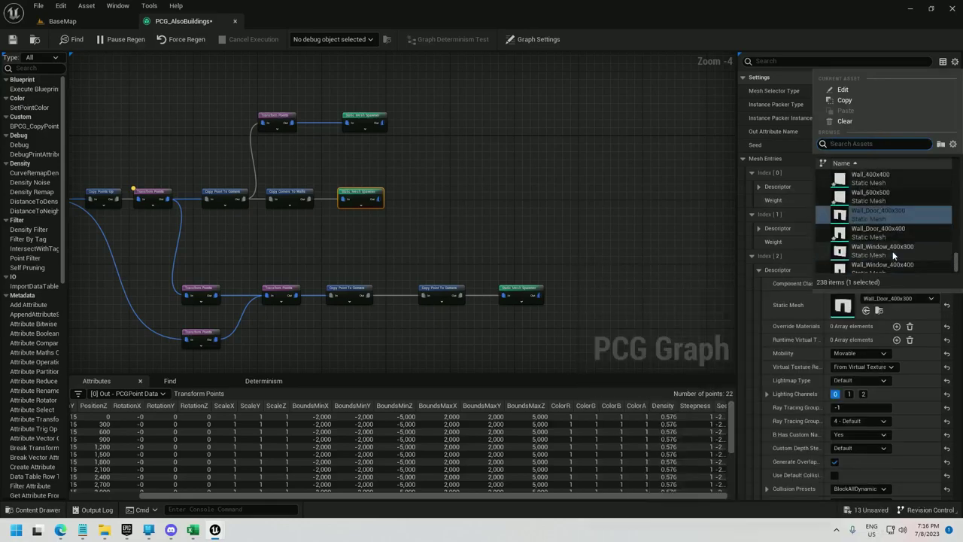
click(891, 253)
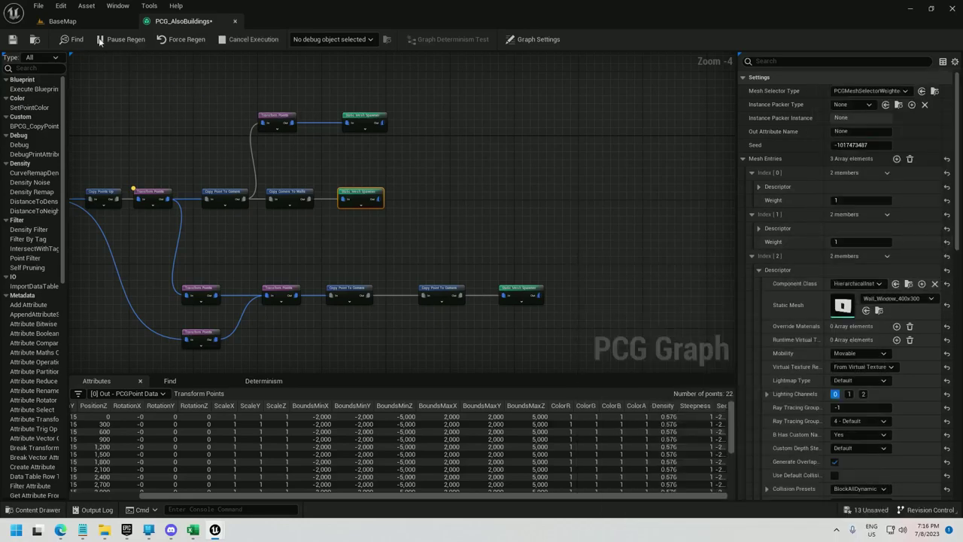
click(62, 21)
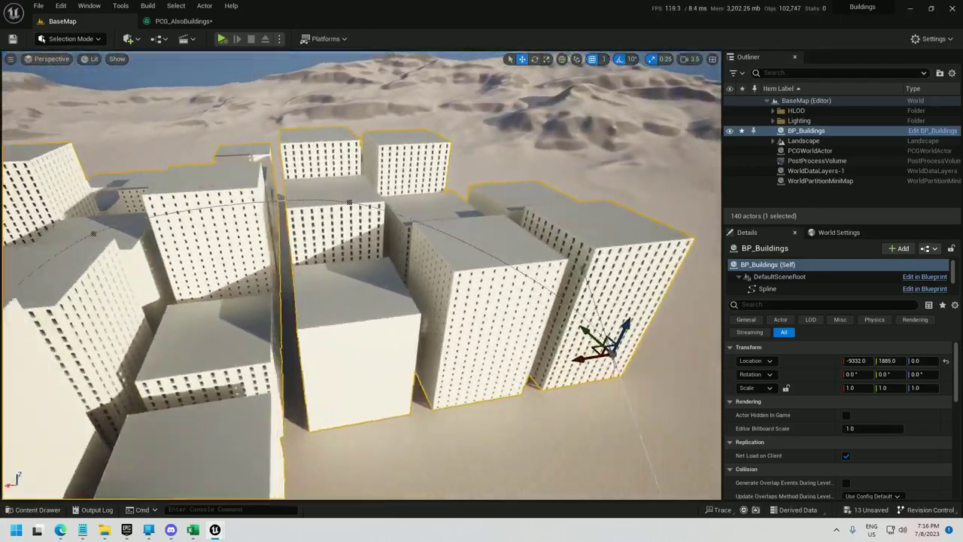
right_drag(362, 275, 235, 230)
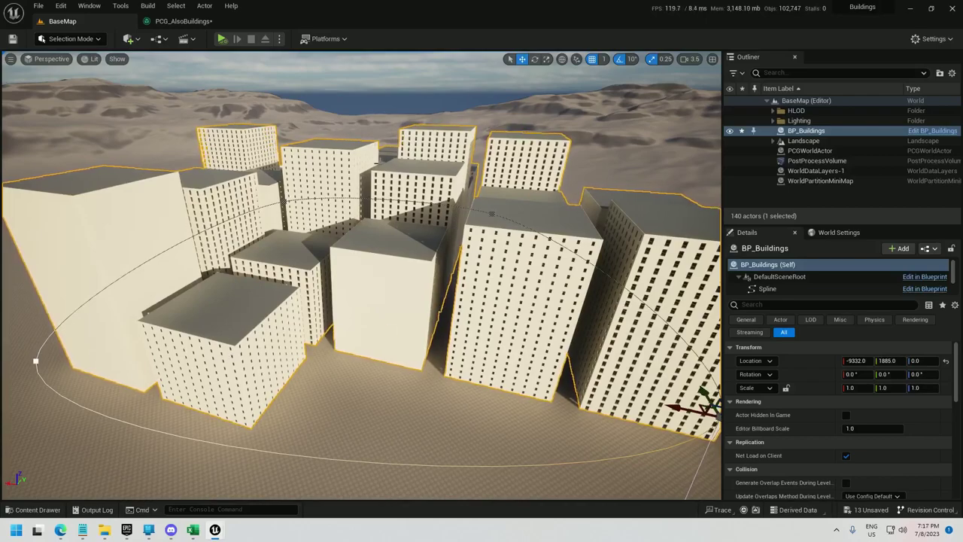
Make room before the wall branch's Static Mesh Spawner in PCG_AlsoBuildings and add a Transform Points node there
click(177, 24)
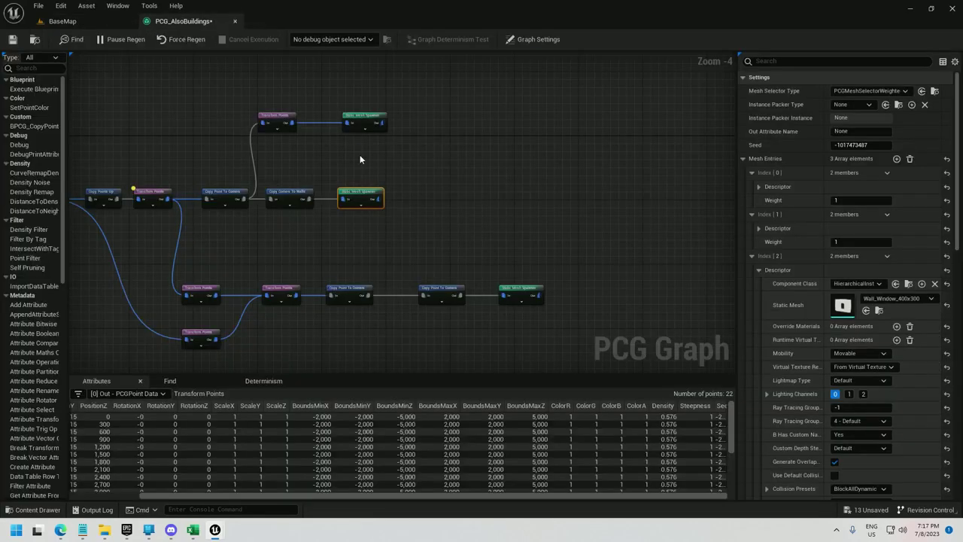
drag(355, 194, 431, 194)
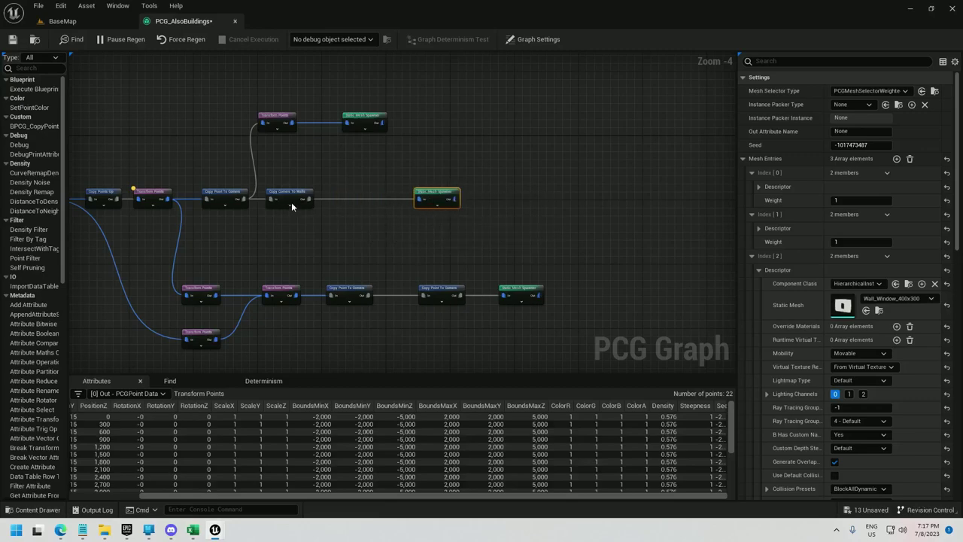
right_click(337, 183)
text(tra)
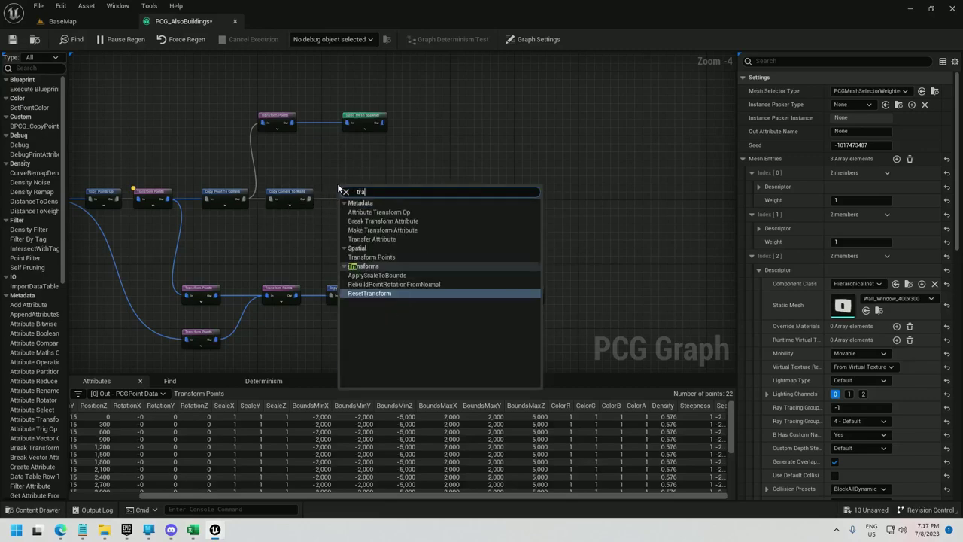
text(nsform points)
key(Return)
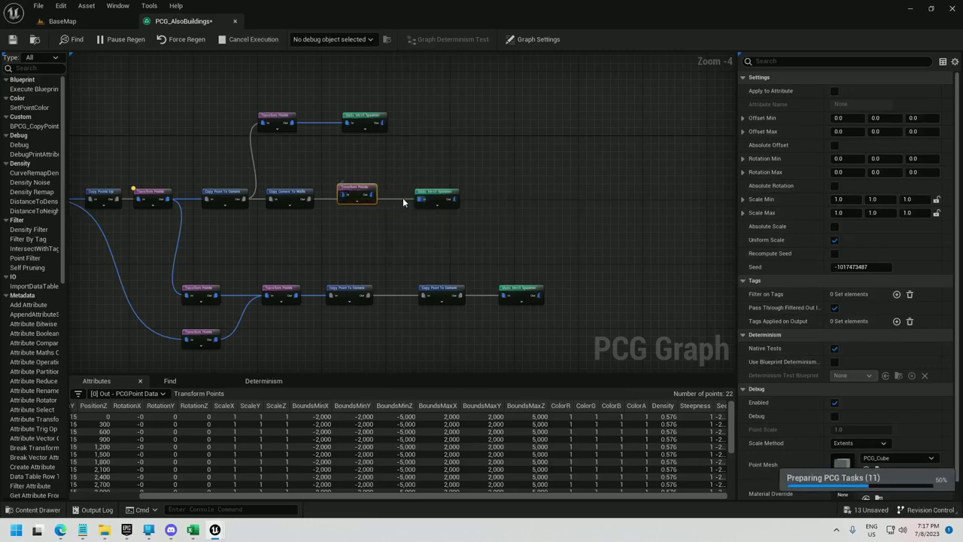
Enable Recompute Seed on the new Transform Points node and wire it between the wall copy node and the Static Mesh Spawner
click(357, 216)
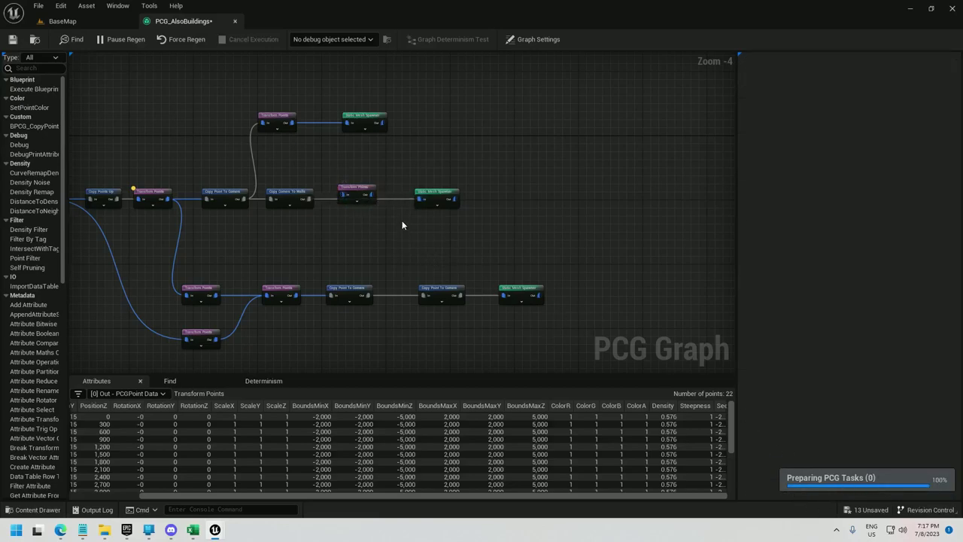
alt+click(394, 199)
alt+click(340, 196)
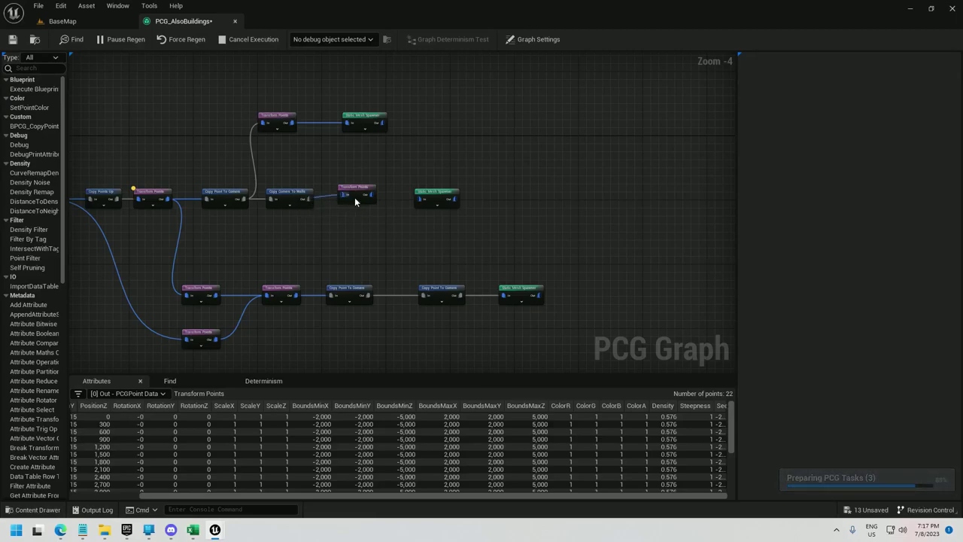
click(355, 195)
click(834, 254)
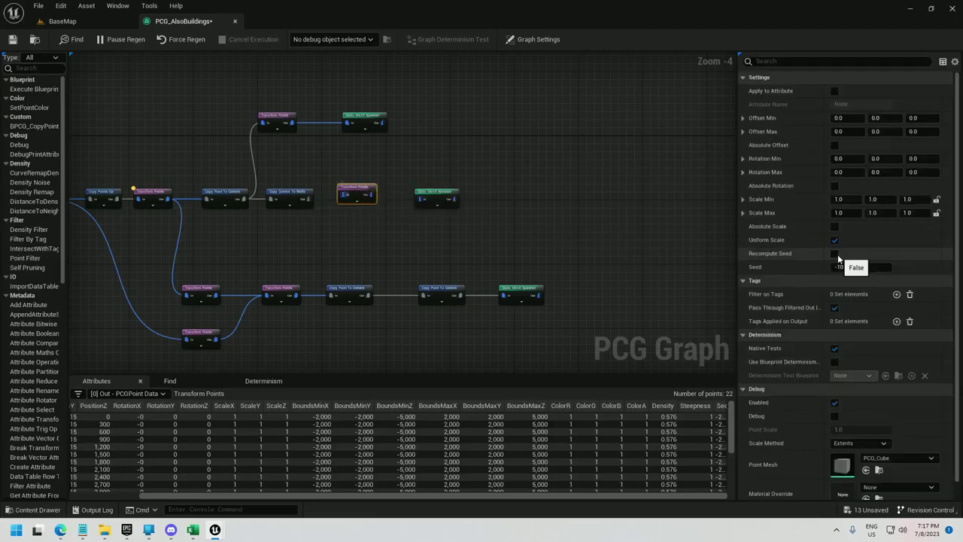
drag(309, 199, 343, 195)
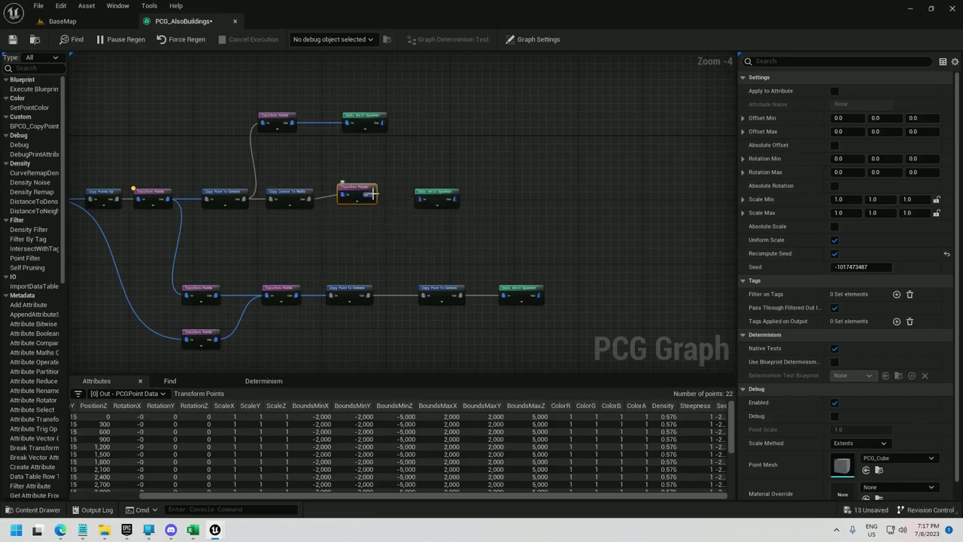
drag(372, 194, 419, 198)
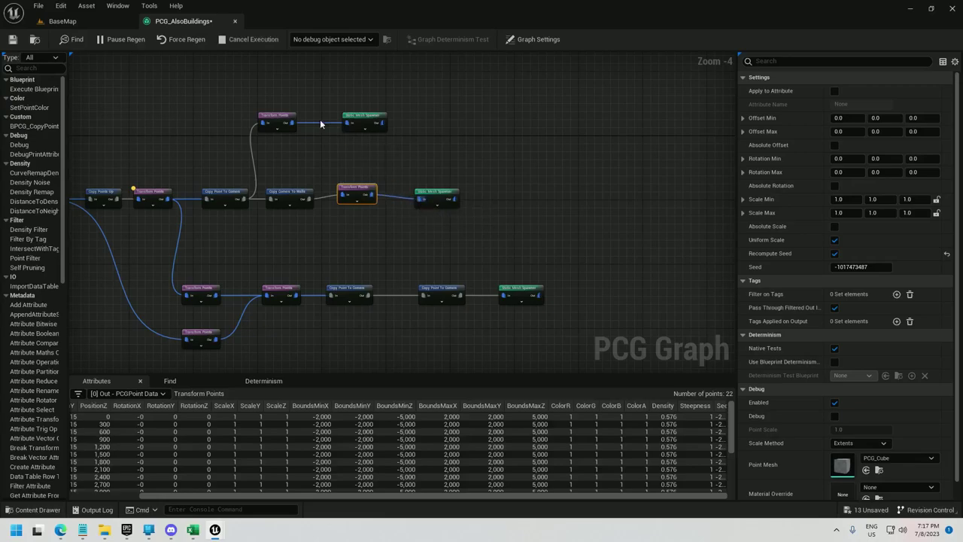
Inspect the randomized distribution of wall, door and window meshes on the buildings in BaseMap
click(83, 22)
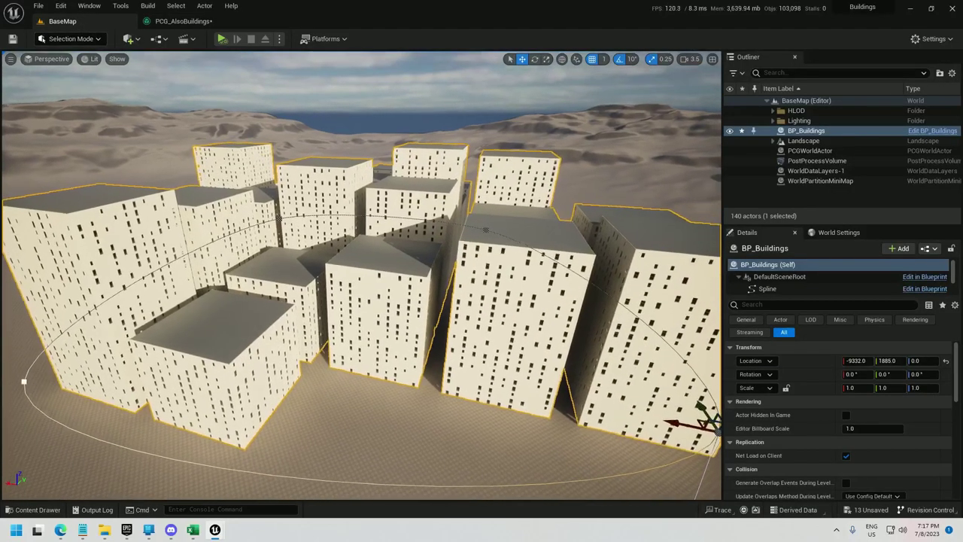
right_drag(361, 275, 414, 275)
right_drag(246, 308, 260, 410)
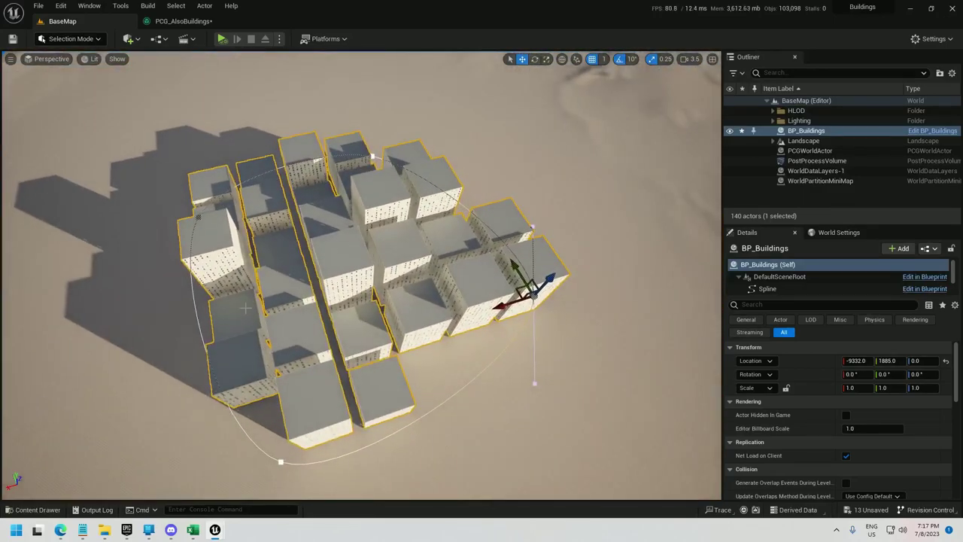